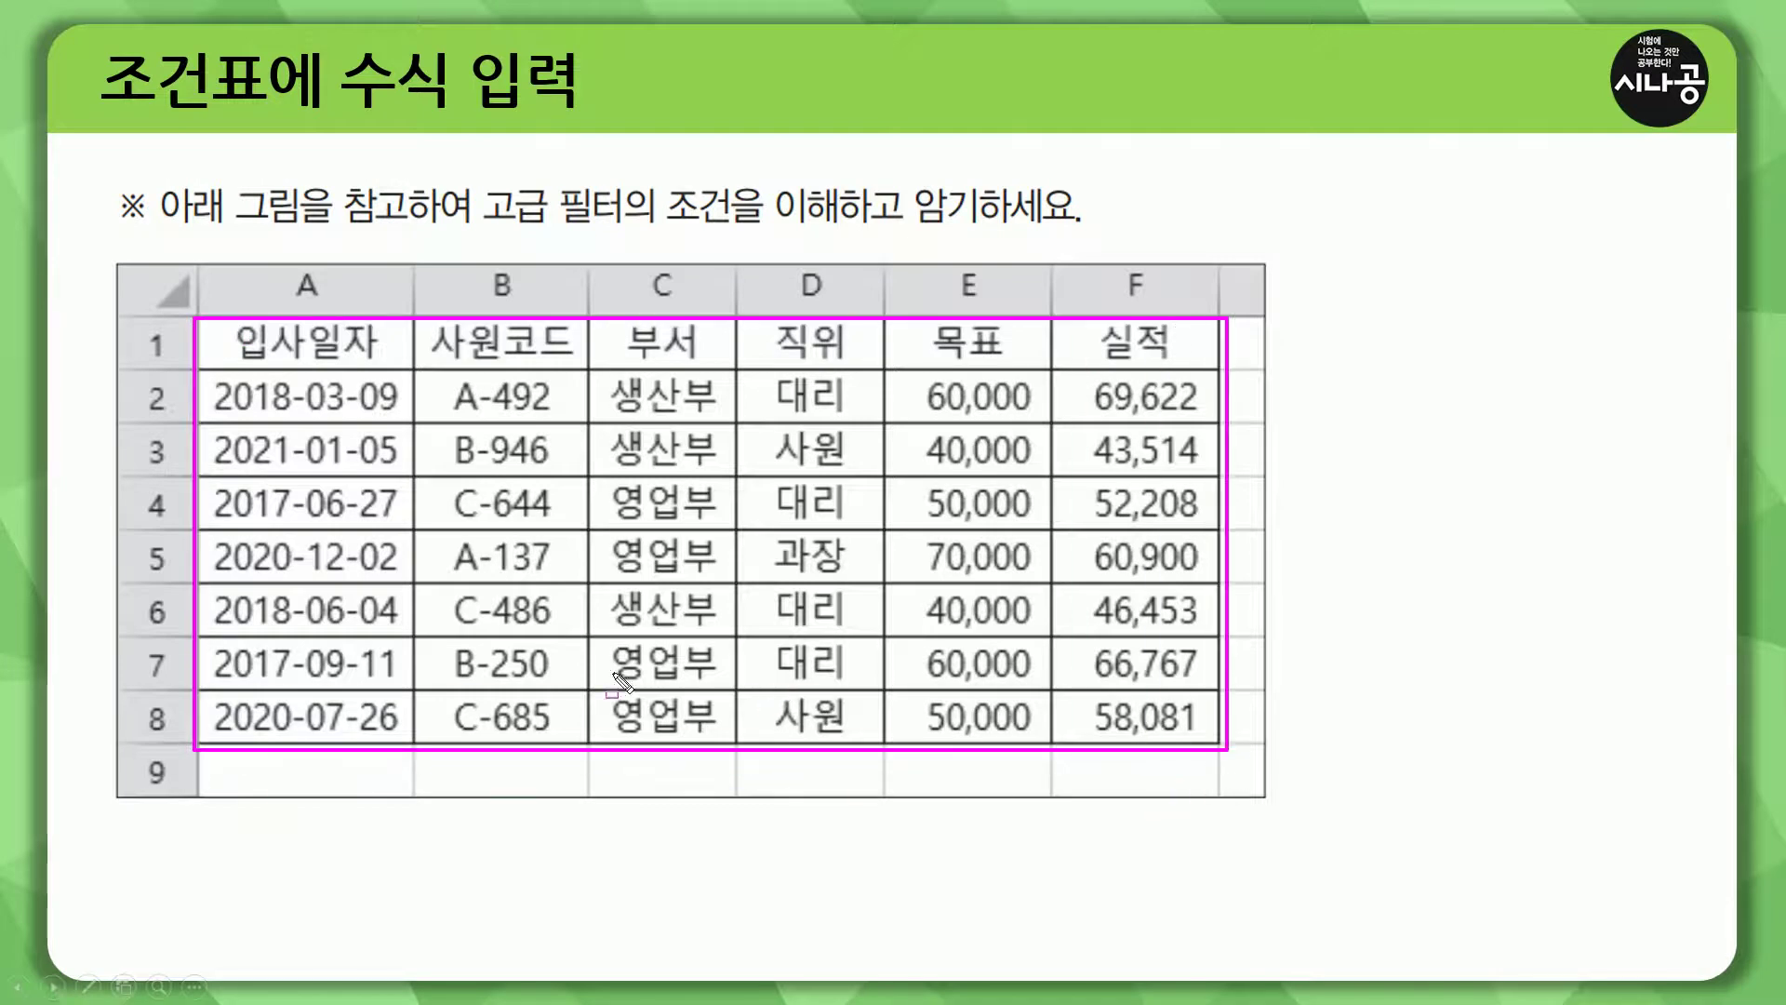
{"action": "key", "text": "Escape"}
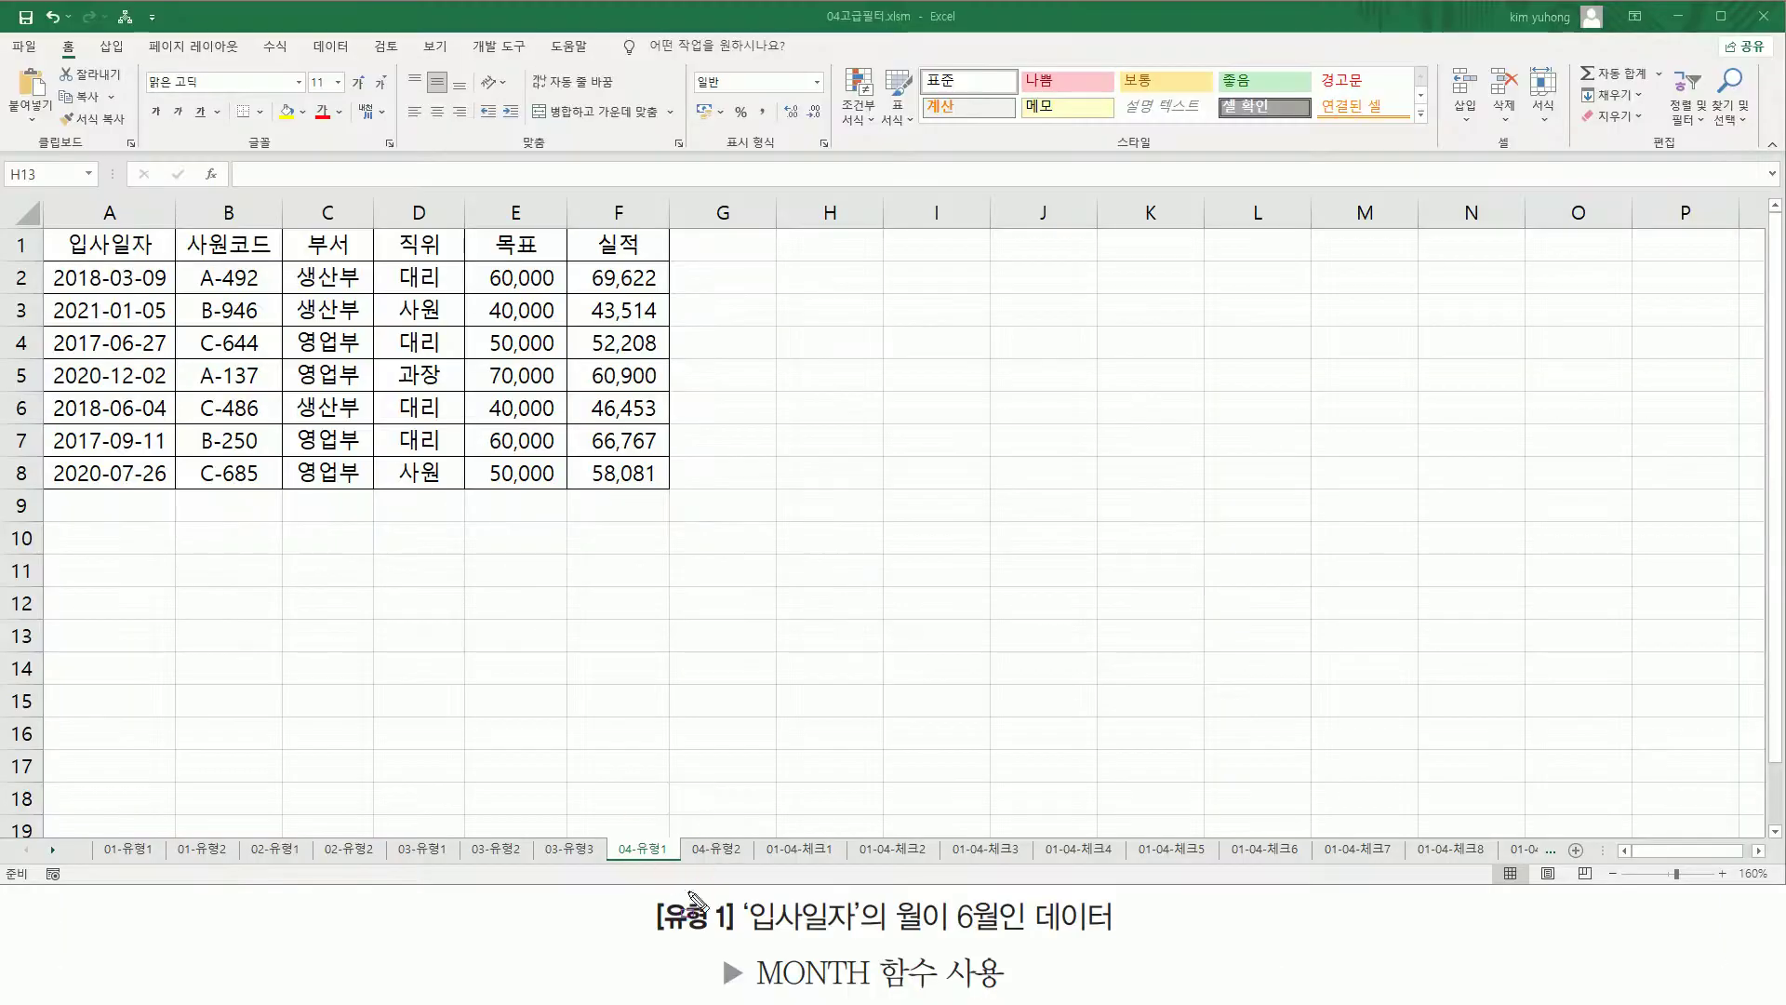
{"action": "left_click_drag", "start_coordinate": [743, 935], "coordinate": [862, 936]}
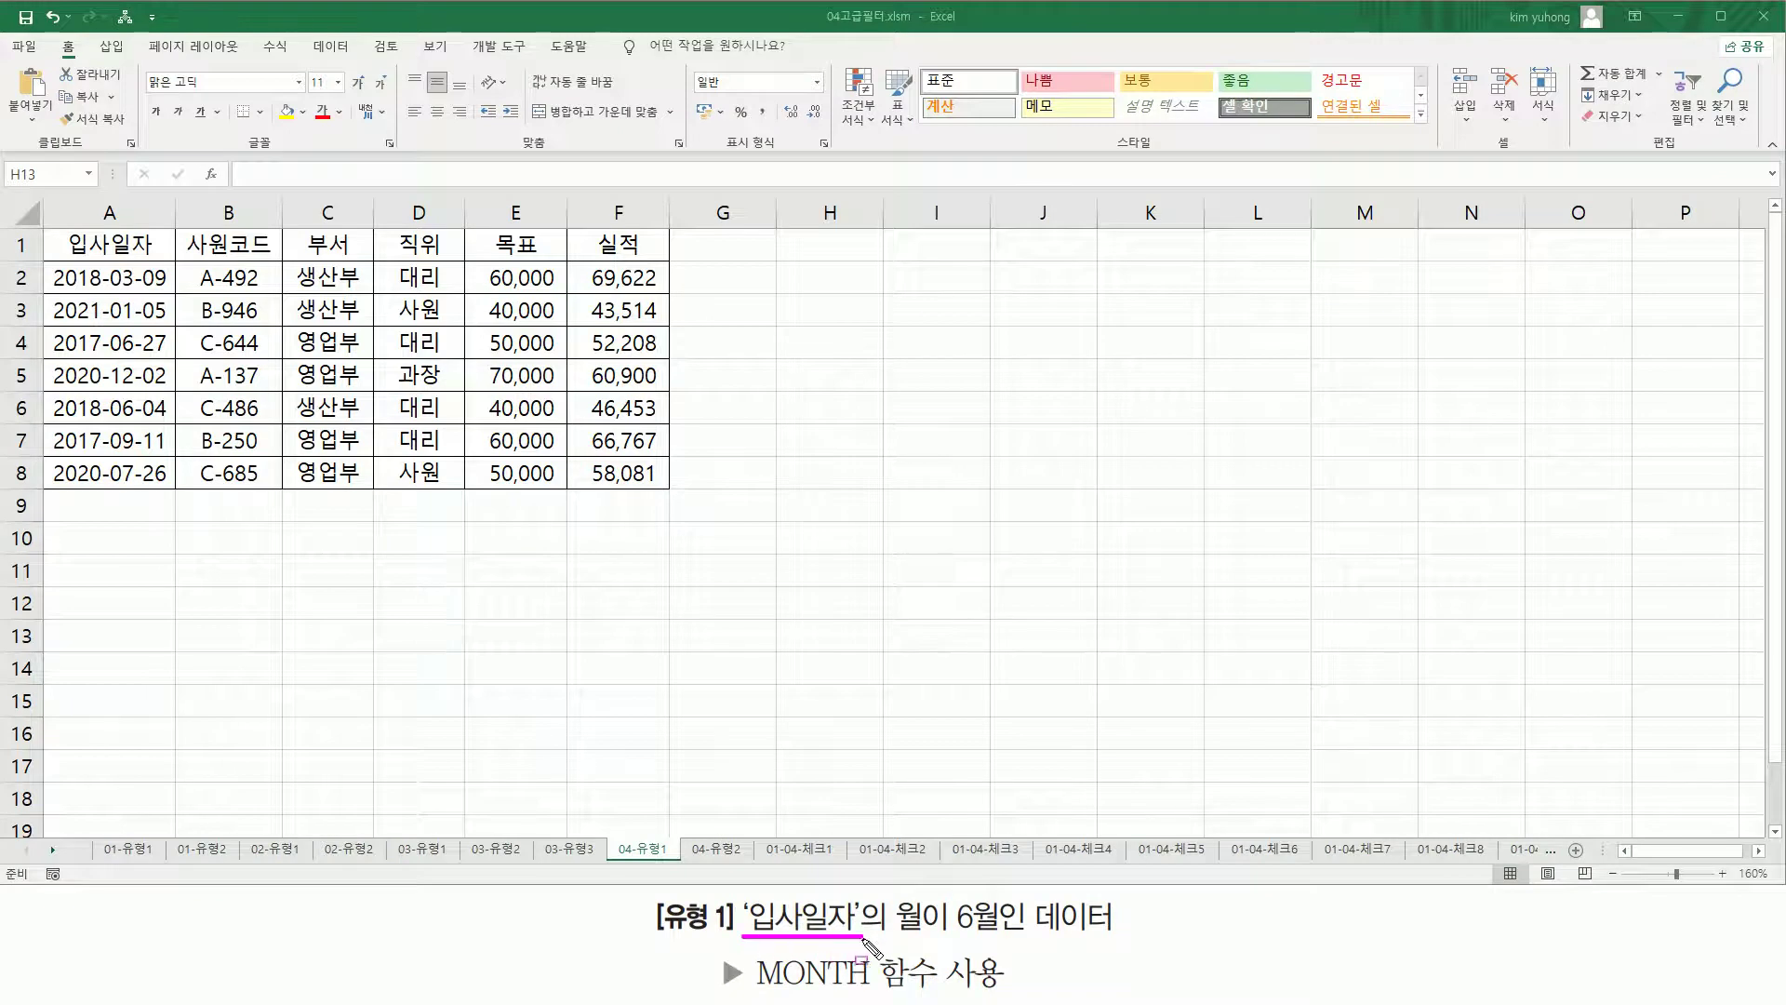
{"action": "left_click_drag", "start_coordinate": [47, 267], "coordinate": [175, 498]}
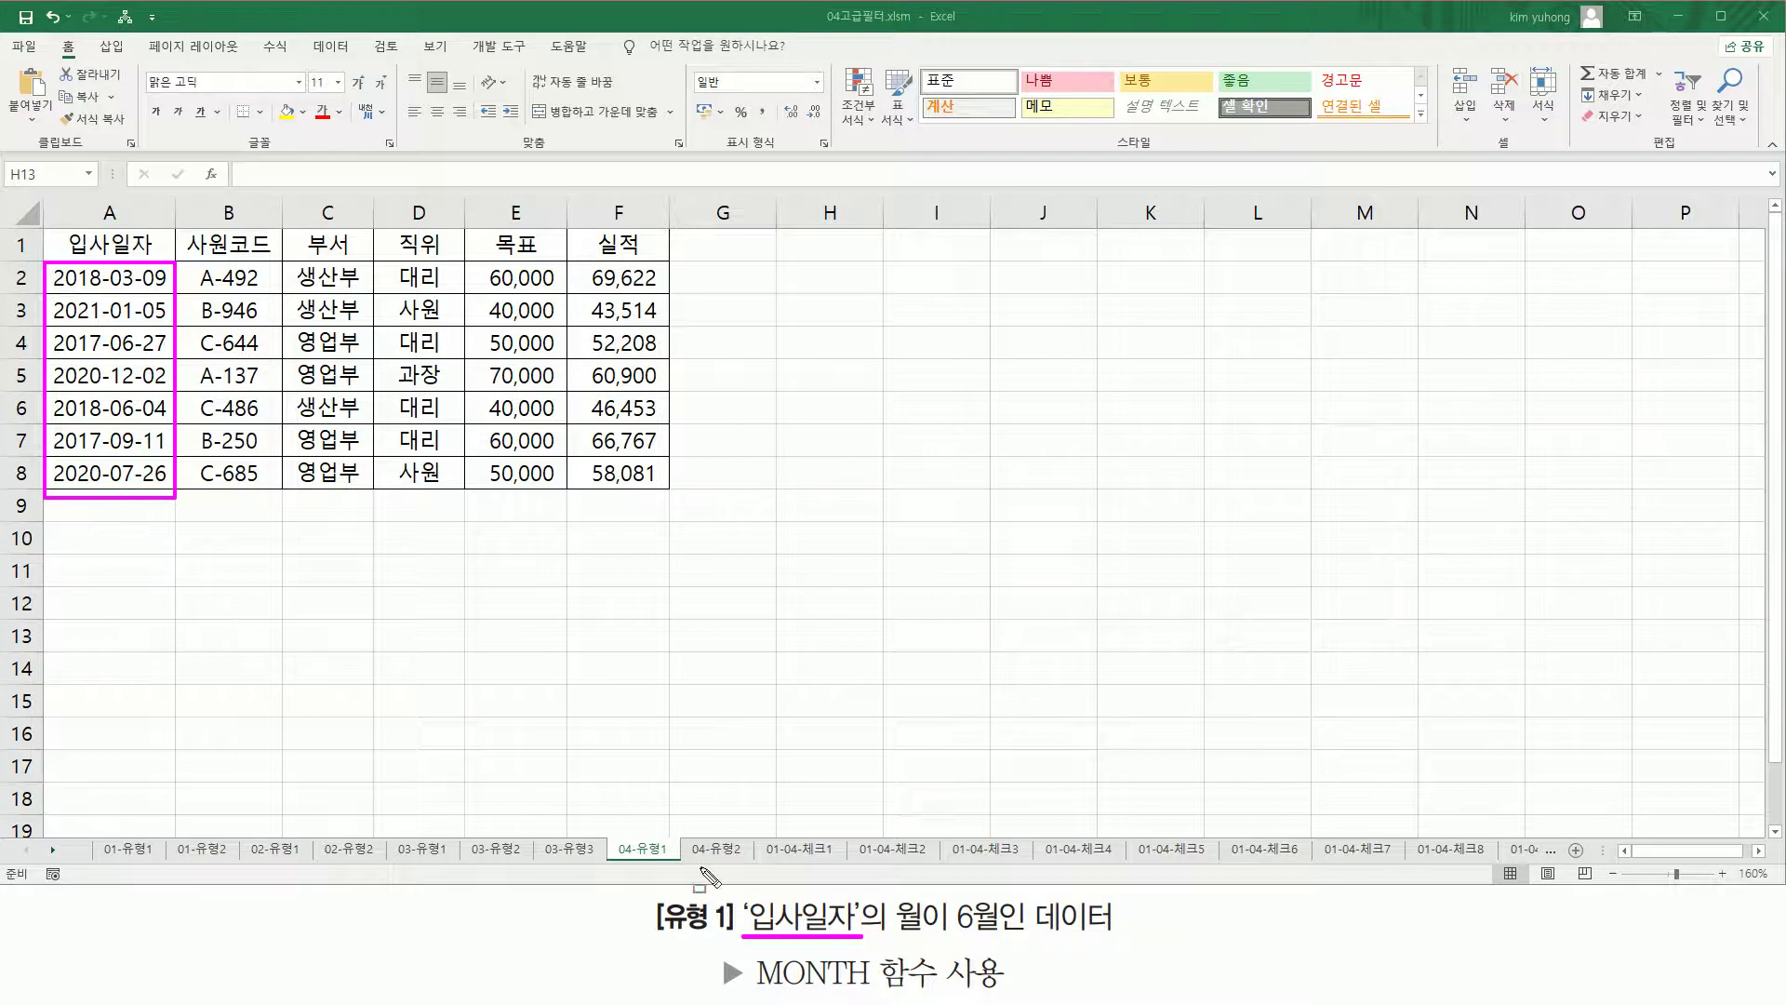
{"action": "mouse_move", "coordinate": [891, 916]}
{"action": "left_mouse_down"}
{"action": "mouse_move", "coordinate": [980, 896]}
{"action": "mouse_move", "coordinate": [1005, 959]}
{"action": "left_mouse_up"}
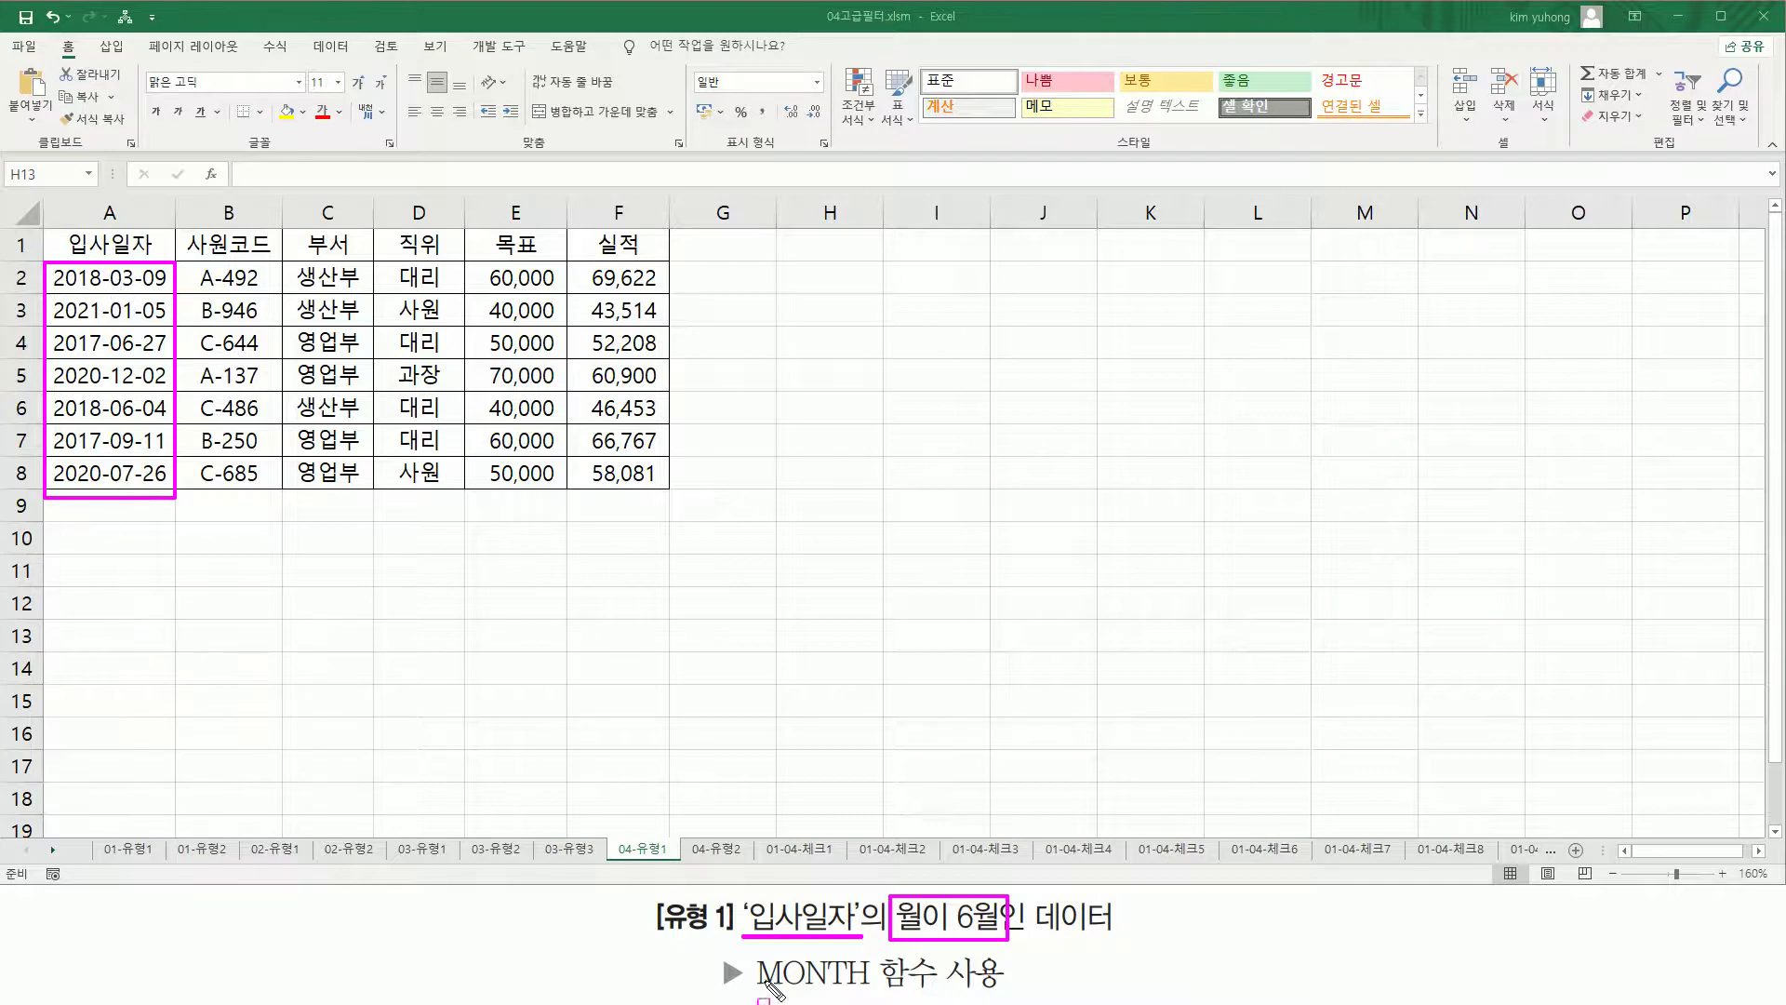
{"action": "left_click_drag", "start_coordinate": [759, 989], "coordinate": [870, 988]}
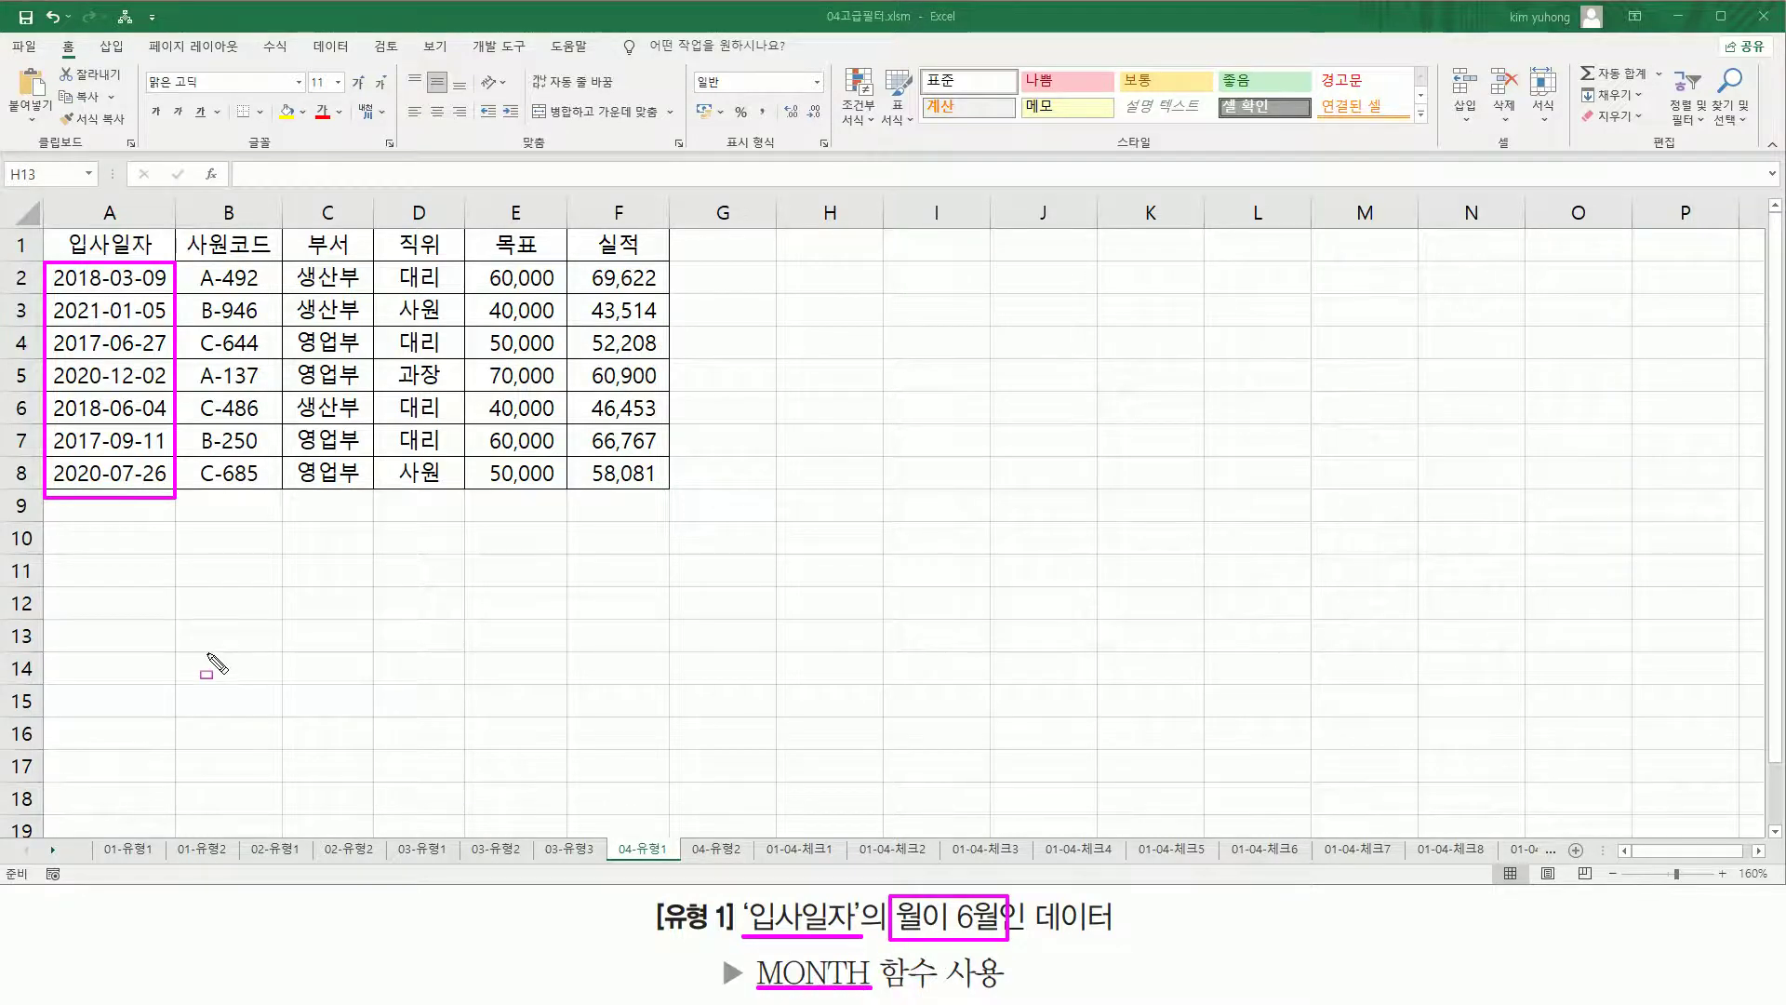
{"action": "key", "text": "Escape"}
- Enter the heading 입사일자 in cell A11, below the data table
{"action": "left_click", "coordinate": [138, 569]}
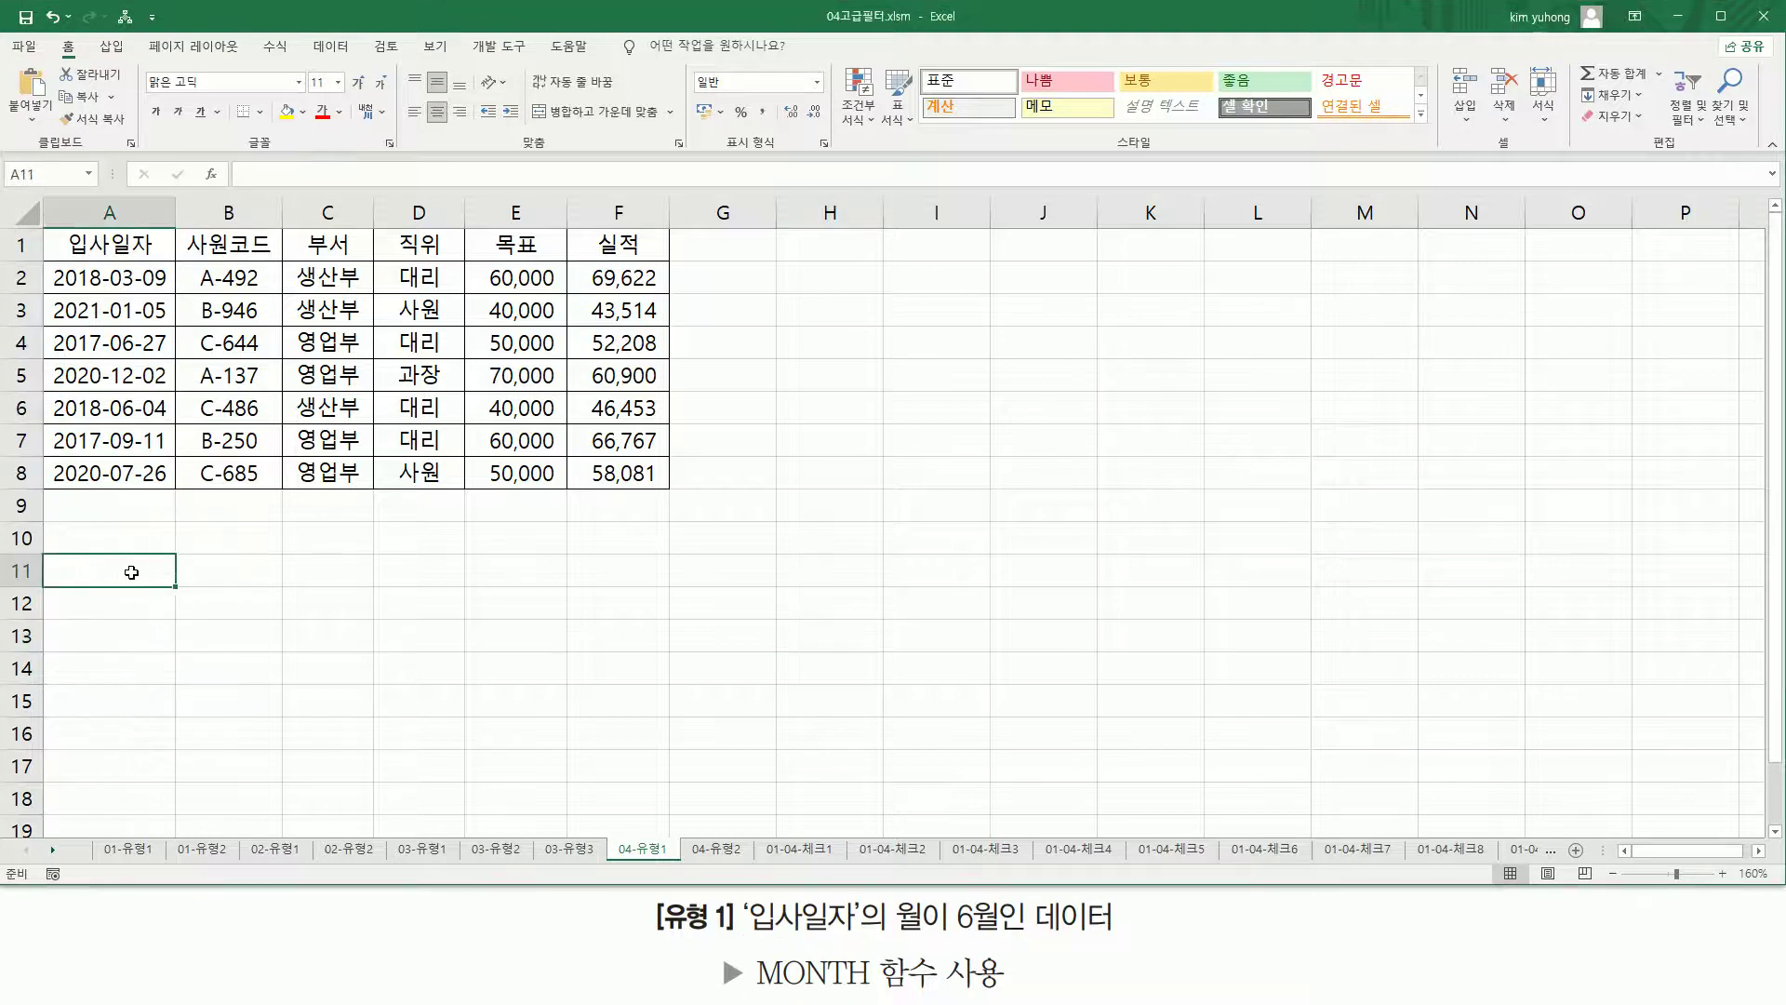
{"action": "type", "text": "입사일자"}
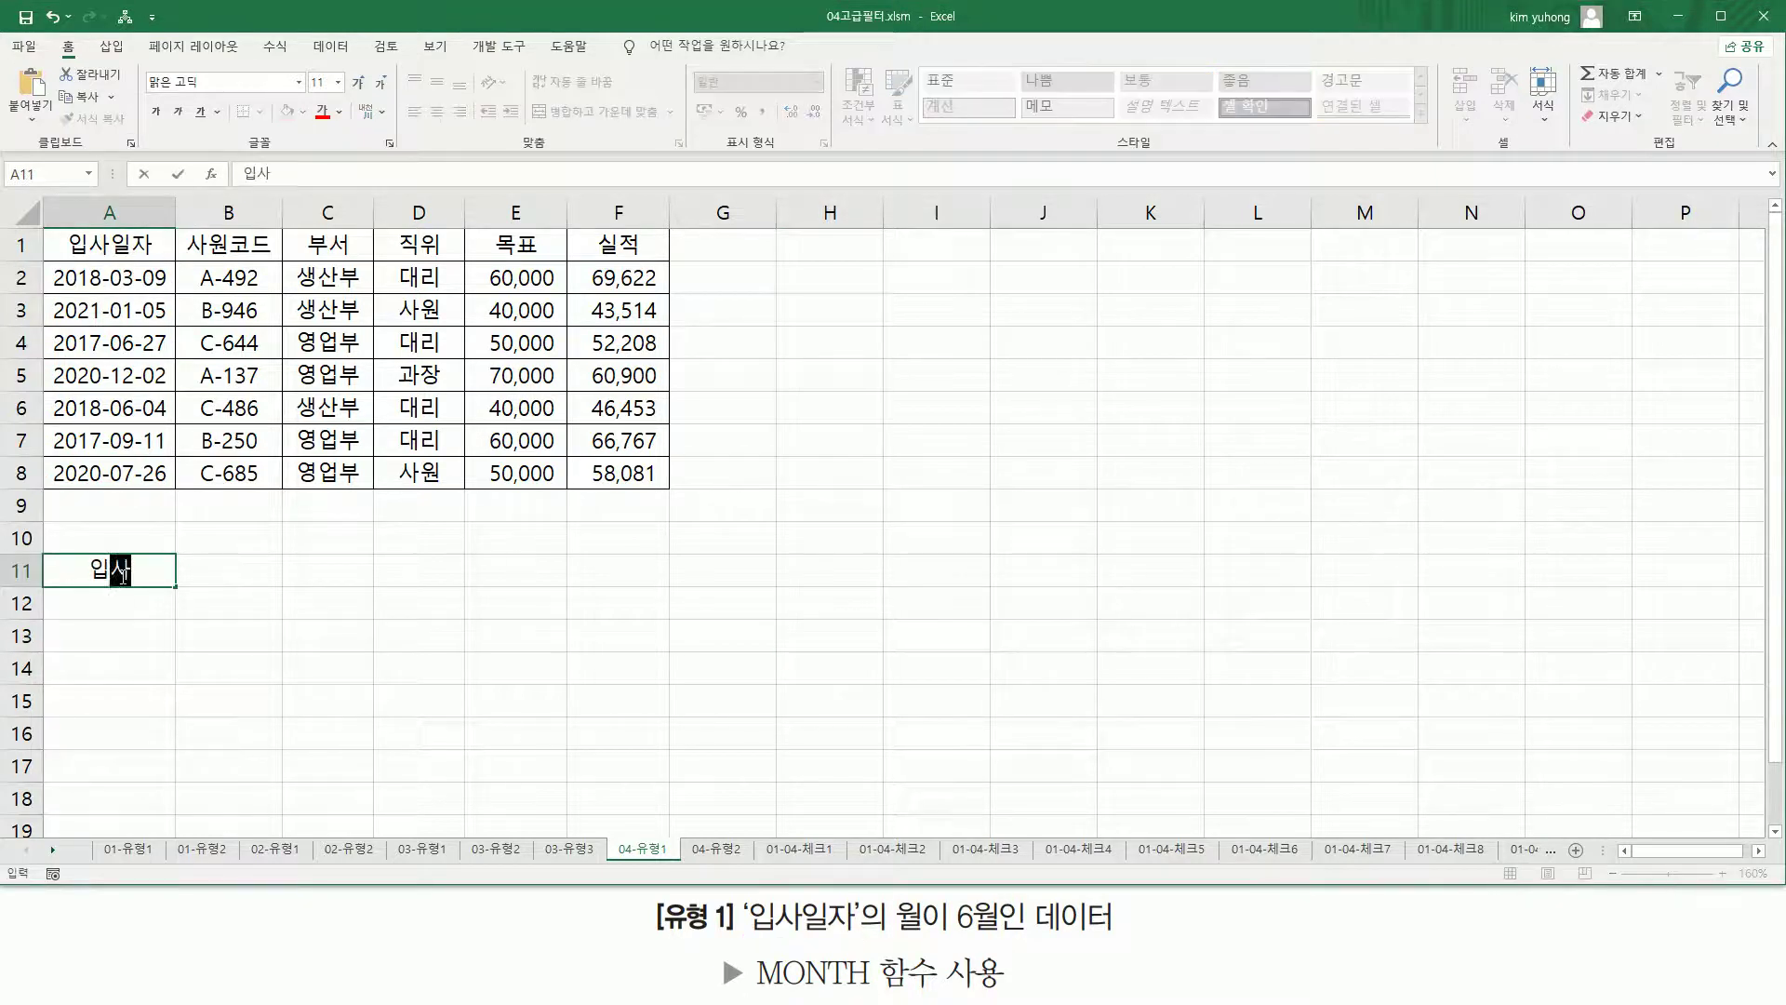
{"action": "key", "text": "Return"}
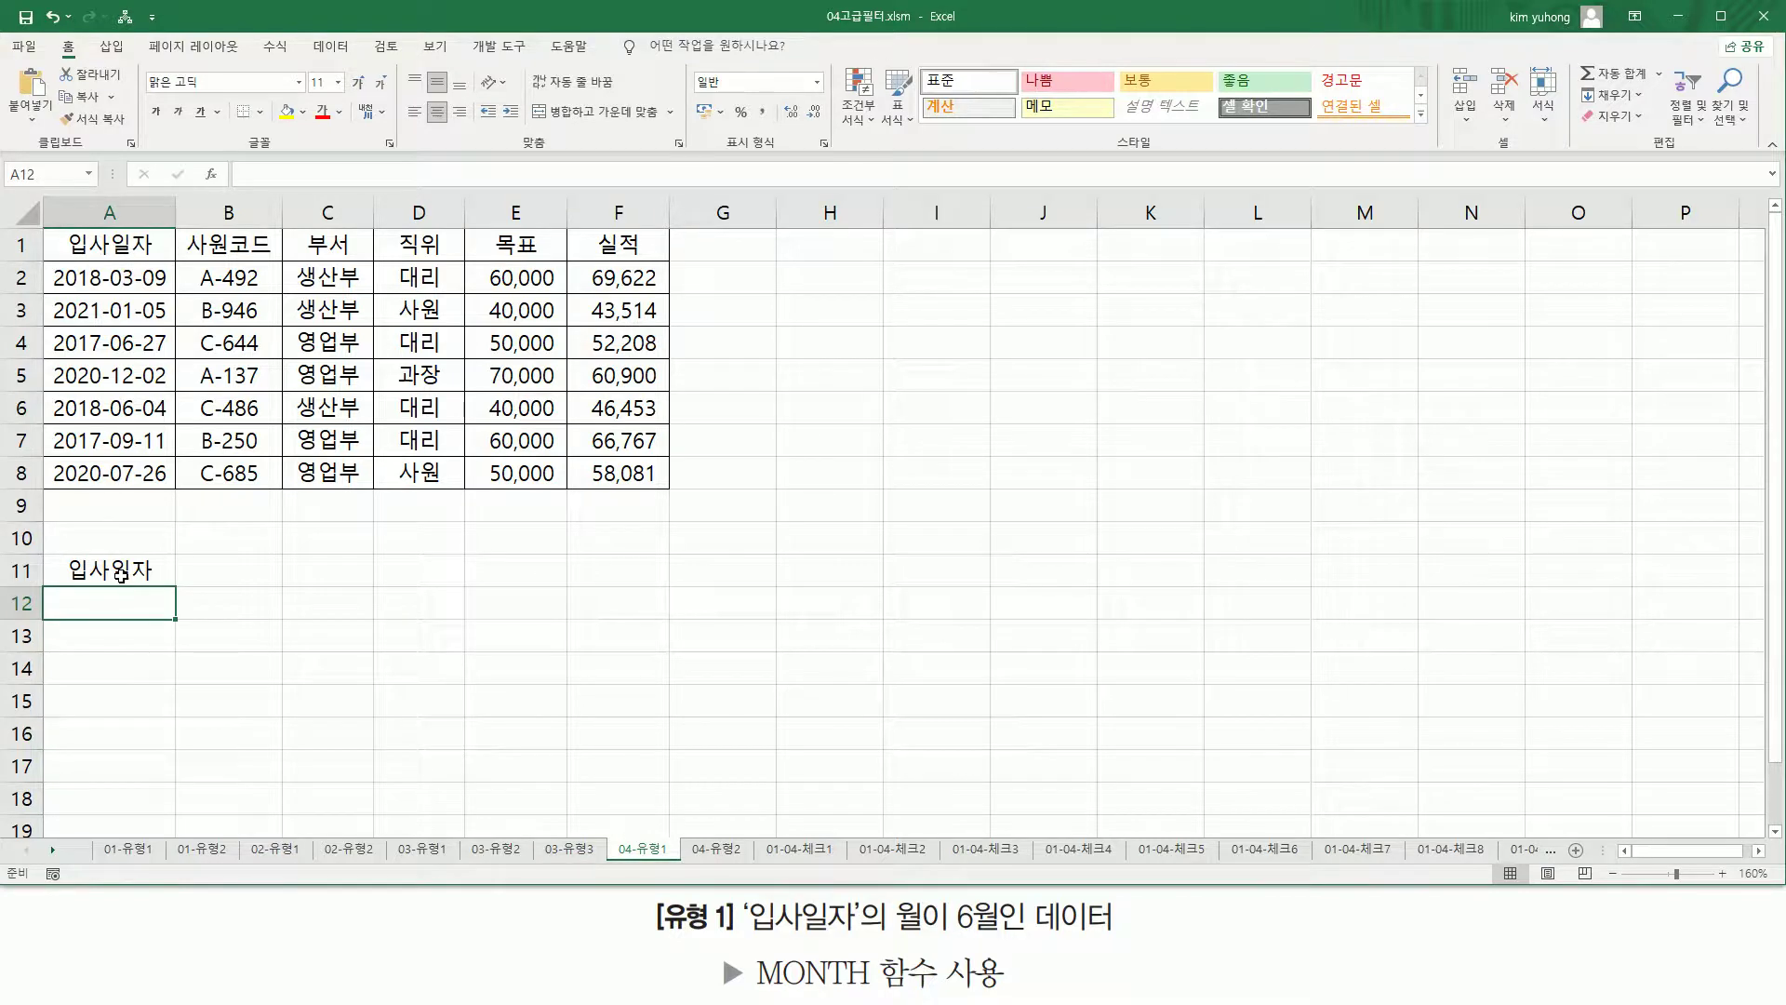
- Enter the formula =MONTH(A2) in cell A12 to extract the month of the first hire date
{"action": "type", "text": "=MONTH("}
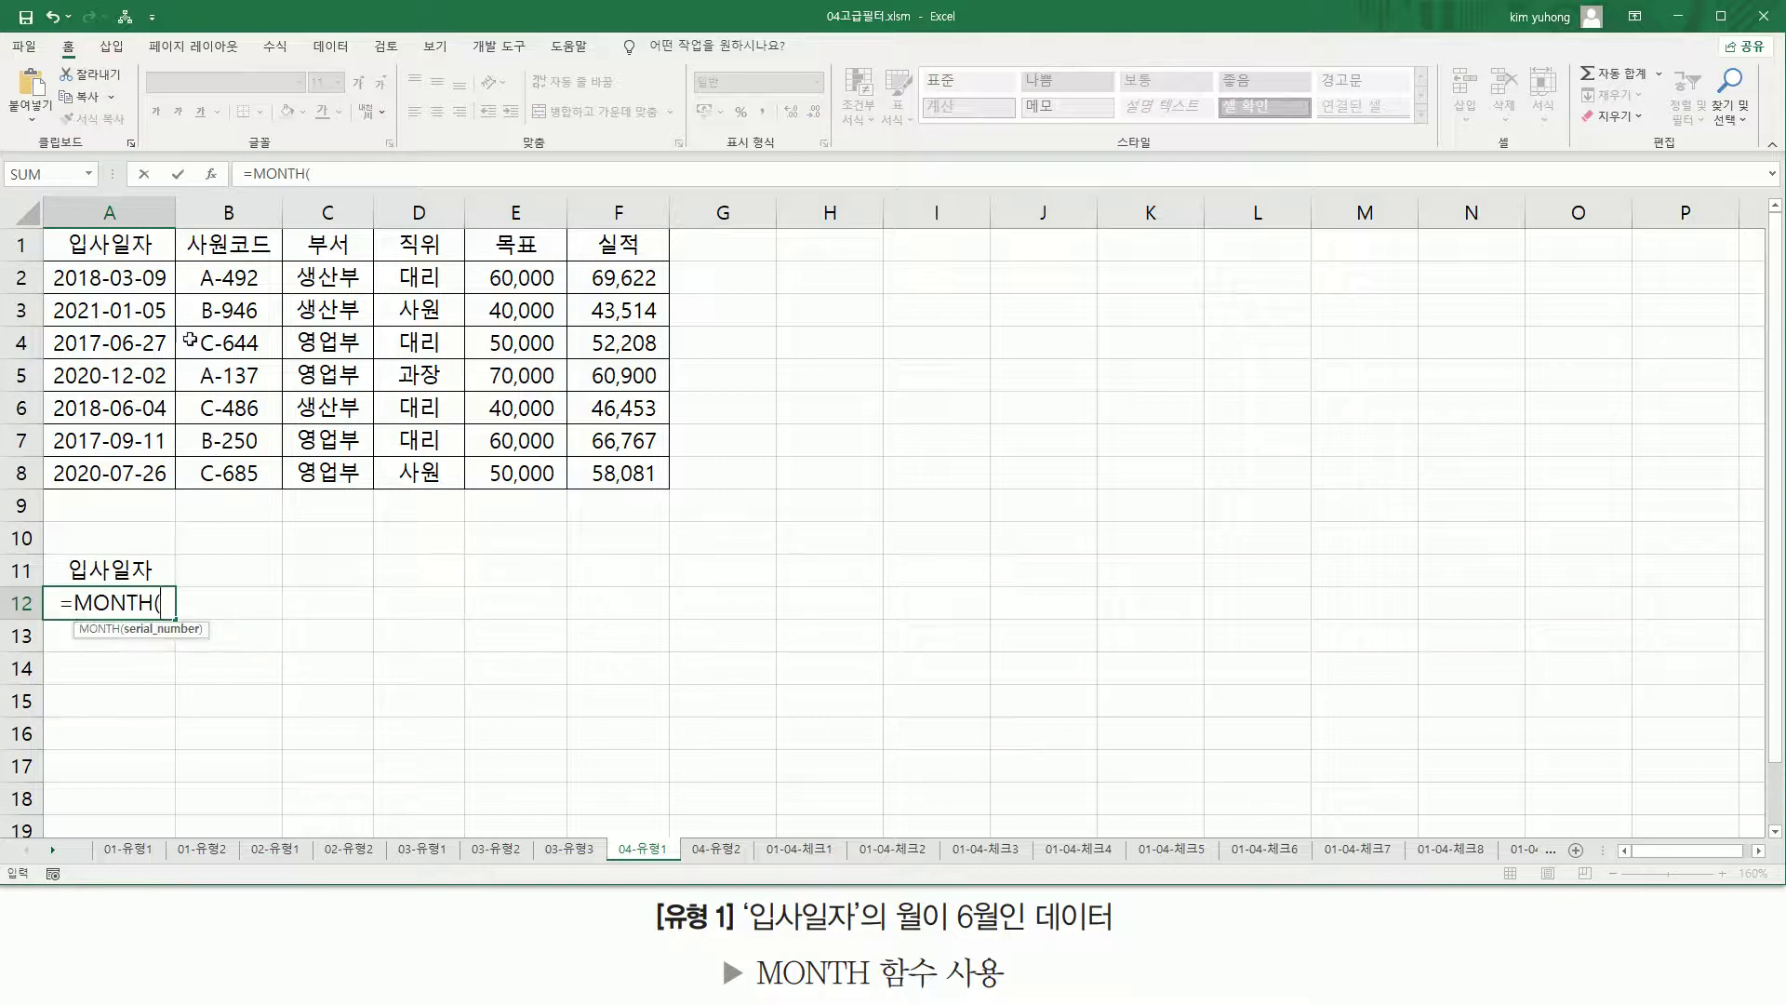
{"action": "left_click", "coordinate": [122, 275]}
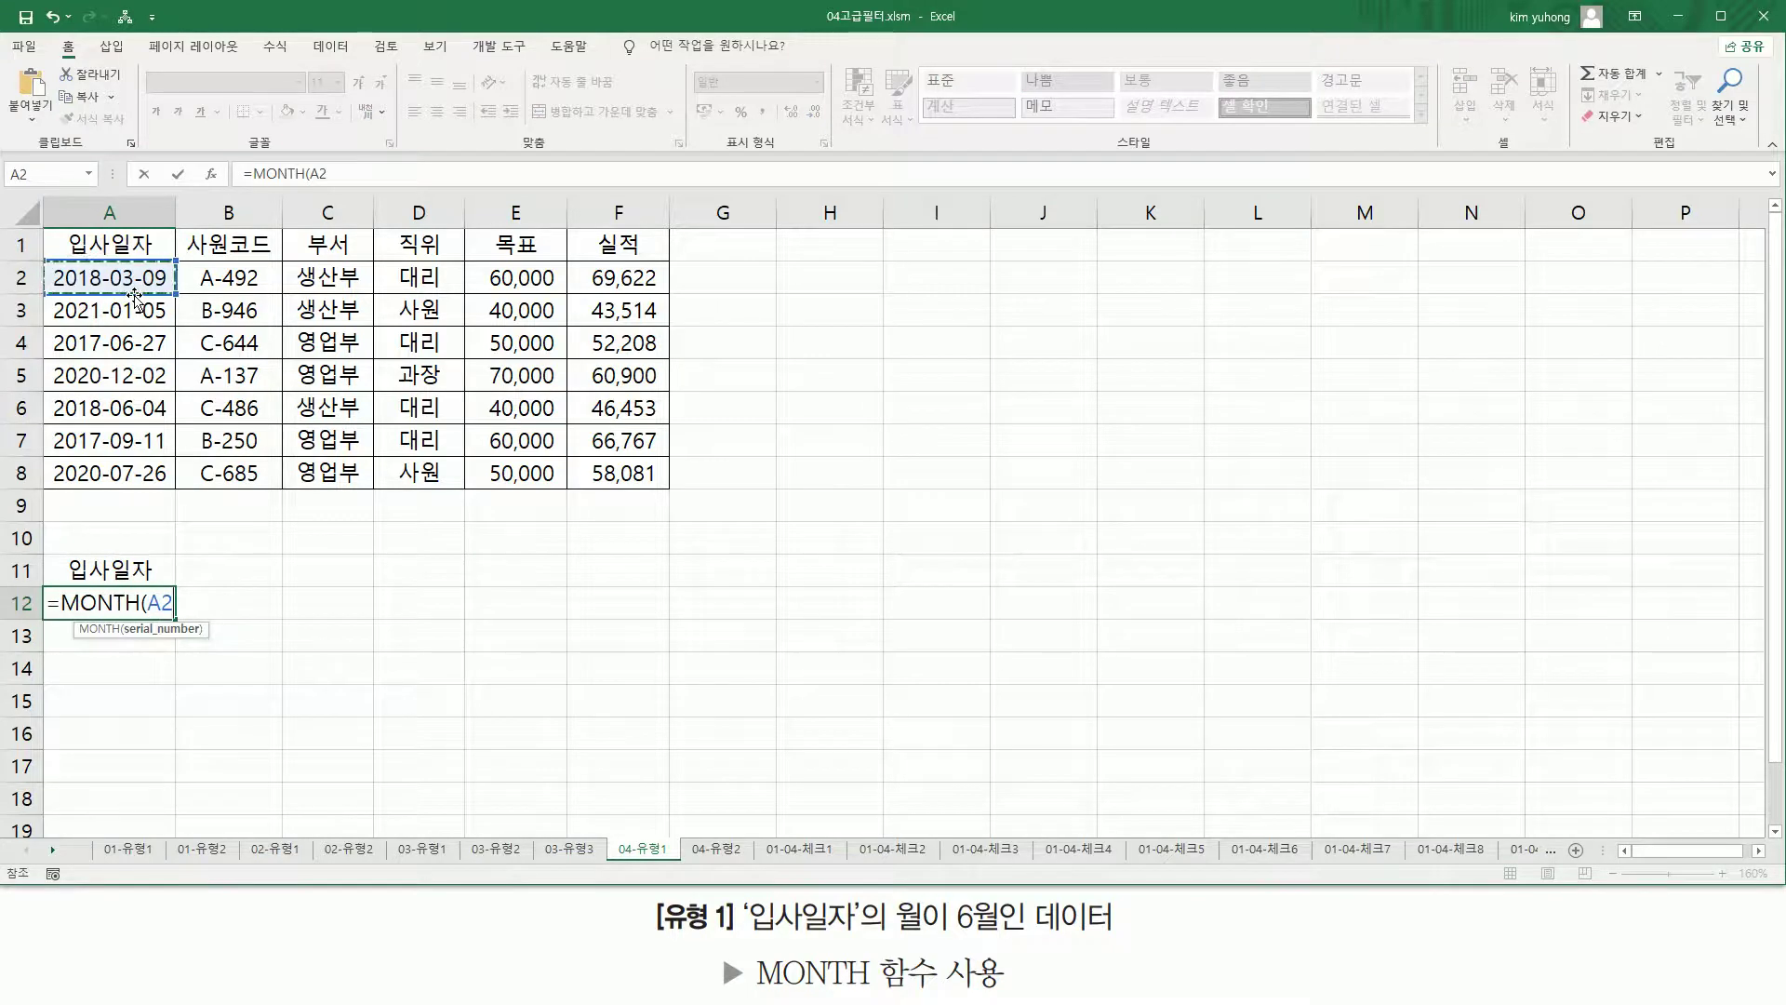
{"action": "key", "text": "Return"}
{"action": "key", "text": "Up"}
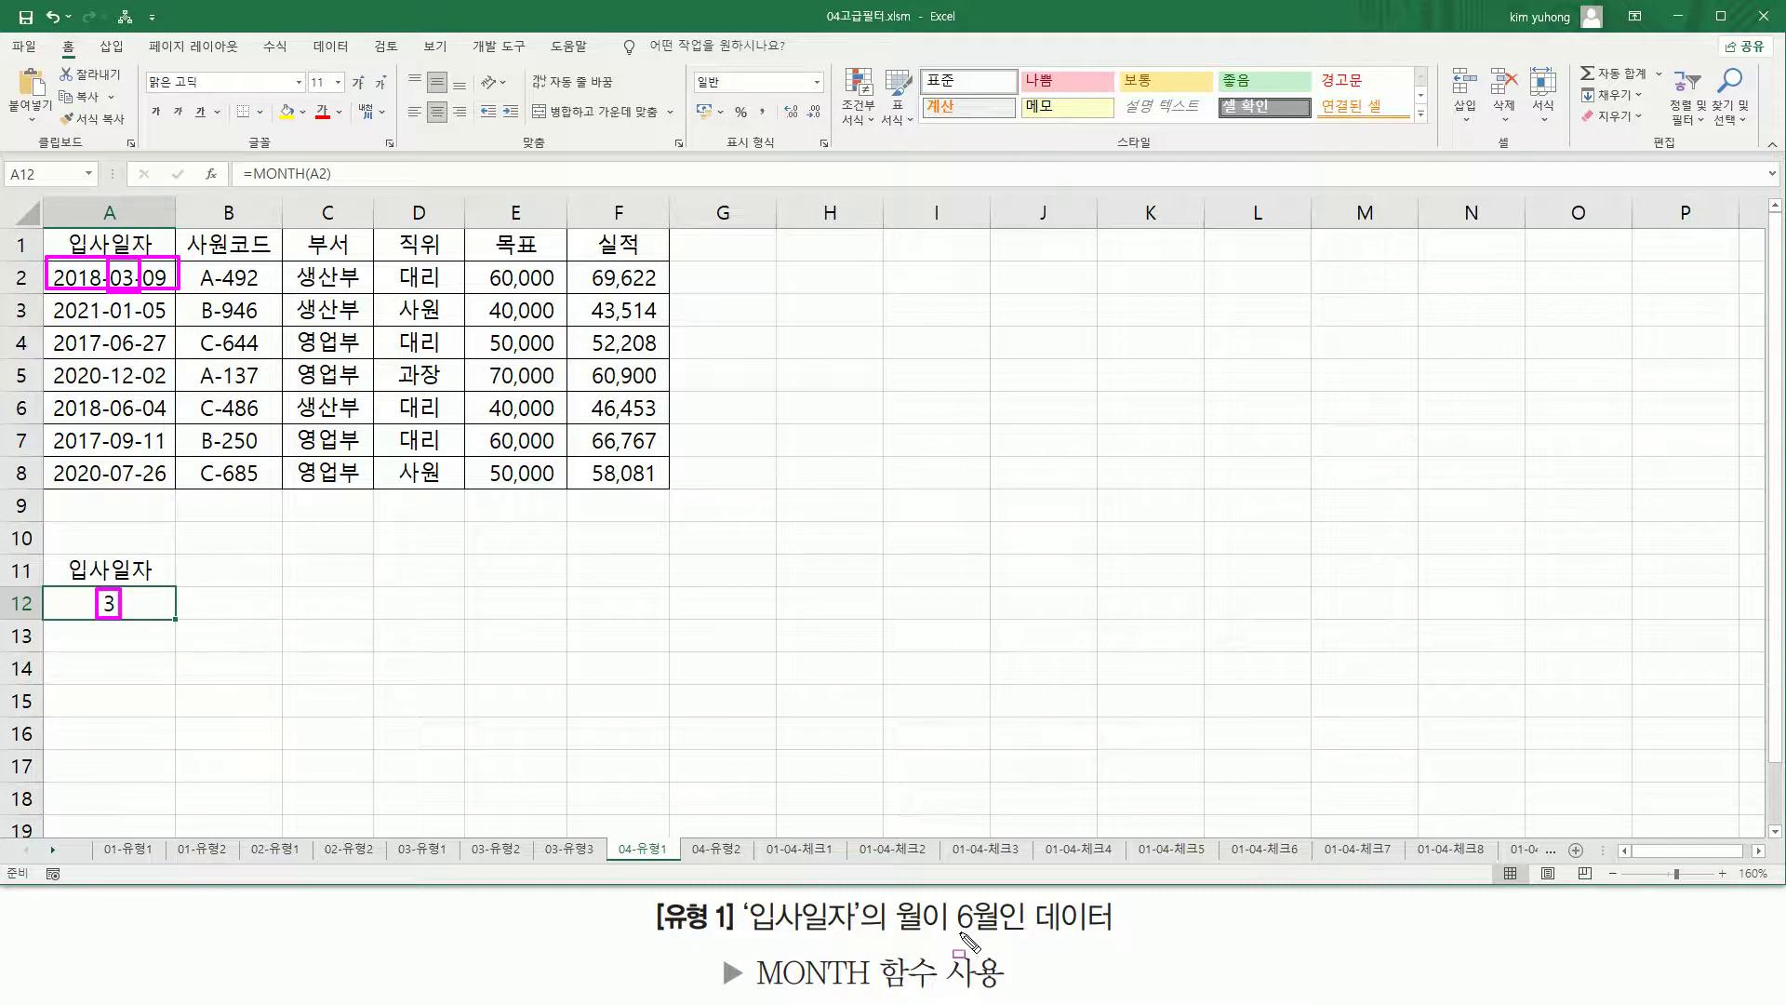
- Extend the formula in cell A12 to =MONTH(A2) =6 so it tests whether the hire month is June
{"action": "double_click", "coordinate": [140, 603]}
{"action": "left_click", "coordinate": [147, 635]}
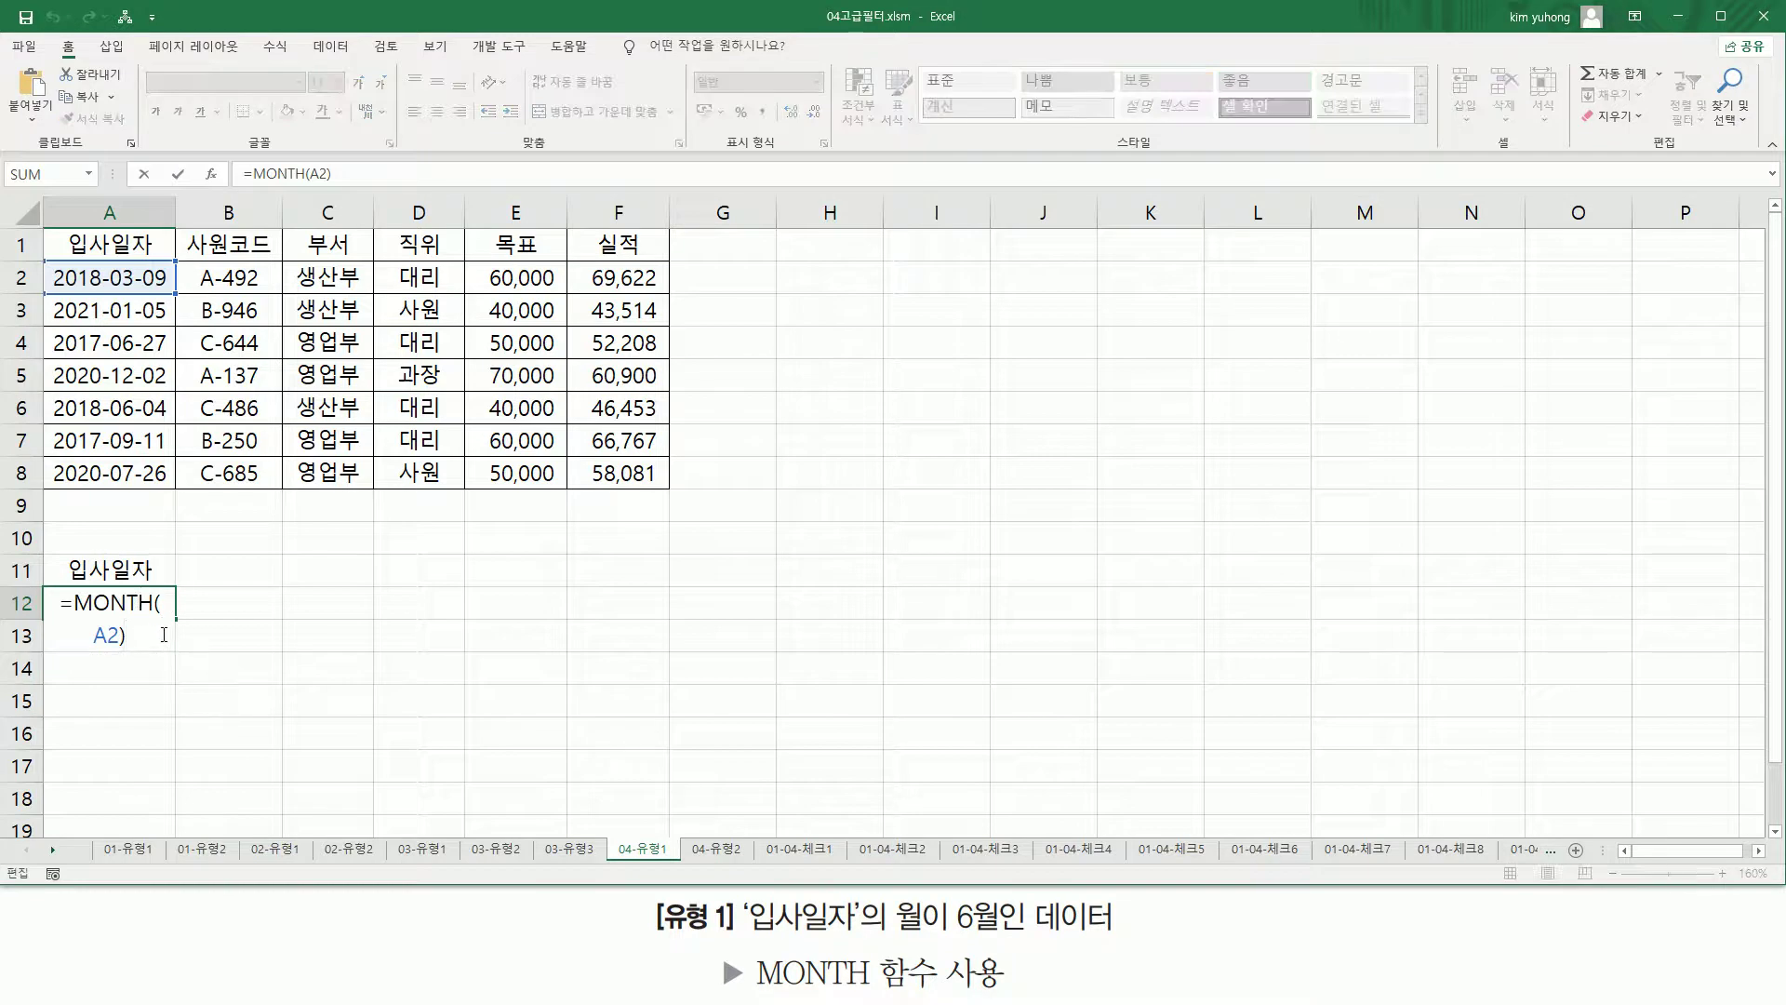
{"action": "type", "text": "=6"}
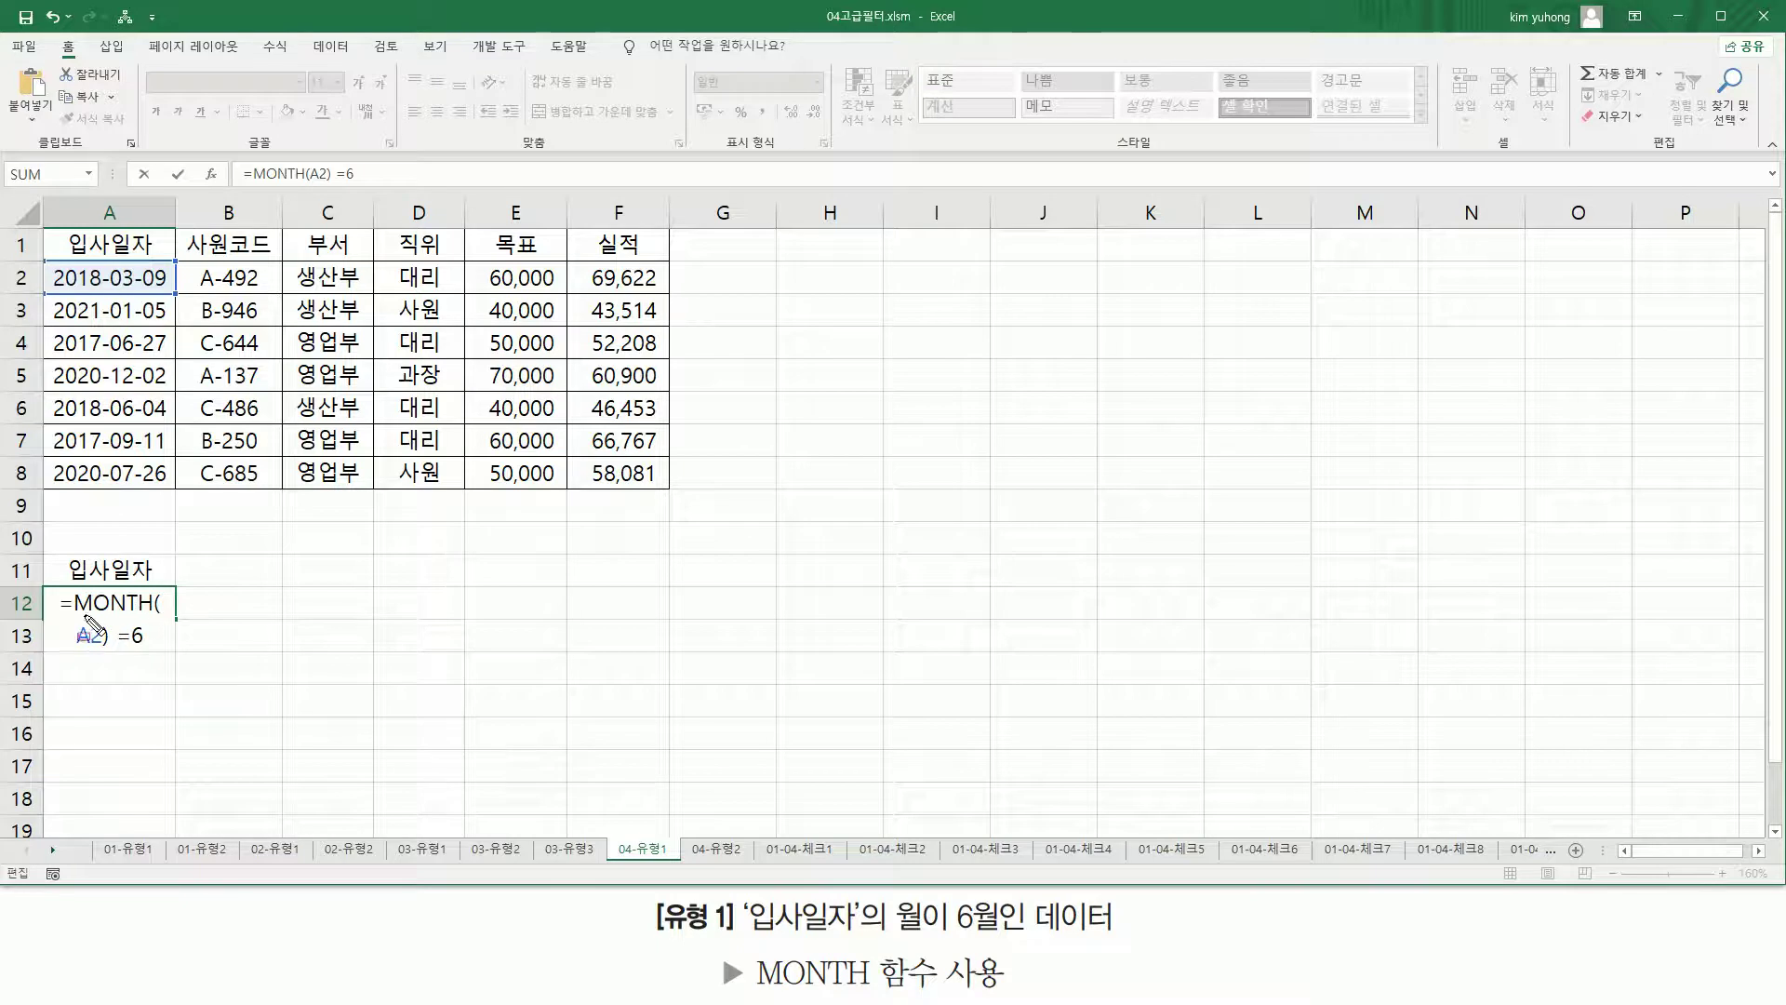
{"action": "mouse_move", "coordinate": [74, 590]}
{"action": "left_mouse_down"}
{"action": "mouse_move", "coordinate": [109, 652]}
{"action": "mouse_move", "coordinate": [146, 646]}
{"action": "left_mouse_up"}
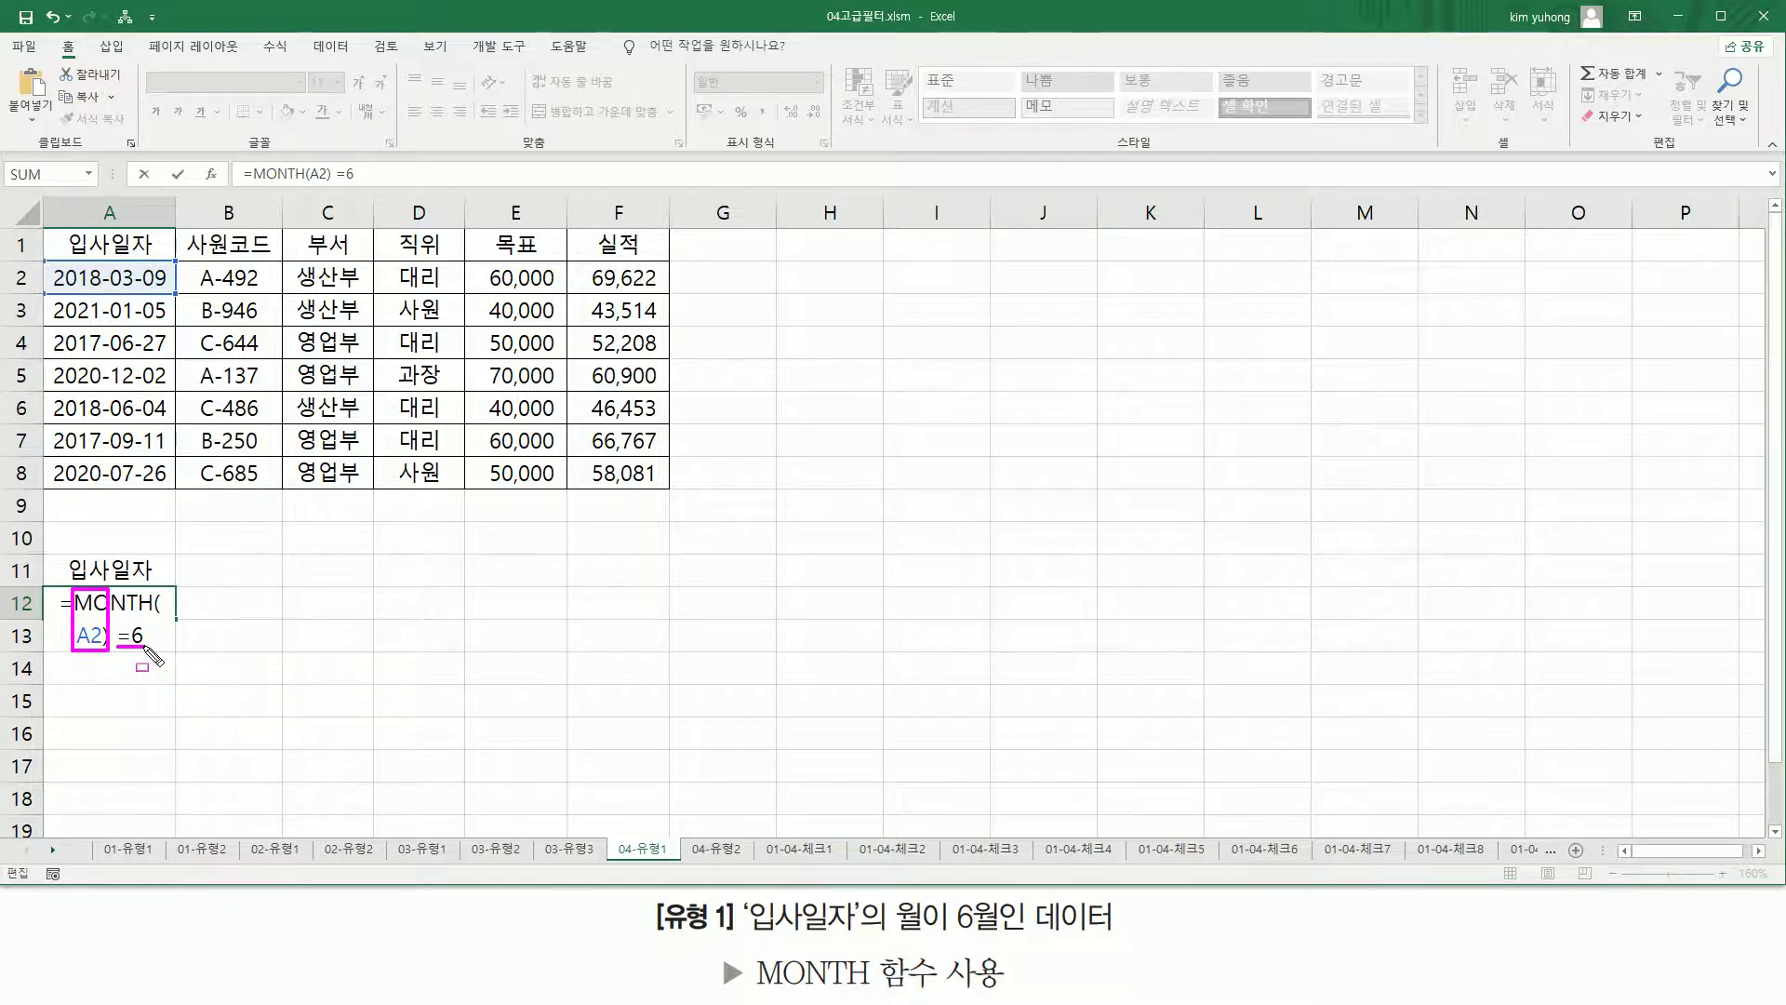
{"action": "key", "text": "Escape"}
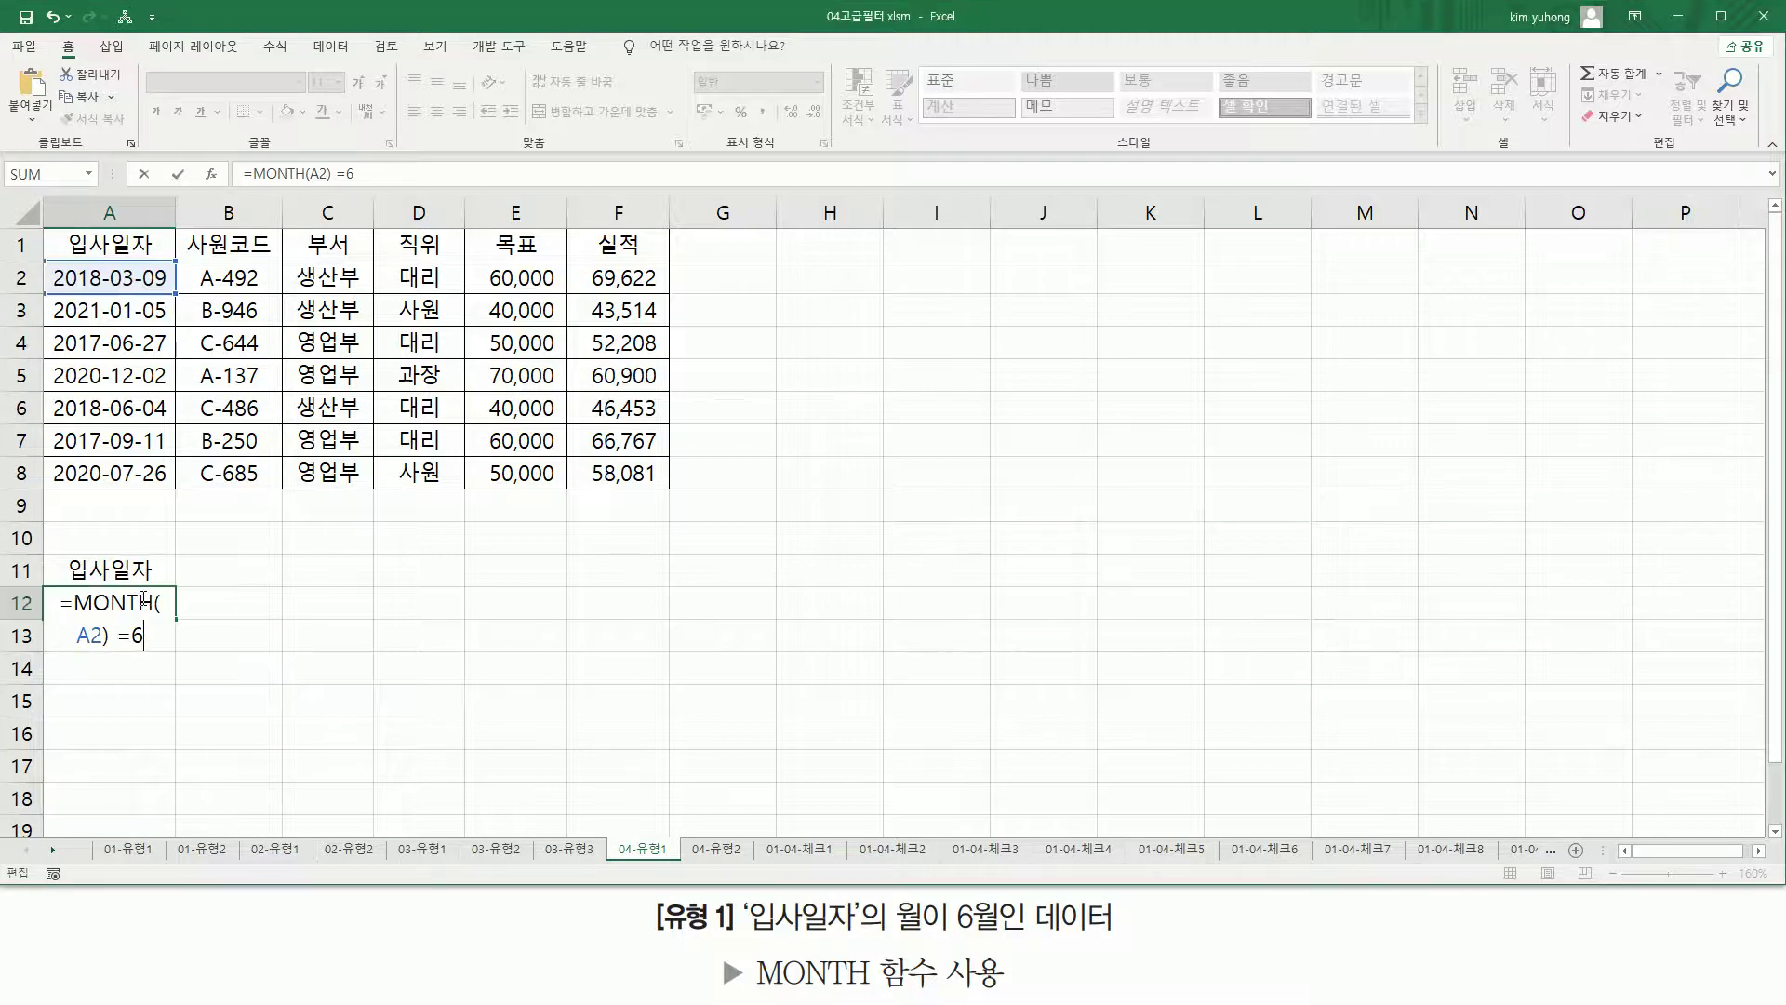
{"action": "key", "text": "ctrl+Return"}
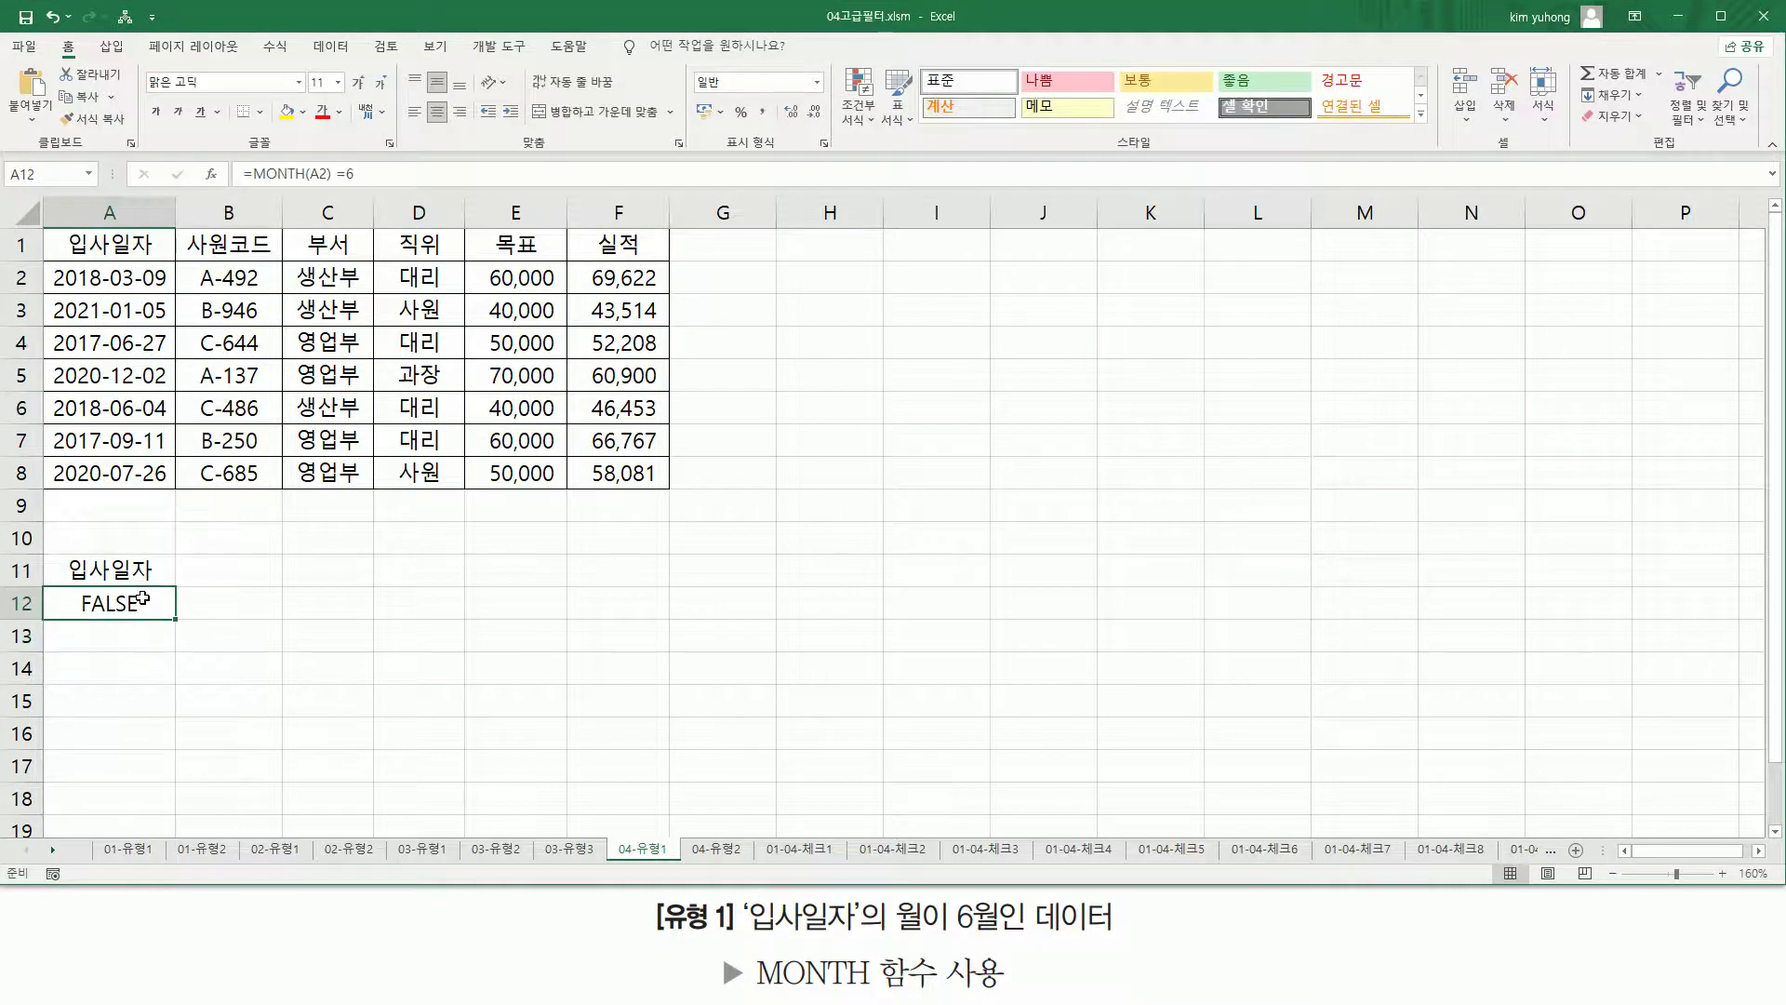
{"action": "left_click_drag", "start_coordinate": [107, 257], "coordinate": [136, 290]}
{"action": "left_click_drag", "start_coordinate": [80, 618], "coordinate": [163, 627]}
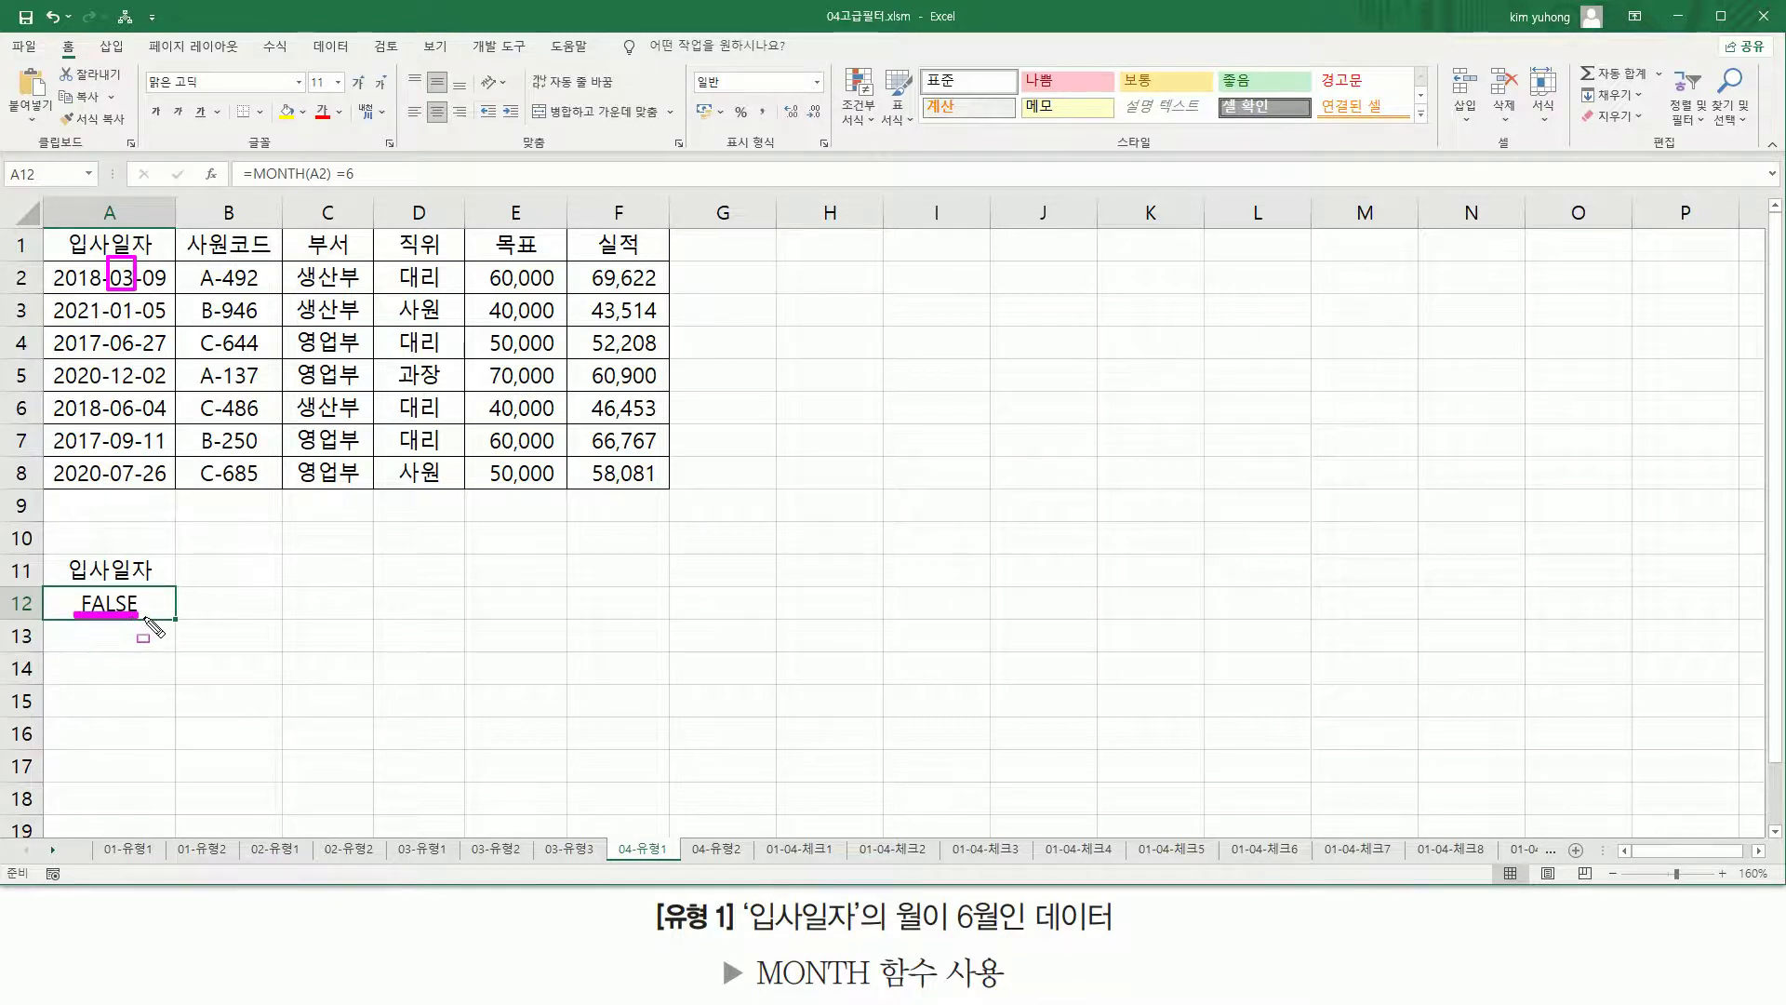
{"action": "key", "text": "e"}
{"action": "mouse_move", "coordinate": [73, 584]}
{"action": "left_mouse_down"}
{"action": "mouse_move", "coordinate": [88, 616]}
{"action": "mouse_move", "coordinate": [148, 617]}
{"action": "left_mouse_up"}
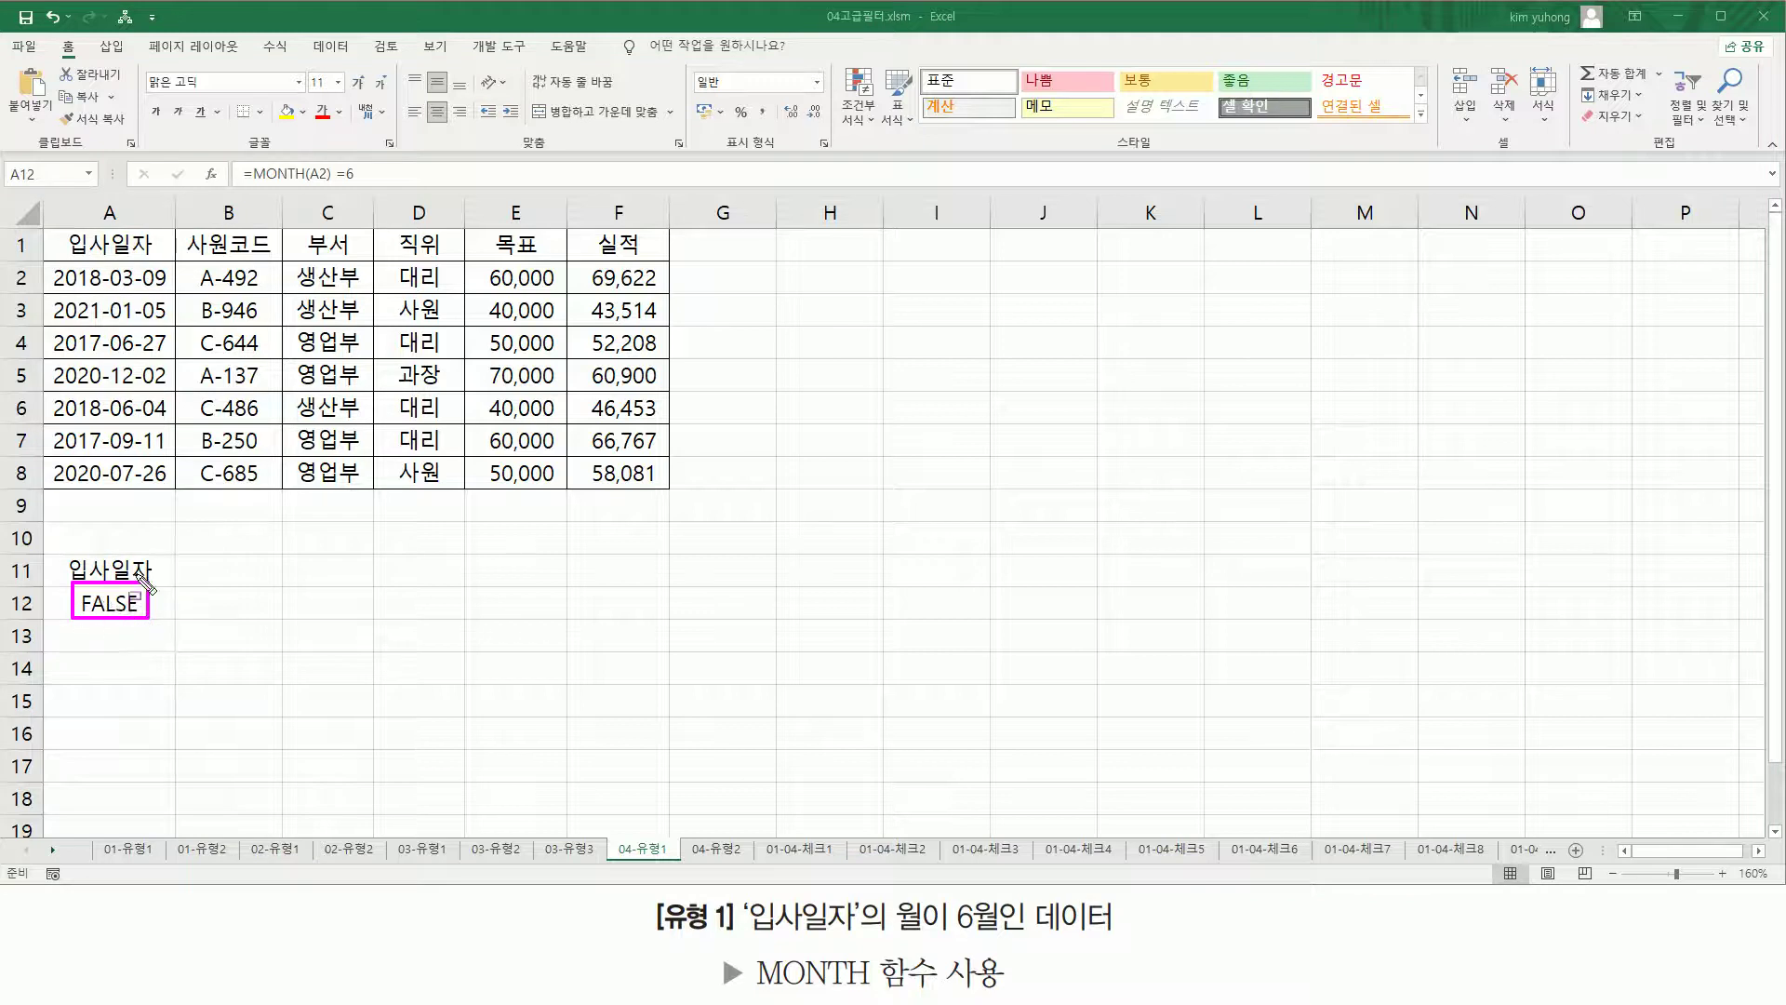
{"action": "key", "text": "e"}
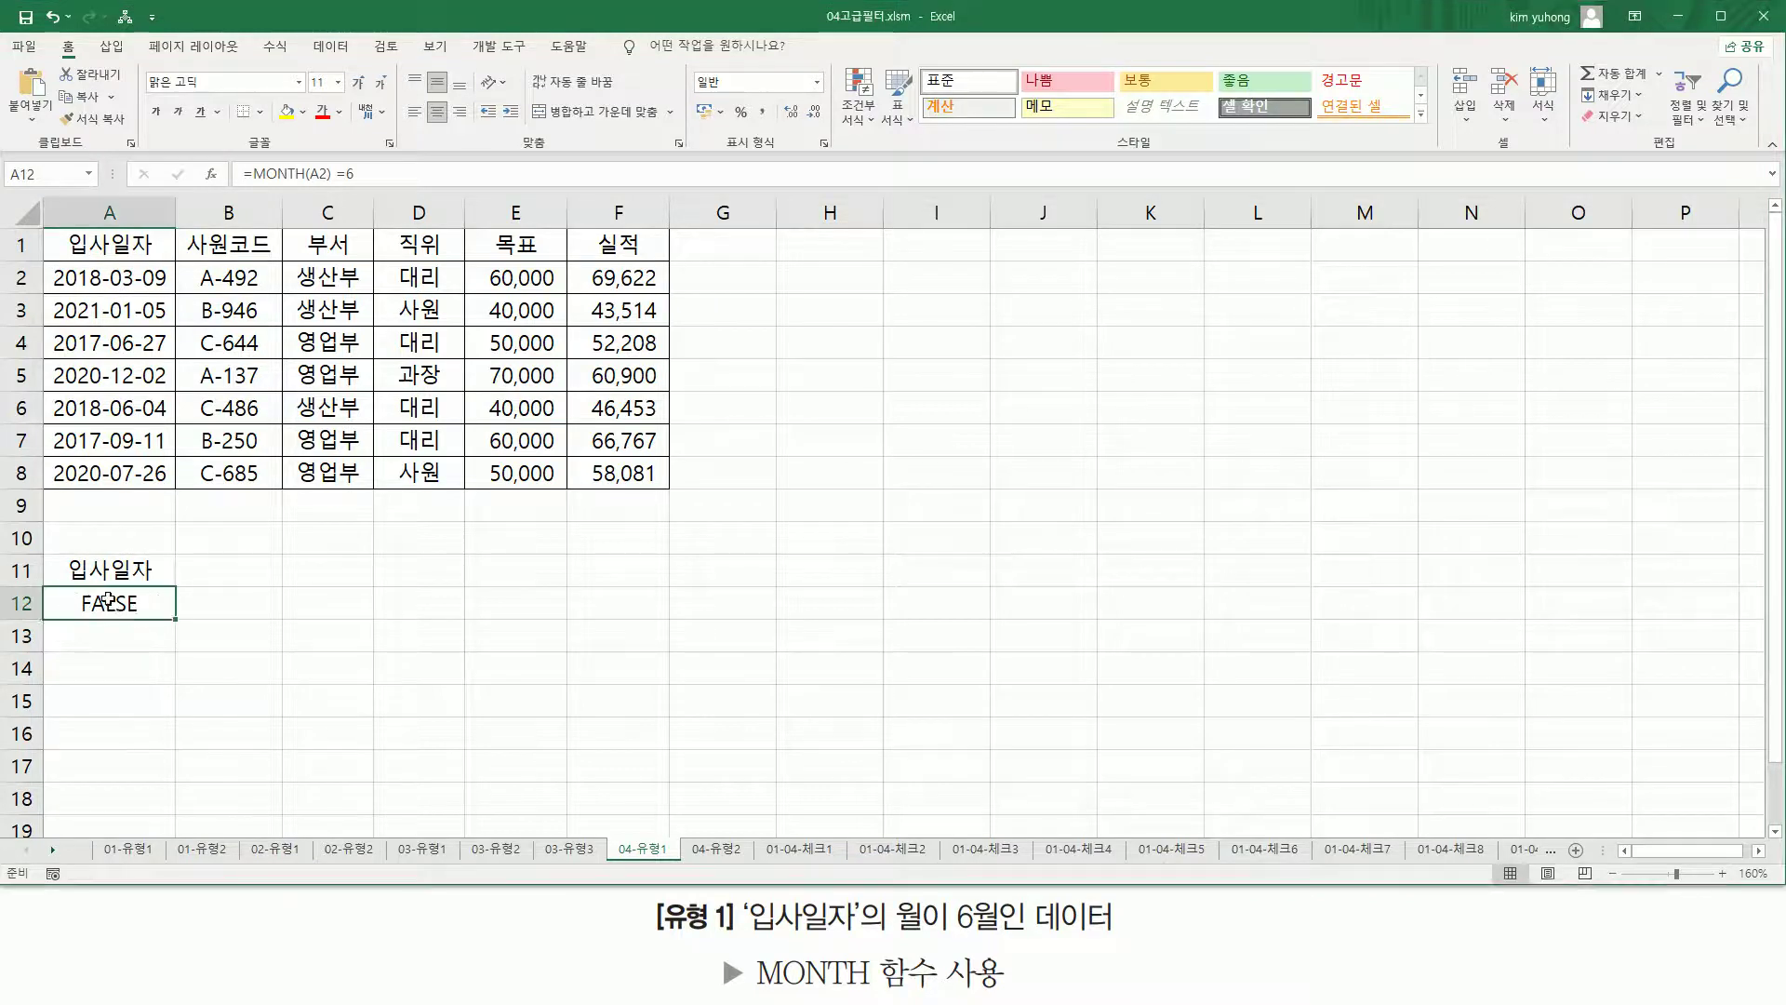
- Open the formula in cell A12 to review its MONTH condition
{"action": "double_click", "coordinate": [98, 605]}
{"action": "left_click_drag", "start_coordinate": [67, 603], "coordinate": [173, 648]}
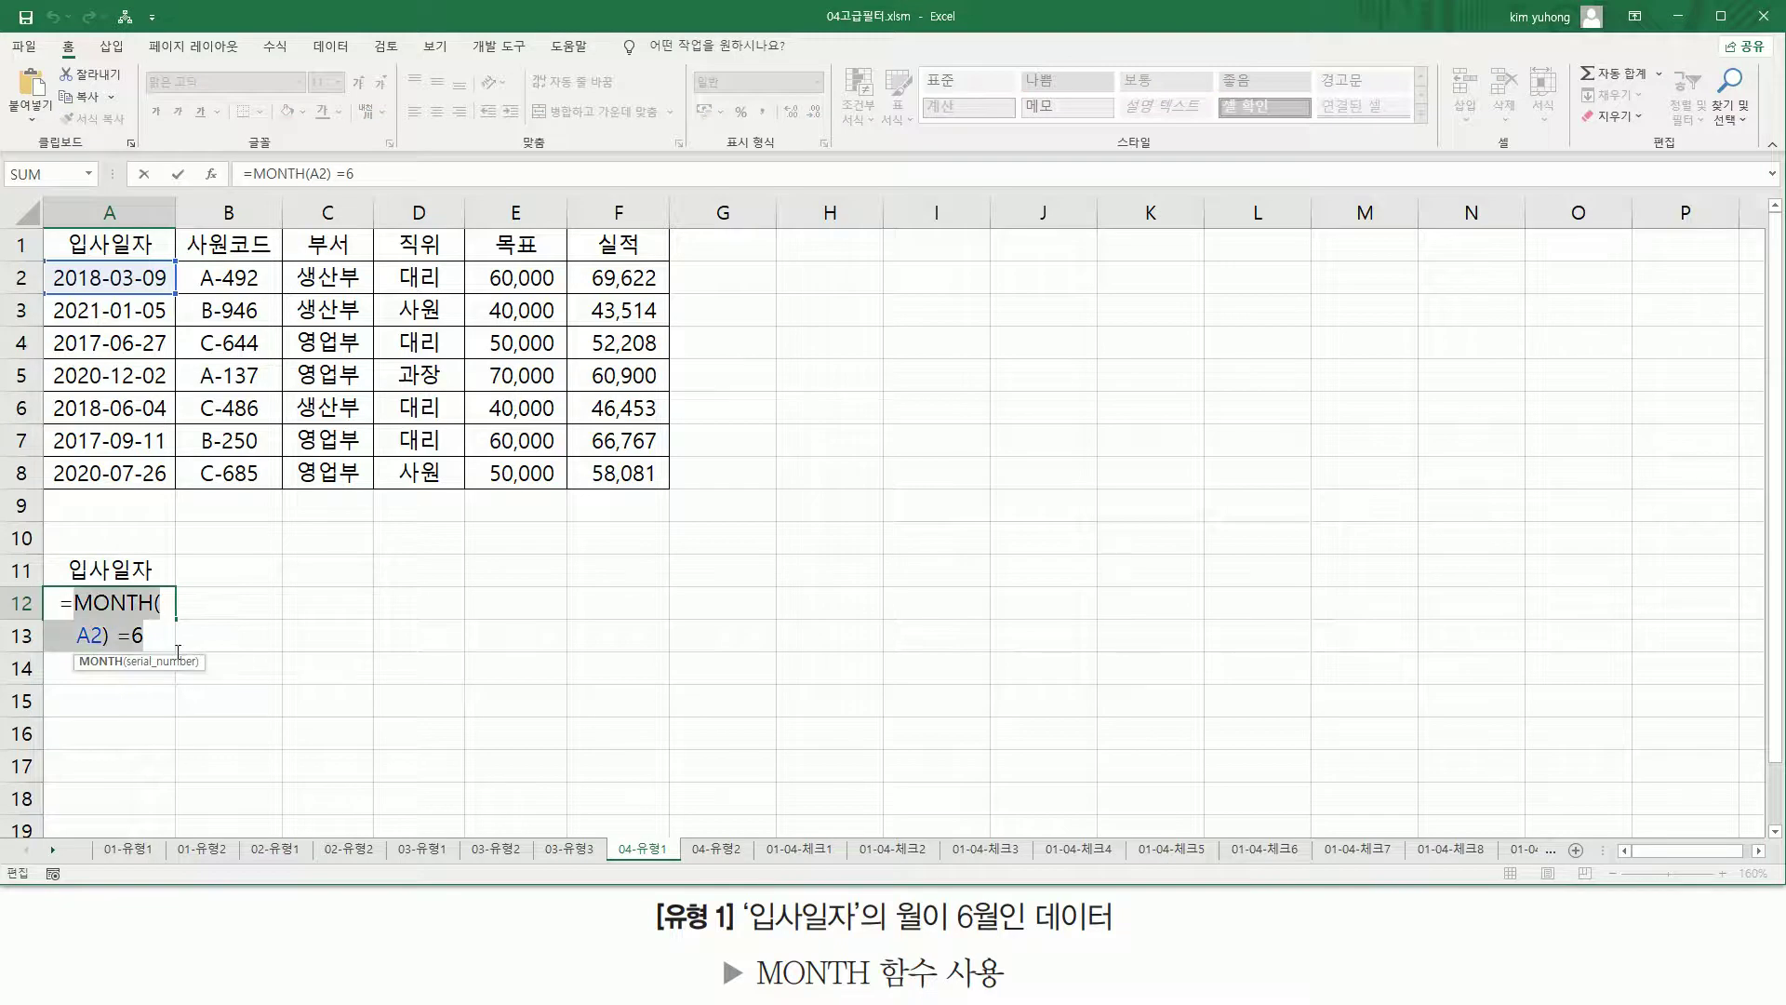
{"action": "key", "text": "Escape"}
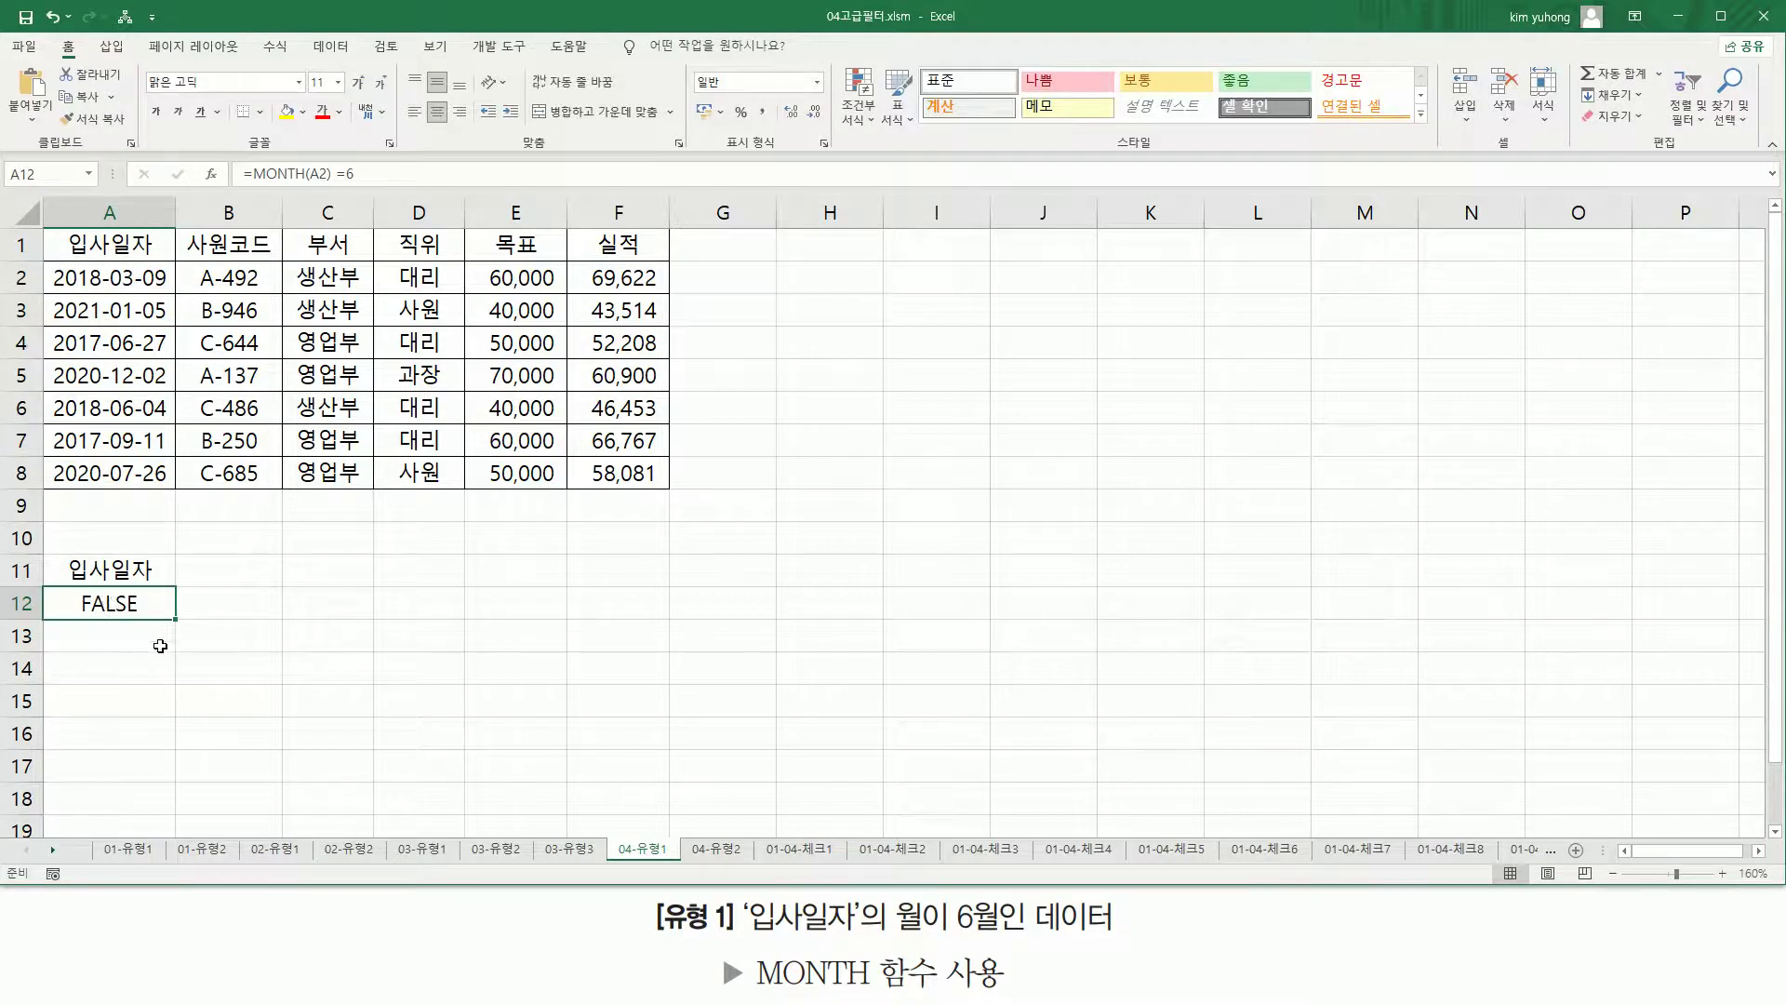
{"action": "double_click", "coordinate": [121, 607]}
{"action": "mouse_move", "coordinate": [74, 605]}
{"action": "left_mouse_down"}
{"action": "mouse_move", "coordinate": [119, 649]}
{"action": "mouse_move", "coordinate": [169, 661]}
{"action": "left_mouse_up"}
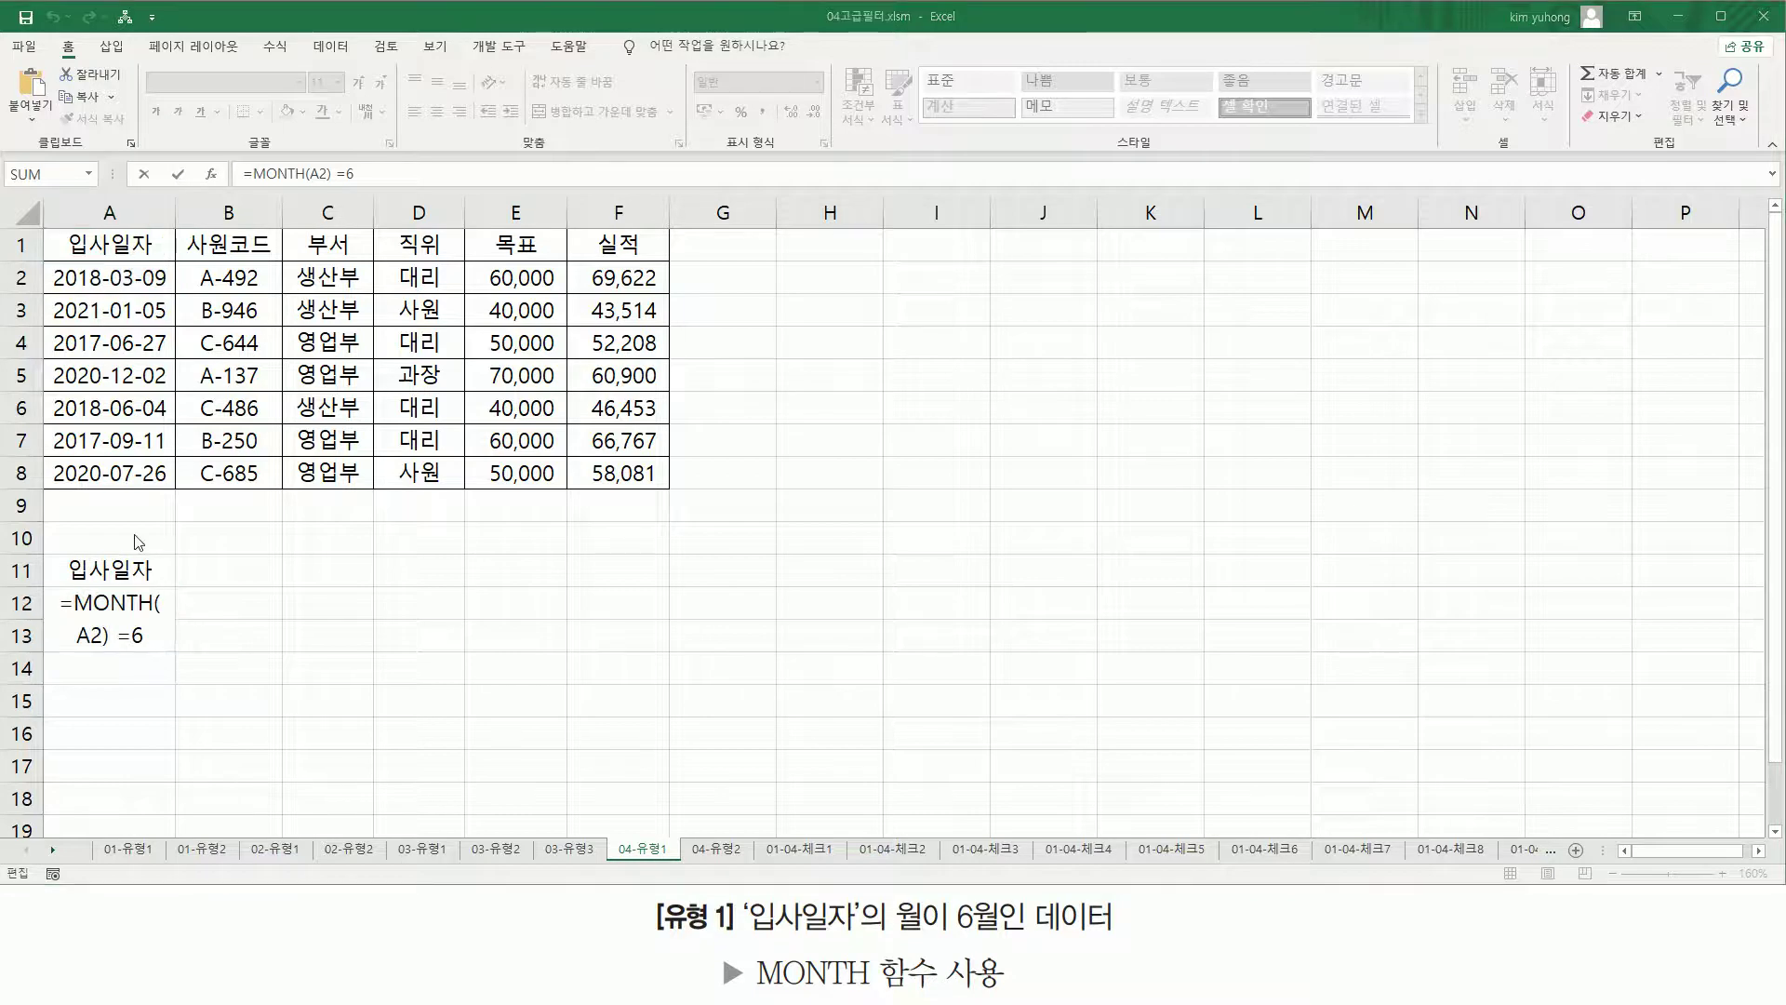
{"action": "key", "text": "ctrl+Return"}
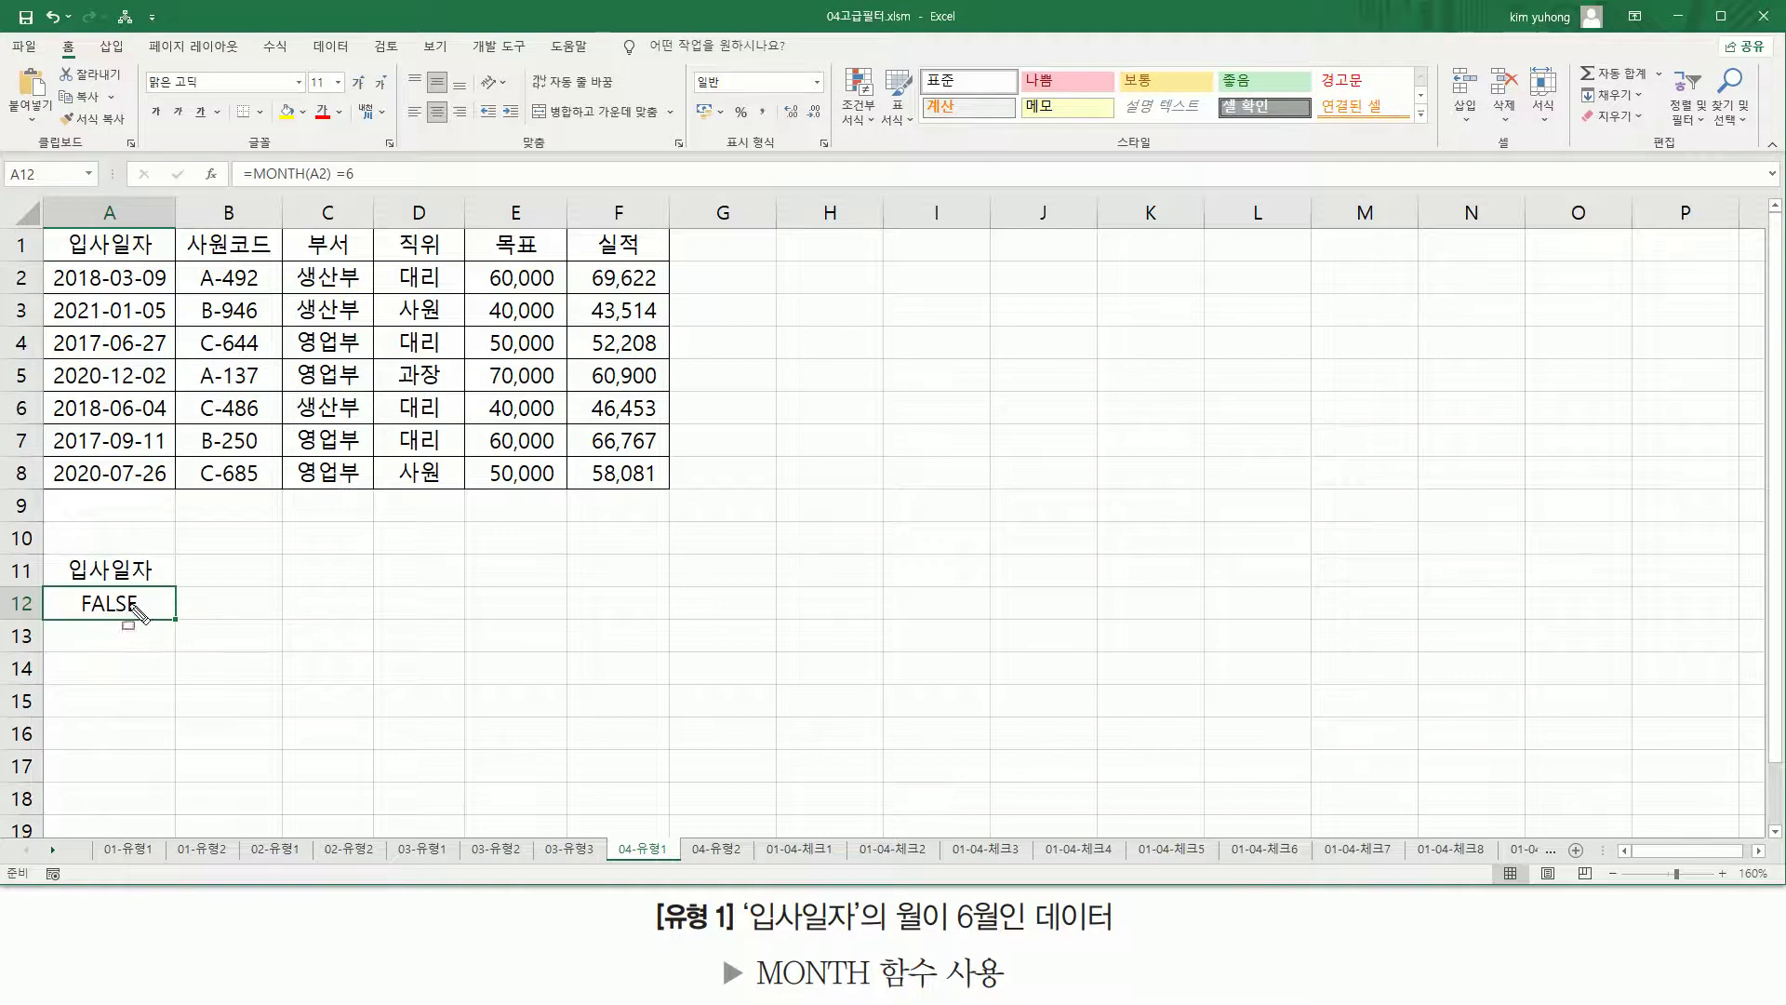
{"action": "left_click_drag", "start_coordinate": [62, 549], "coordinate": [159, 588]}
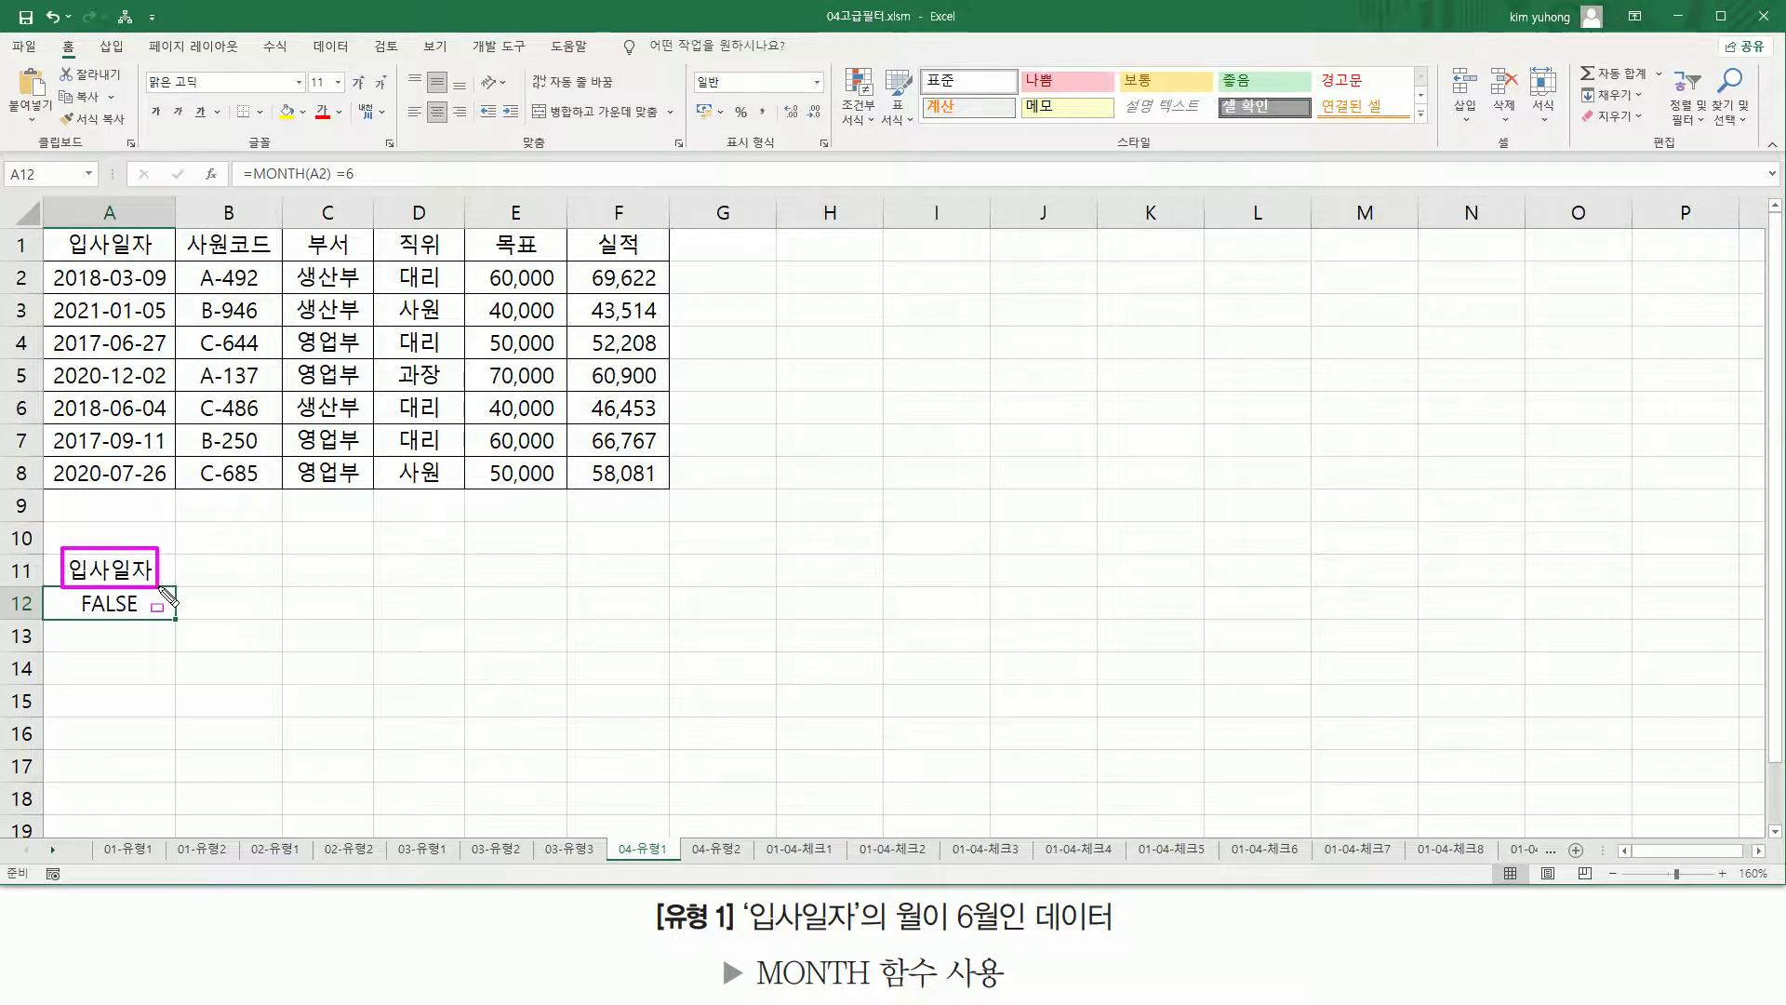
{"action": "mouse_move", "coordinate": [45, 228]}
{"action": "left_mouse_down"}
{"action": "mouse_move", "coordinate": [685, 497]}
{"action": "mouse_move", "coordinate": [666, 482]}
{"action": "left_mouse_up"}
{"action": "mouse_move", "coordinate": [61, 260]}
{"action": "left_mouse_down"}
{"action": "mouse_move", "coordinate": [130, 259]}
{"action": "mouse_move", "coordinate": [165, 232]}
{"action": "left_mouse_up"}
{"action": "key", "text": "Escape"}
- Try 식, 수식 and 함수식 in turn as the condition heading in cell A11
{"action": "left_click", "coordinate": [116, 571]}
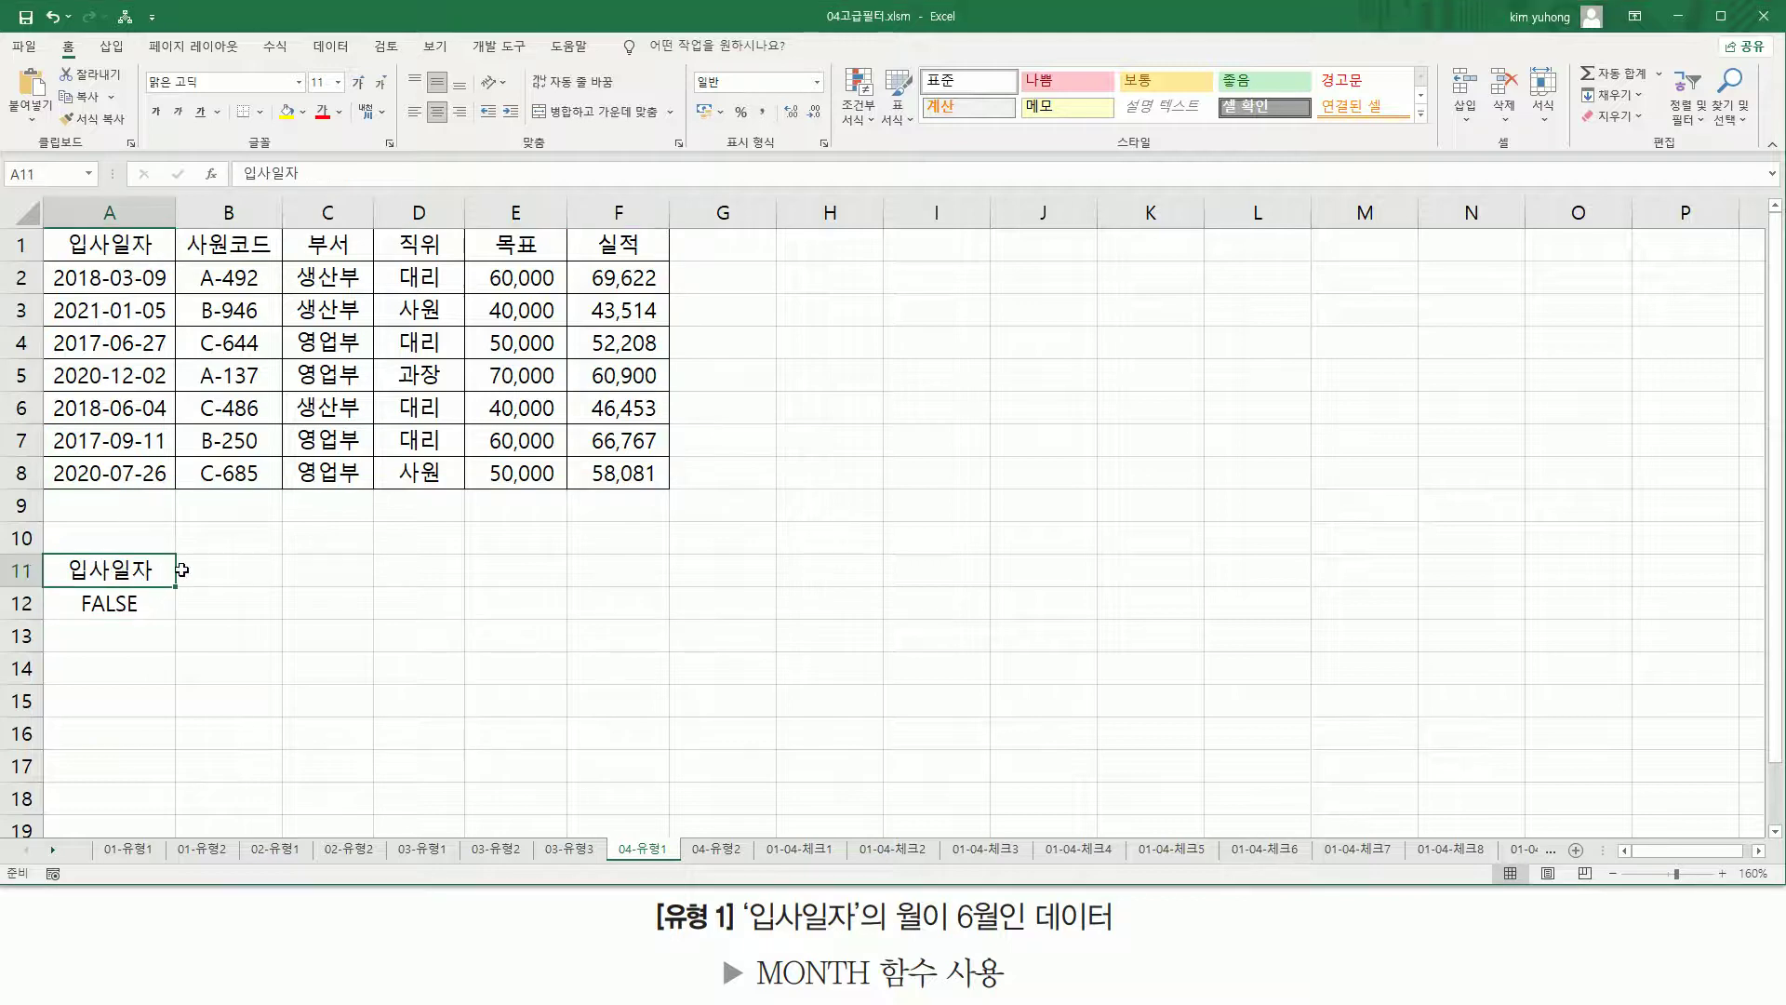
{"action": "type", "text": "식"}
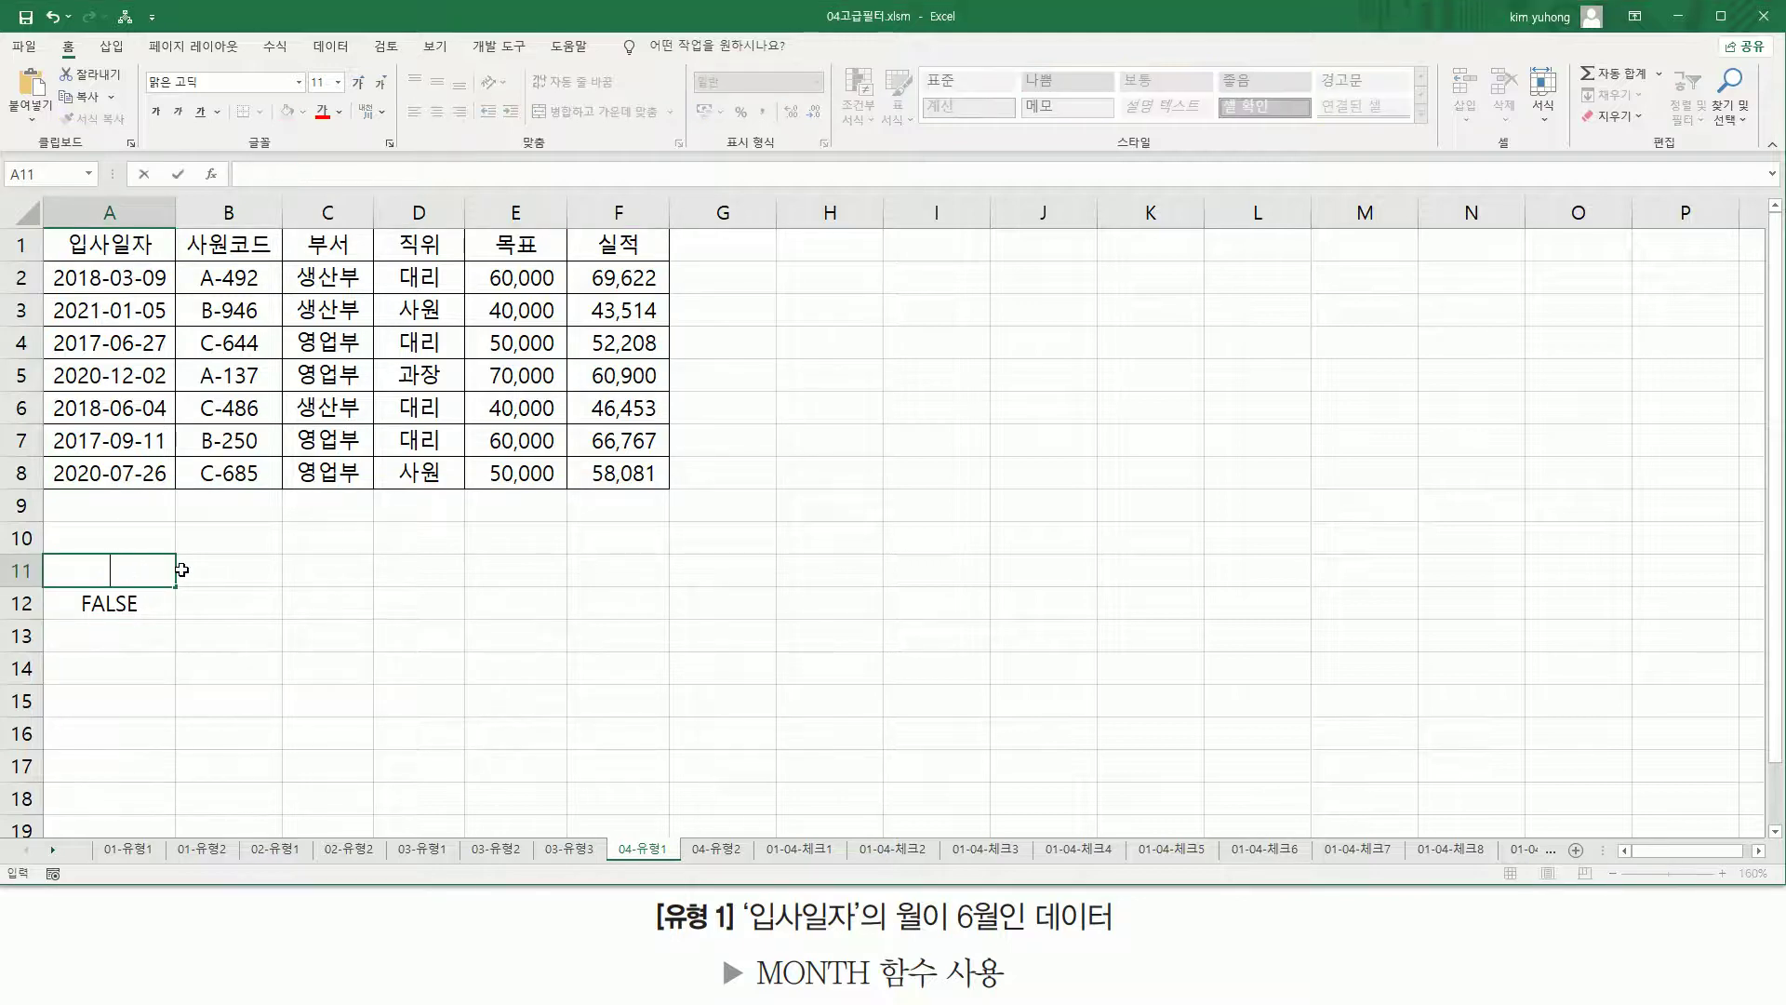
{"action": "key", "text": "Return"}
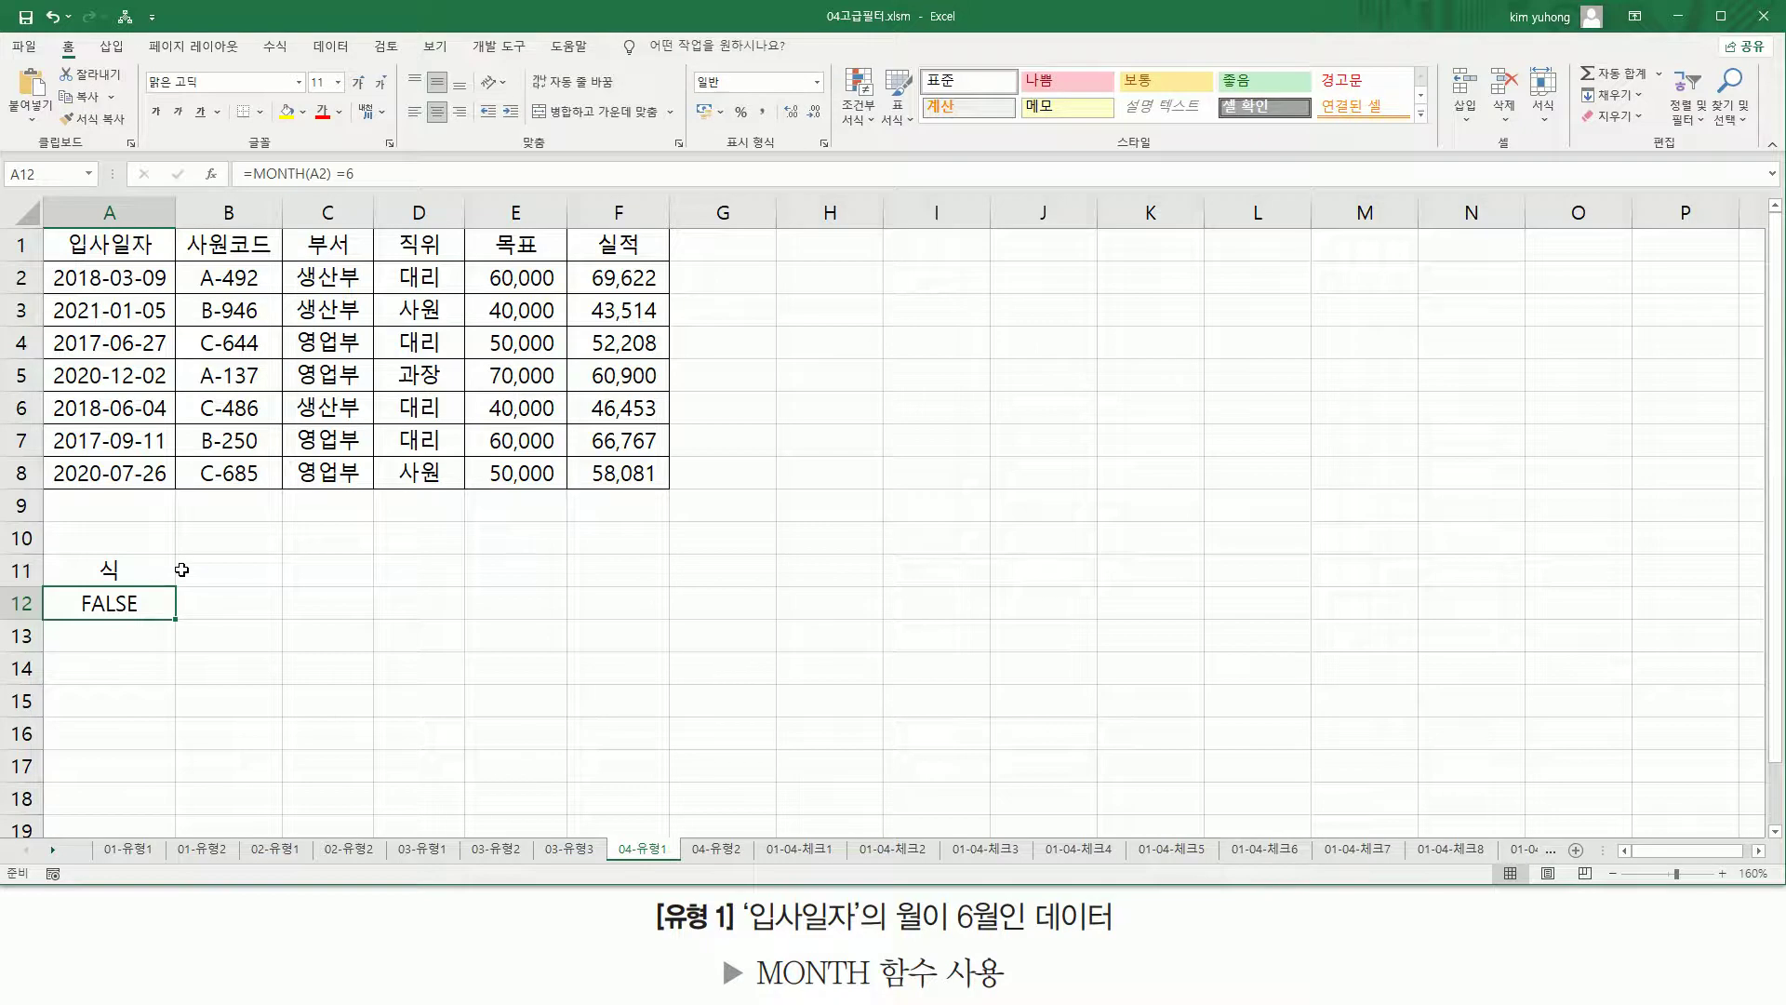
{"action": "key", "text": "Up"}
{"action": "type", "text": "수식"}
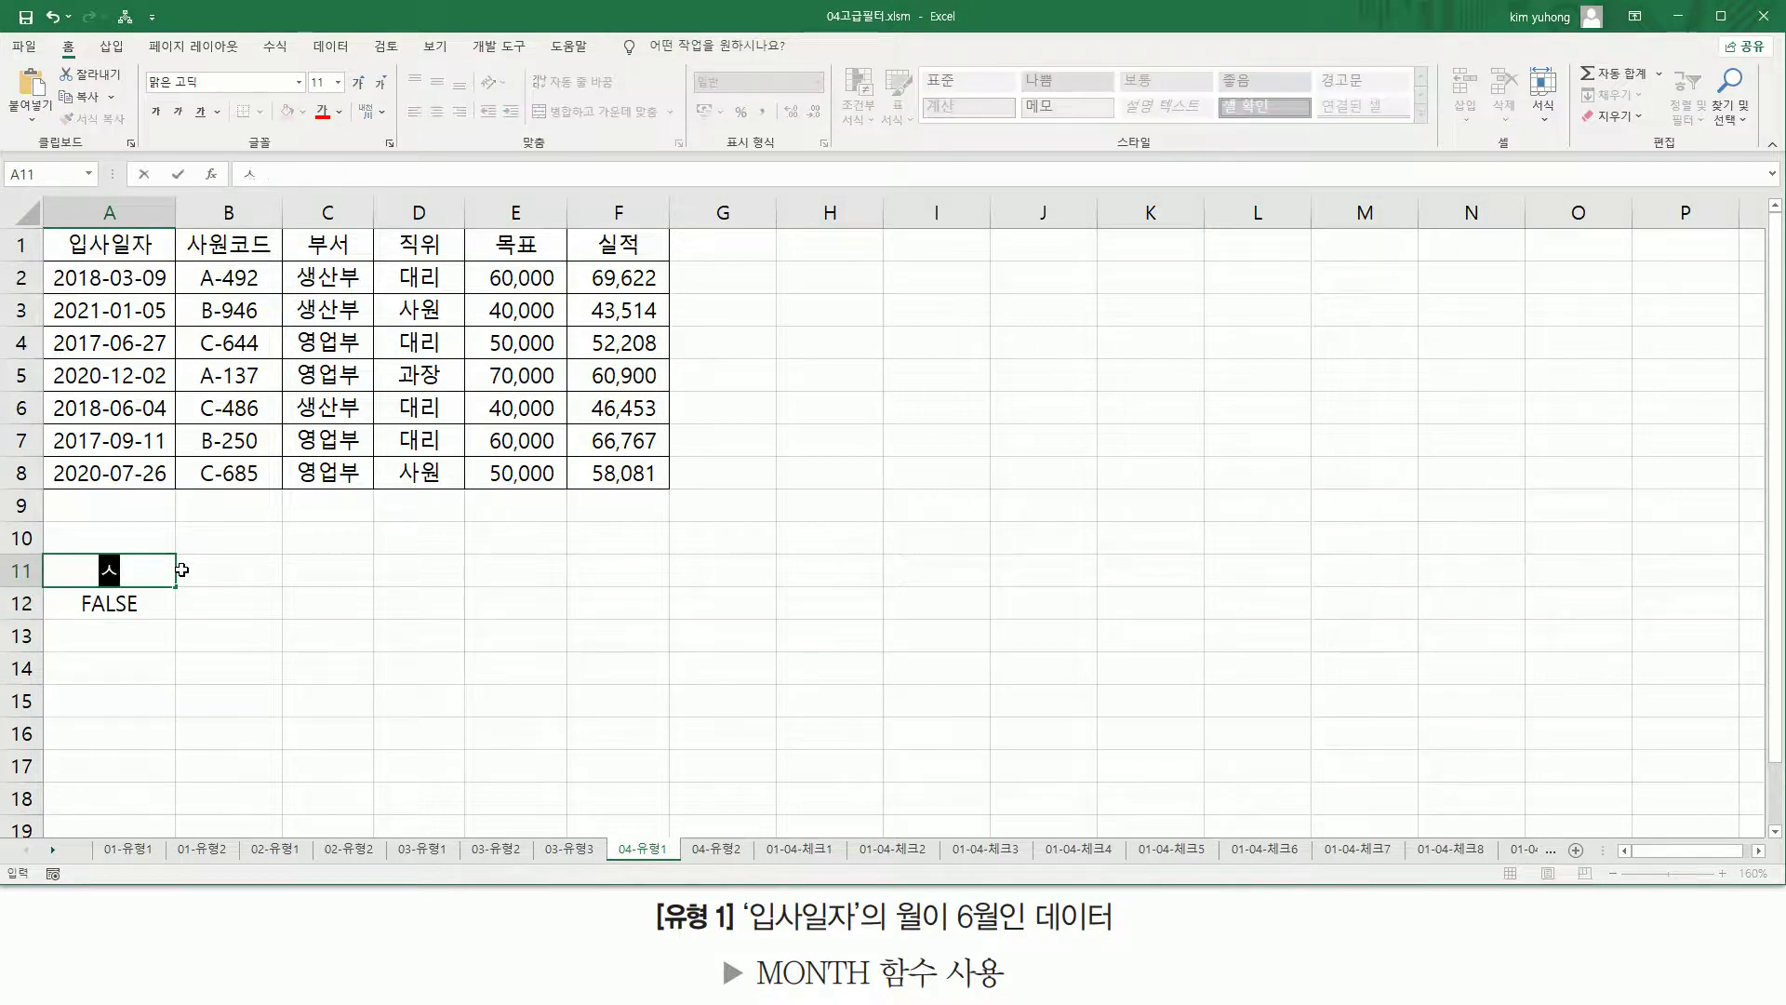
{"action": "key", "text": "Return"}
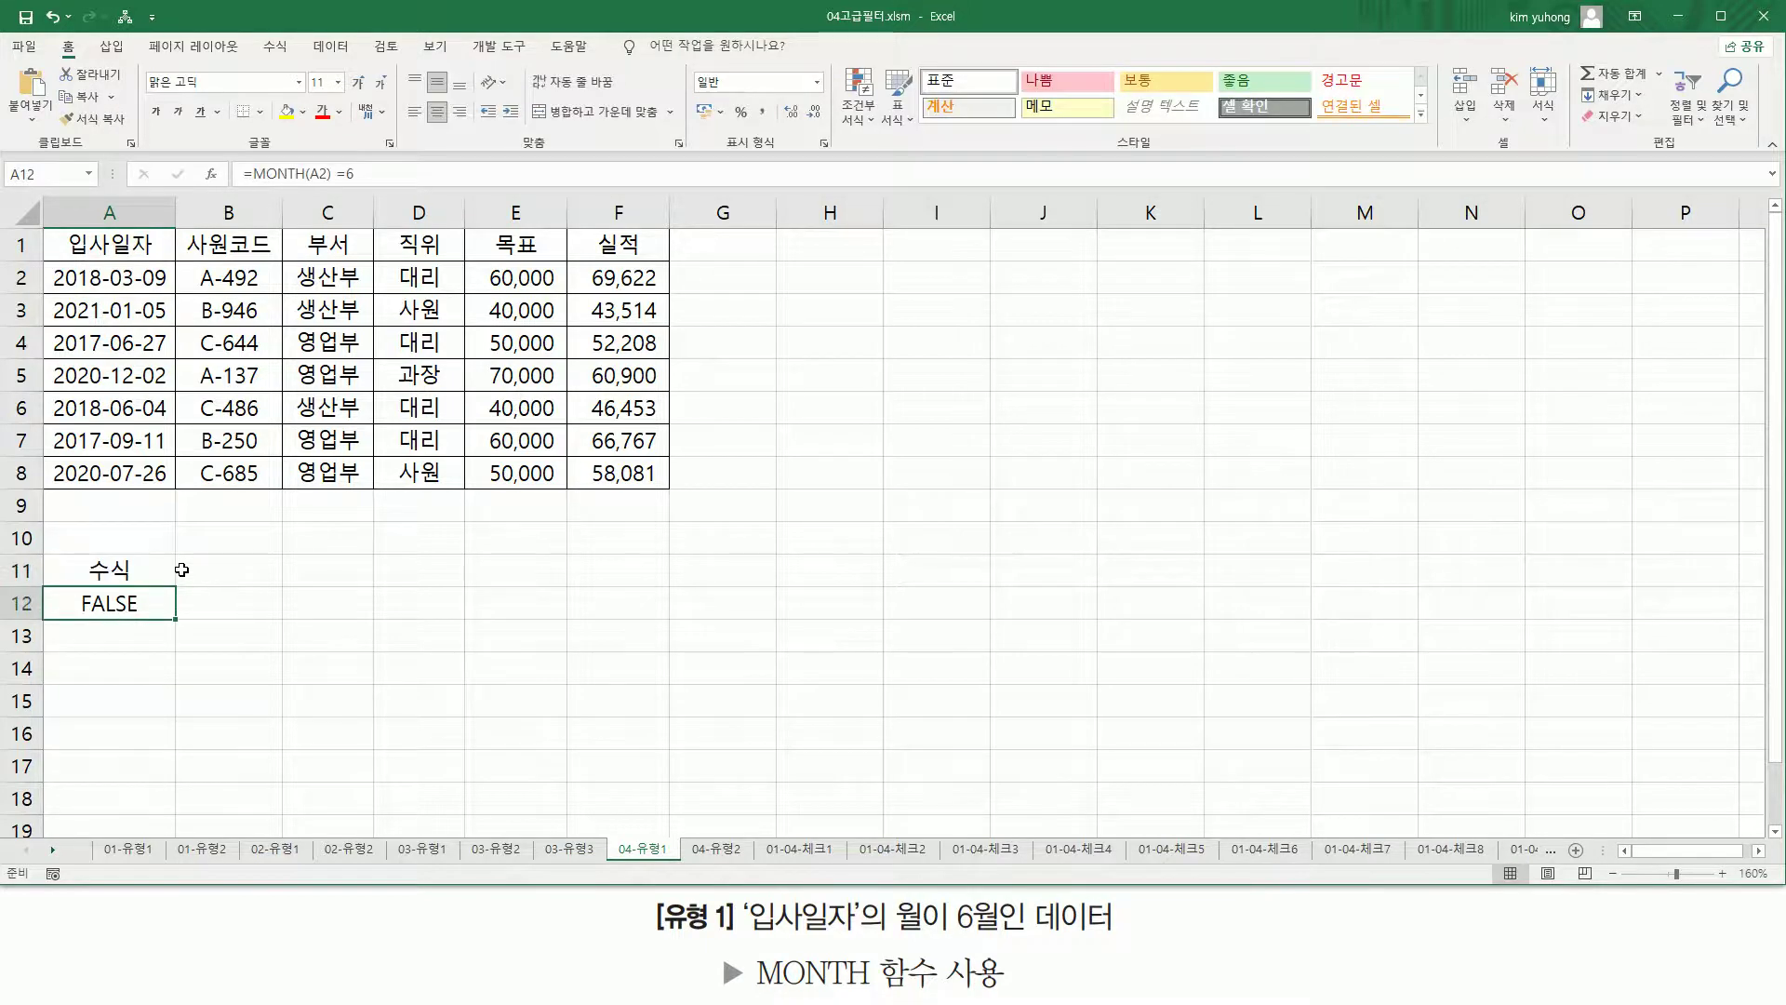
{"action": "key", "text": "Up"}
{"action": "type", "text": "함수식"}
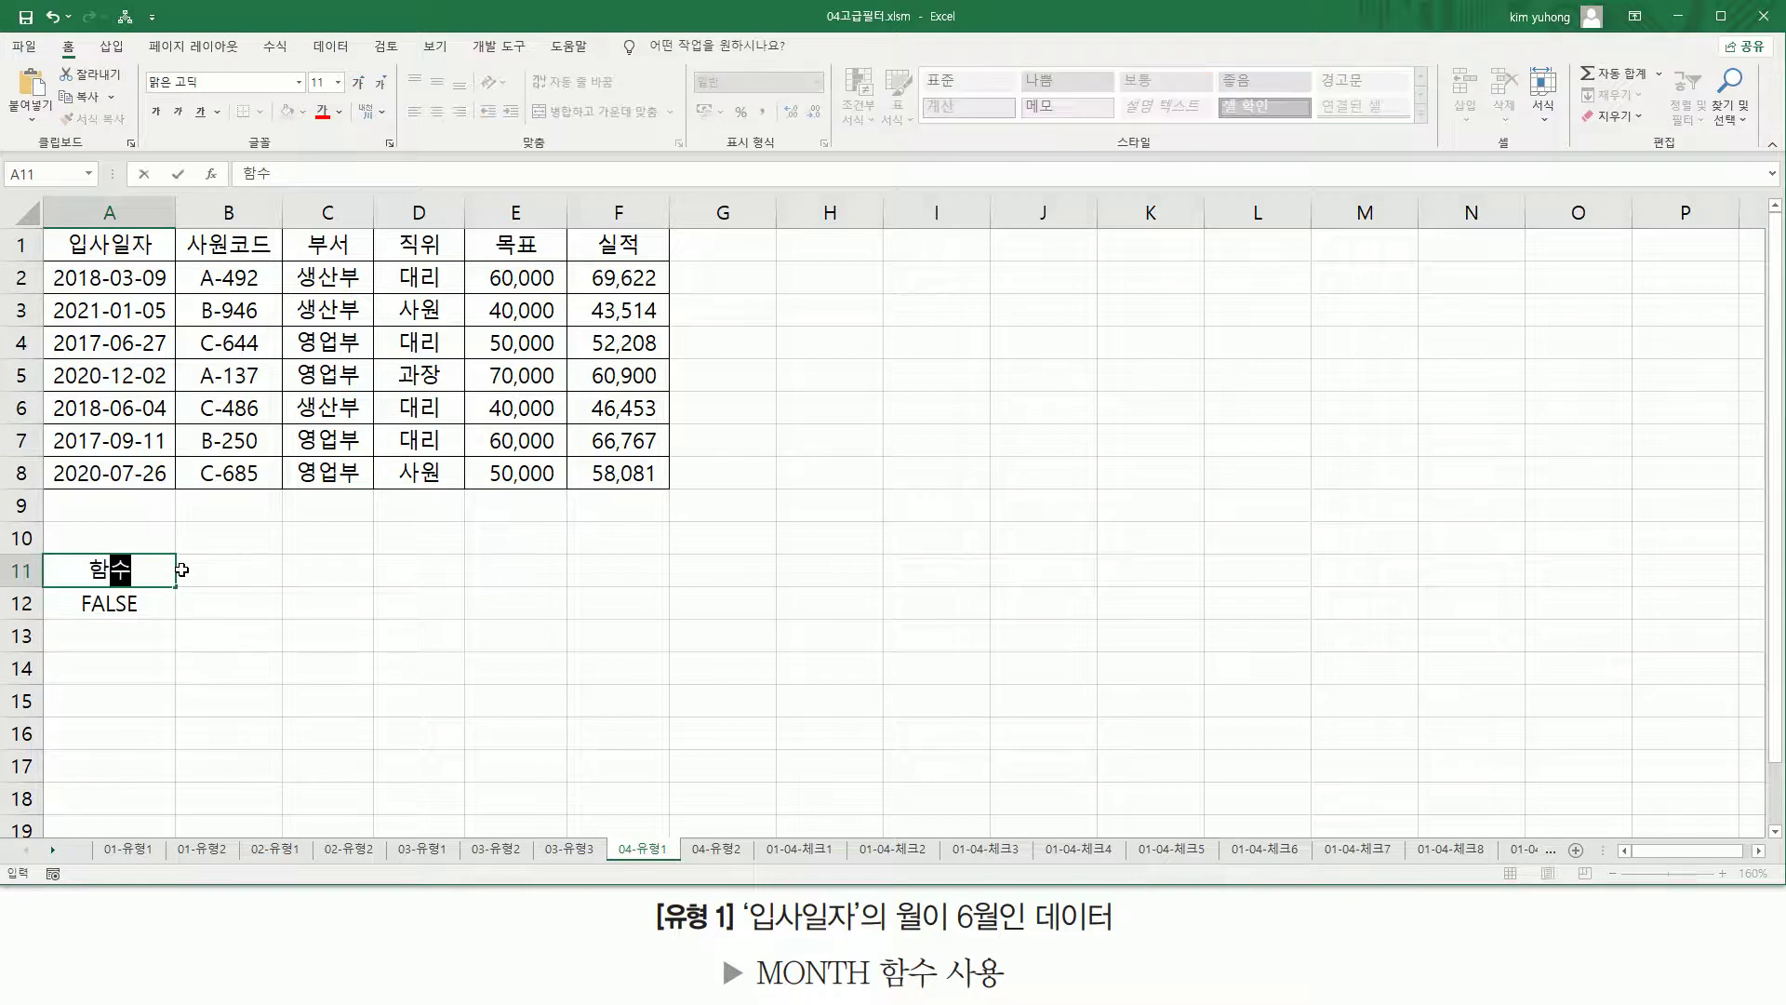
{"action": "key", "text": "Return"}
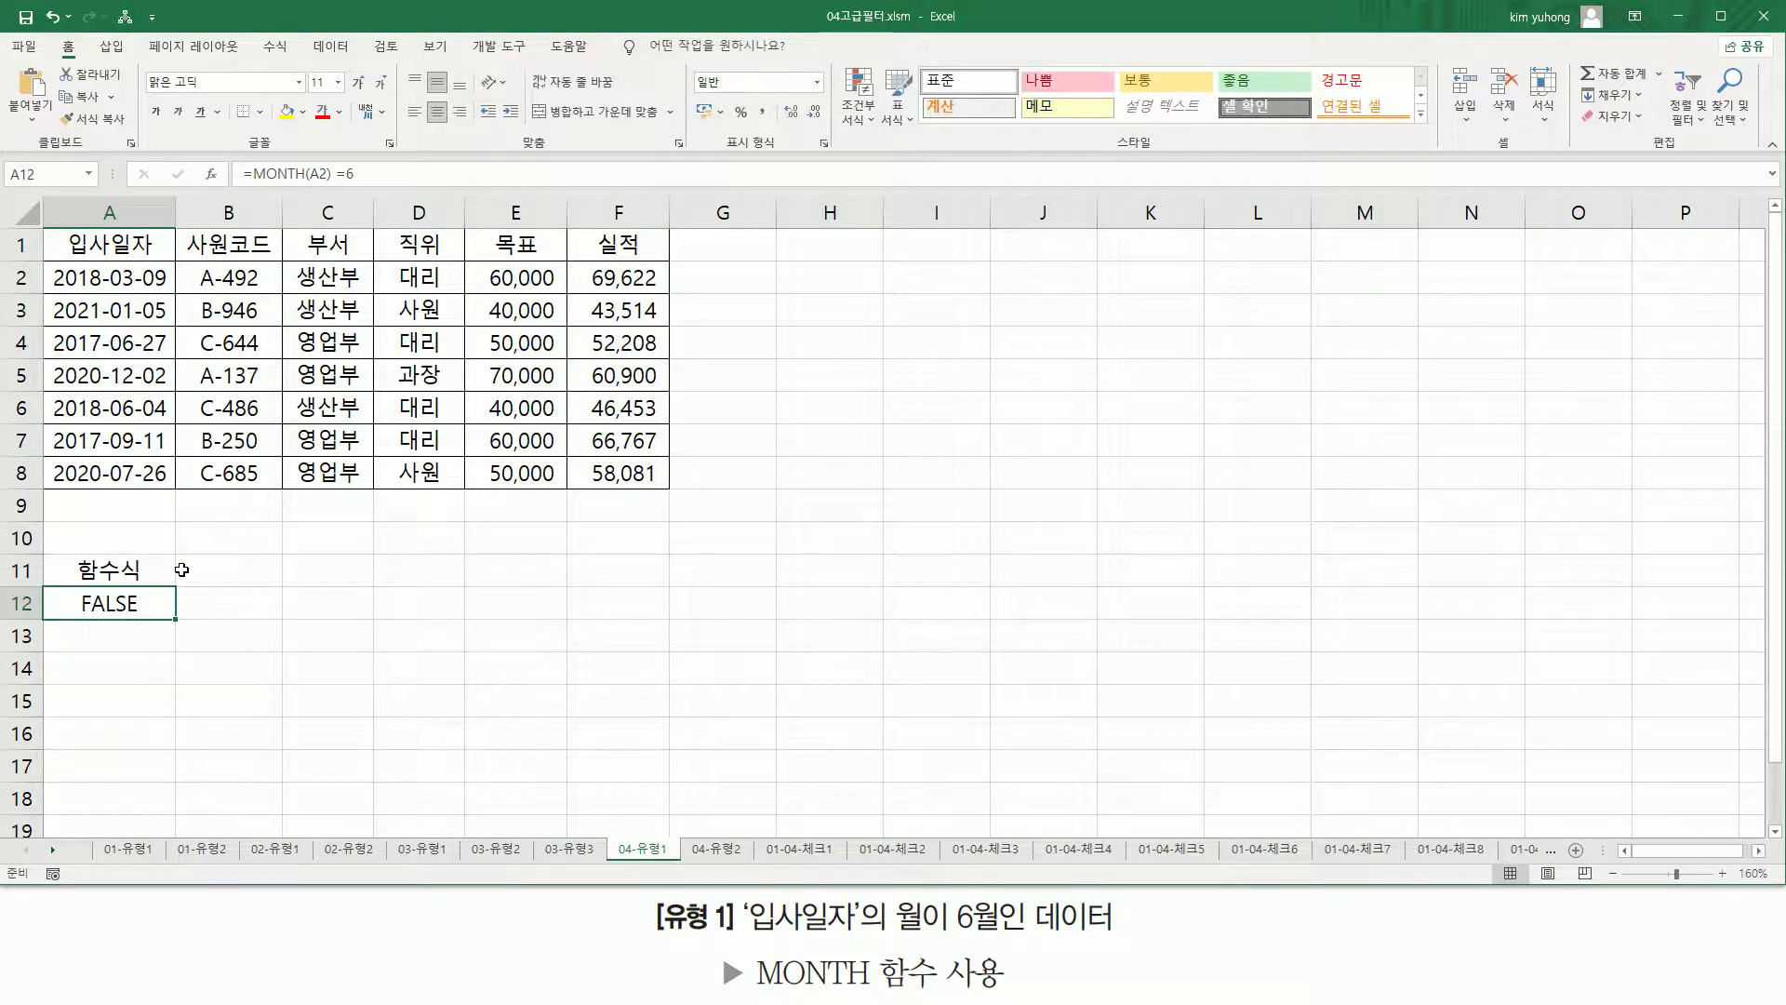
- Set the condition heading in cell A11 to 조건
{"action": "key", "text": "Up"}
{"action": "type", "text": "조건"}
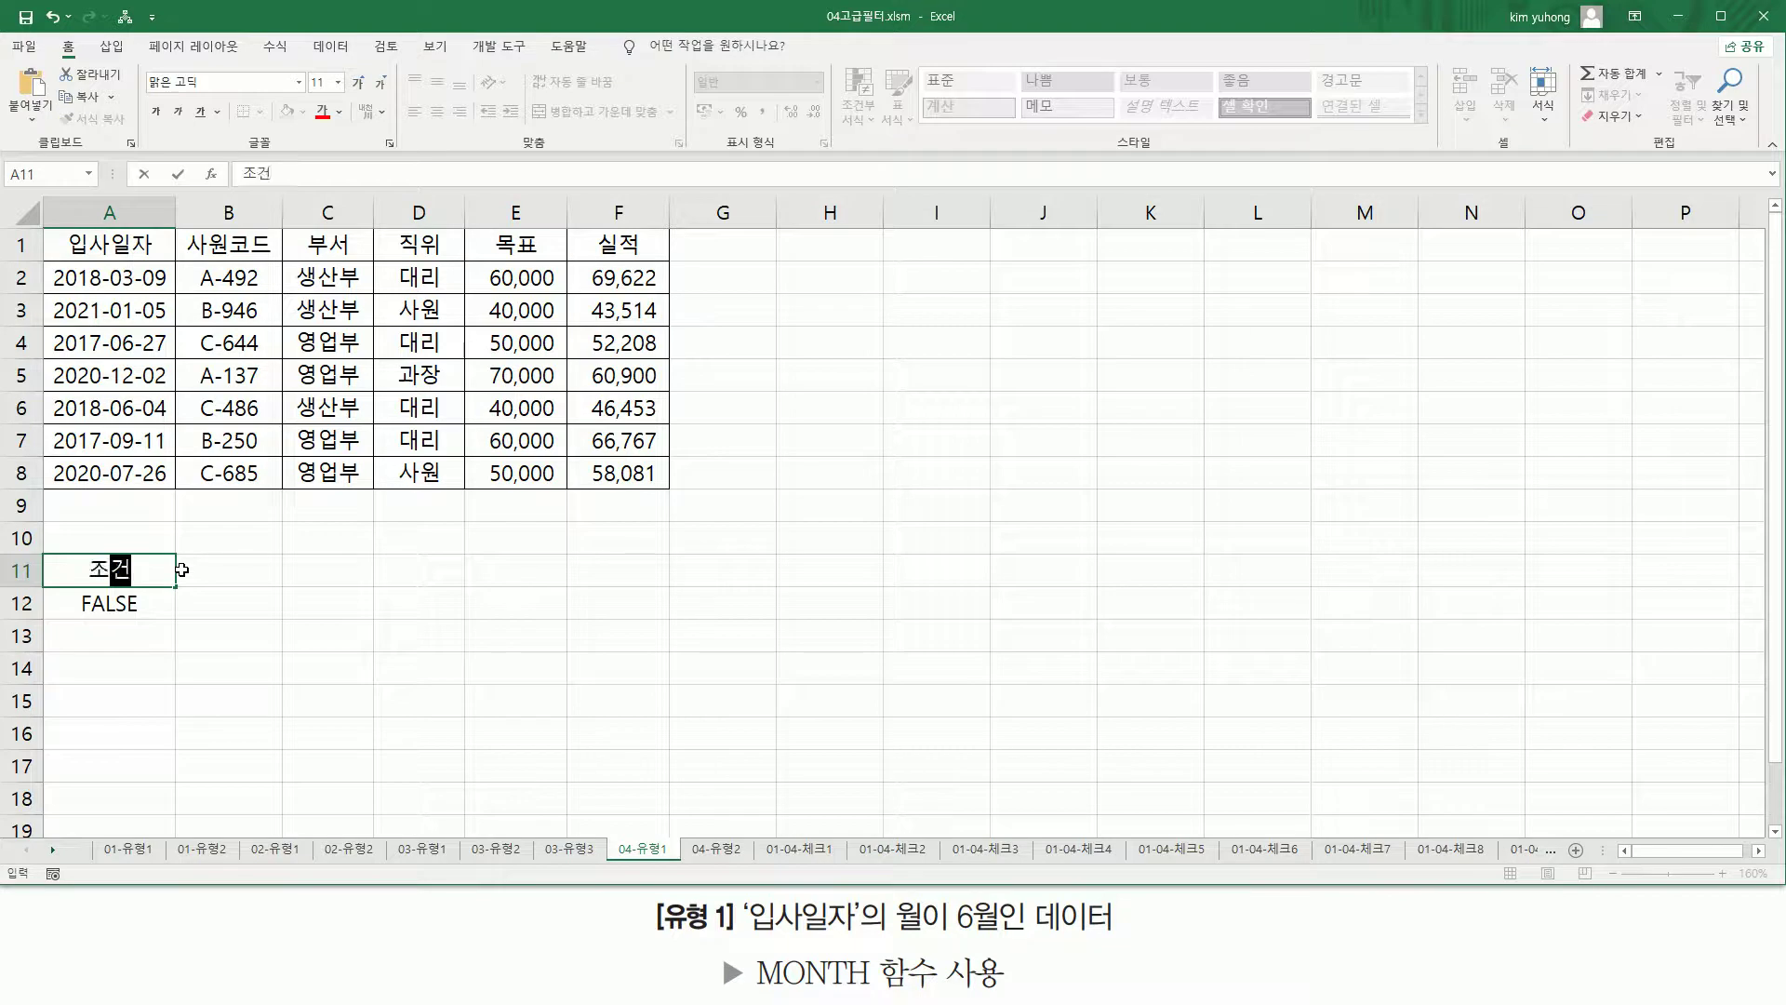
{"action": "key", "text": "Return"}
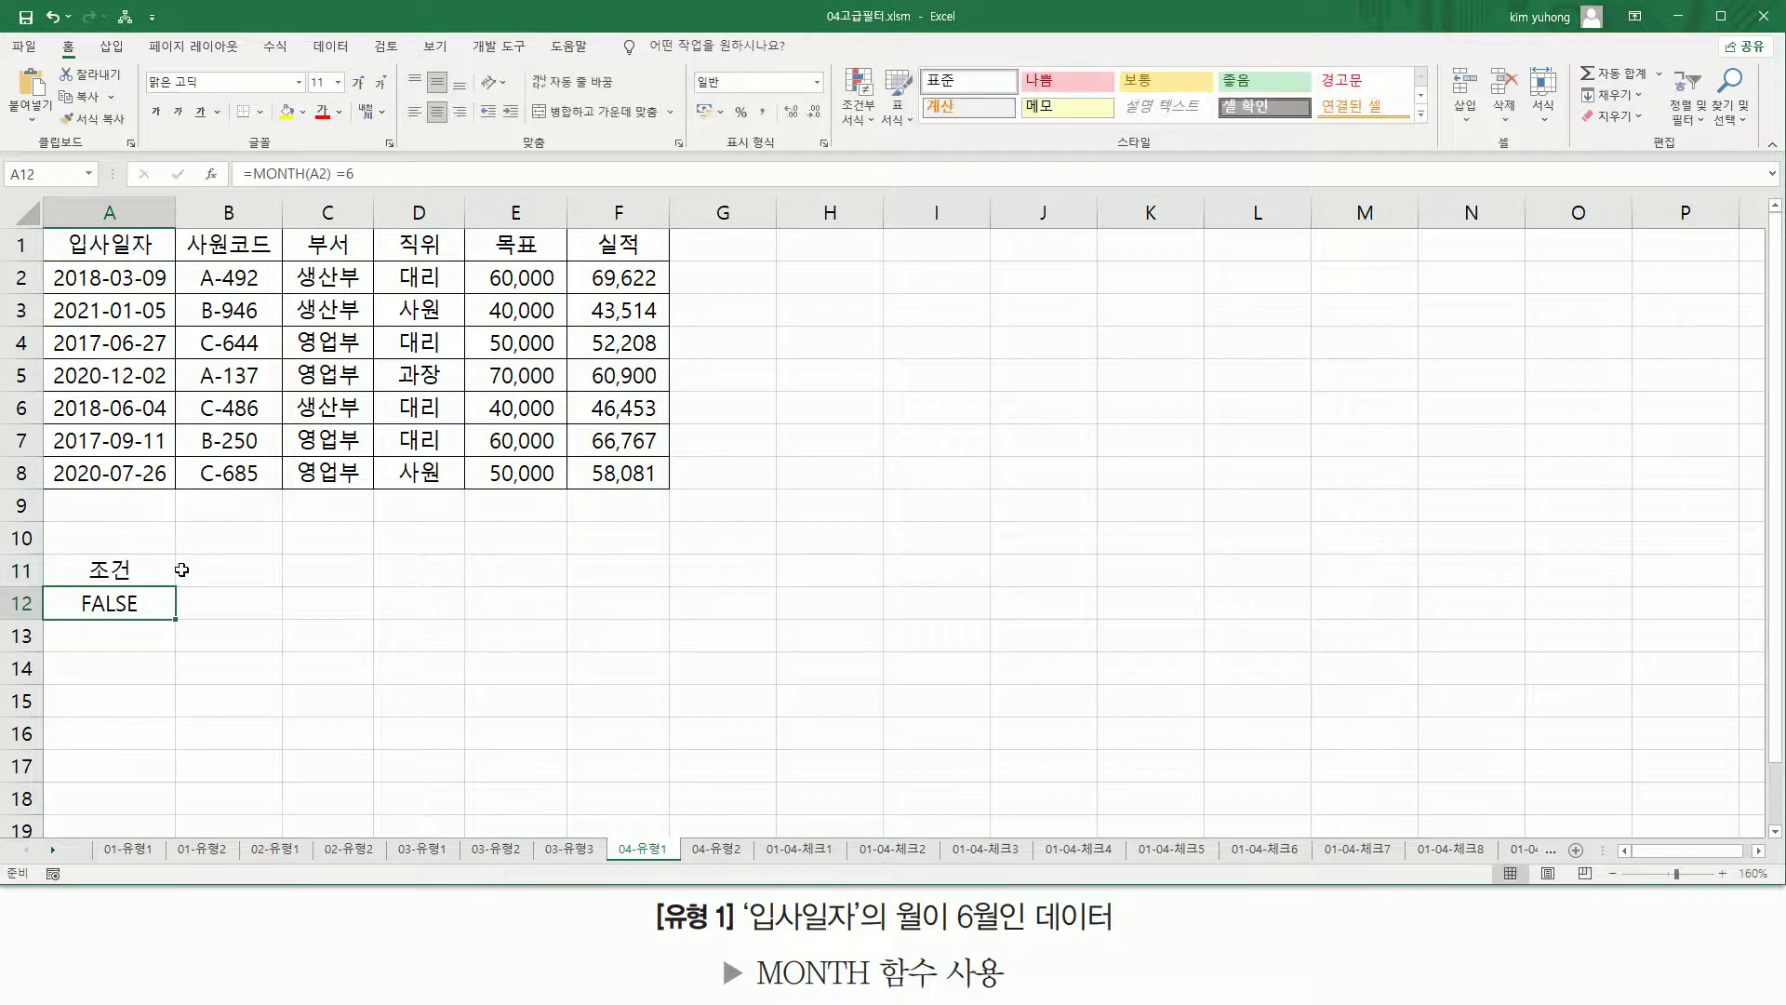
{"action": "left_click_drag", "start_coordinate": [62, 582], "coordinate": [167, 621]}
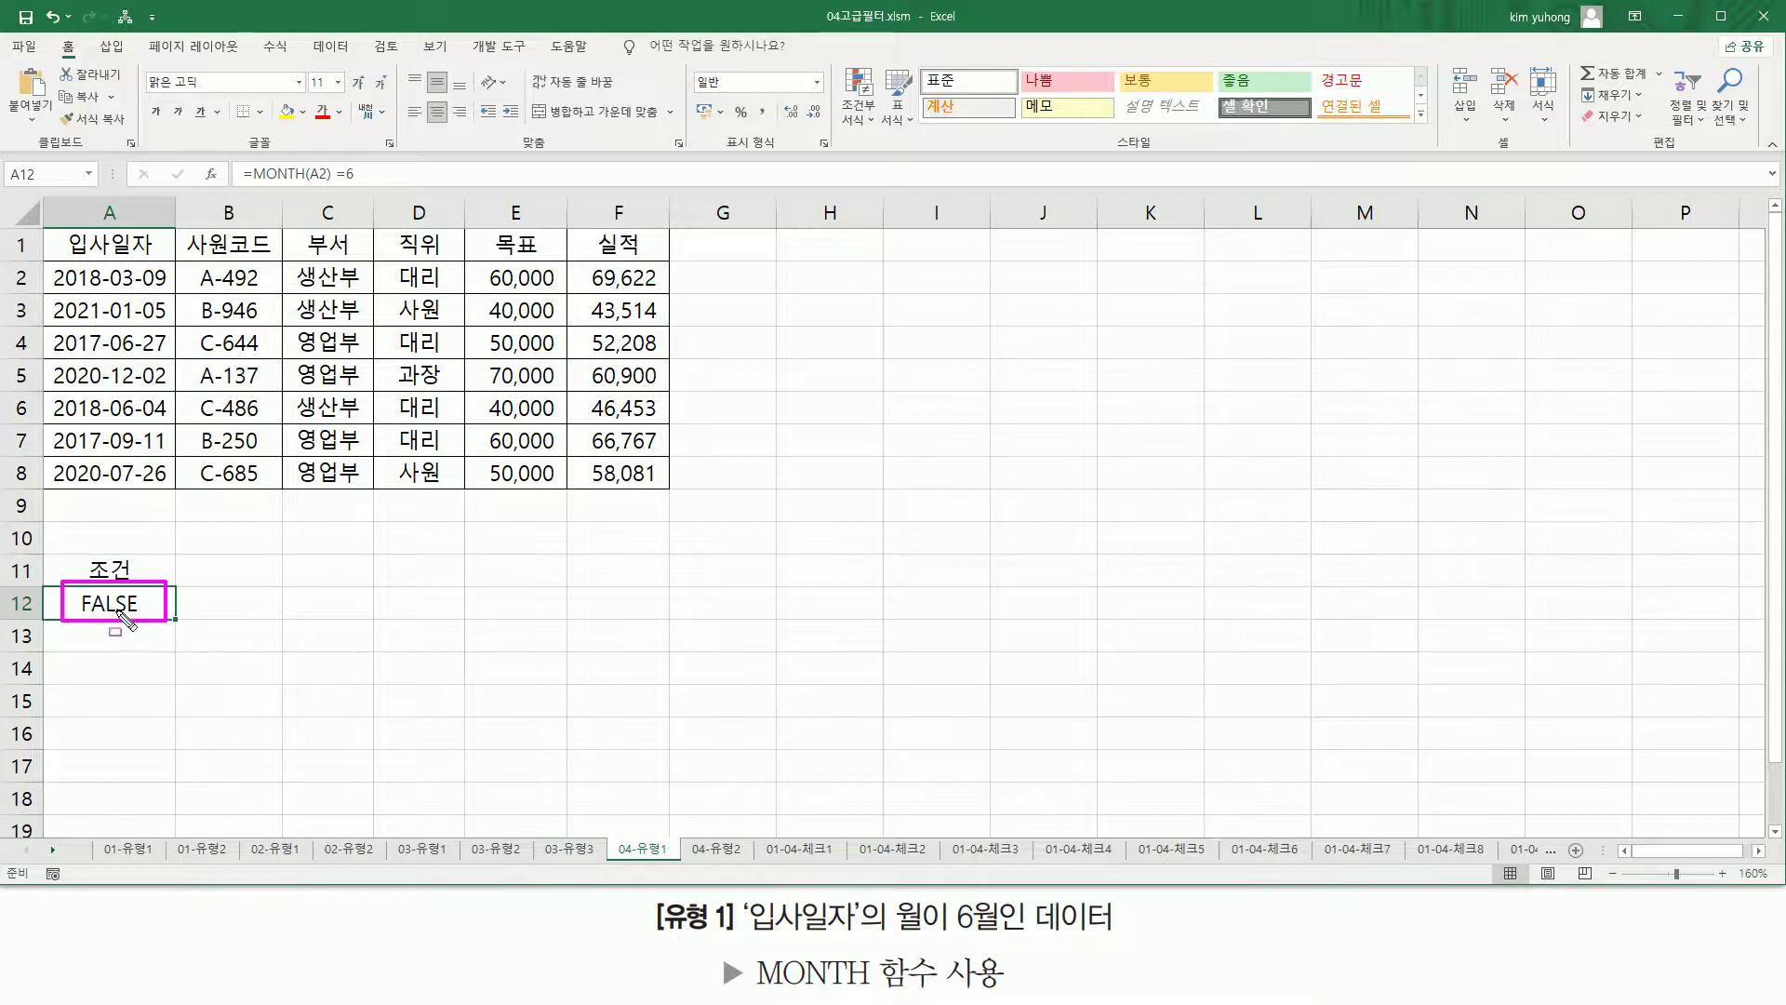
{"action": "left_click_drag", "start_coordinate": [82, 549], "coordinate": [142, 582]}
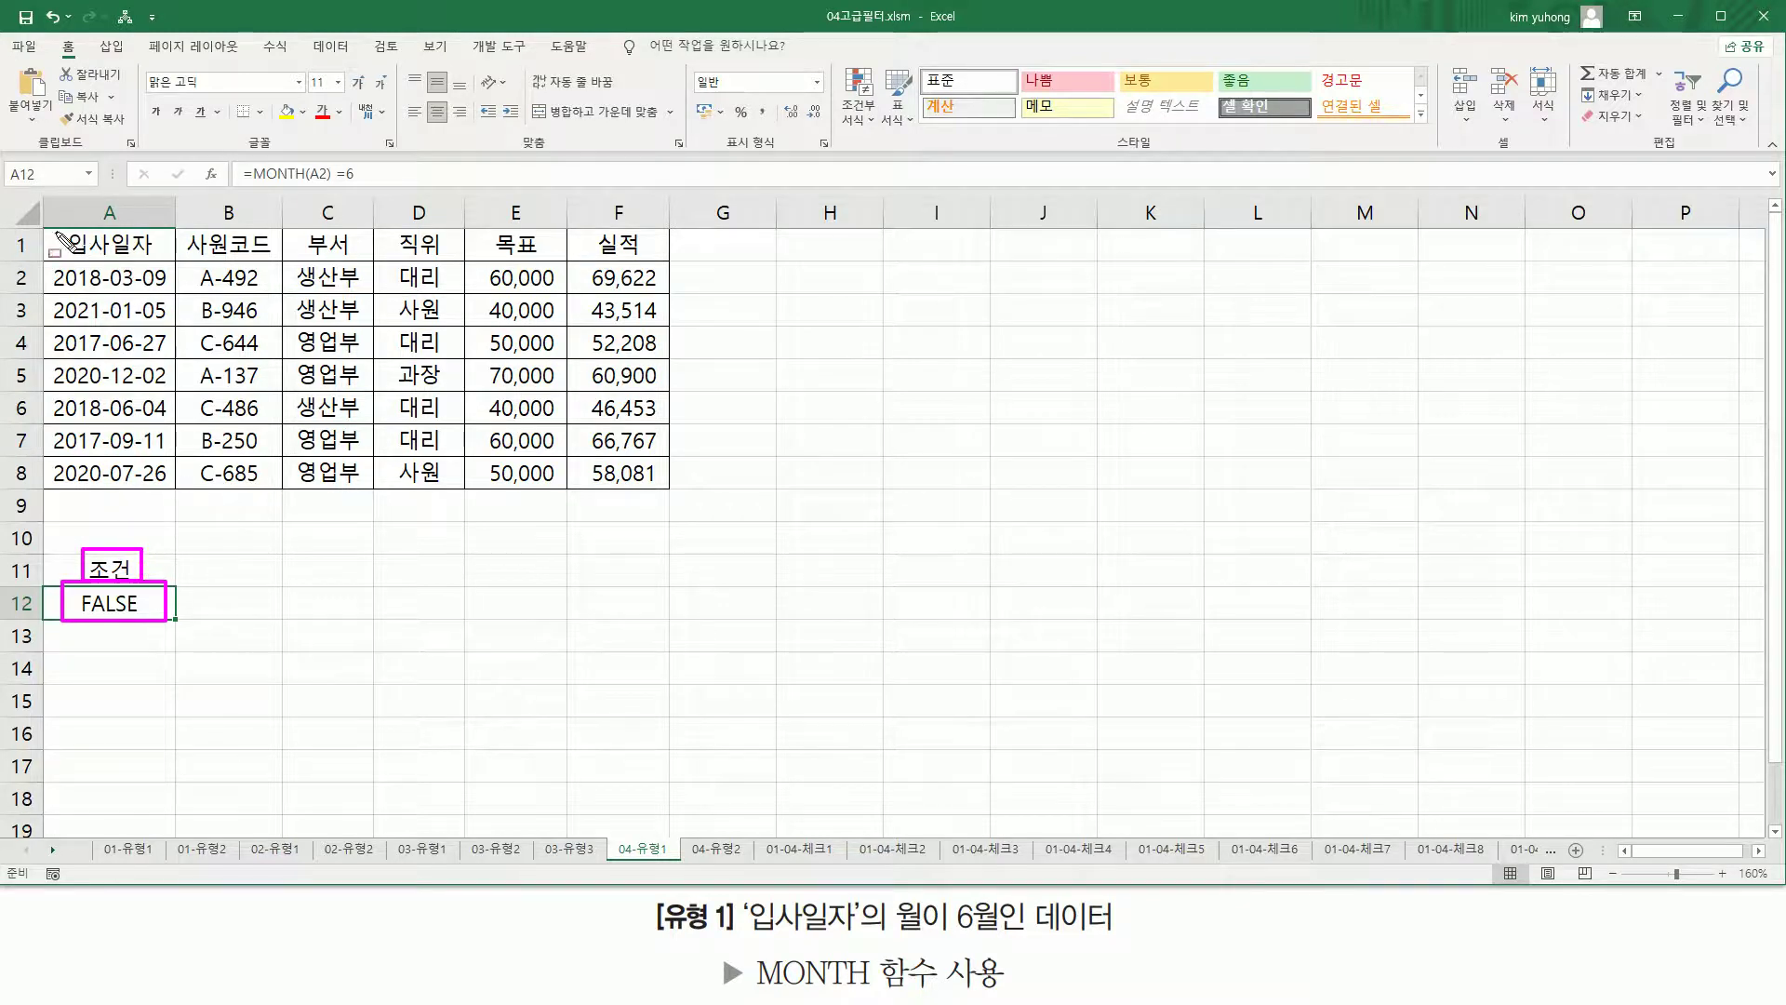
{"action": "mouse_move", "coordinate": [38, 228]}
{"action": "left_mouse_down"}
{"action": "mouse_move", "coordinate": [81, 262]}
{"action": "mouse_move", "coordinate": [668, 272]}
{"action": "left_mouse_up"}
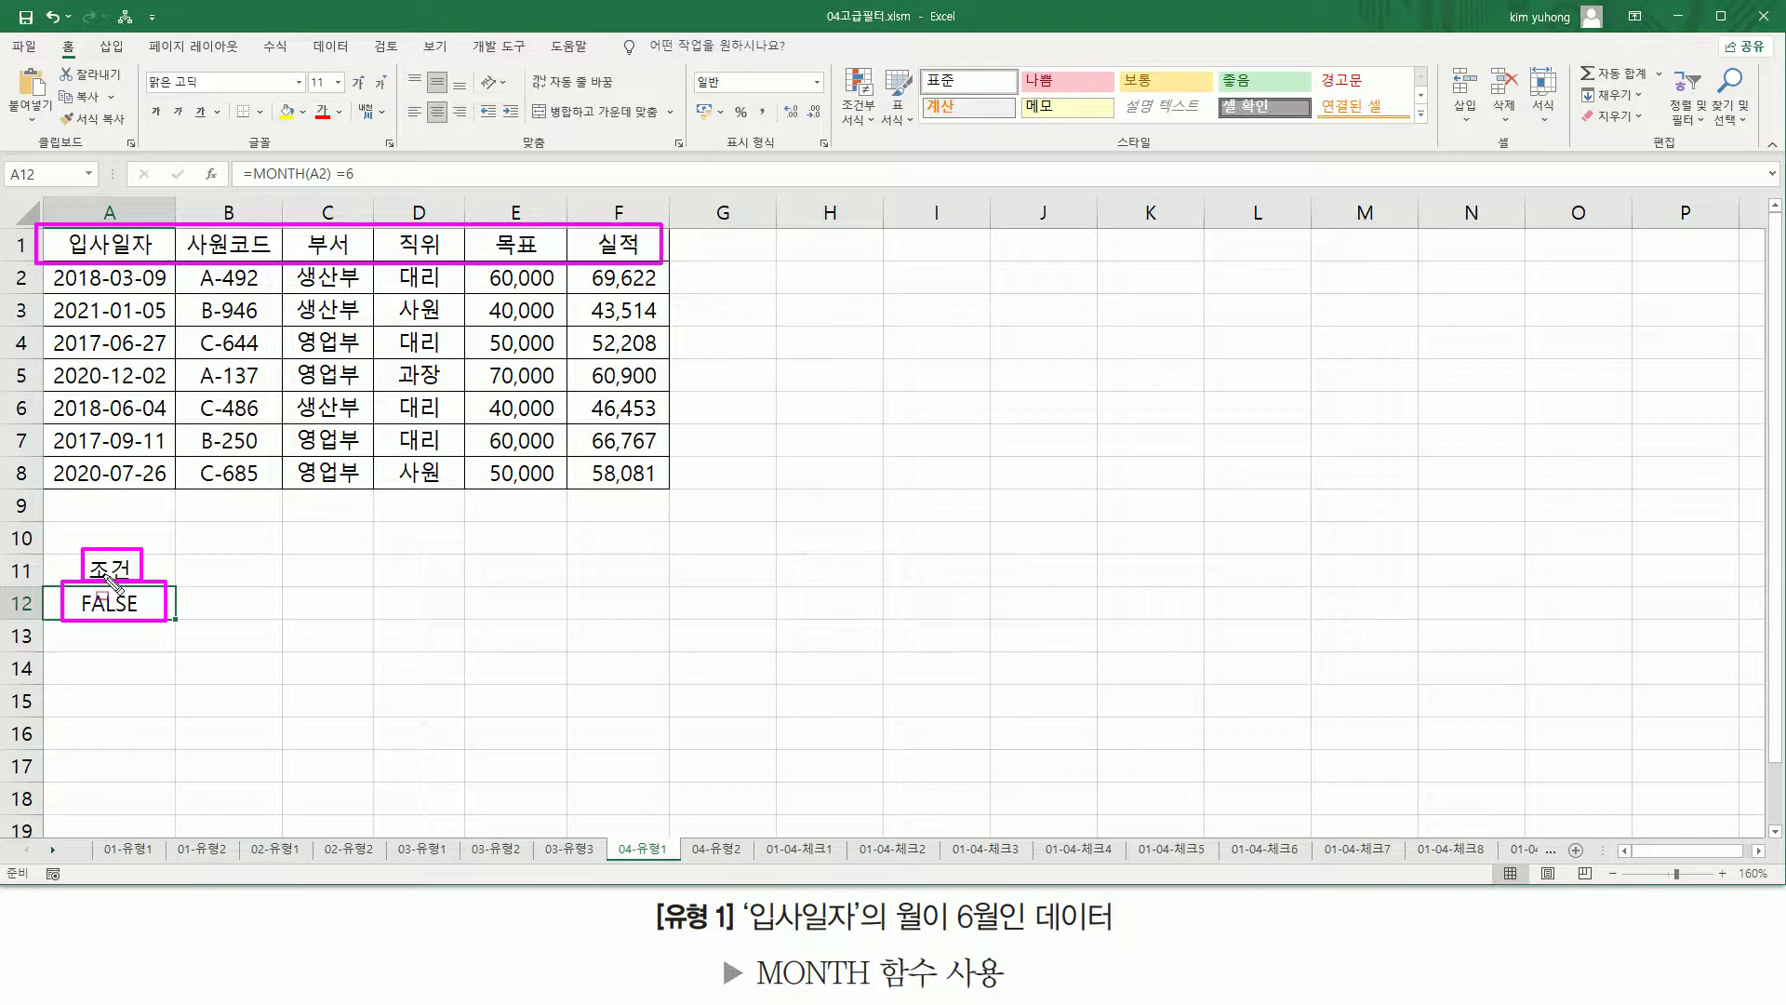
{"action": "key", "text": "Escape"}
- Try A, B and C in turn as the condition heading in cell A11
{"action": "left_click", "coordinate": [149, 569]}
{"action": "type", "text": "ㅁ"}
{"action": "key", "text": "BackSpace"}
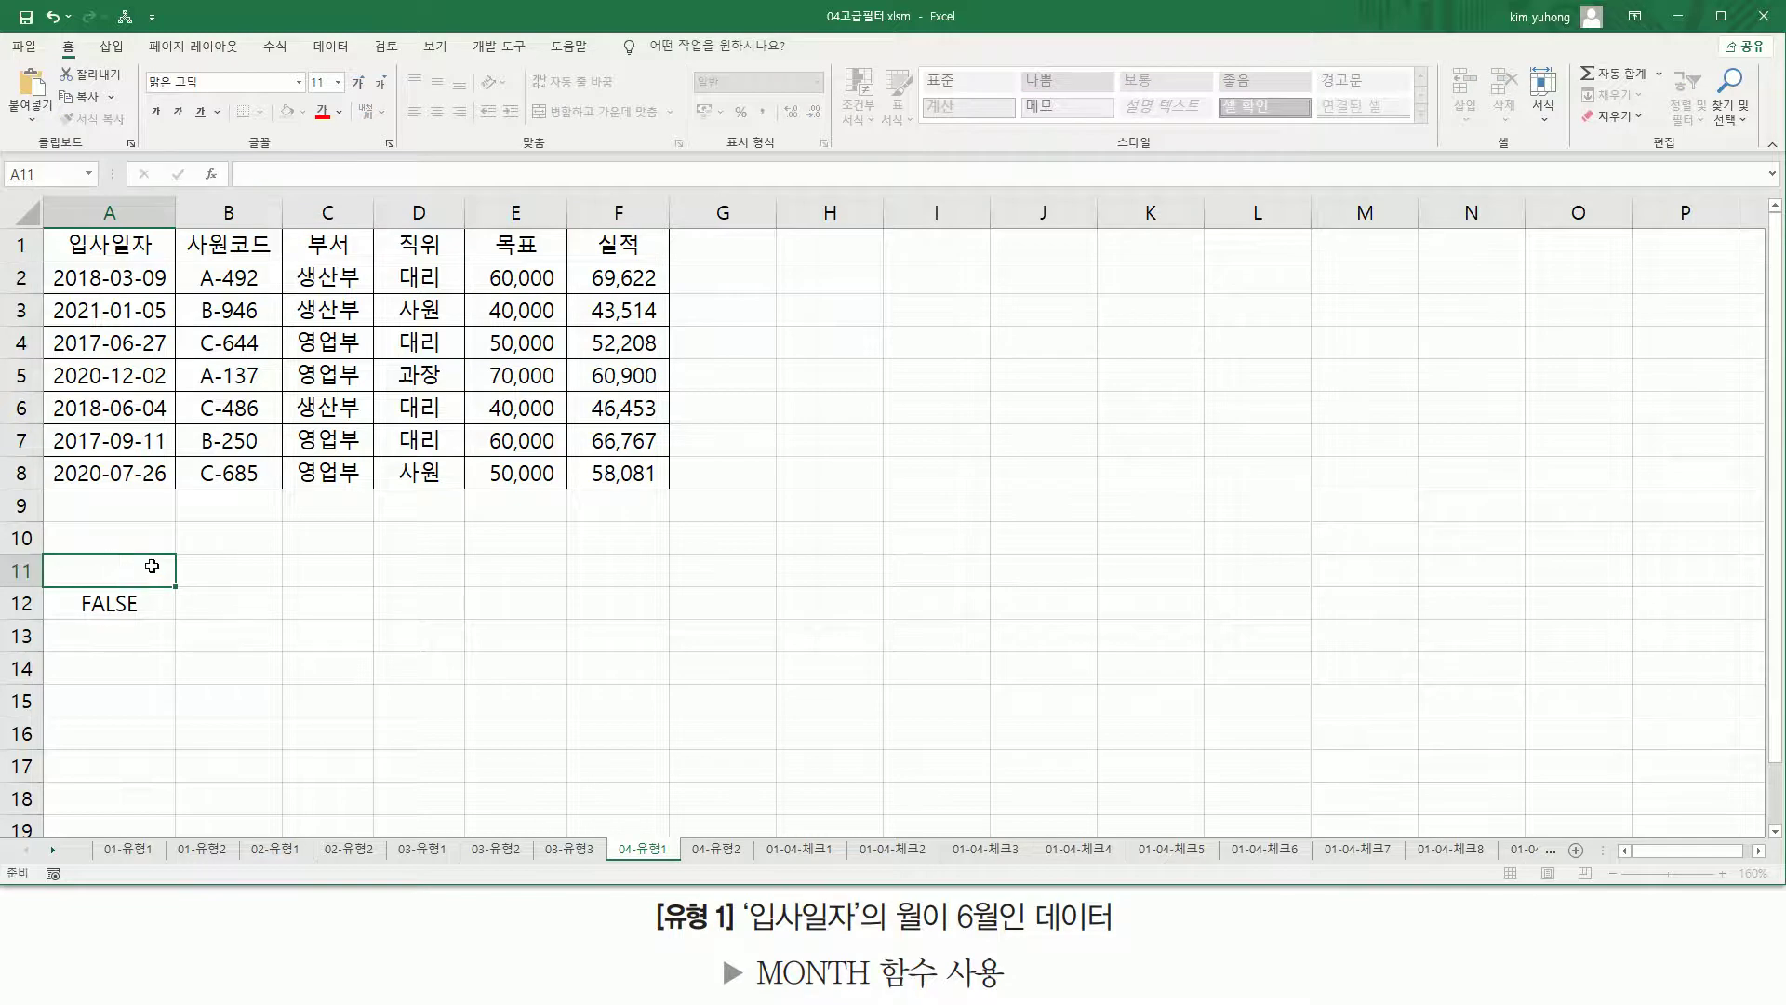
{"action": "key", "text": "Return"}
{"action": "type", "text": "A"}
{"action": "key", "text": "Escape"}
{"action": "left_click", "coordinate": [152, 566]}
{"action": "type", "text": "A"}
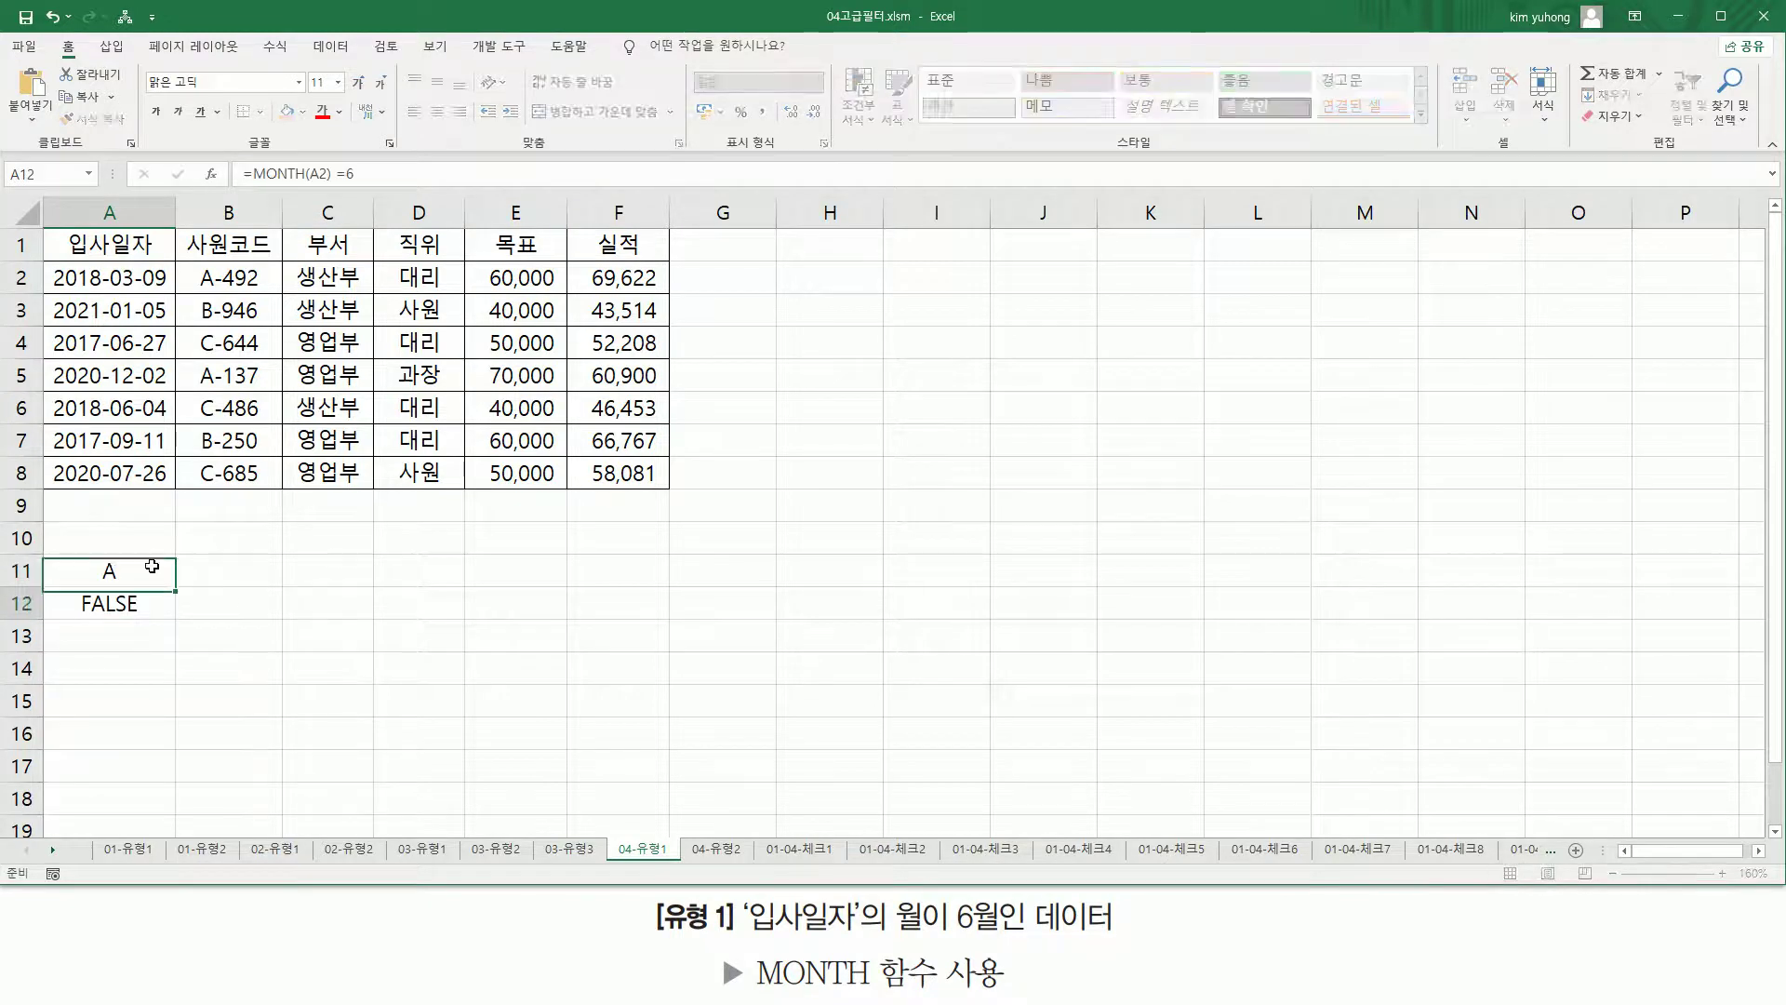
{"action": "key", "text": "BackSpace"}
{"action": "type", "text": "B"}
{"action": "key", "text": "Return"}
{"action": "left_click", "coordinate": [152, 565]}
{"action": "type", "text": "C"}
{"action": "key", "text": "Return"}
- Replace the trial heading in cell A11 with 조건
{"action": "left_click", "coordinate": [152, 566]}
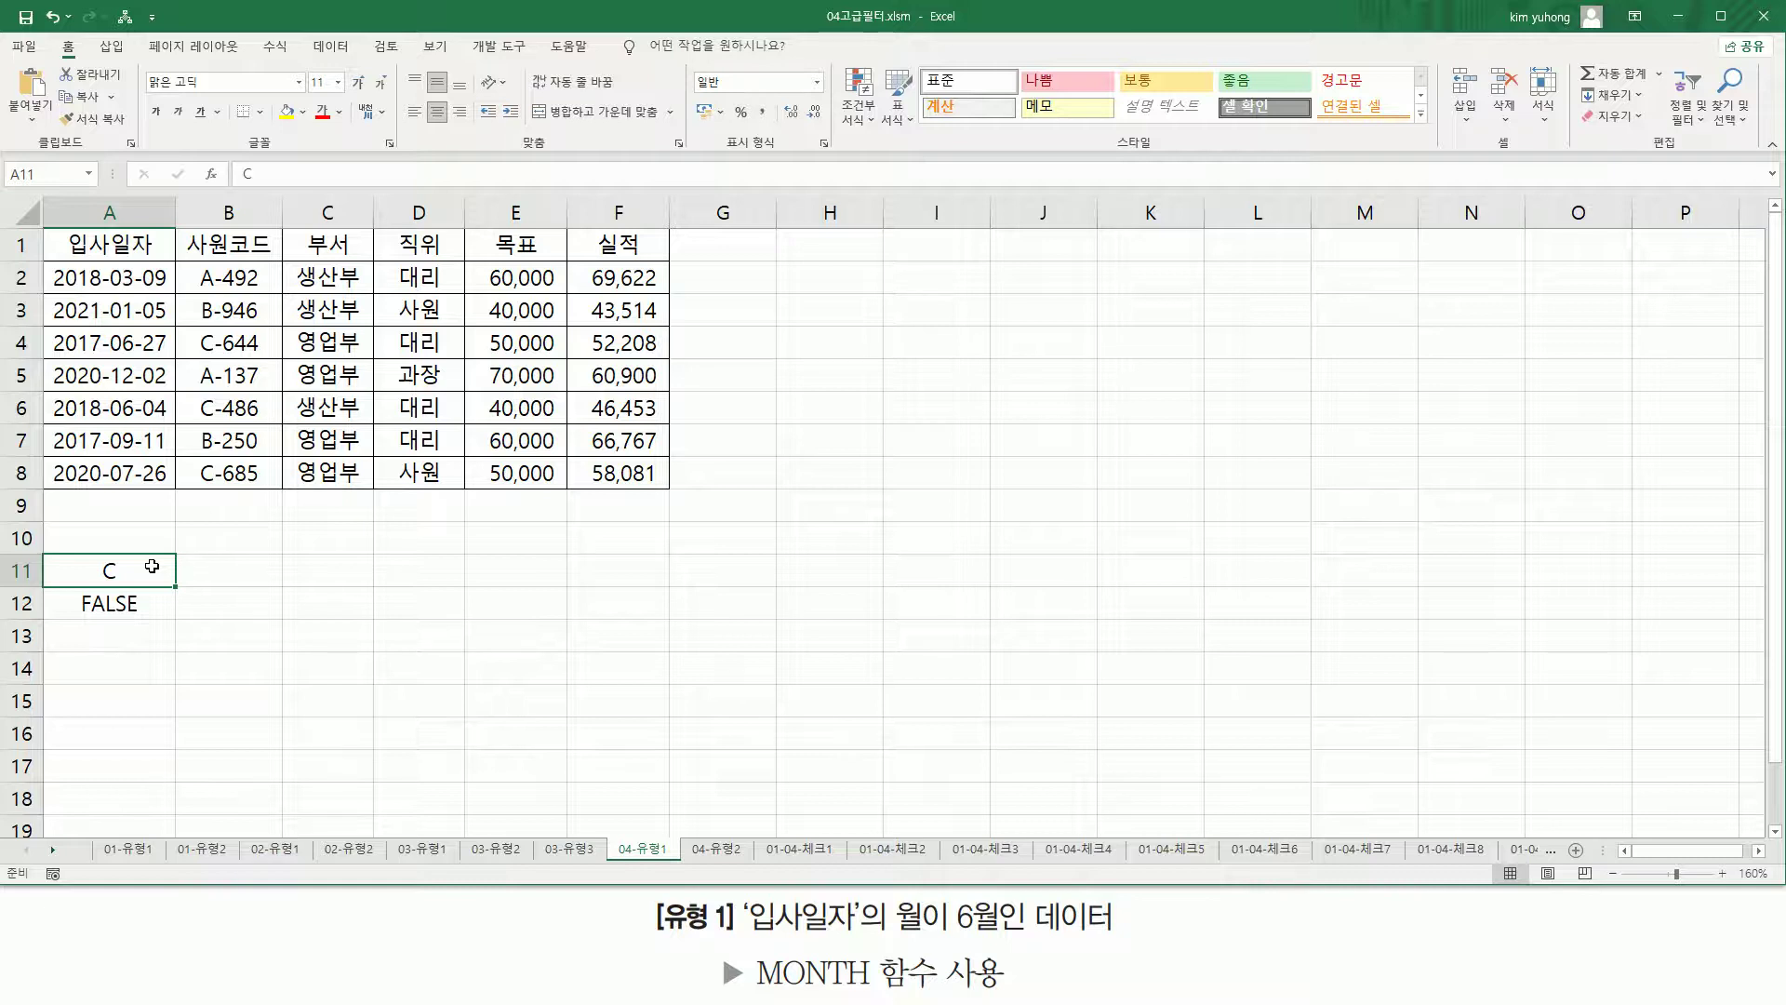
{"action": "type", "text": "W"}
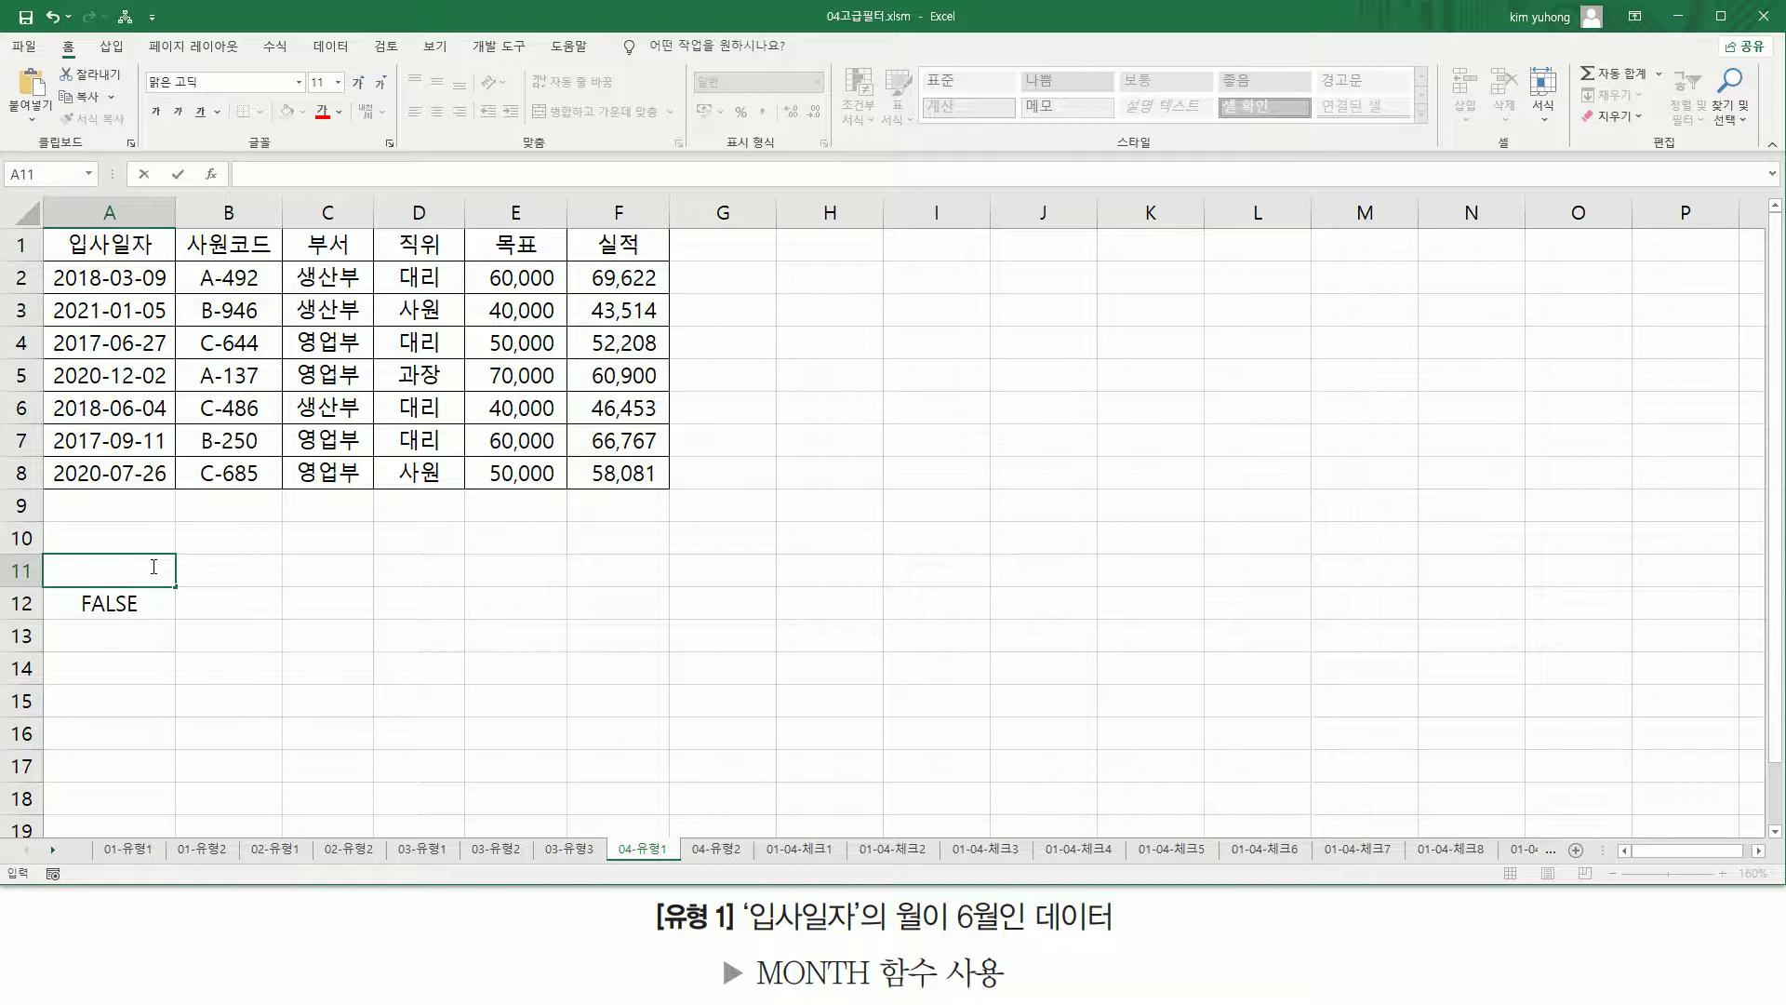
{"action": "type", "text": "조거"}
{"action": "key", "text": "Return"}
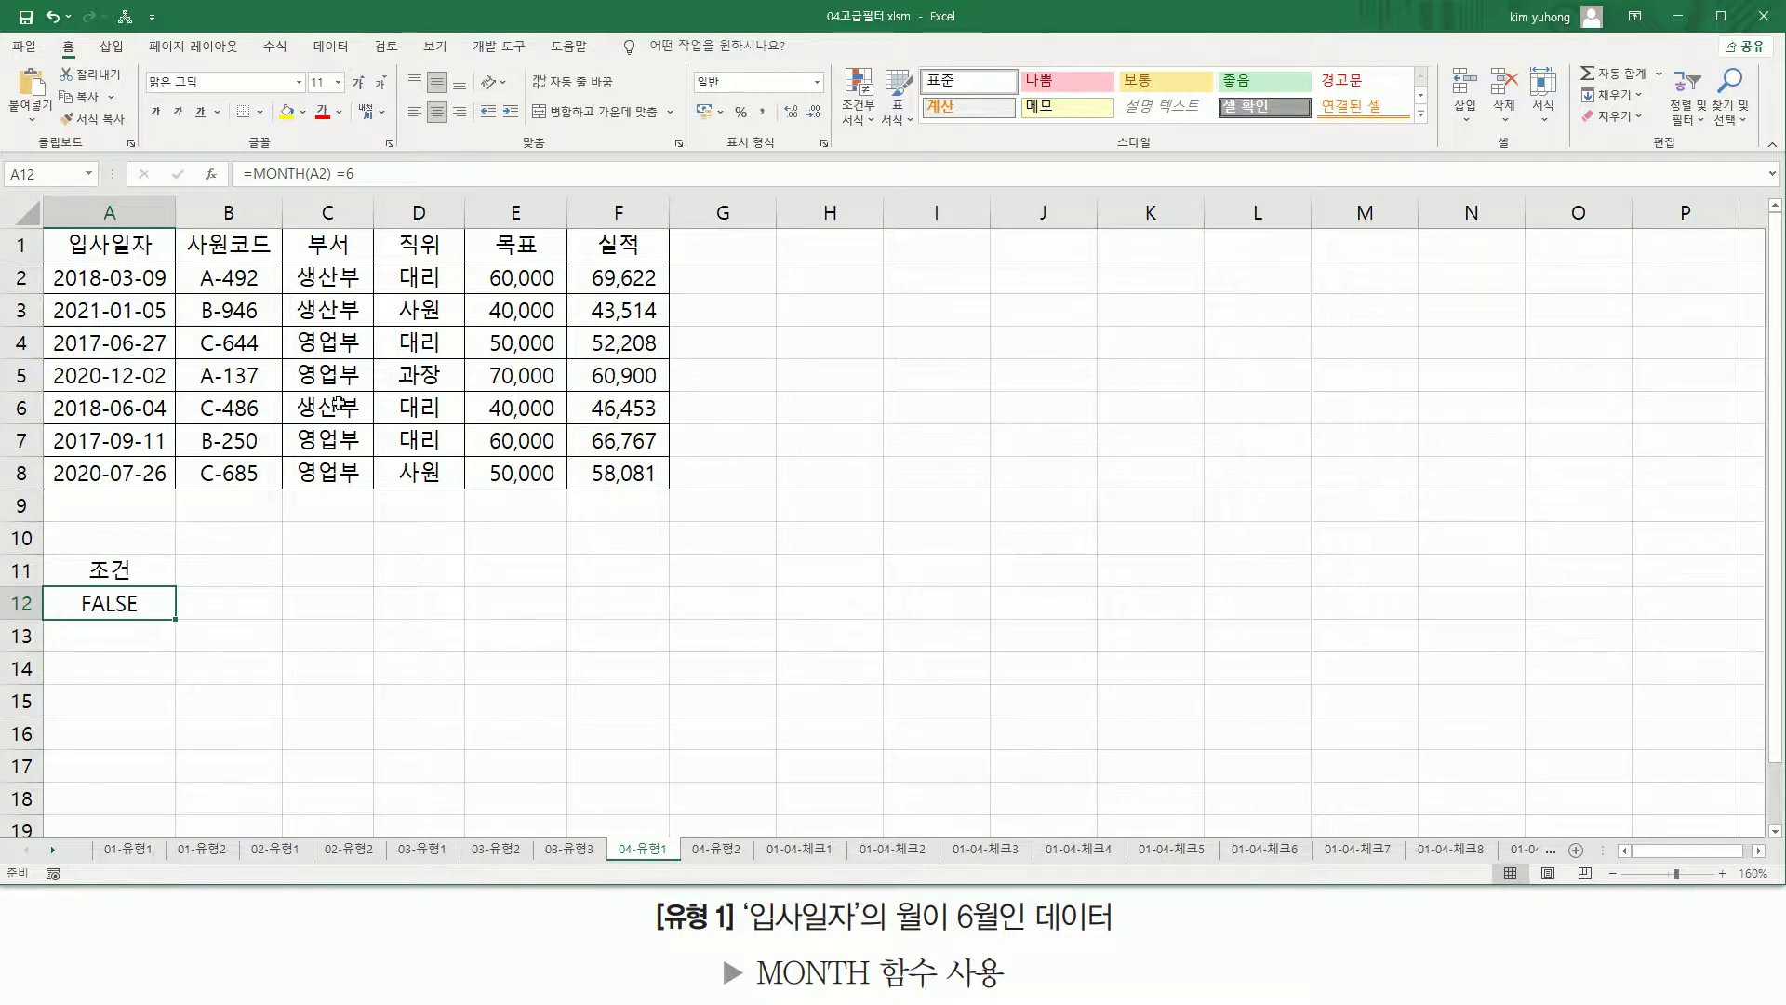
- Start an Advanced Filter on the list range A1:F8, with the results copied to another location
{"action": "left_click", "coordinate": [317, 352]}
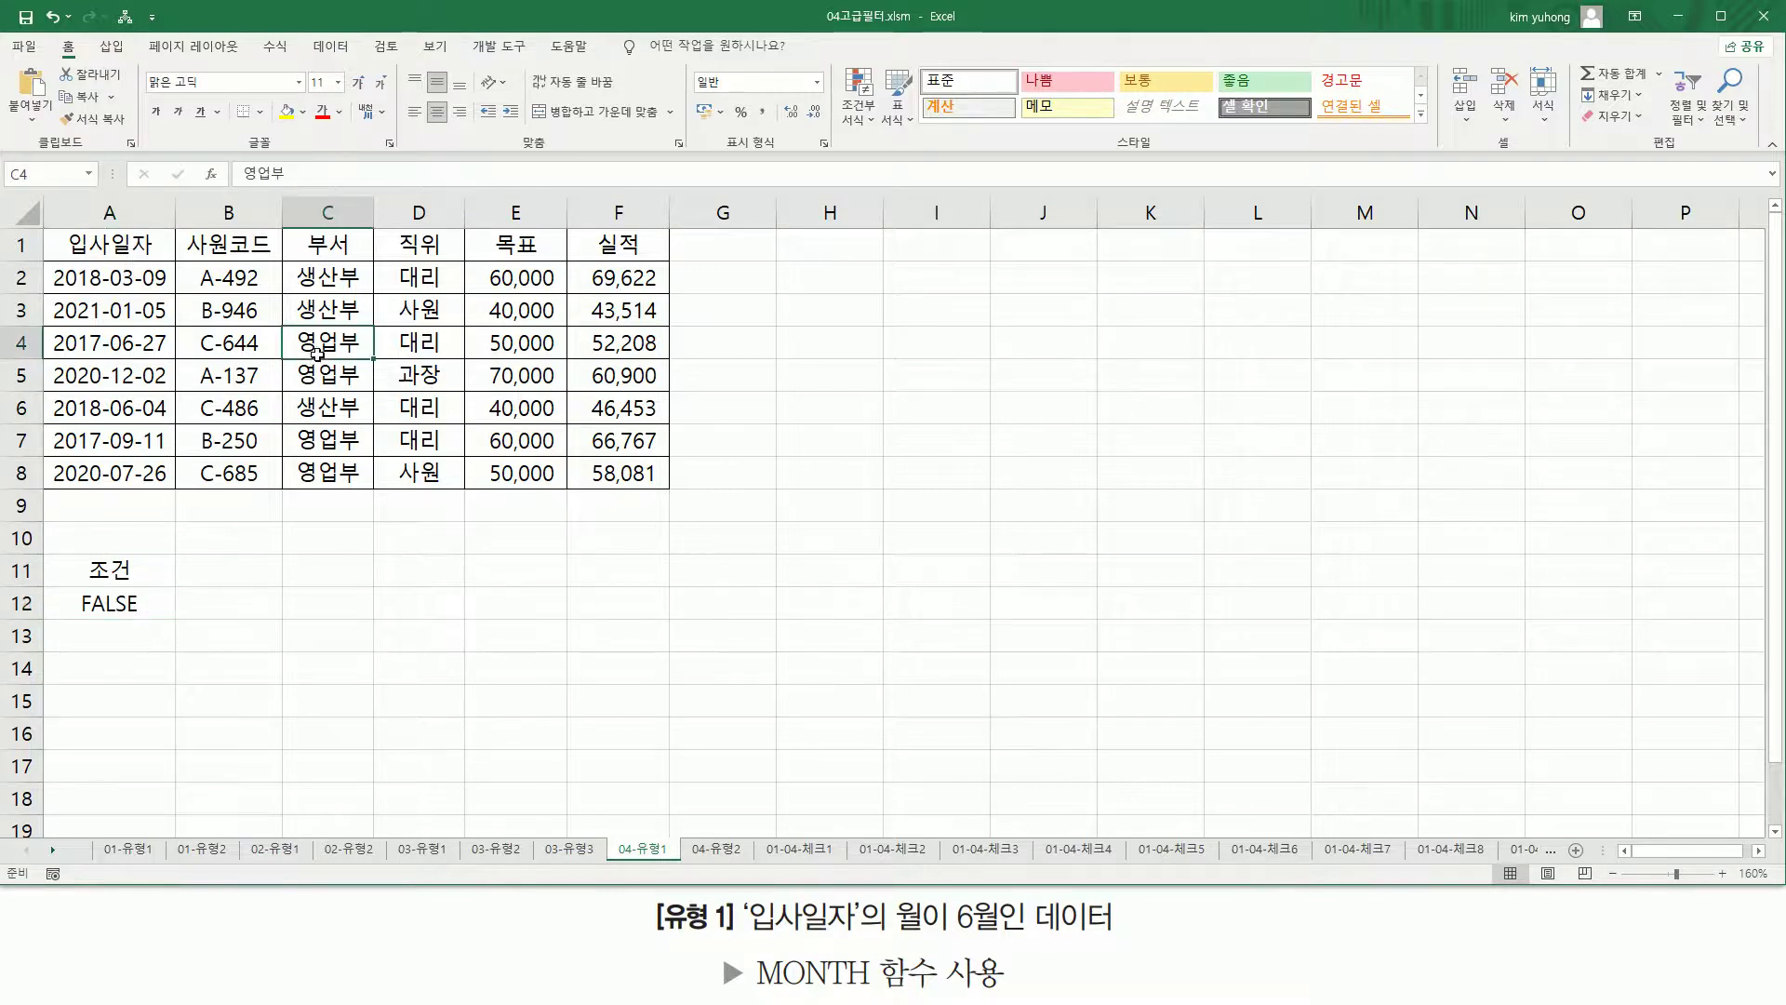
{"action": "left_click", "coordinate": [330, 48]}
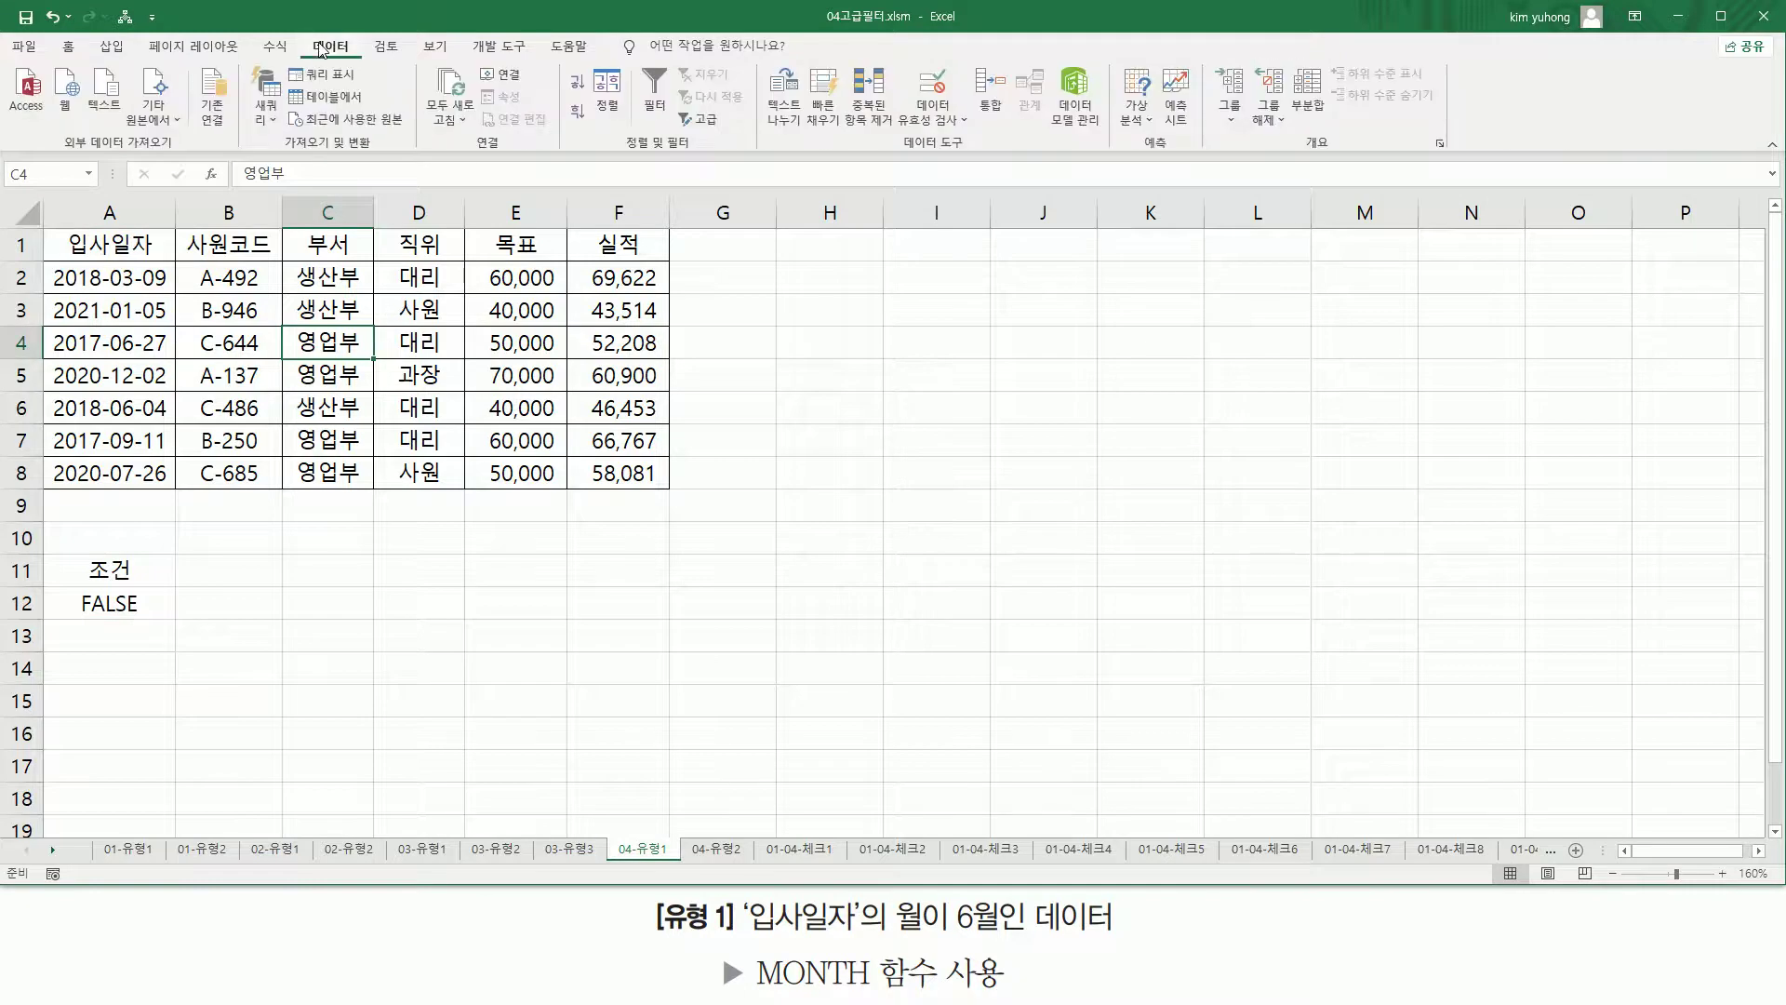
{"action": "left_click", "coordinate": [703, 119]}
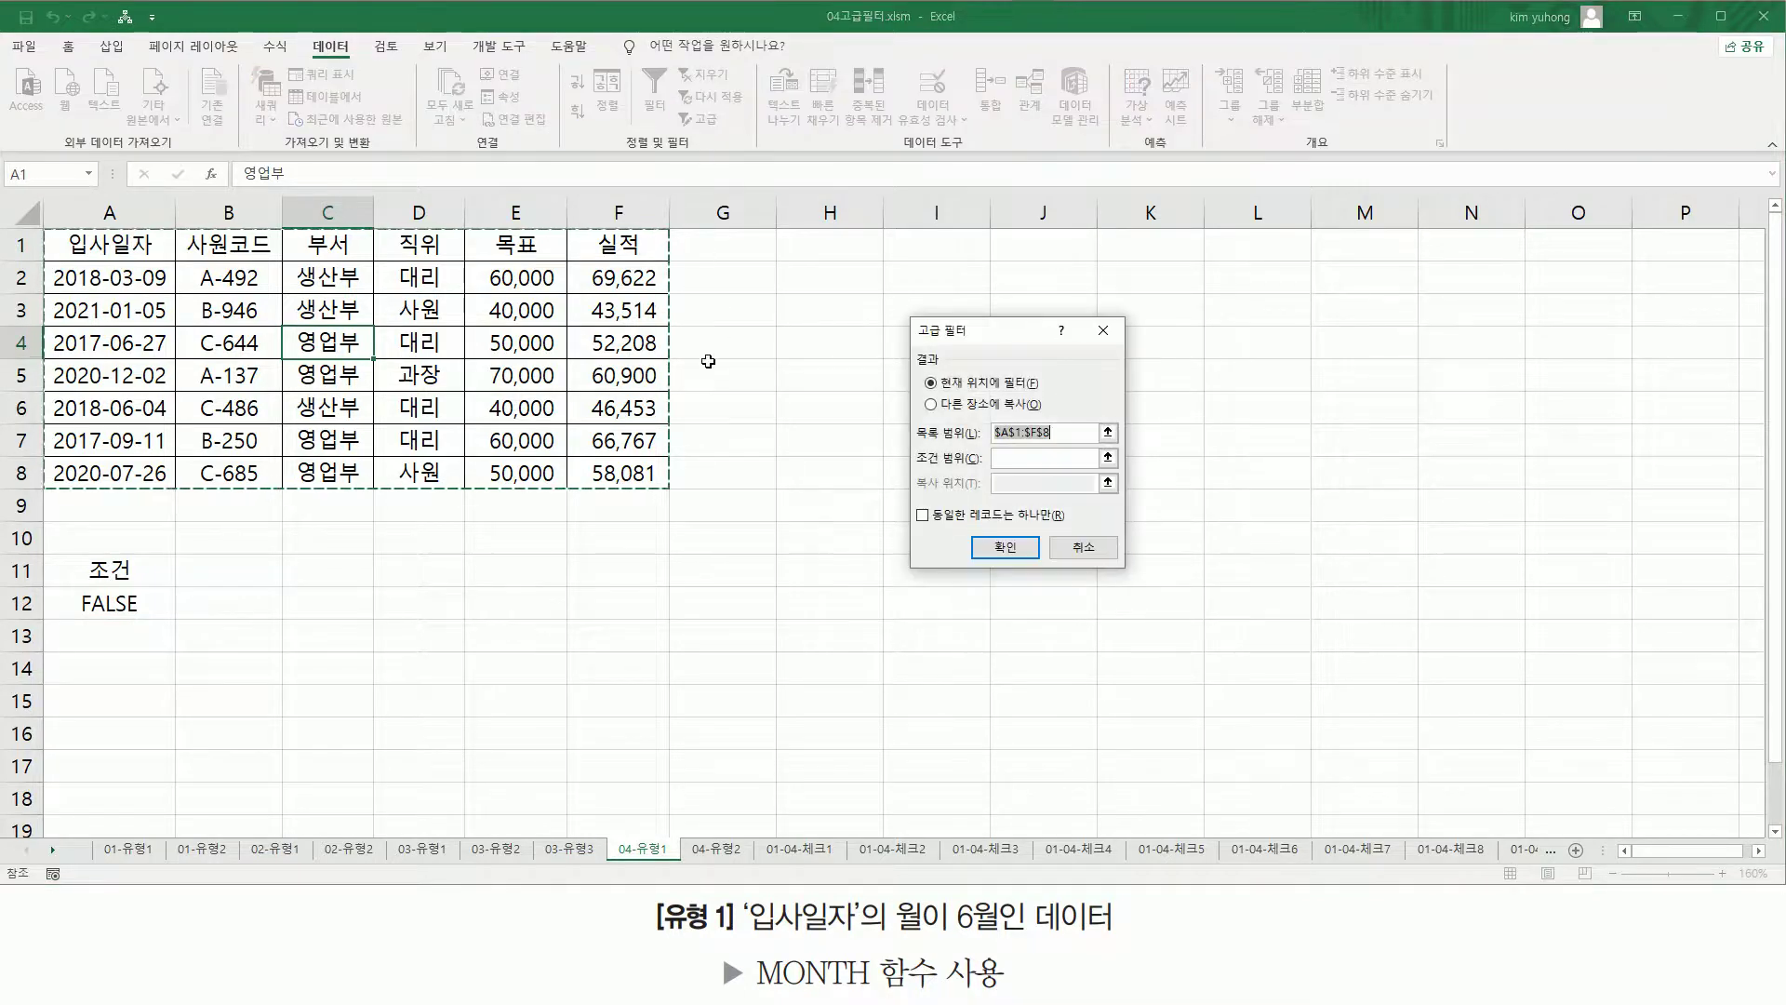
{"action": "left_click", "coordinate": [938, 405]}
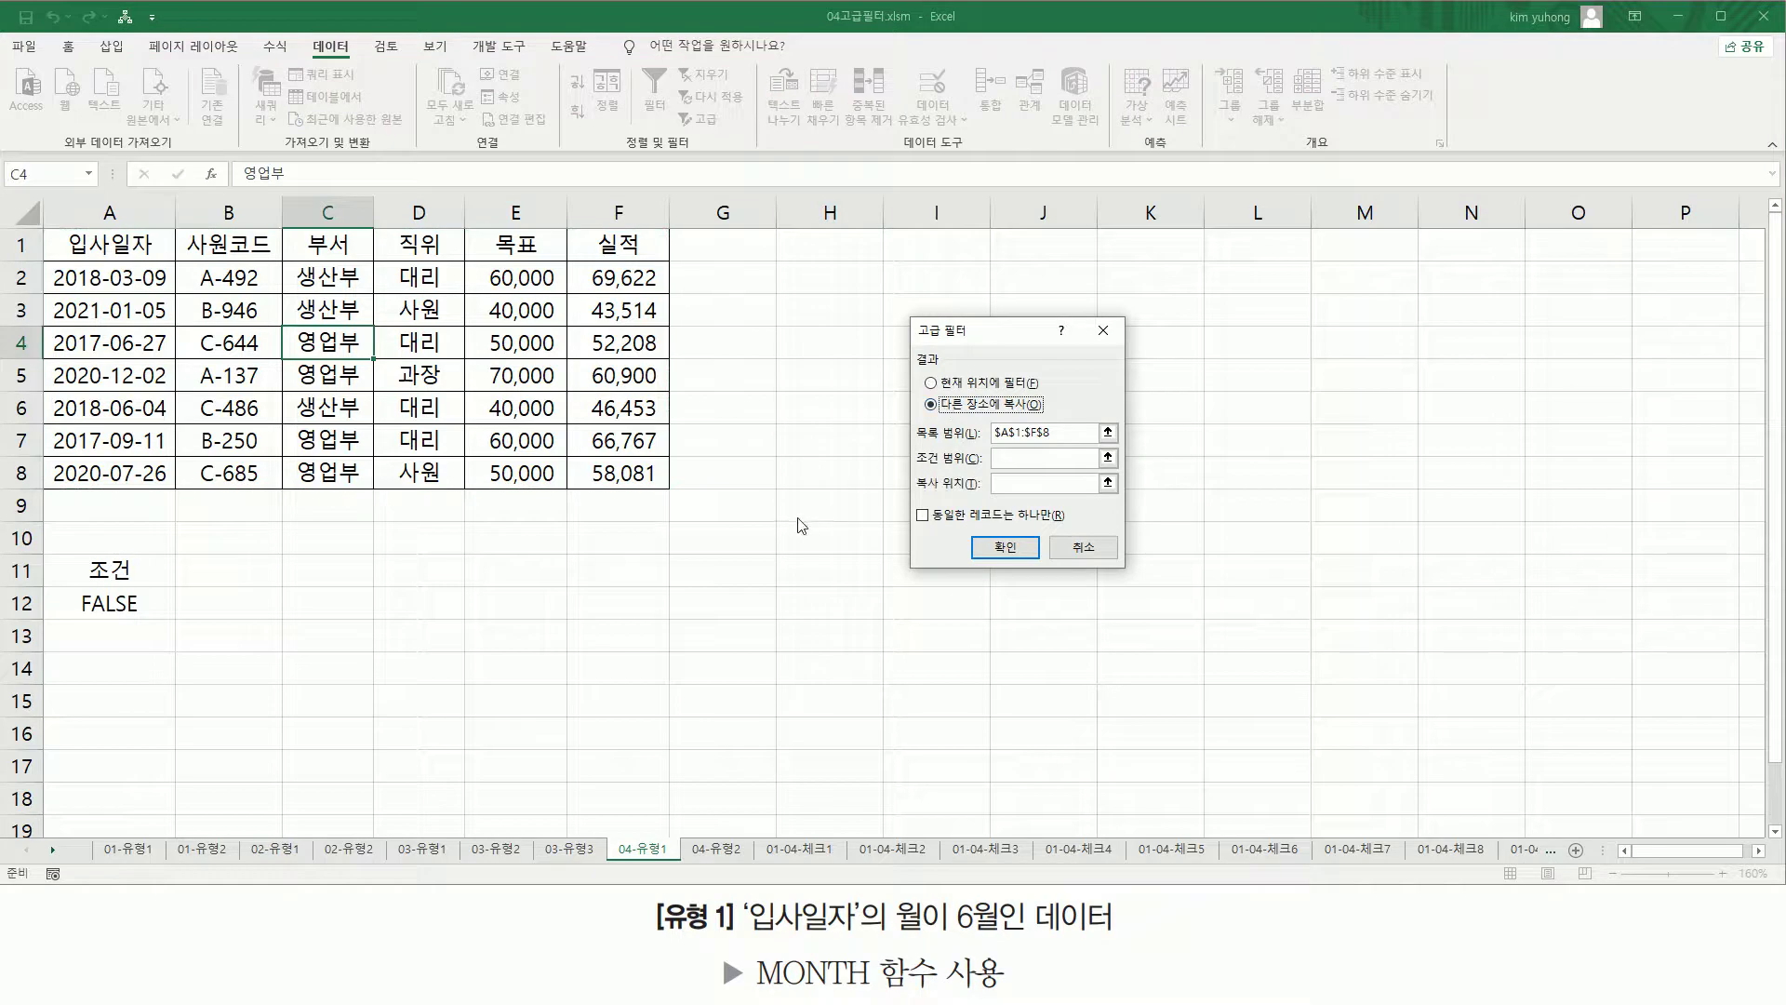
{"action": "left_click", "coordinate": [1058, 432]}
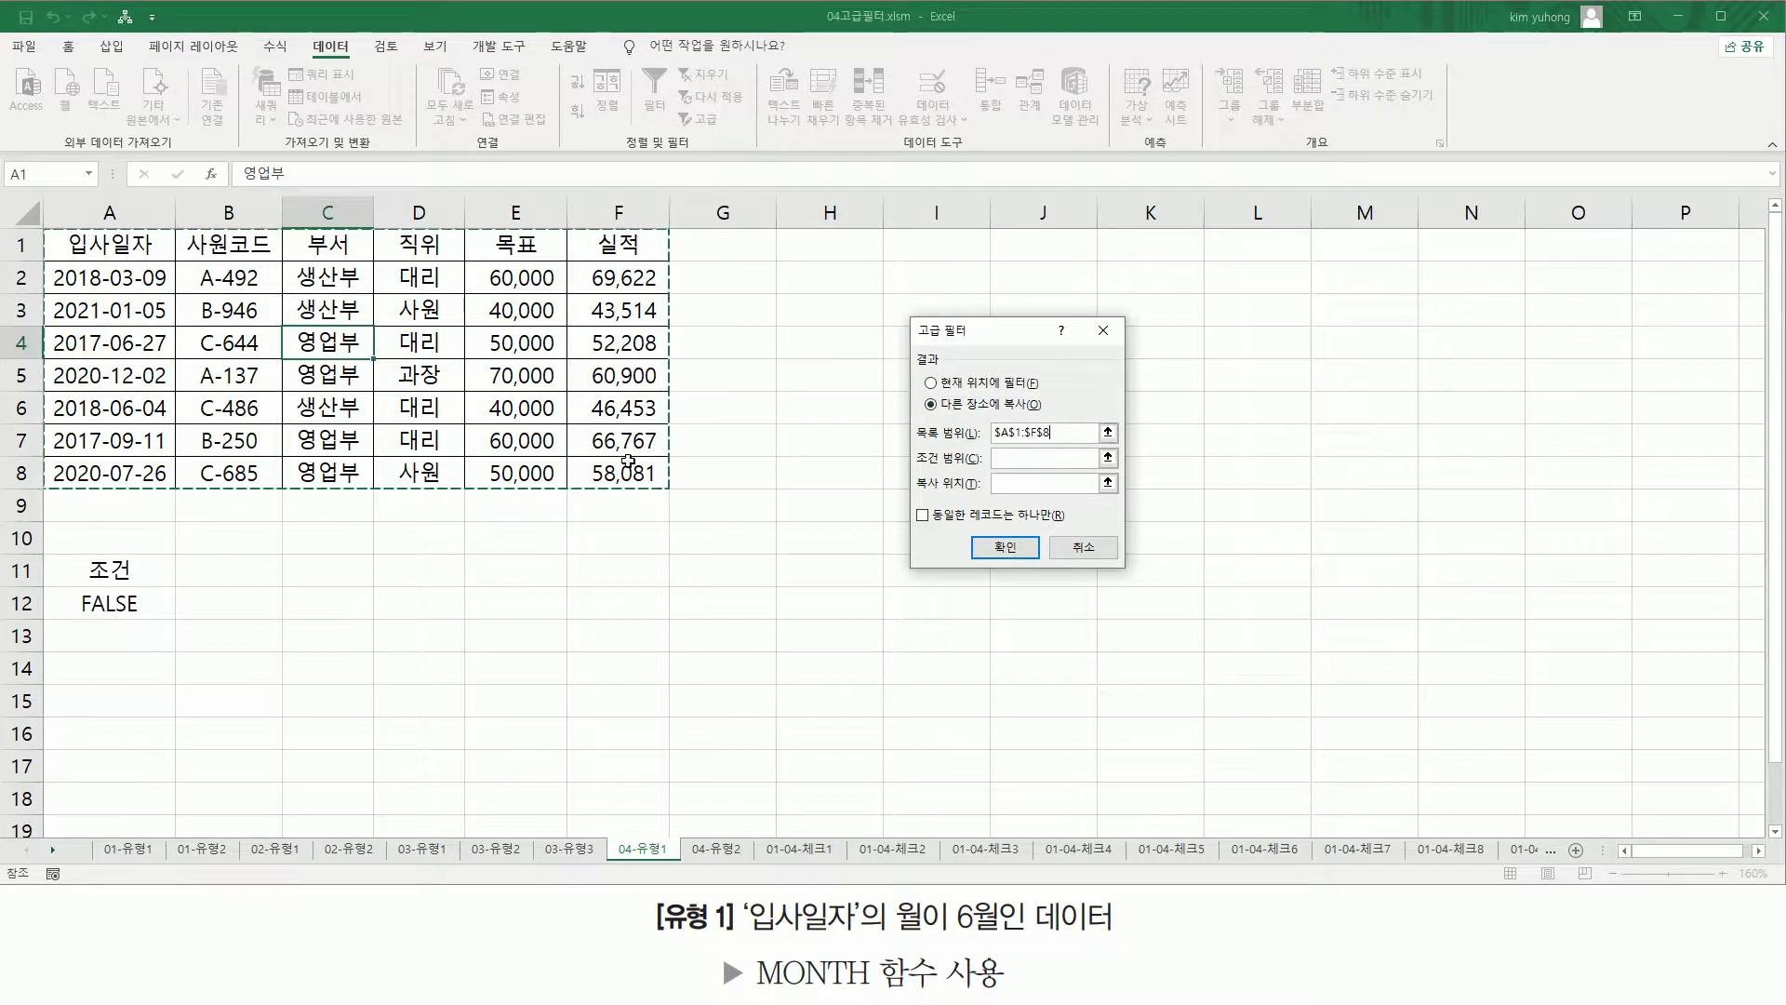
- Set the criteria range to A11:A12 and the copy destination to A15, and run the Advanced Filter
{"action": "left_click", "coordinate": [1000, 460]}
{"action": "left_click_drag", "start_coordinate": [126, 567], "coordinate": [150, 618]}
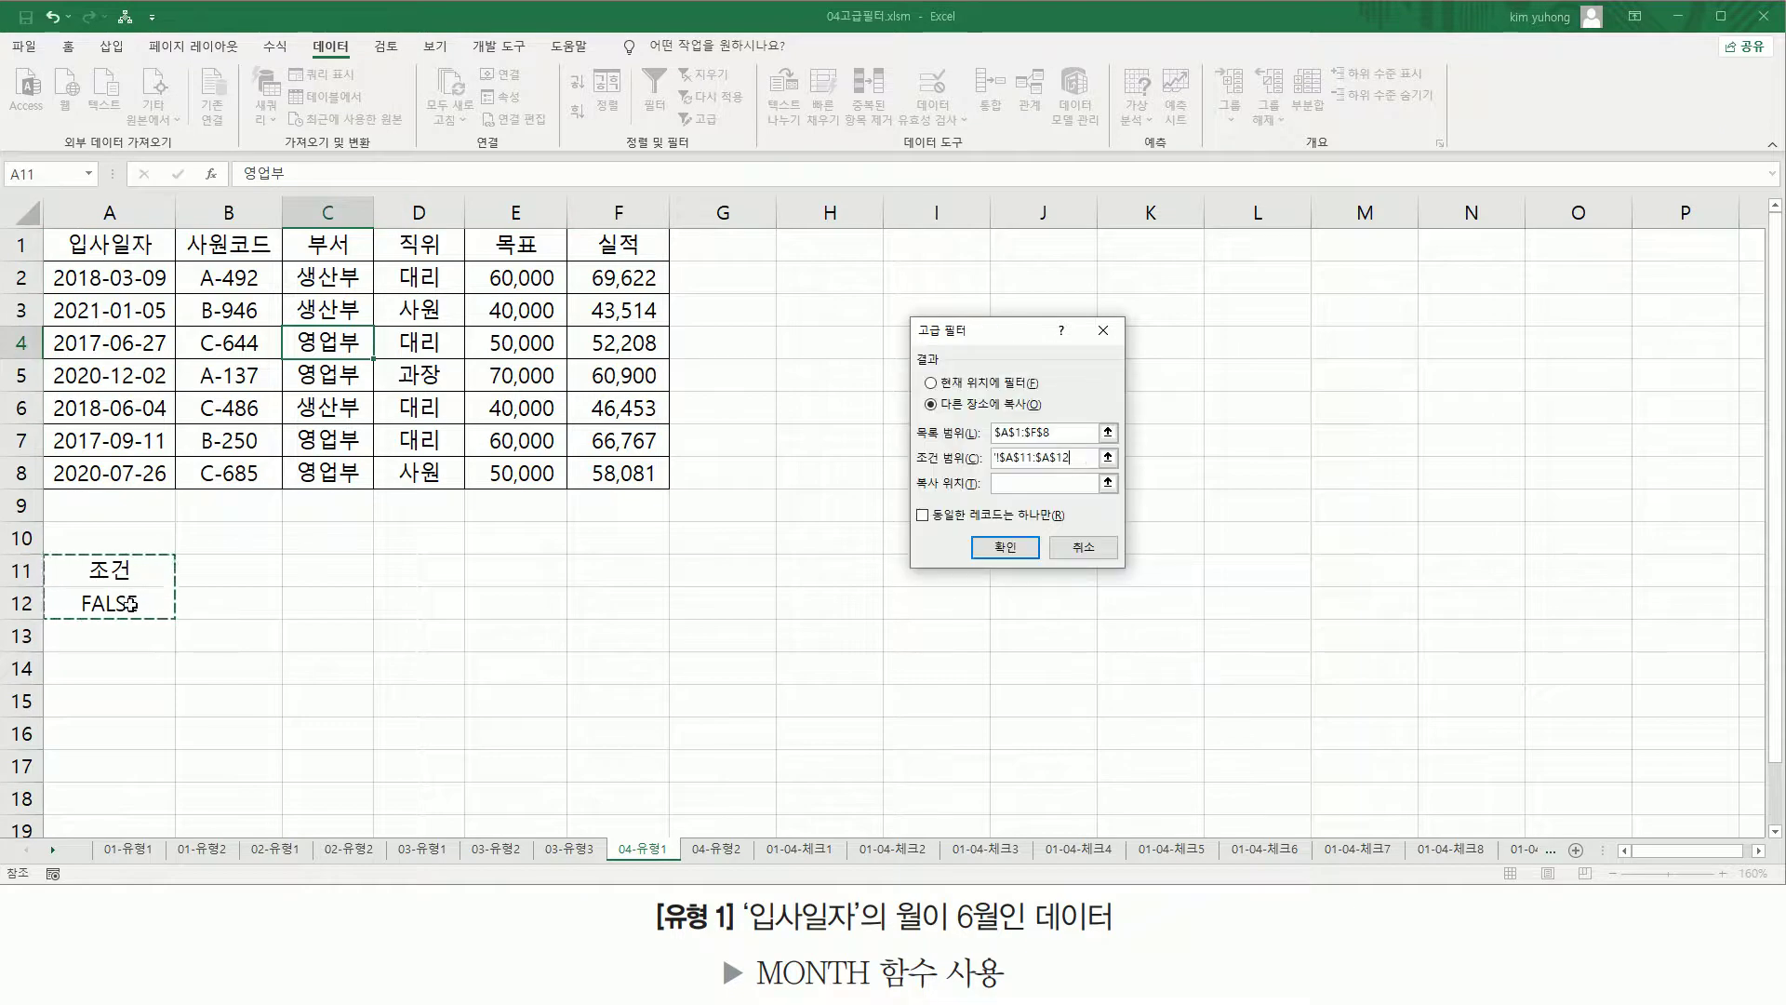
{"action": "left_click", "coordinate": [1013, 485]}
{"action": "left_click", "coordinate": [92, 701]}
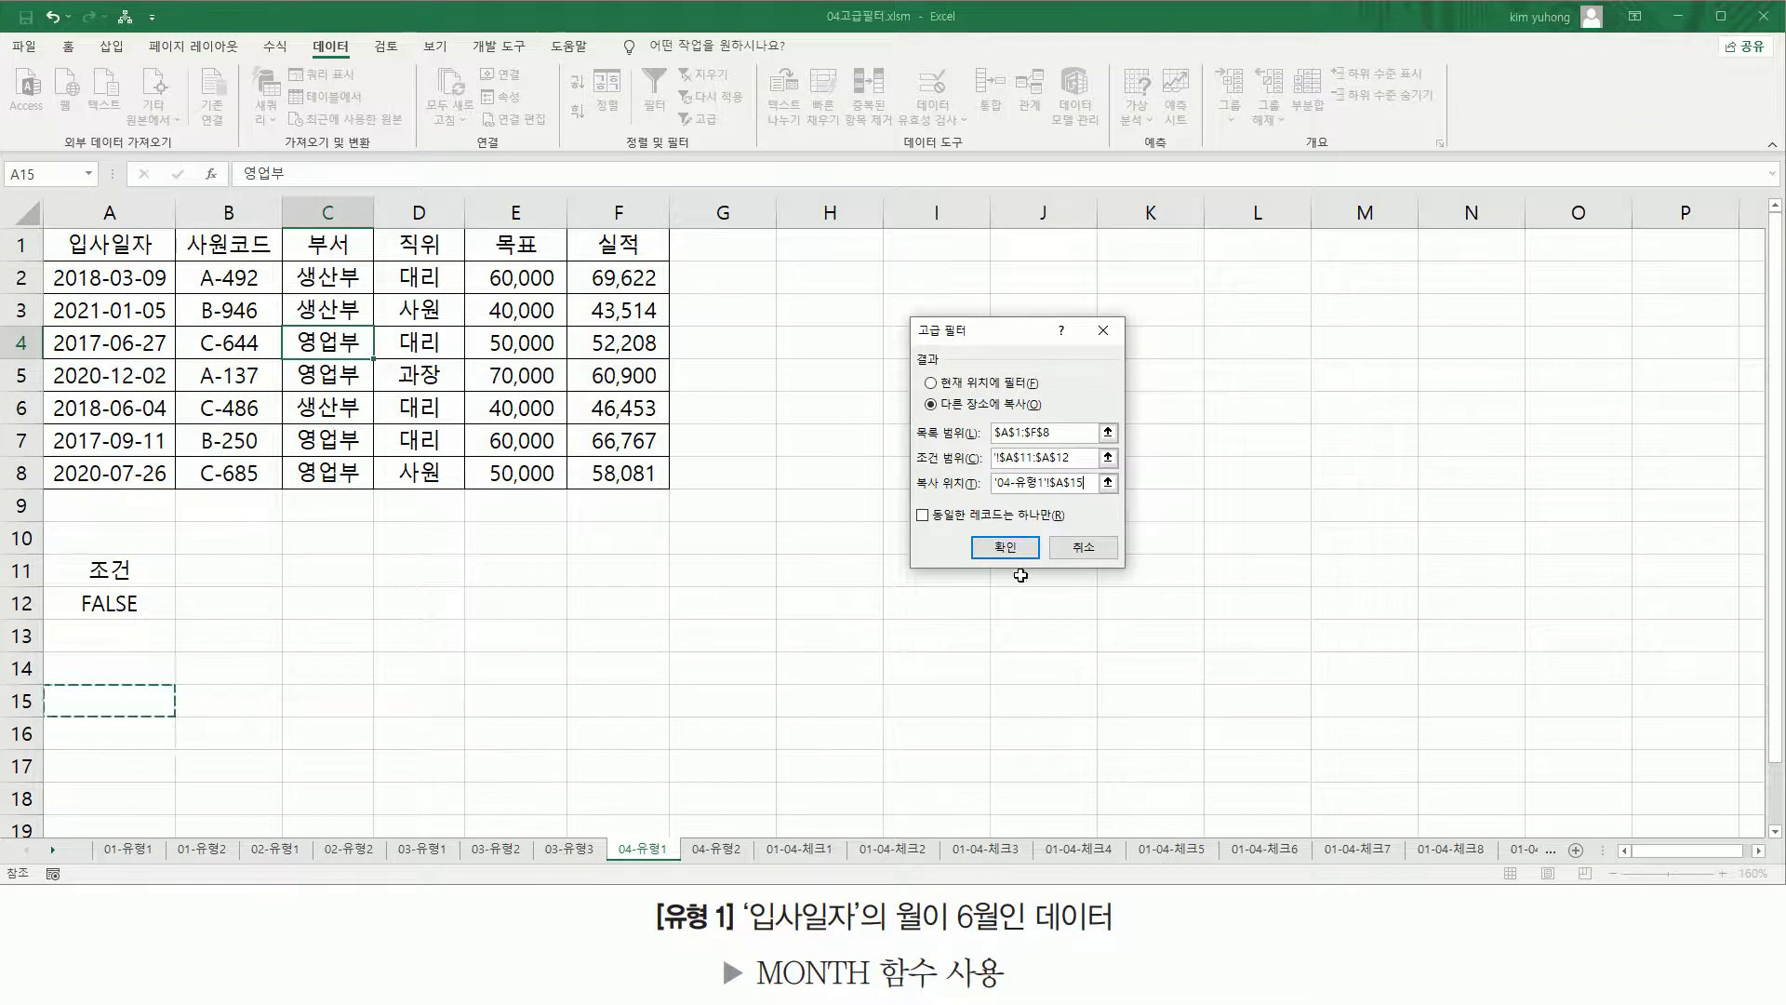
{"action": "left_click", "coordinate": [999, 551]}
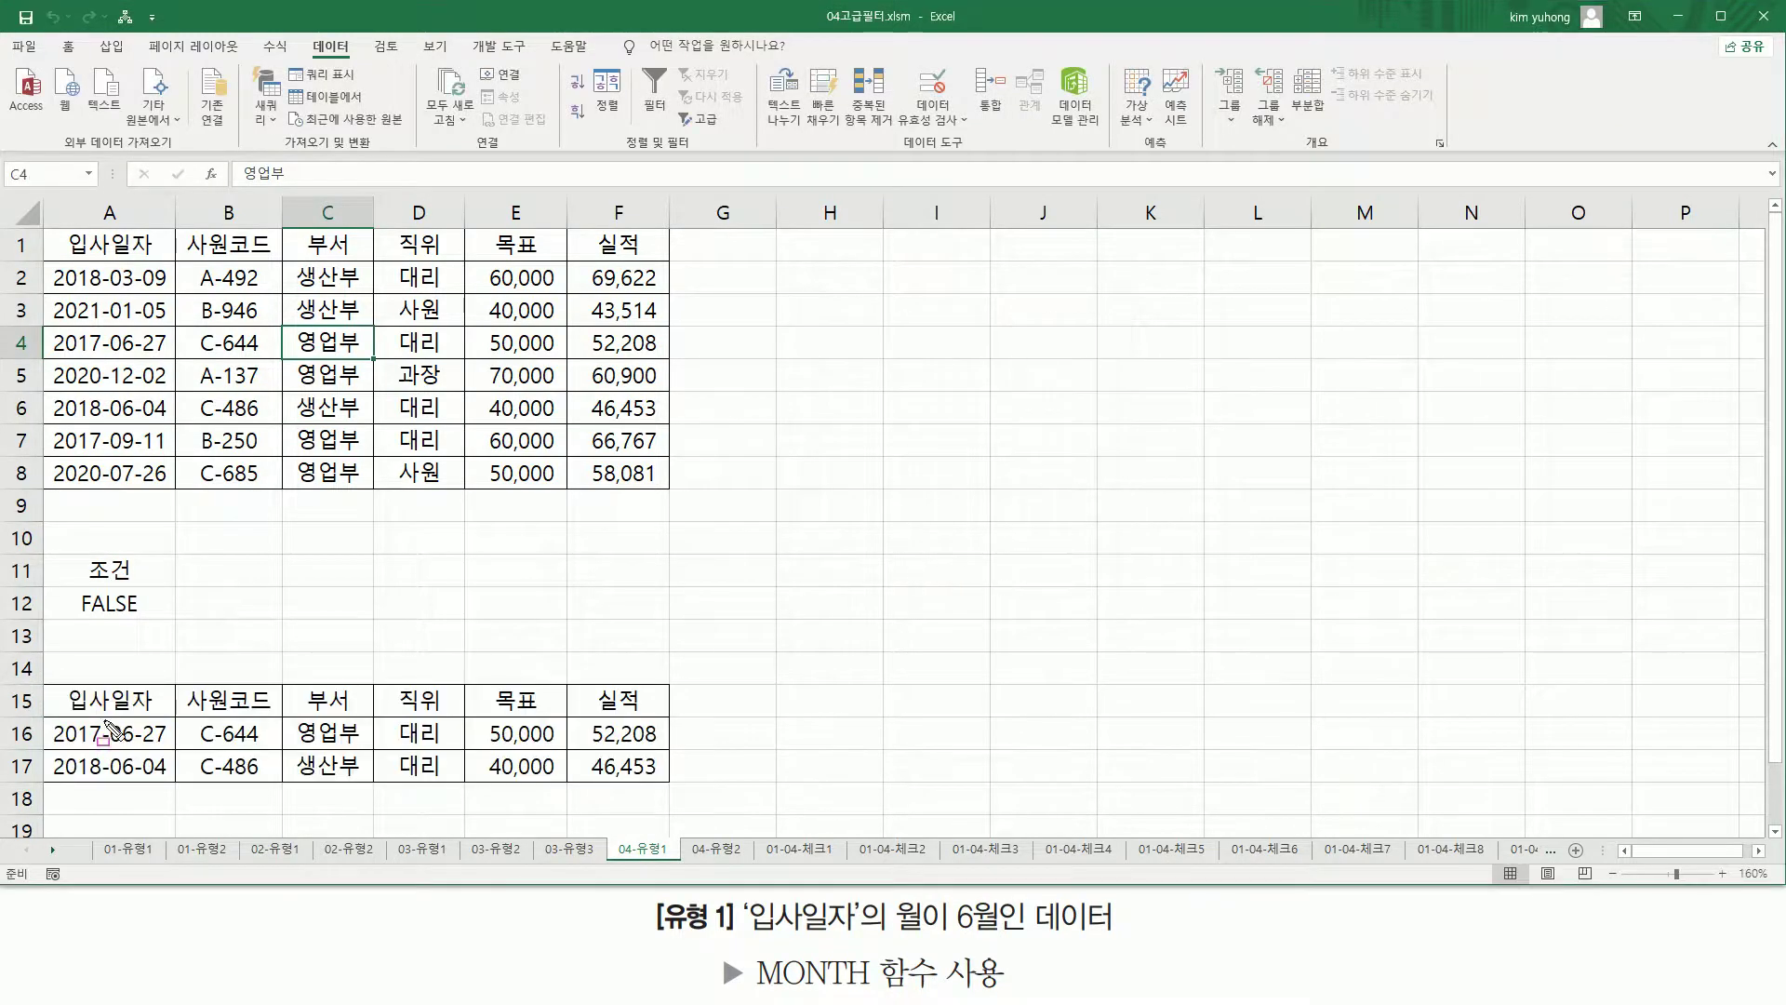
{"action": "left_click_drag", "start_coordinate": [109, 716], "coordinate": [136, 785]}
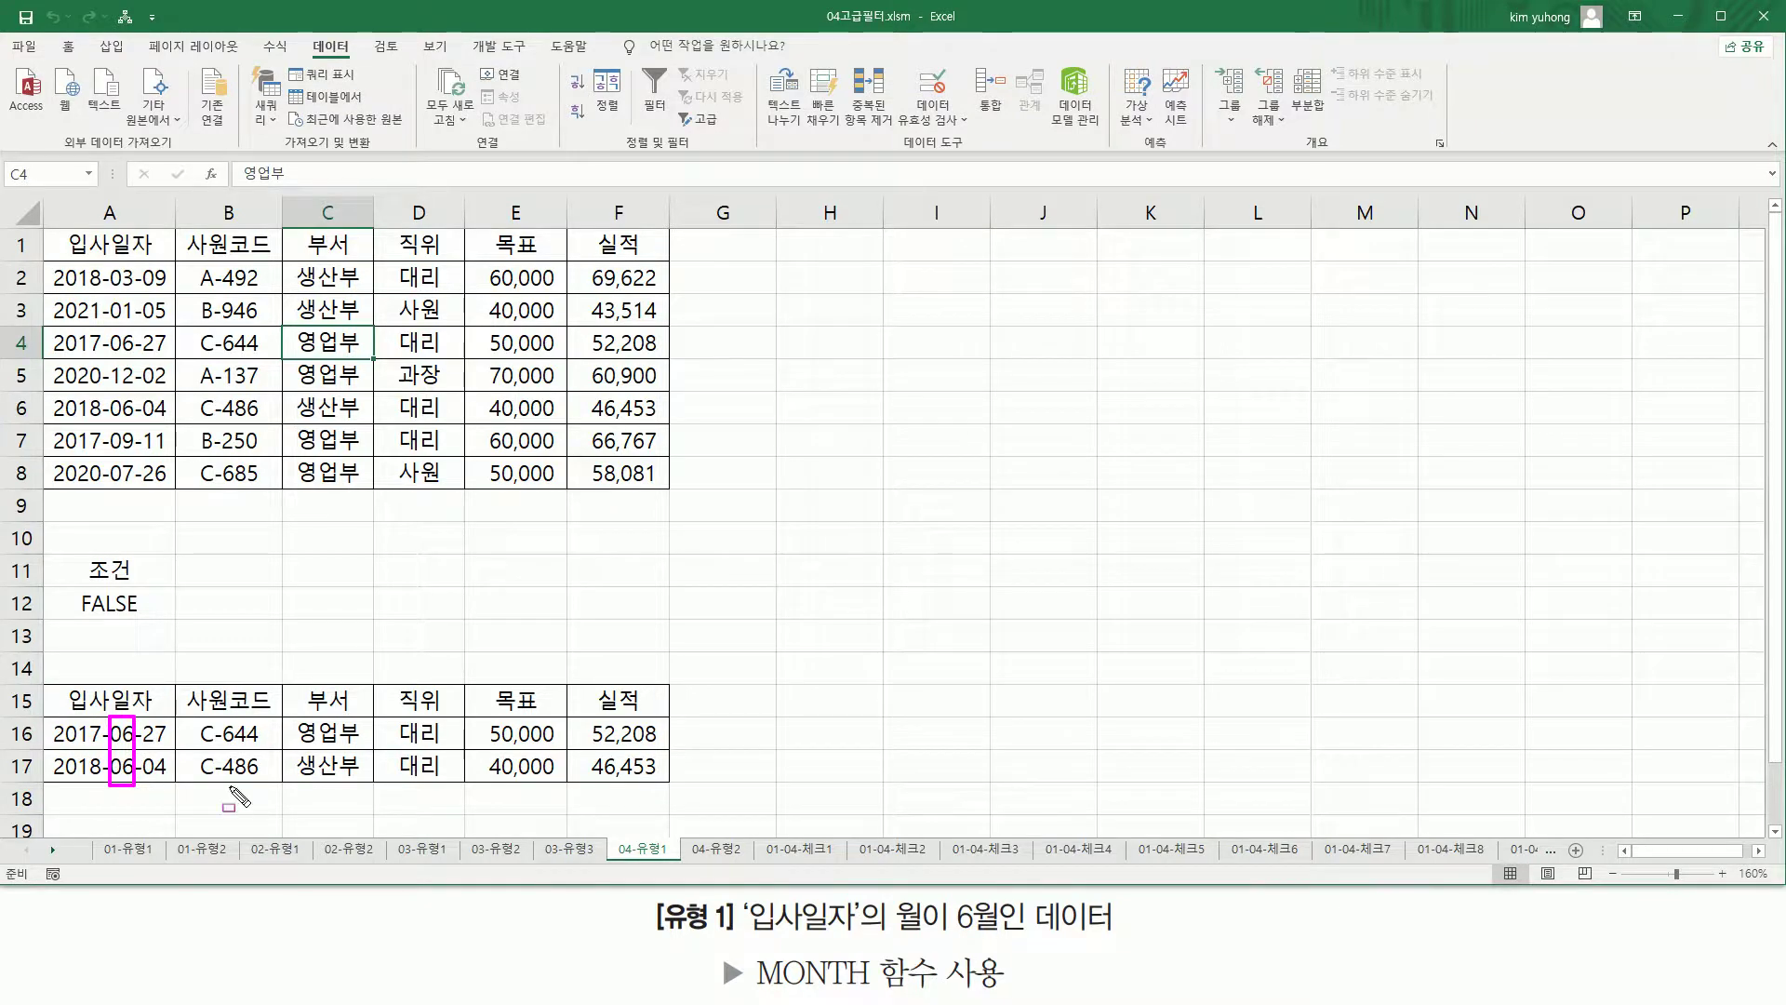
{"action": "key", "text": "Escape"}
- Copy the formula =MONTH(A2) =6 from cell A12 and show it as literal red text in cell C12
{"action": "left_click", "coordinate": [127, 611]}
{"action": "left_click", "coordinate": [413, 164]}
{"action": "key", "text": "Escape"}
{"action": "left_click", "coordinate": [316, 601]}
{"action": "double_click", "coordinate": [359, 601]}
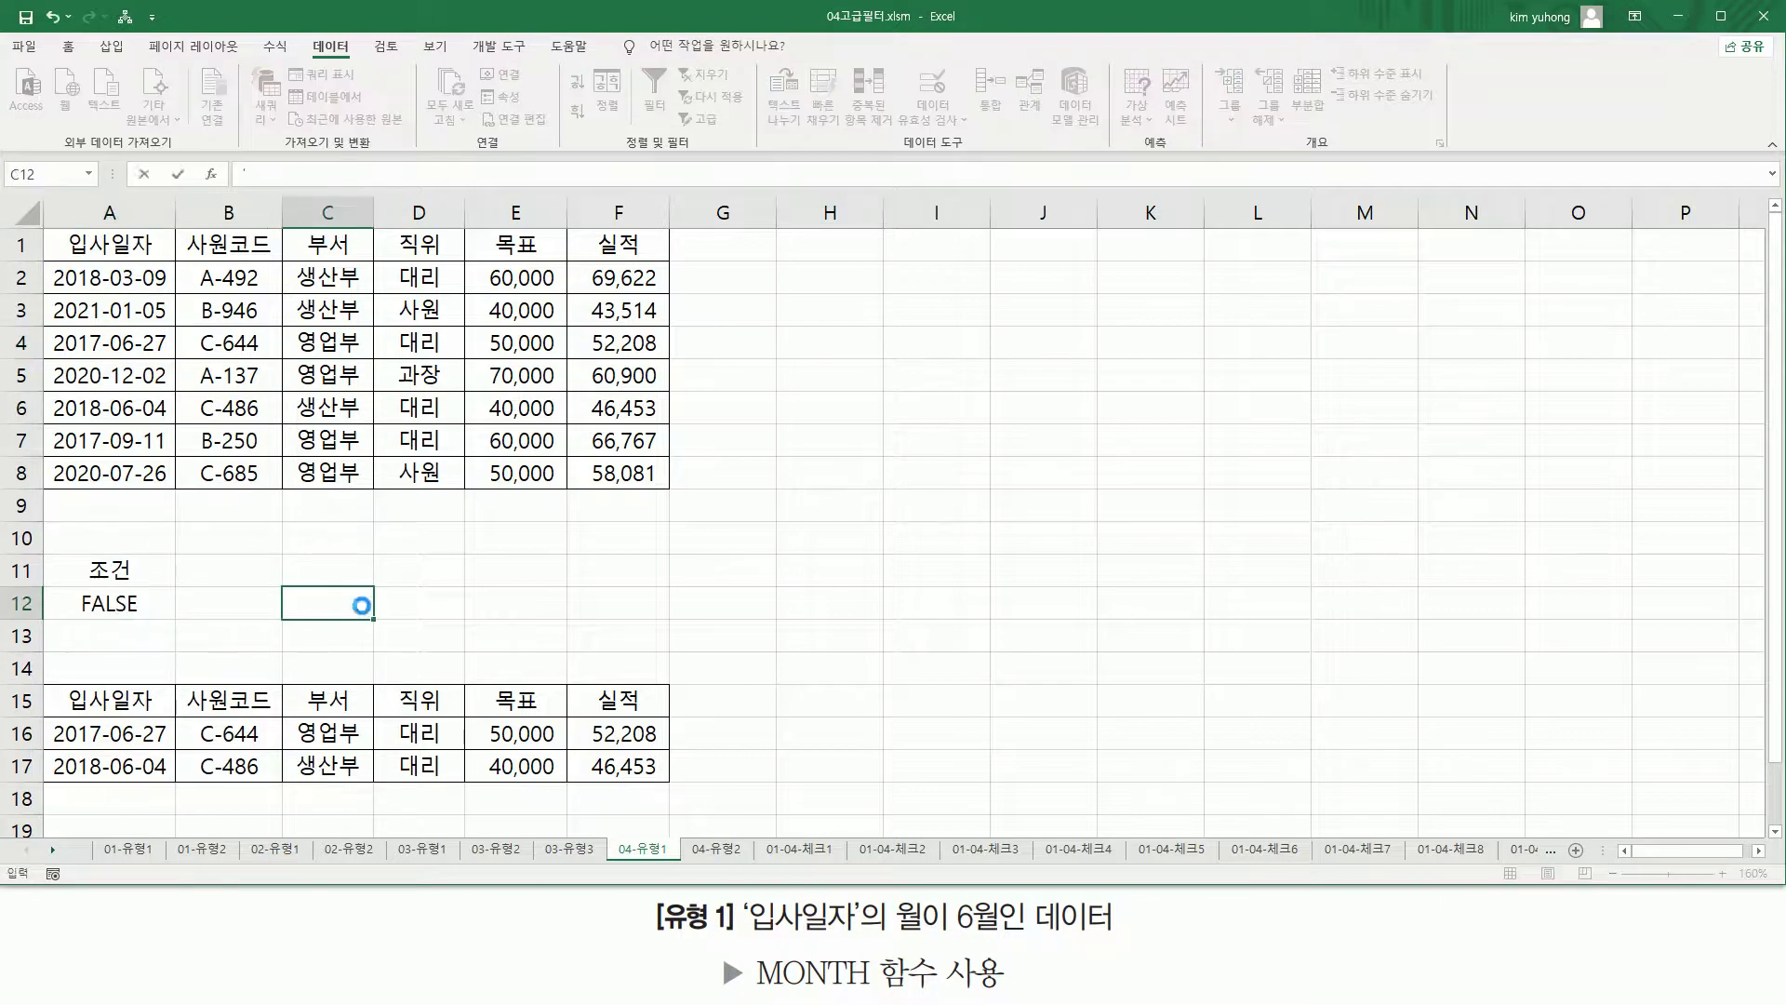
{"action": "key", "text": "ctrl+v"}
{"action": "key", "text": "Return"}
{"action": "left_click", "coordinate": [367, 595]}
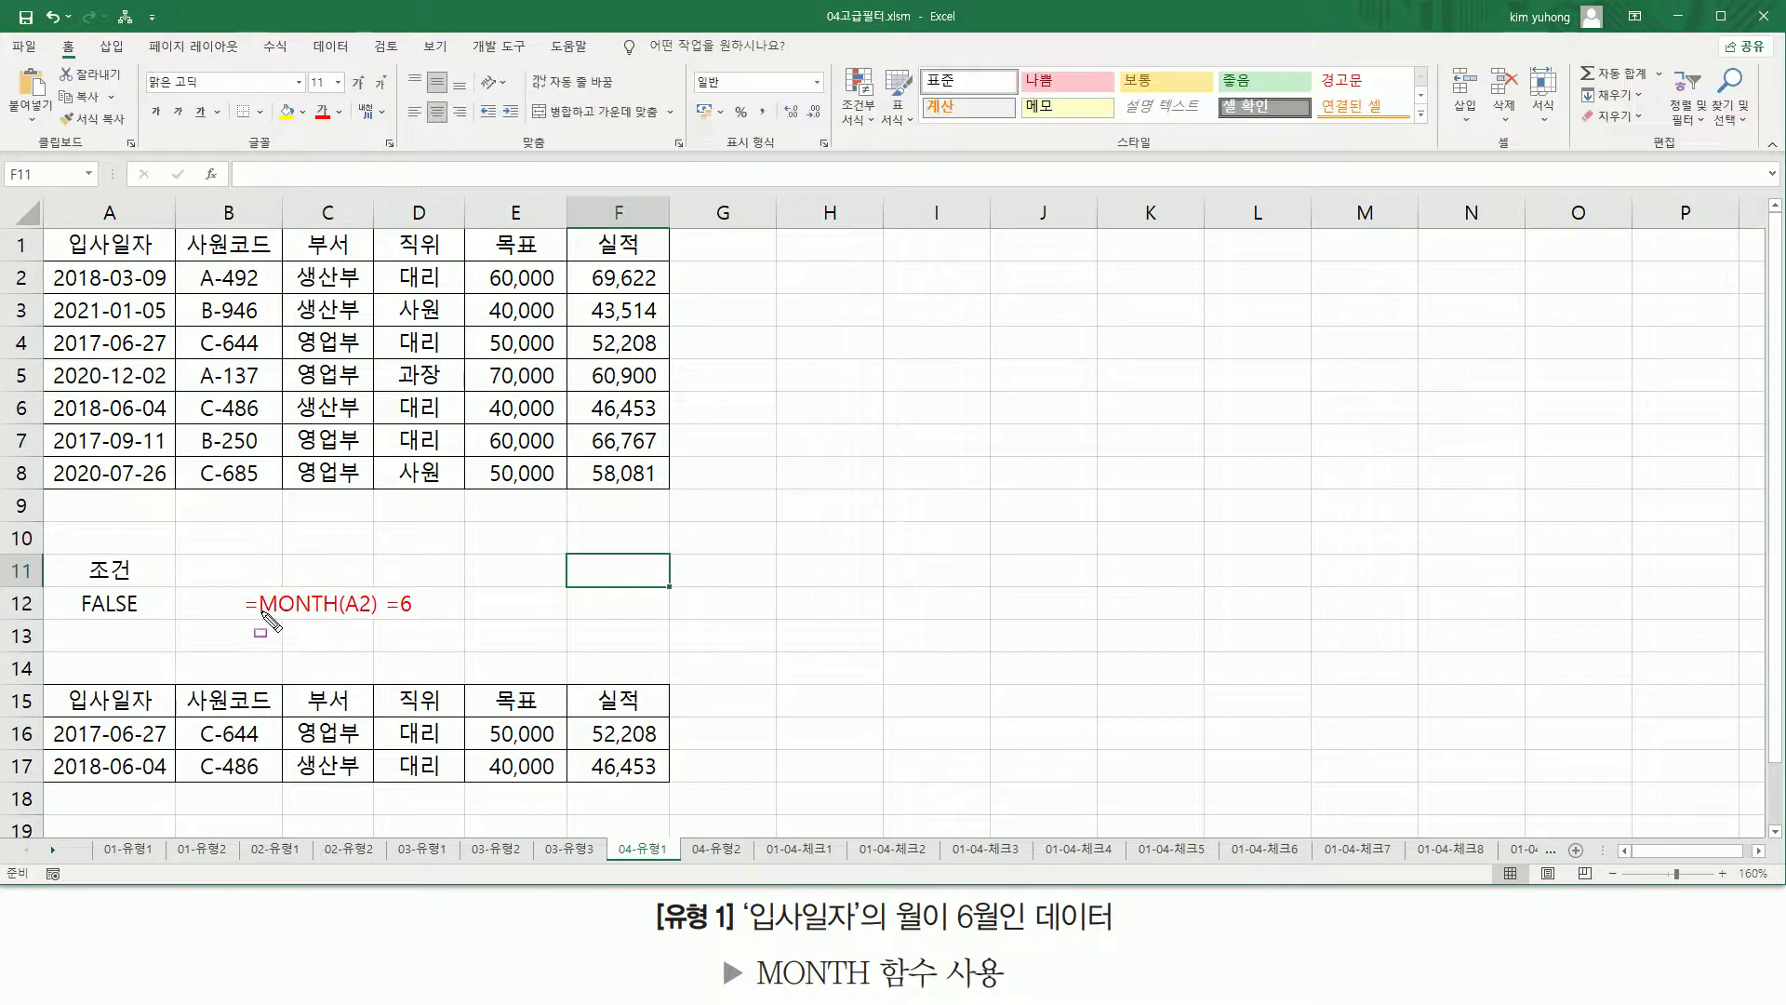
{"action": "mouse_move", "coordinate": [260, 618]}
{"action": "left_mouse_down"}
{"action": "mouse_move", "coordinate": [379, 620]}
{"action": "mouse_move", "coordinate": [380, 588]}
{"action": "left_mouse_up"}
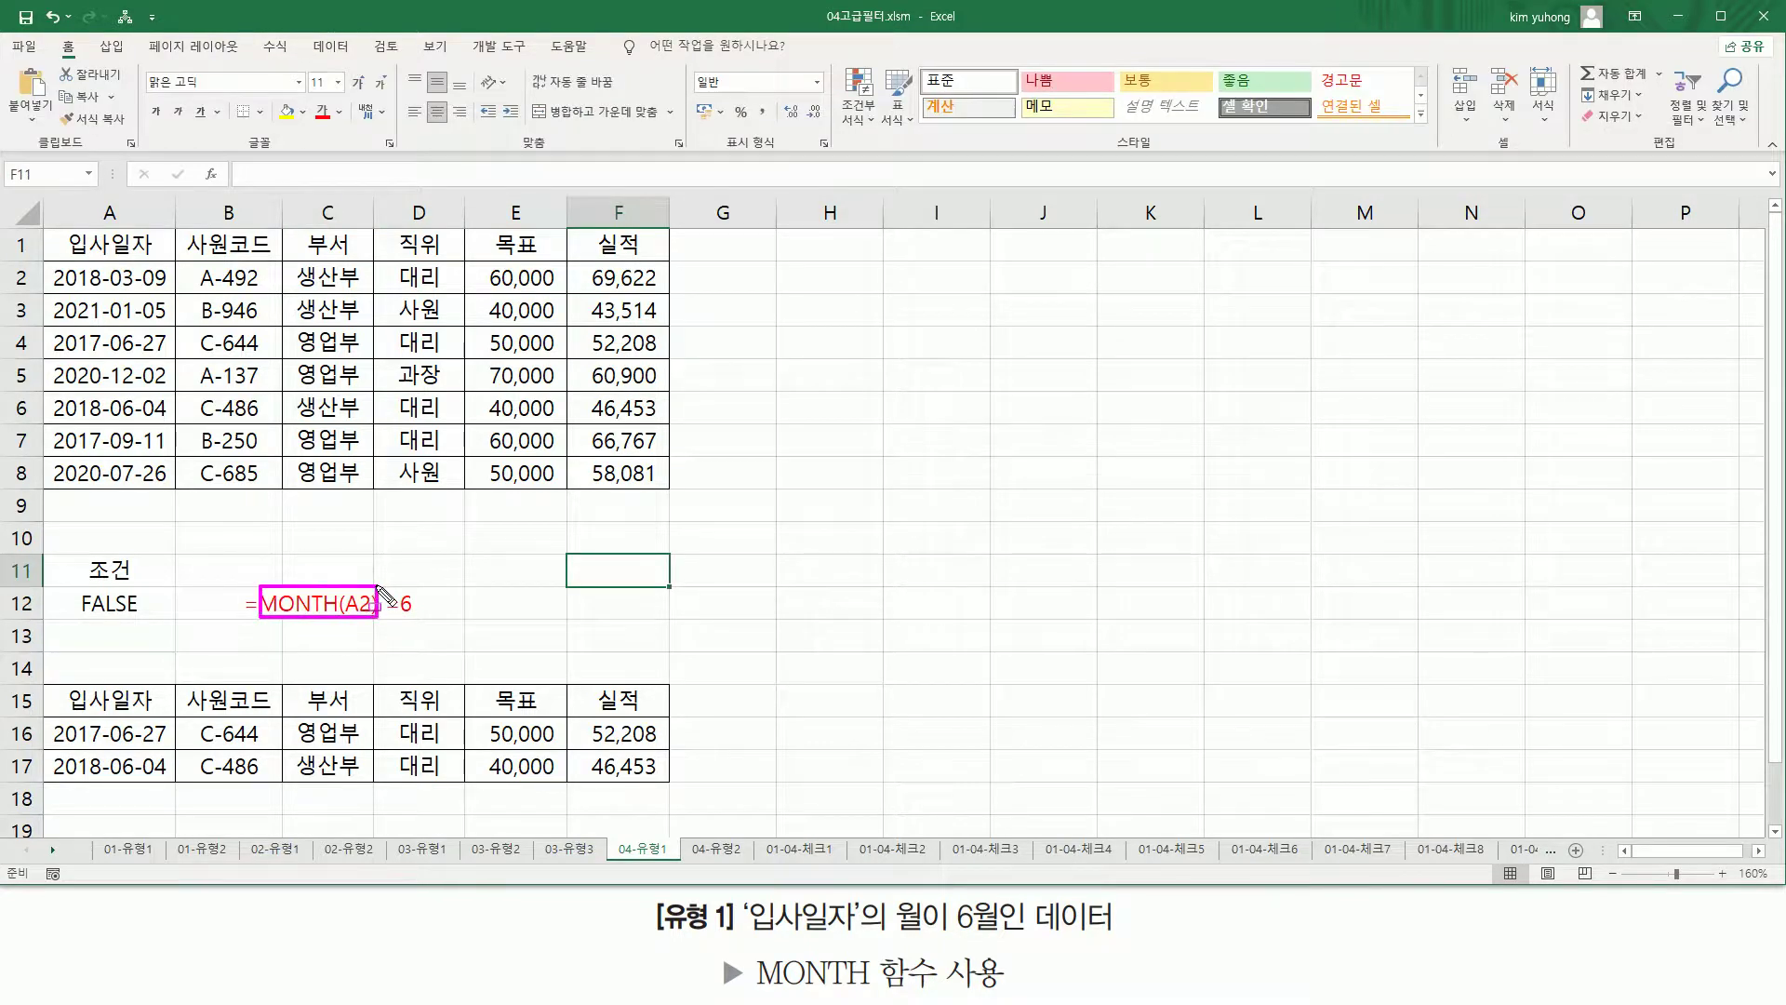
{"action": "left_click_drag", "start_coordinate": [385, 615], "coordinate": [412, 614]}
{"action": "left_click_drag", "start_coordinate": [240, 591], "coordinate": [262, 616]}
{"action": "key", "text": "Escape"}
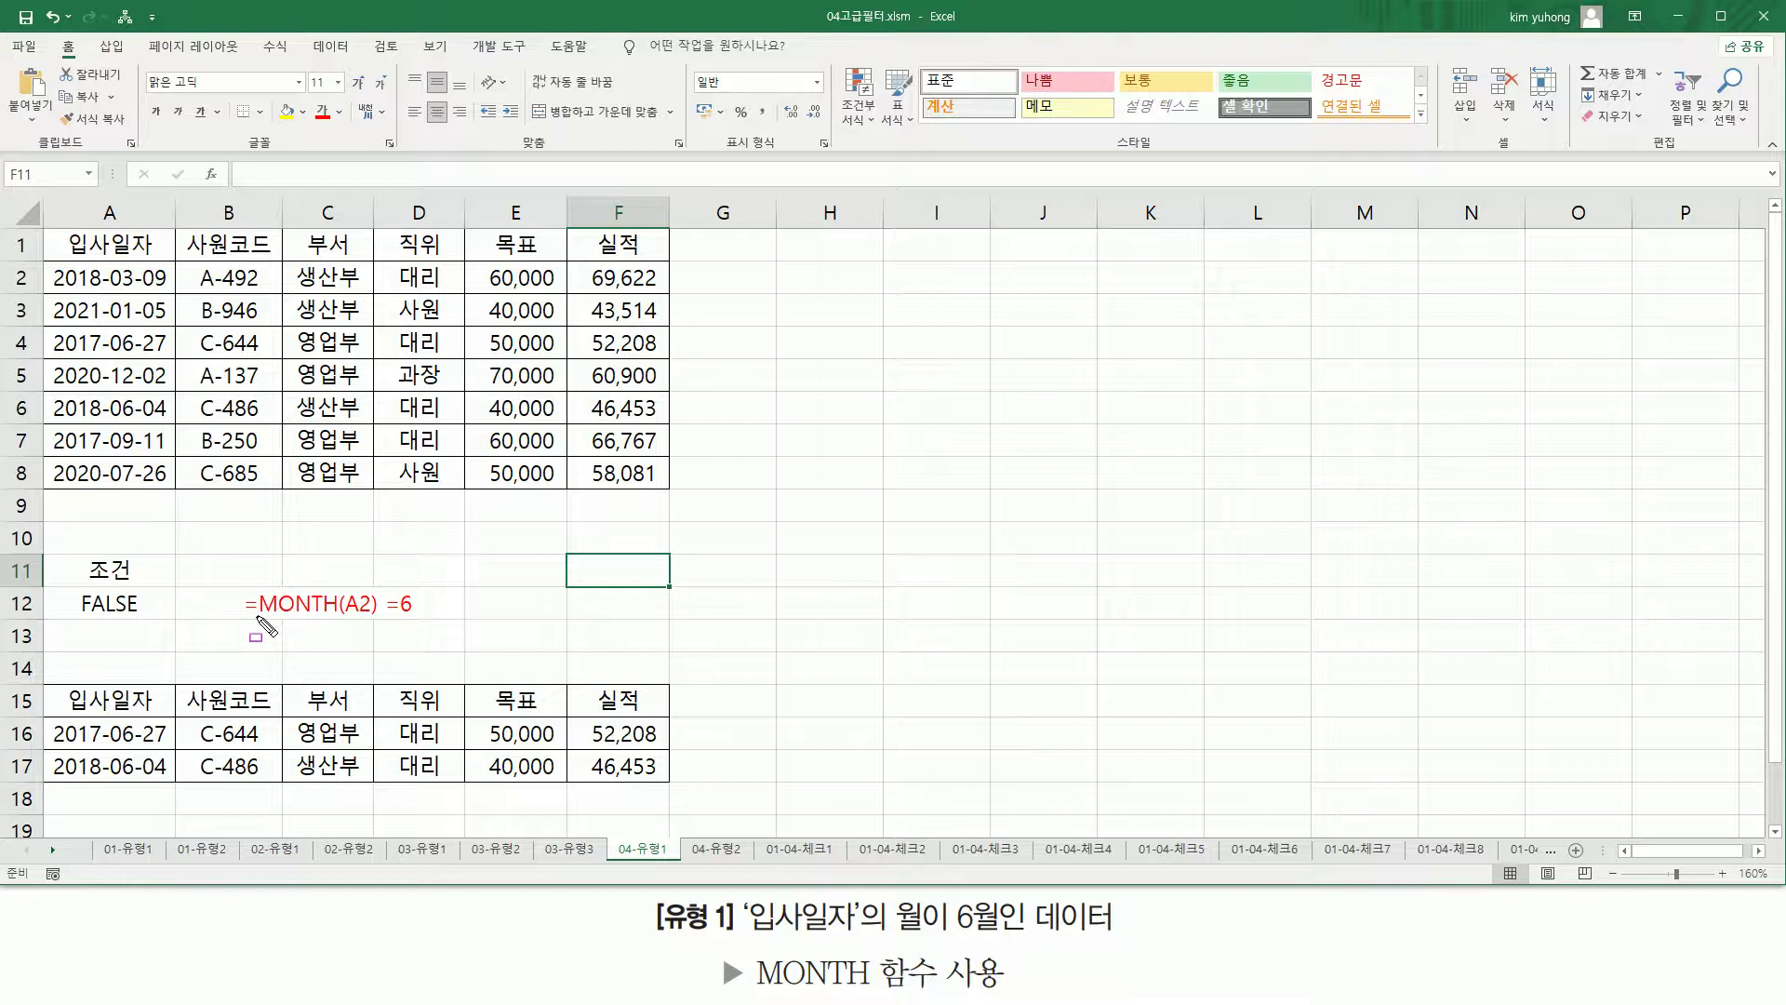
{"action": "left_click_drag", "start_coordinate": [253, 617], "coordinate": [416, 617]}
{"action": "left_click_drag", "start_coordinate": [78, 556], "coordinate": [144, 589]}
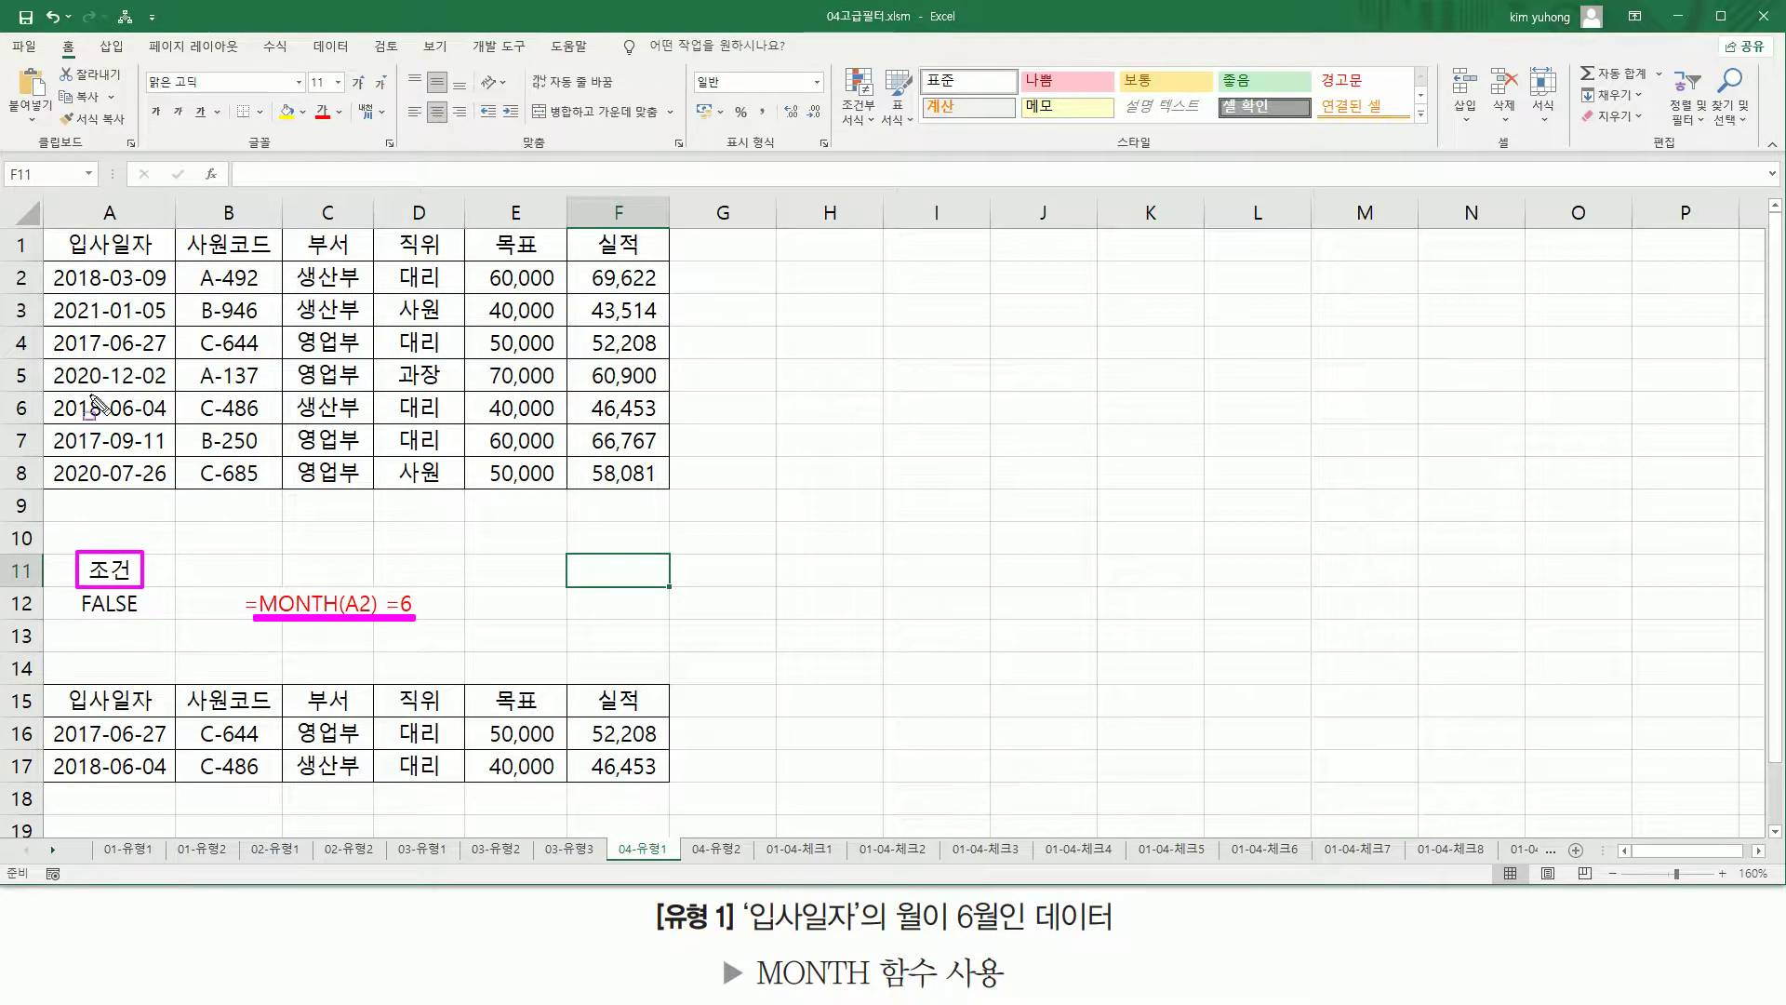
{"action": "mouse_move", "coordinate": [47, 231]}
{"action": "left_mouse_down"}
{"action": "mouse_move", "coordinate": [224, 259]}
{"action": "mouse_move", "coordinate": [687, 260]}
{"action": "left_mouse_up"}
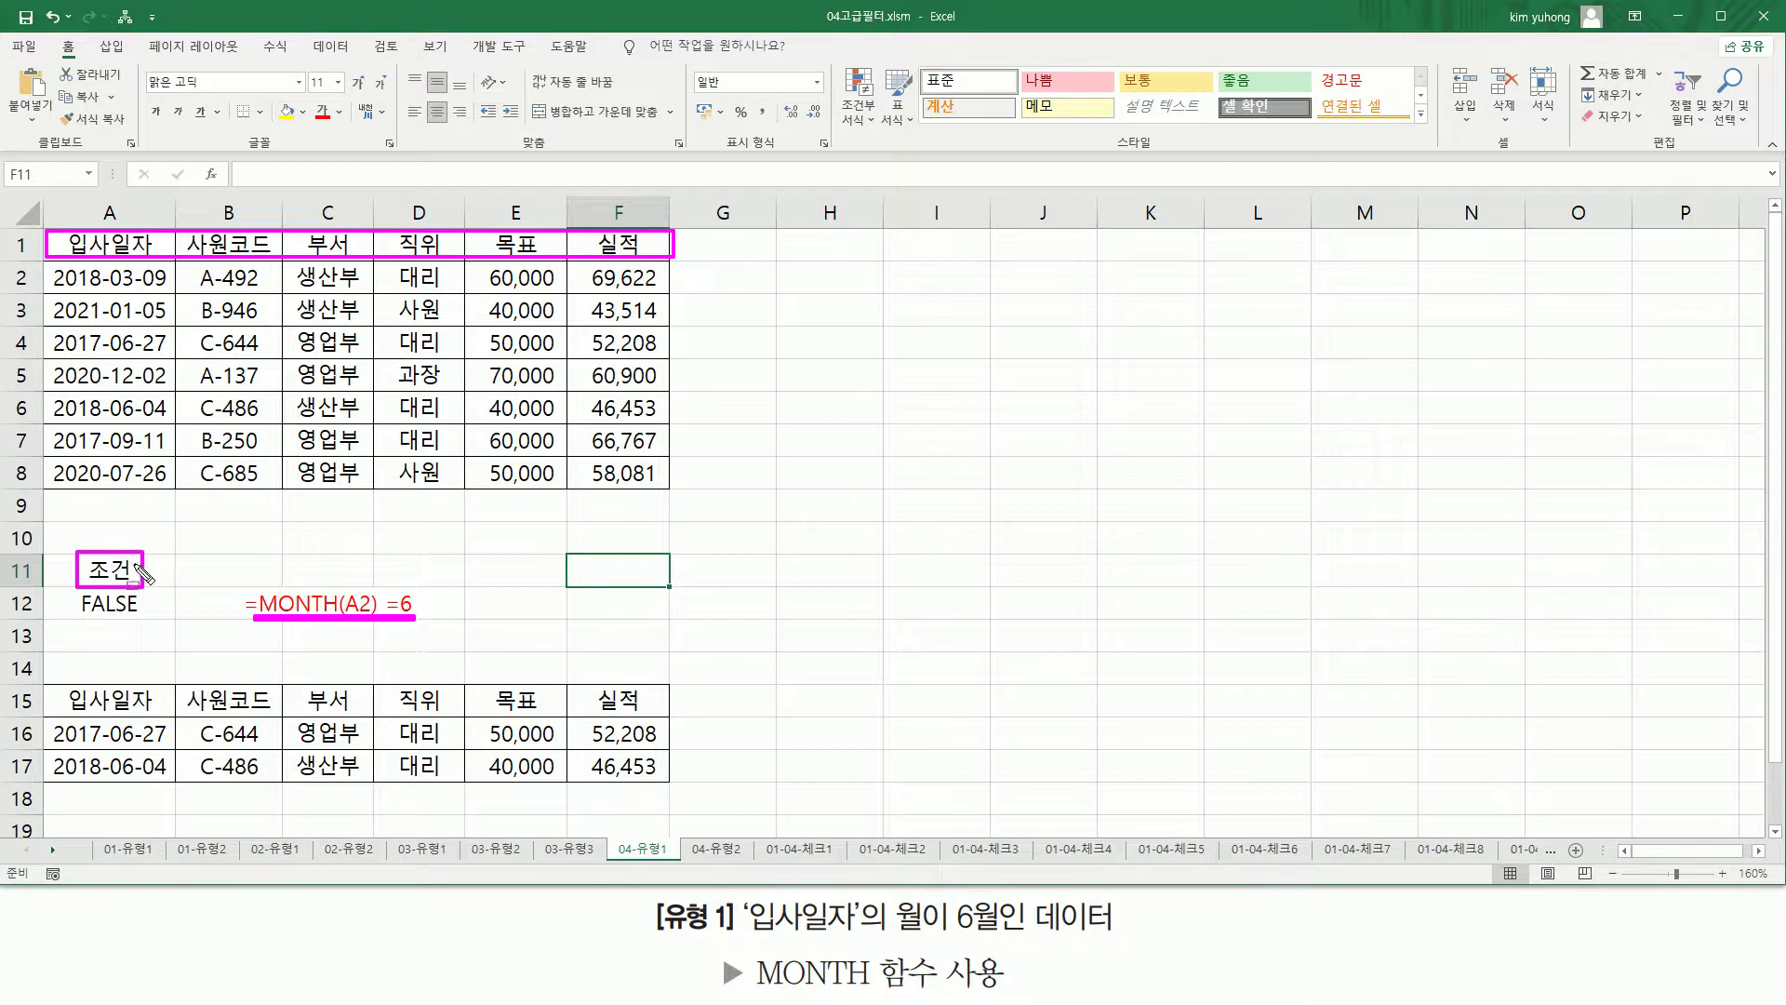
{"action": "key", "text": "Escape"}
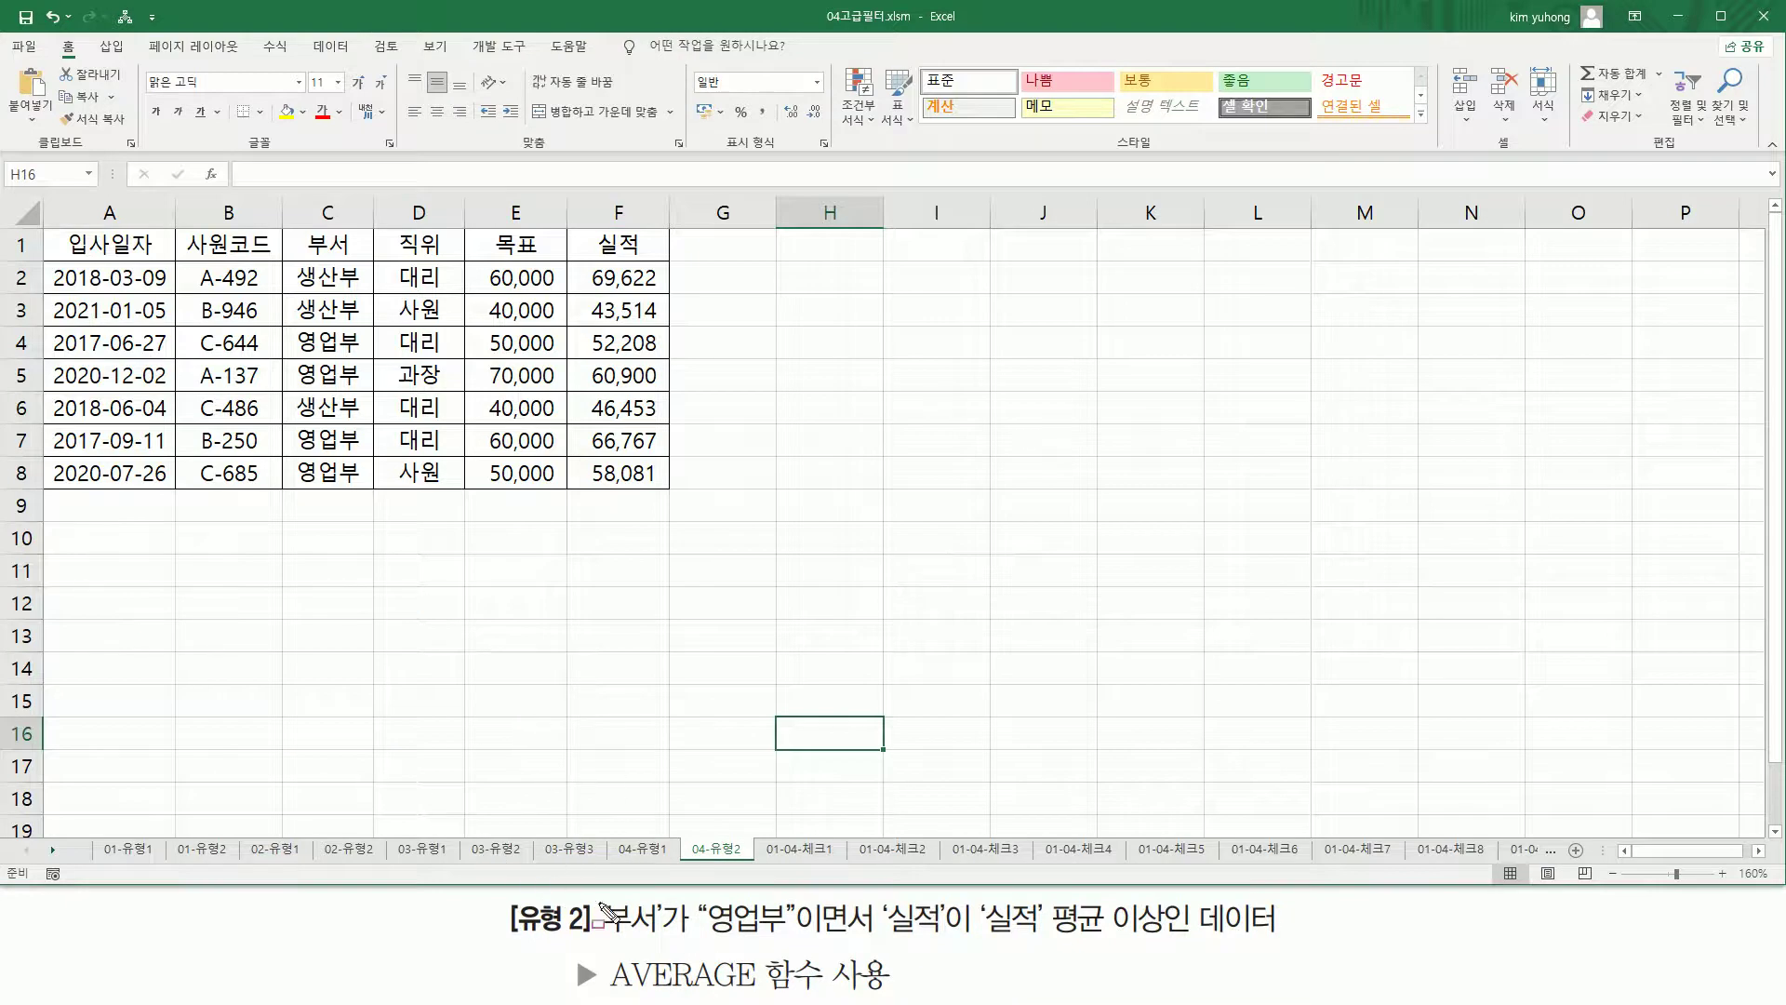
{"action": "mouse_move", "coordinate": [605, 944]}
{"action": "left_mouse_down"}
{"action": "mouse_move", "coordinate": [798, 944]}
{"action": "mouse_move", "coordinate": [792, 895]}
{"action": "left_mouse_up"}
{"action": "mouse_move", "coordinate": [887, 942]}
{"action": "left_mouse_down"}
{"action": "mouse_move", "coordinate": [1187, 943]}
{"action": "mouse_move", "coordinate": [1170, 902]}
{"action": "left_mouse_up"}
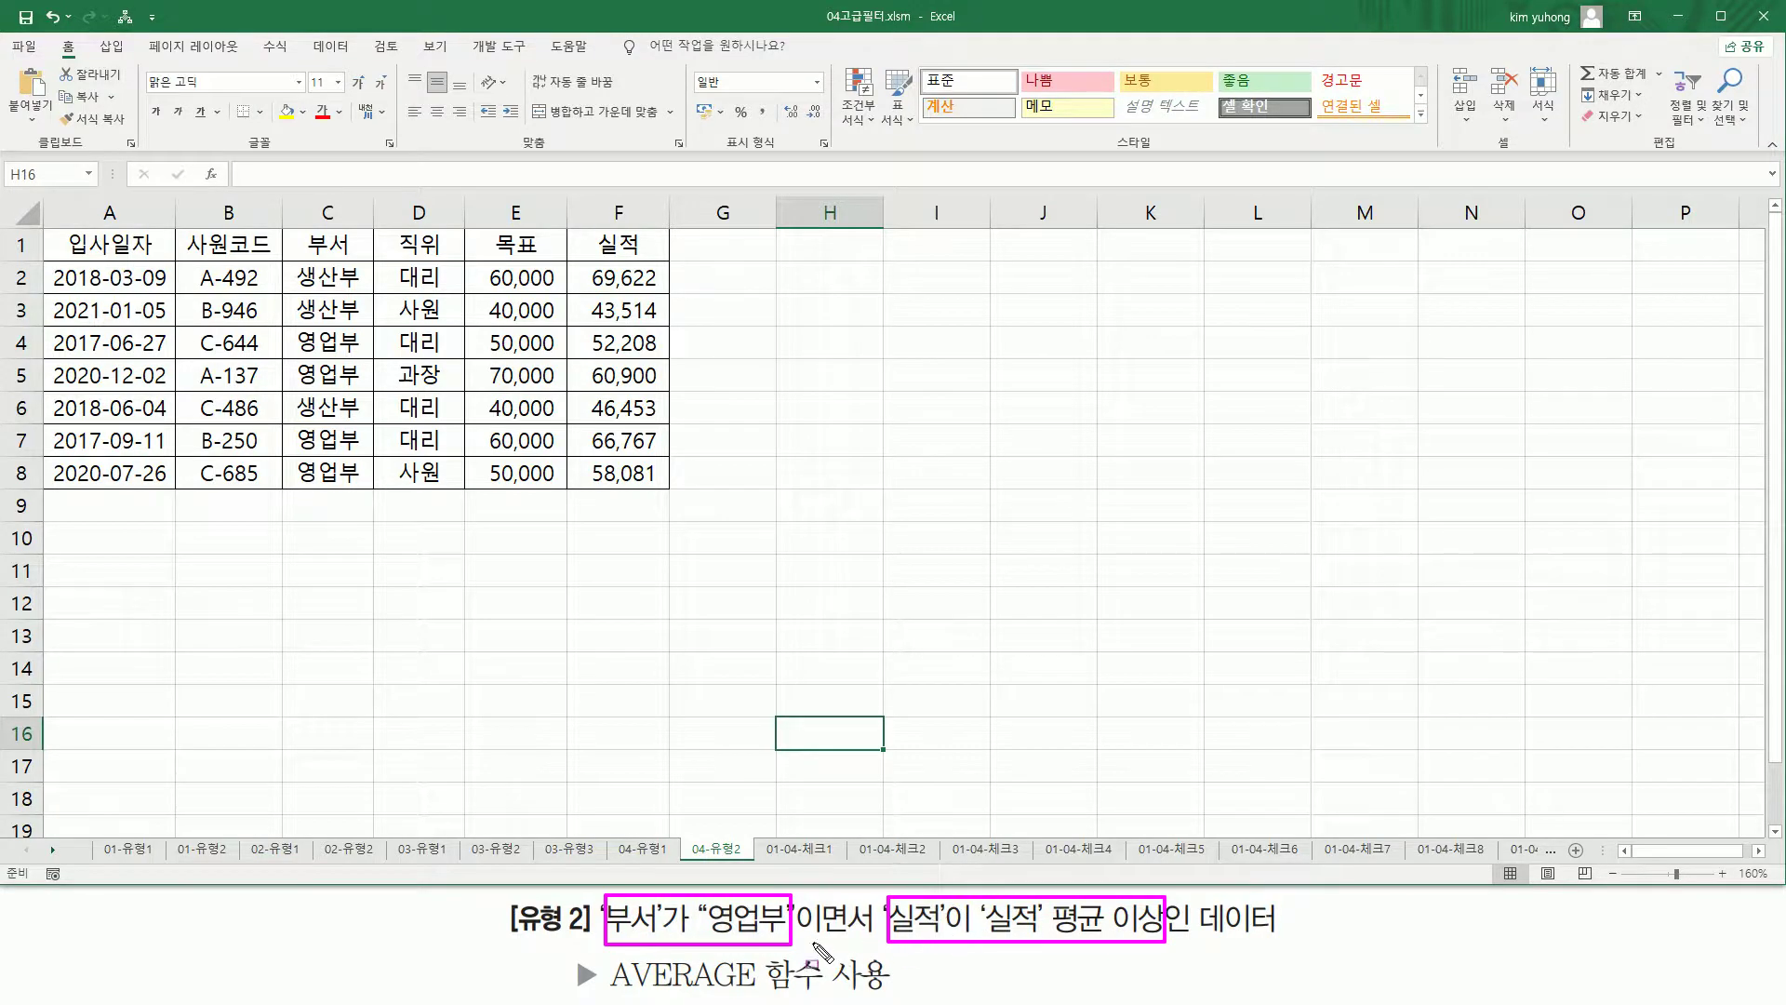
{"action": "left_click_drag", "start_coordinate": [793, 935], "coordinate": [872, 936]}
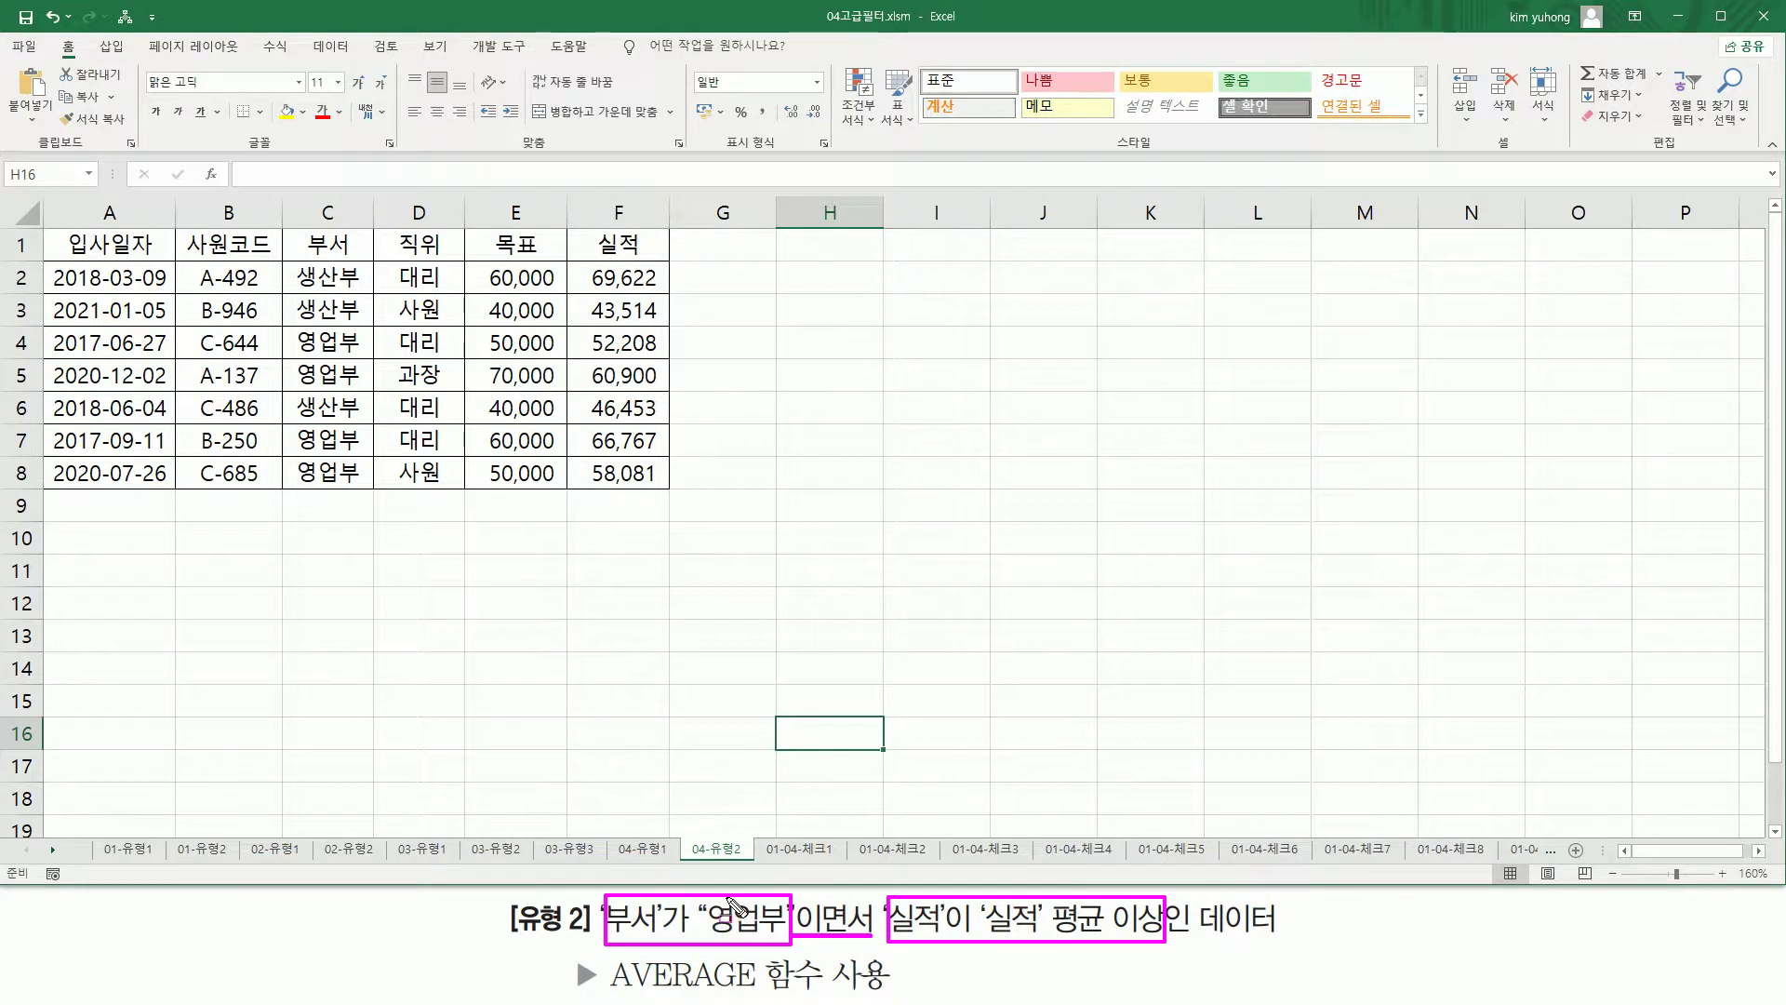
{"action": "key", "text": "Escape"}
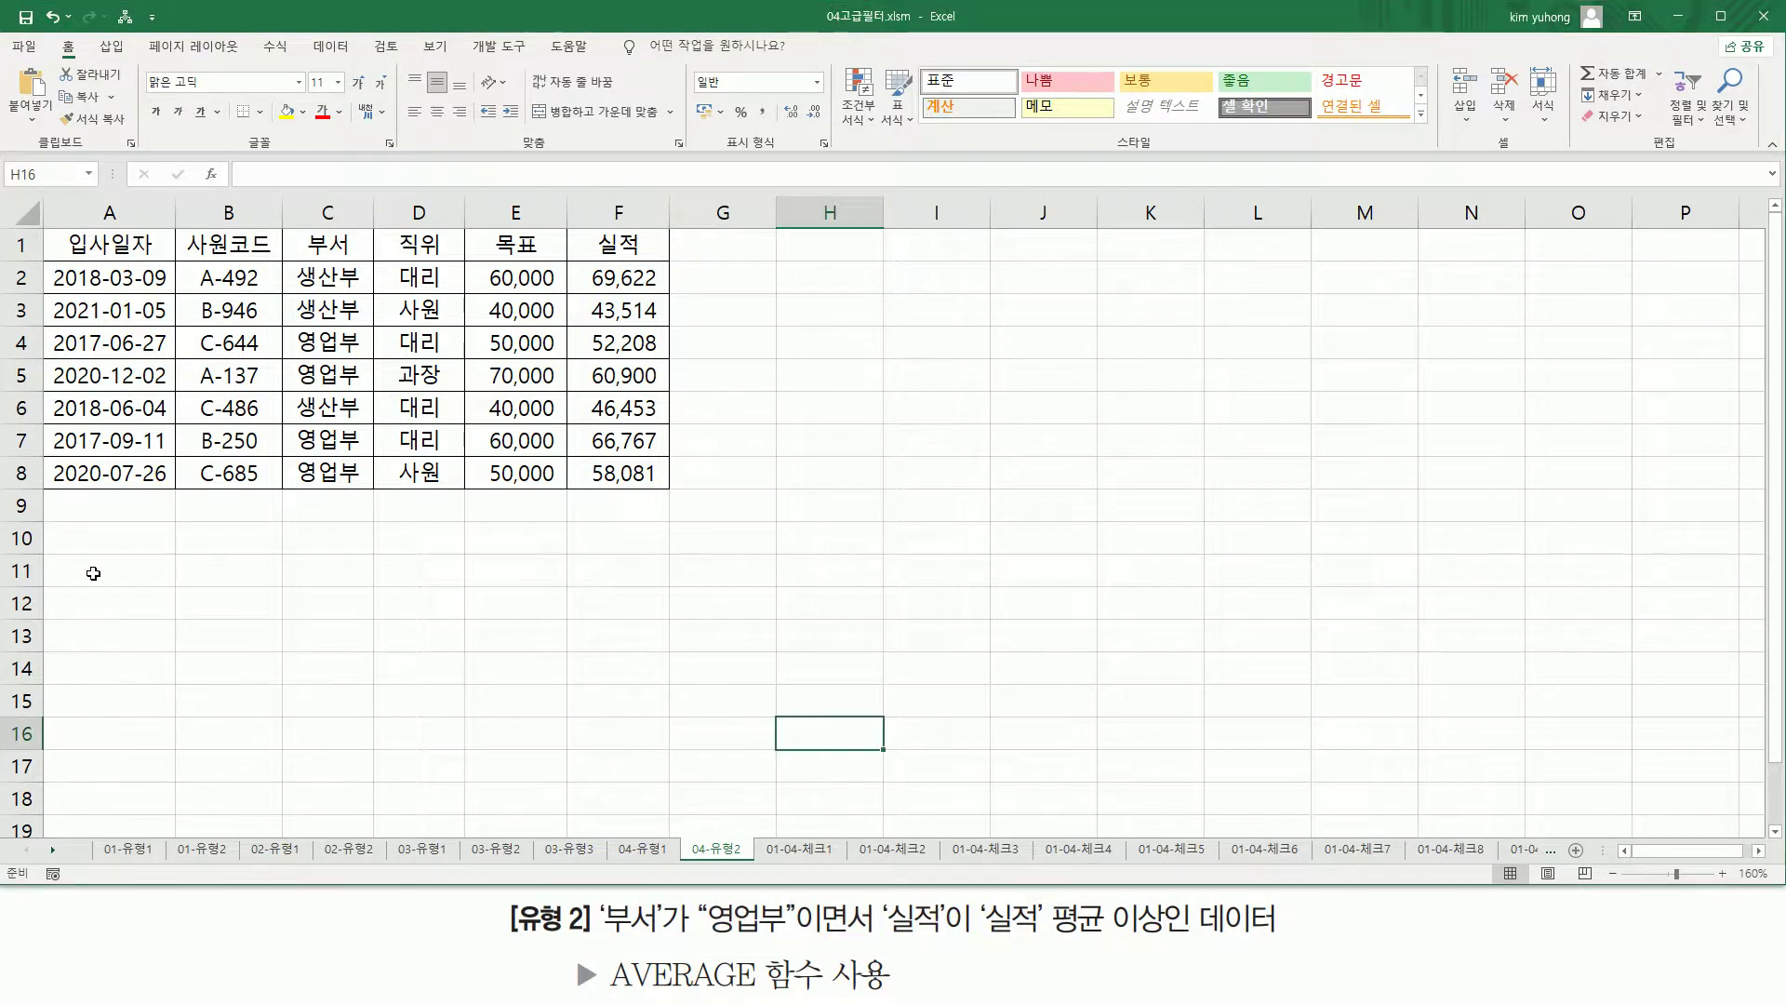
- On sheet 04-유형2, enter the criteria headings 부서 in cell A11 and 실적 in cell B11
{"action": "left_click", "coordinate": [93, 574]}
{"action": "type", "text": "부서"}
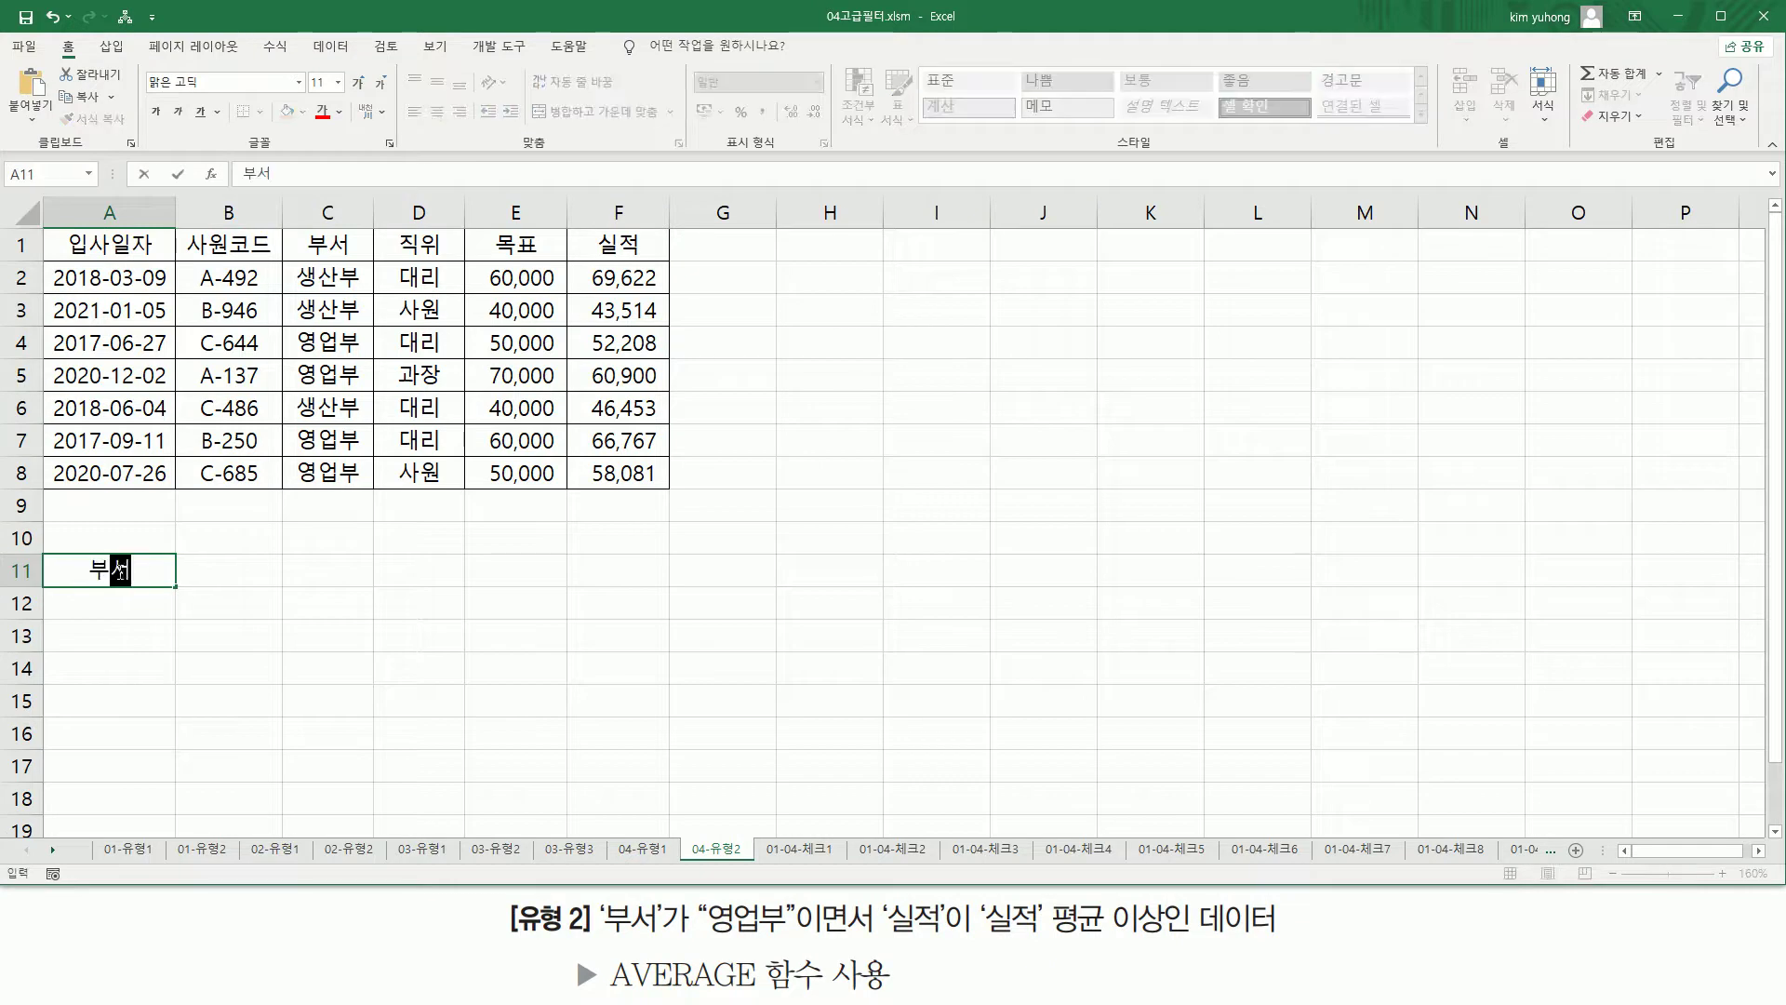
{"action": "key", "text": "Right"}
{"action": "type", "text": "실적"}
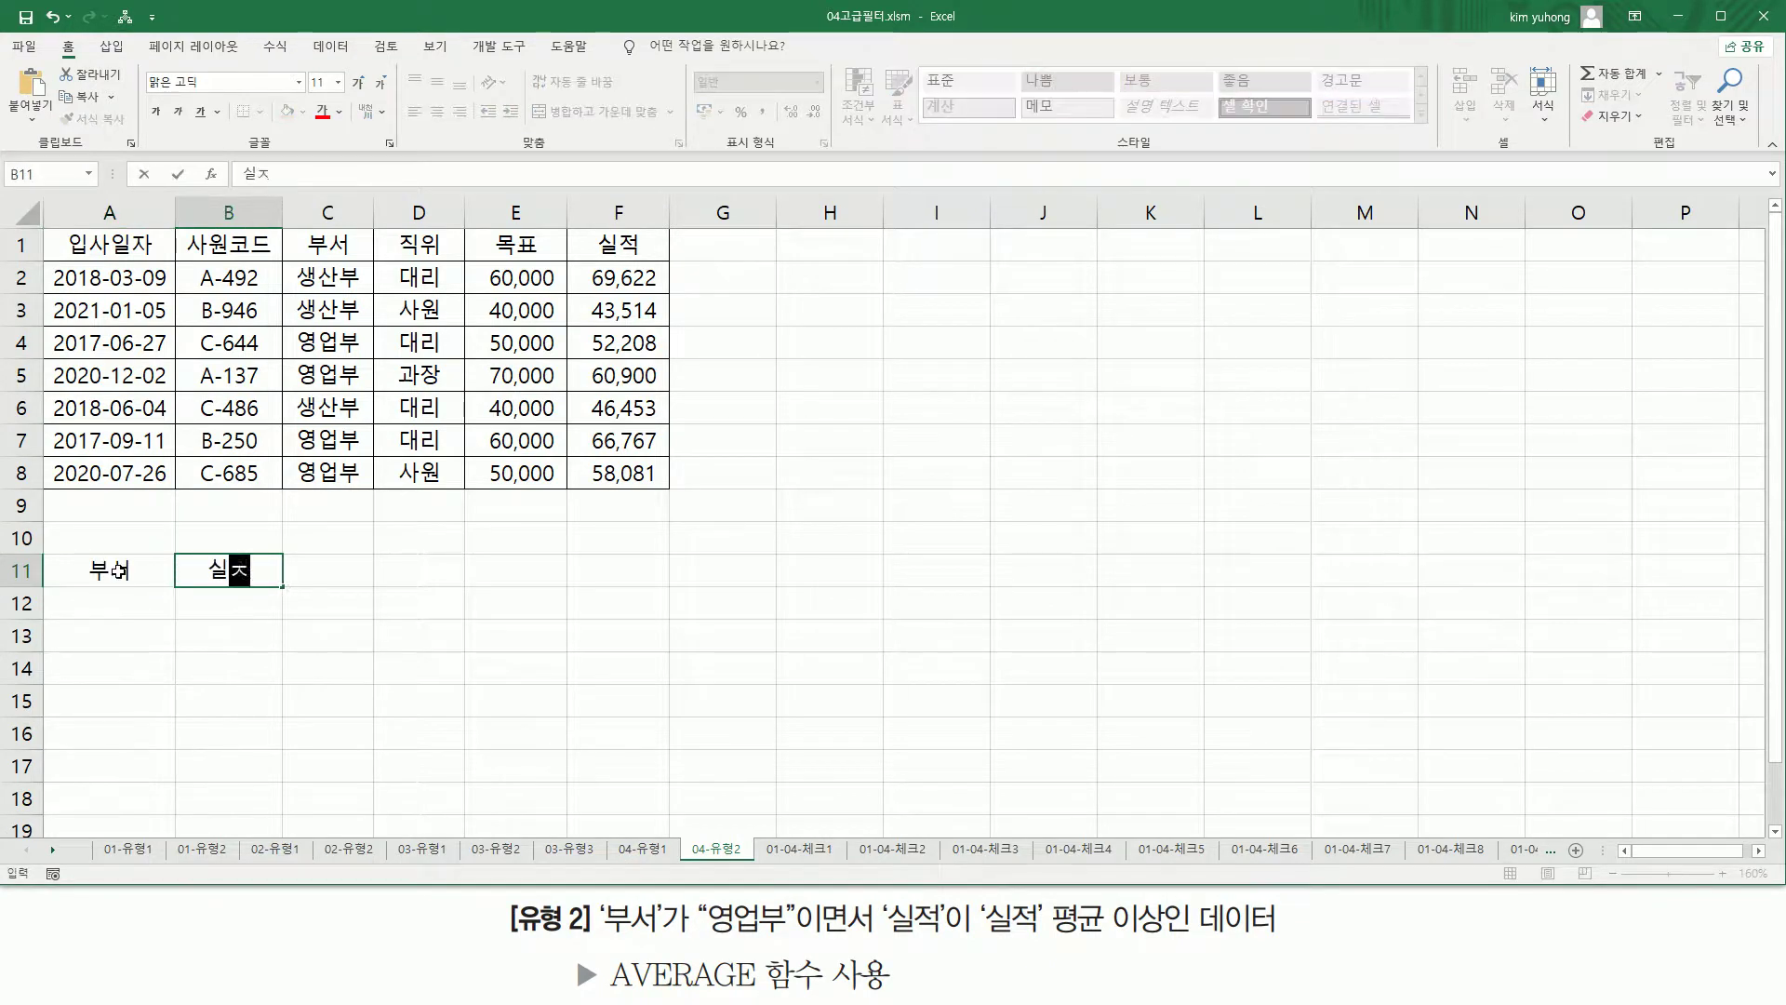
{"action": "key", "text": "Return"}
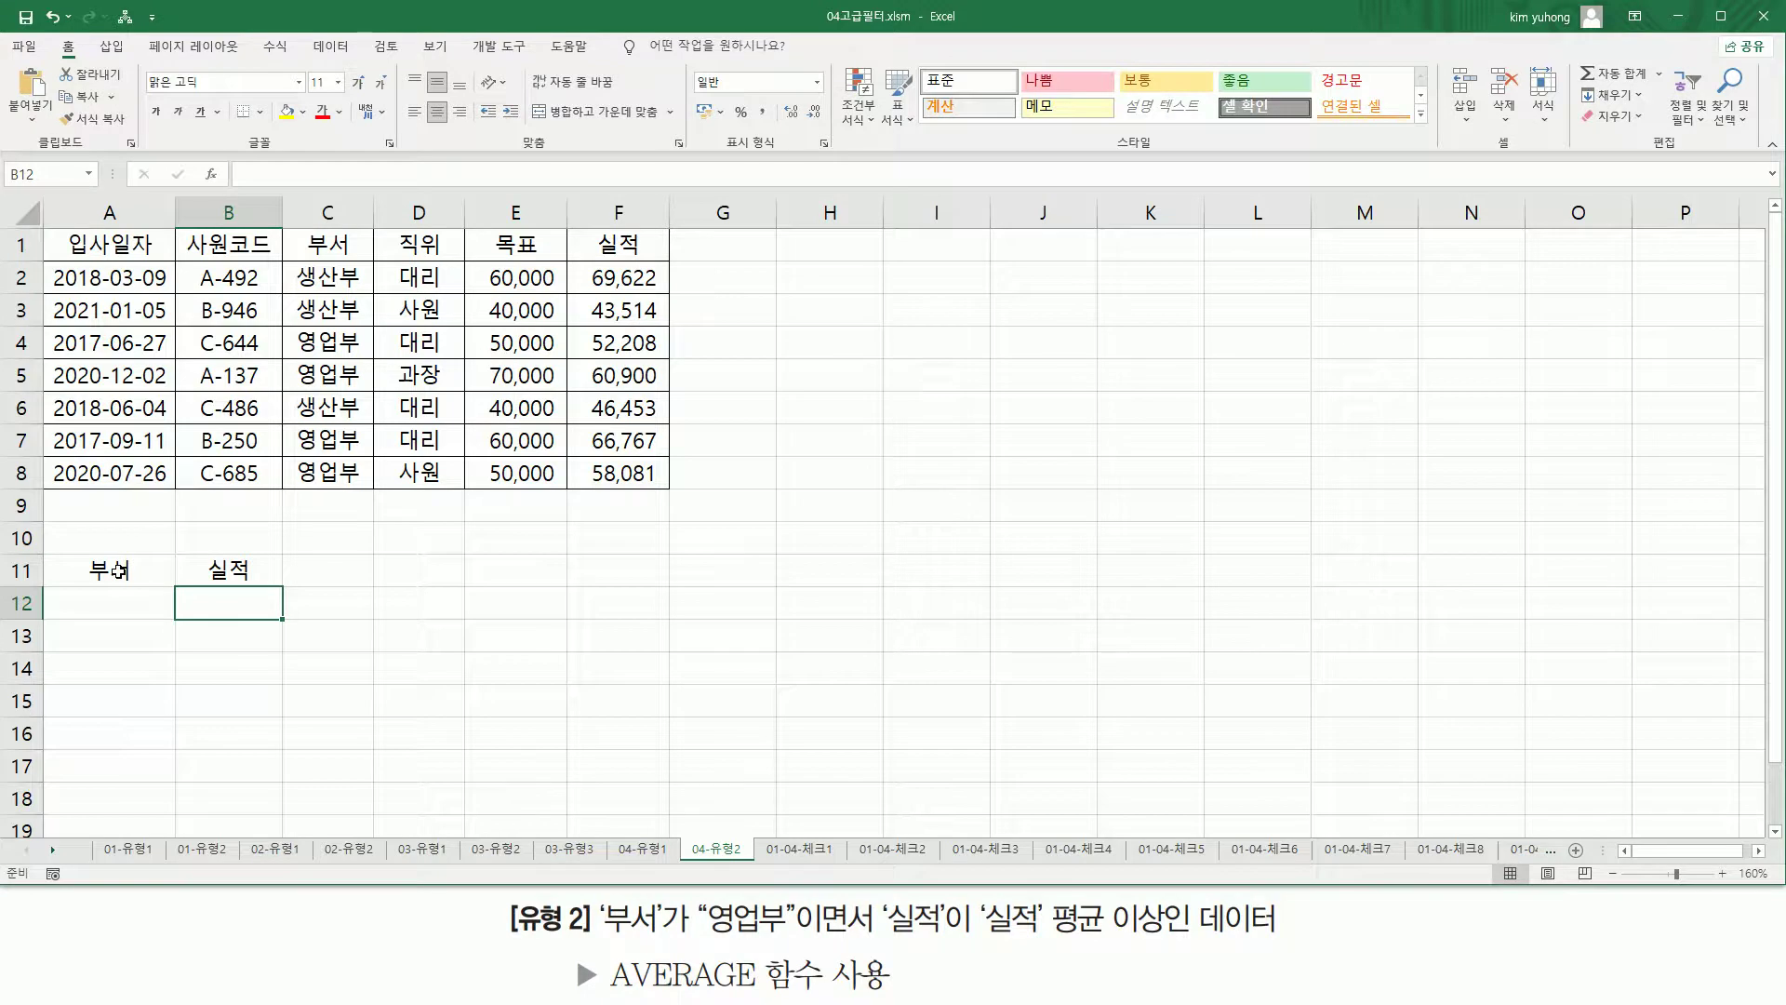
- Enter 영업부 in cell A12 as the condition under the 부서 heading
{"action": "left_click", "coordinate": [122, 600]}
{"action": "type", "text": "영업부"}
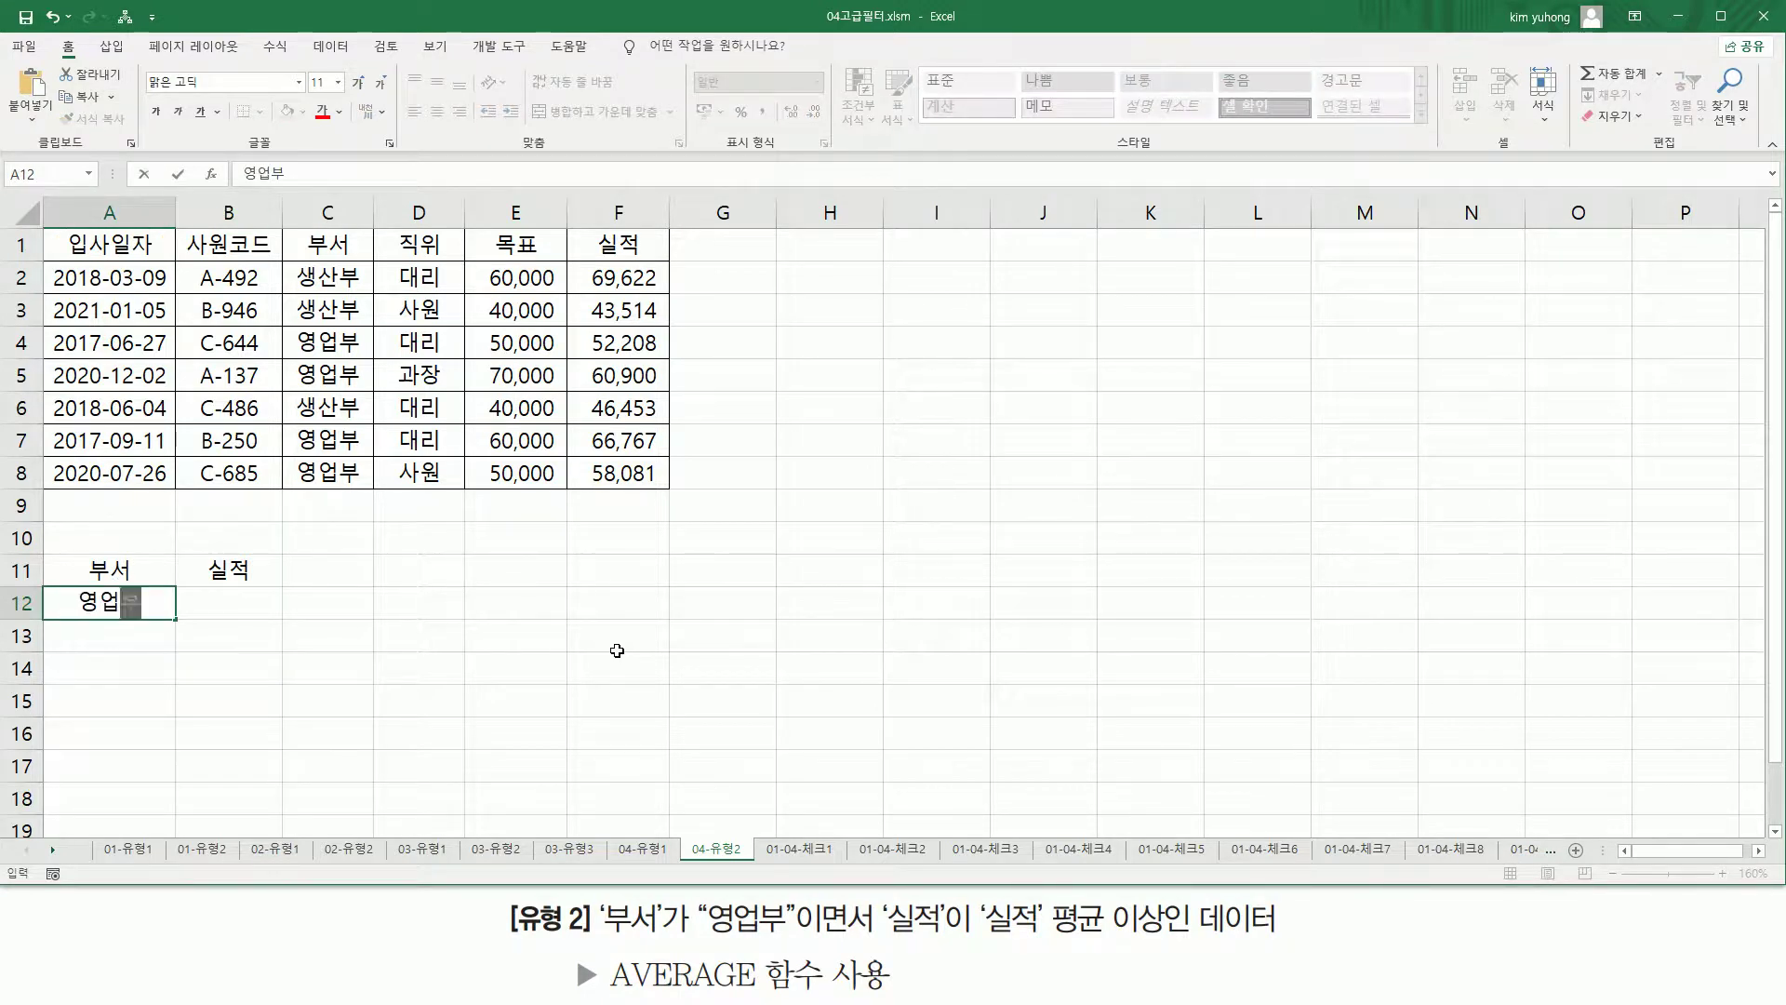
{"action": "key", "text": "Return"}
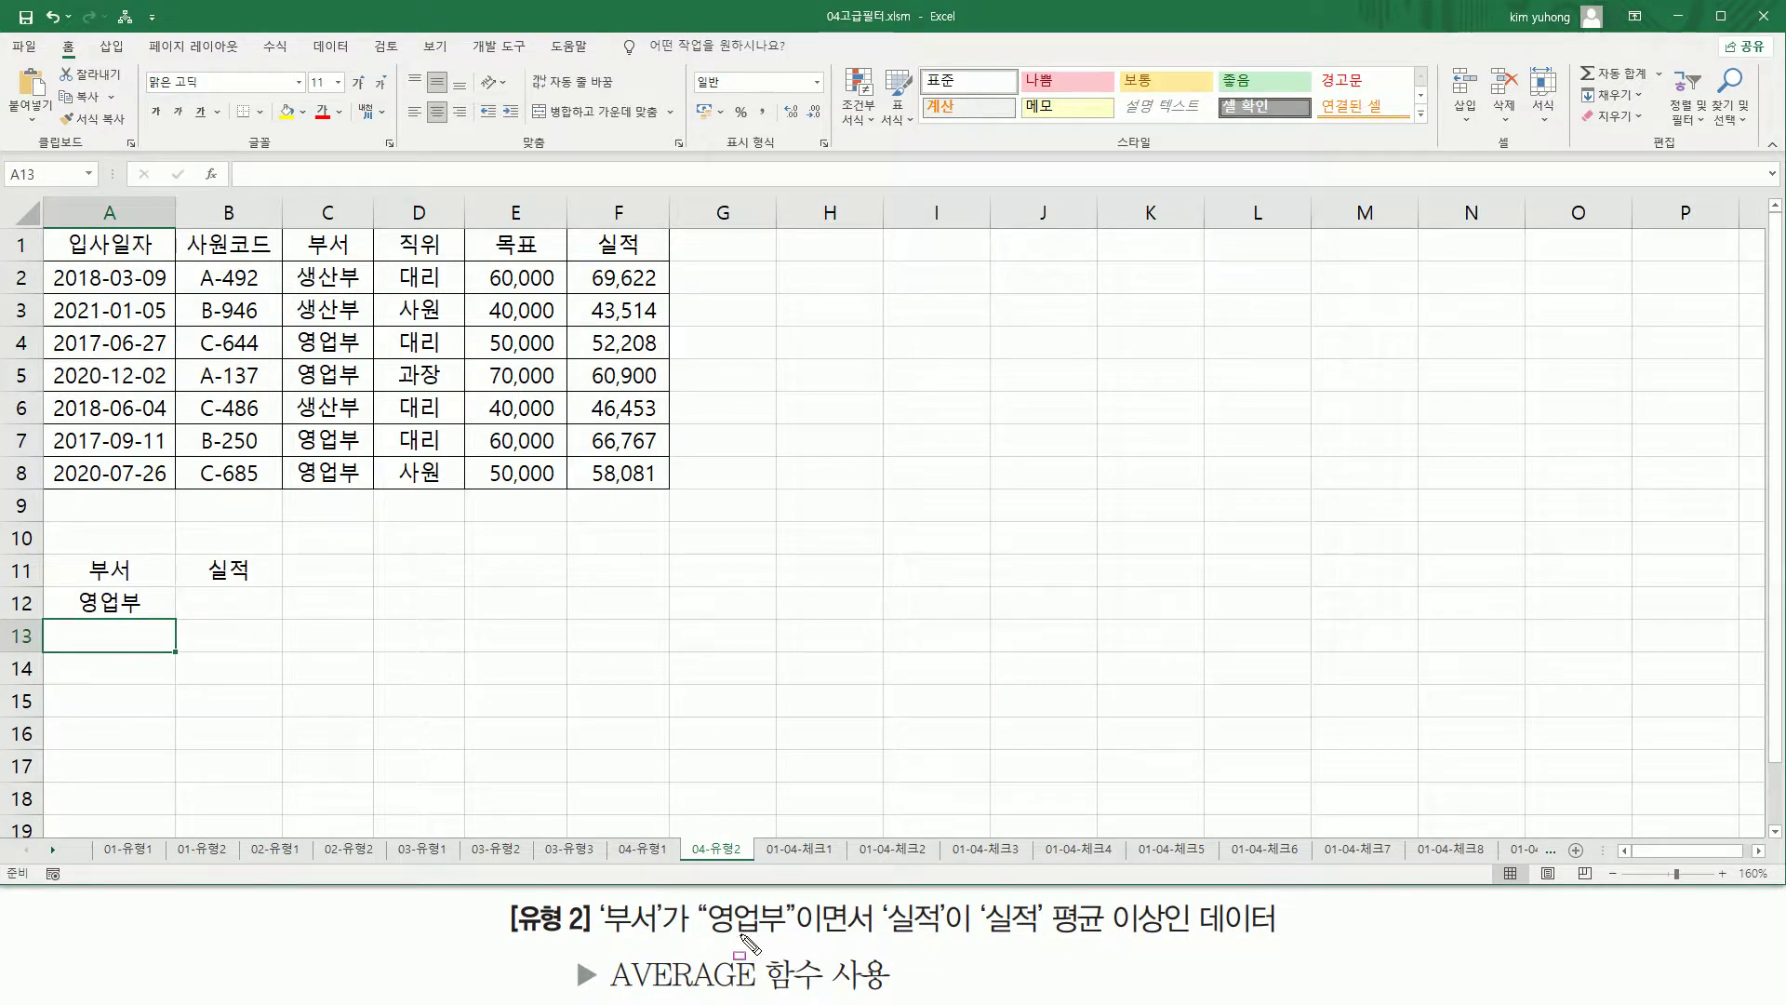
{"action": "left_click_drag", "start_coordinate": [602, 937], "coordinate": [1174, 939]}
{"action": "left_click_drag", "start_coordinate": [796, 899], "coordinate": [874, 936]}
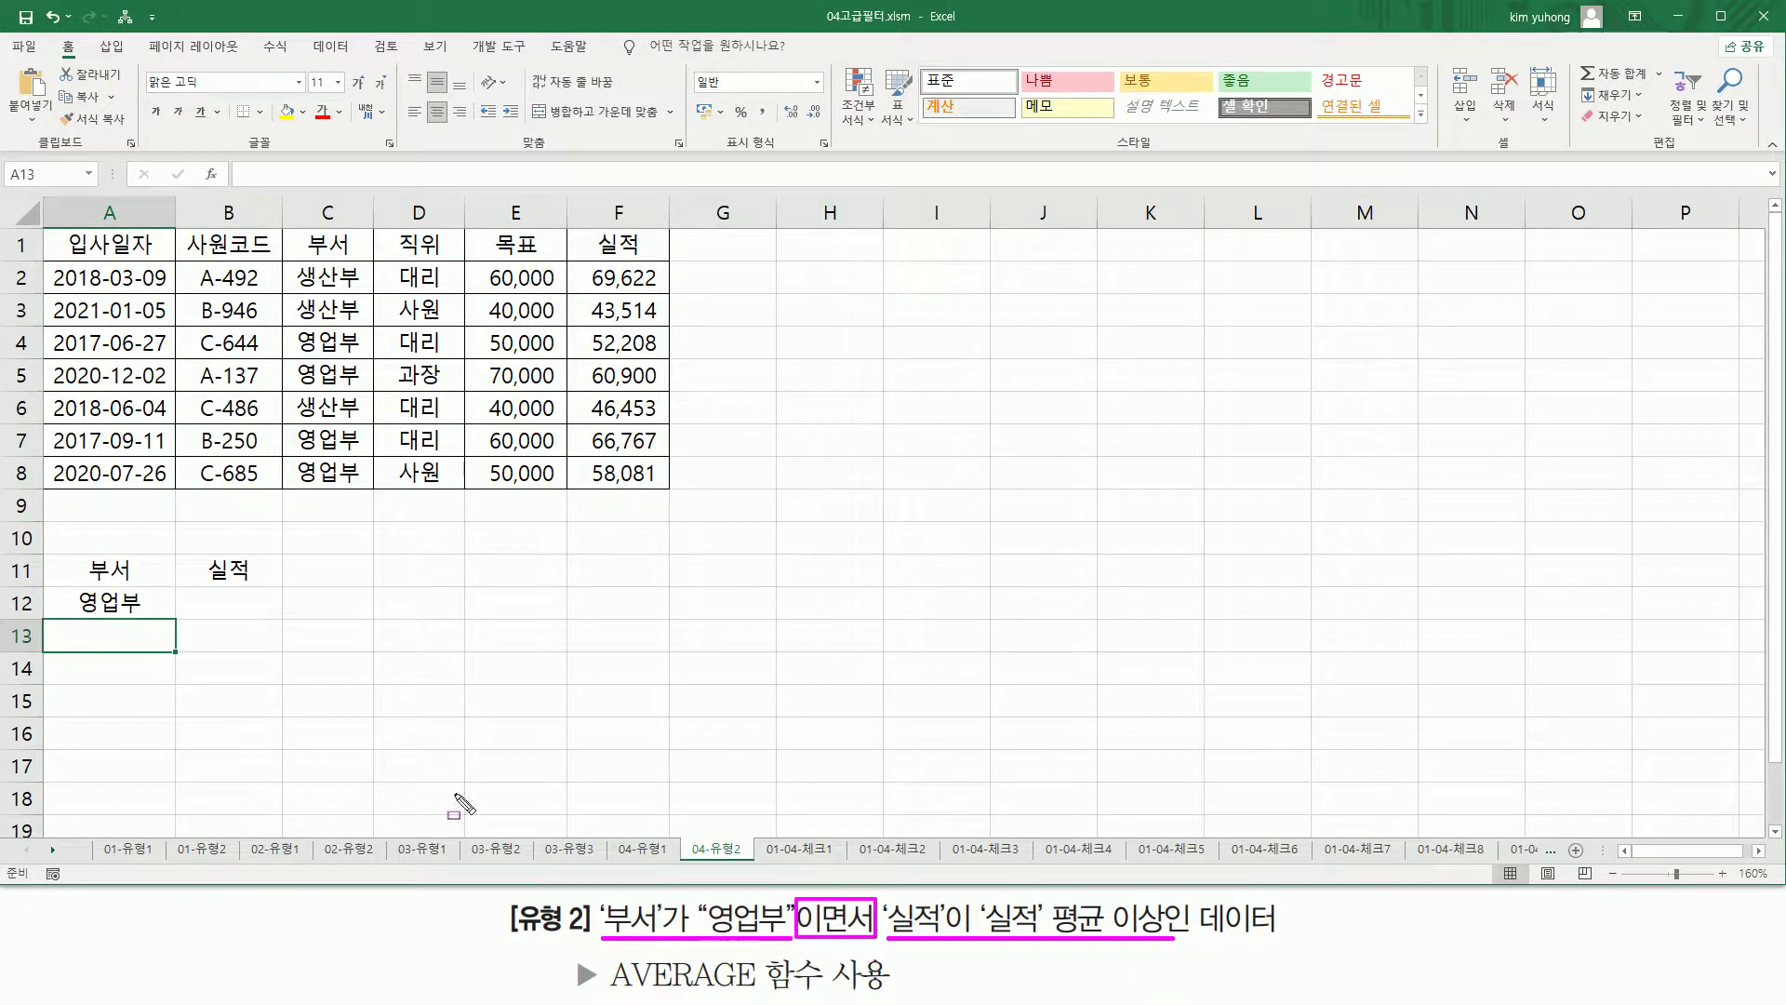
{"action": "left_click_drag", "start_coordinate": [194, 590], "coordinate": [267, 614]}
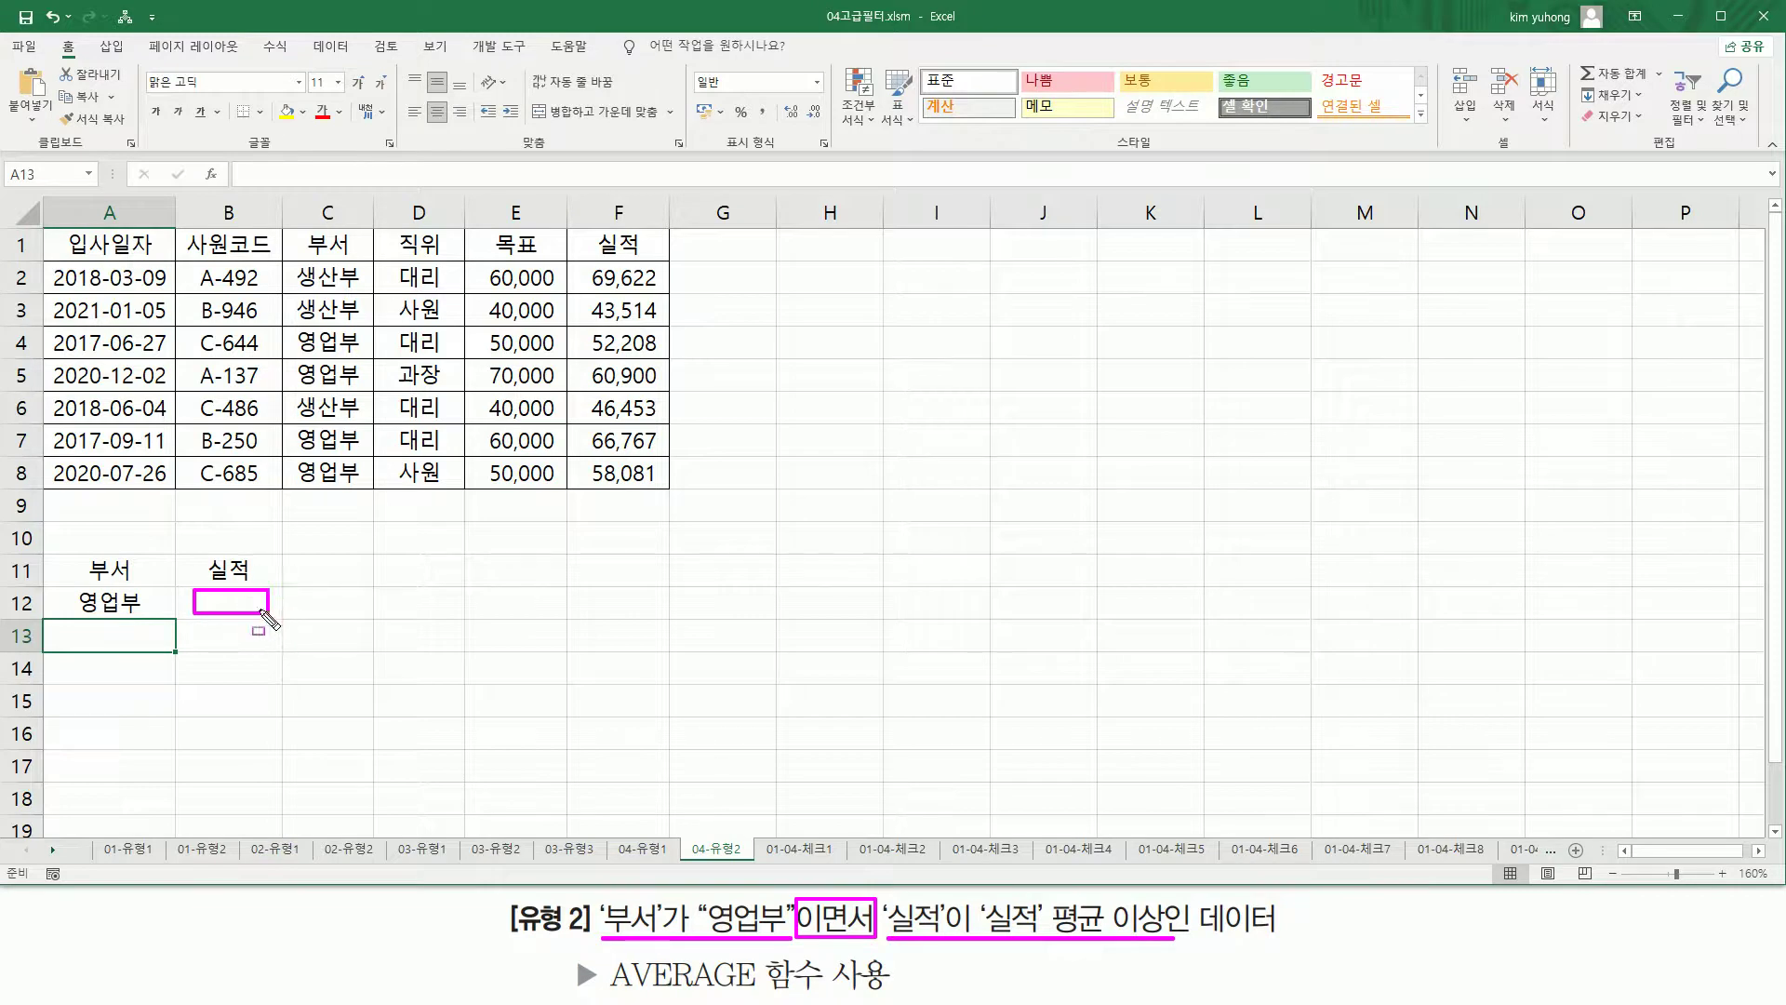
{"action": "left_click_drag", "start_coordinate": [978, 893], "coordinate": [1113, 958]}
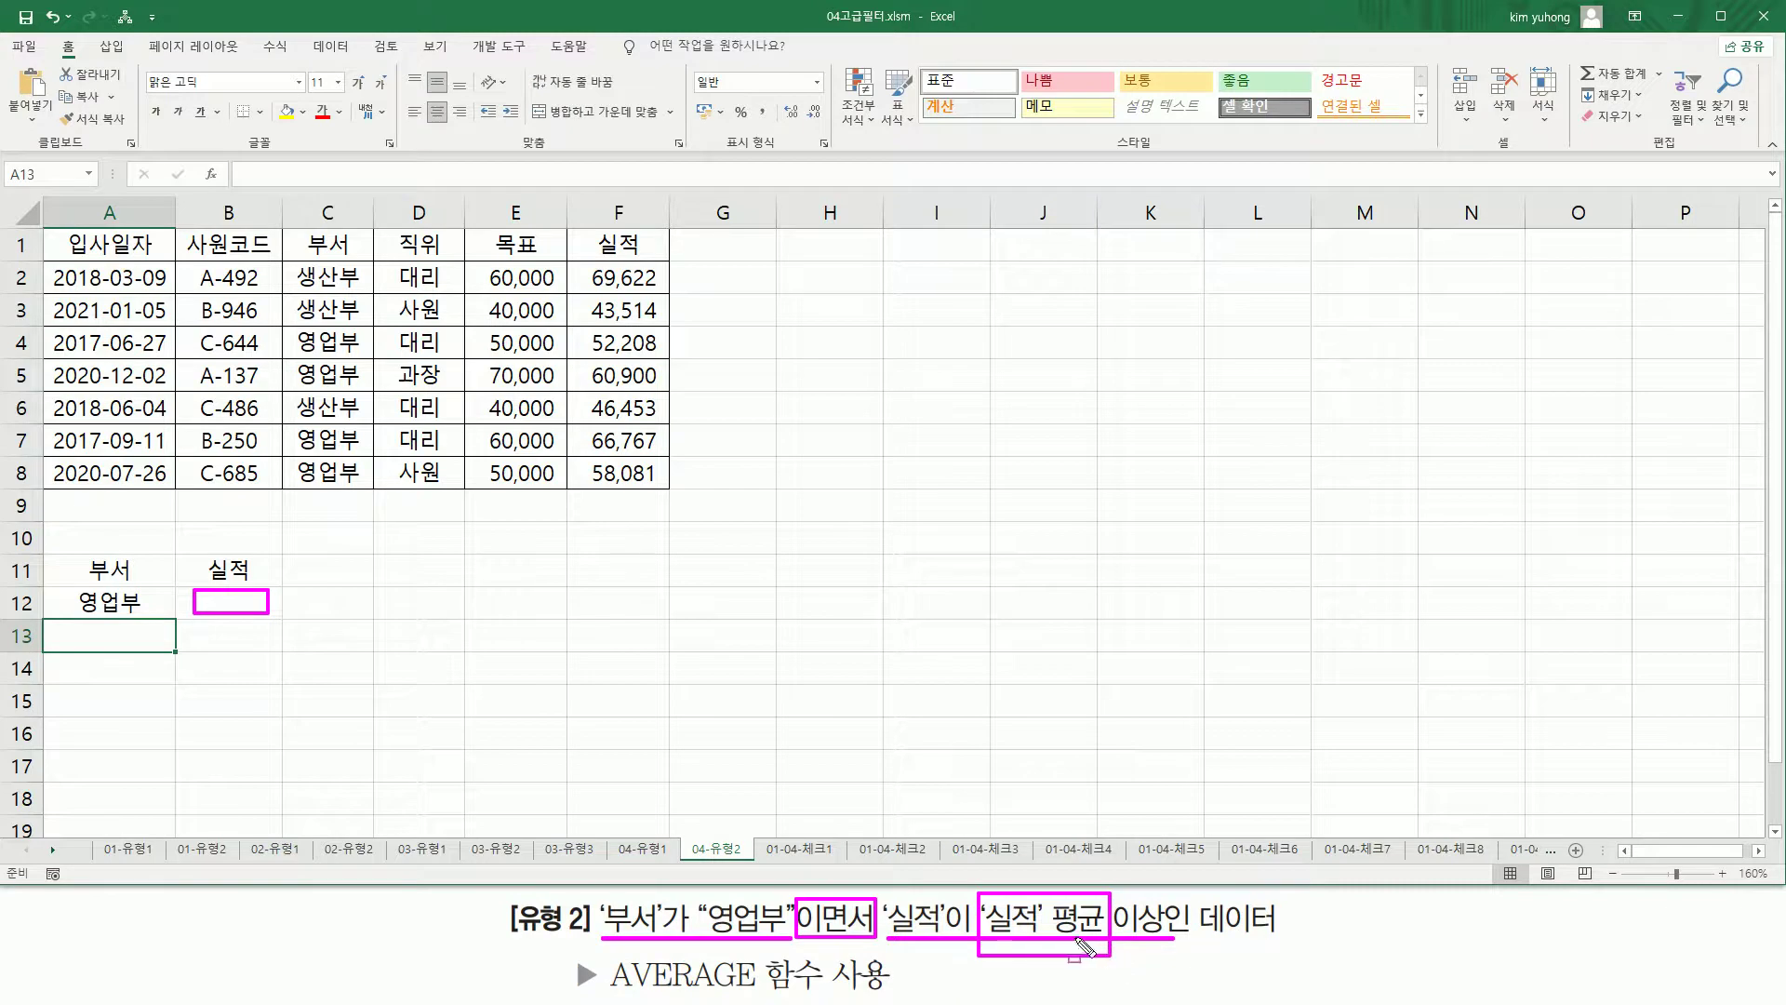
{"action": "mouse_move", "coordinate": [575, 262]}
{"action": "left_mouse_down"}
{"action": "mouse_move", "coordinate": [632, 472]}
{"action": "mouse_move", "coordinate": [666, 490]}
{"action": "left_mouse_up"}
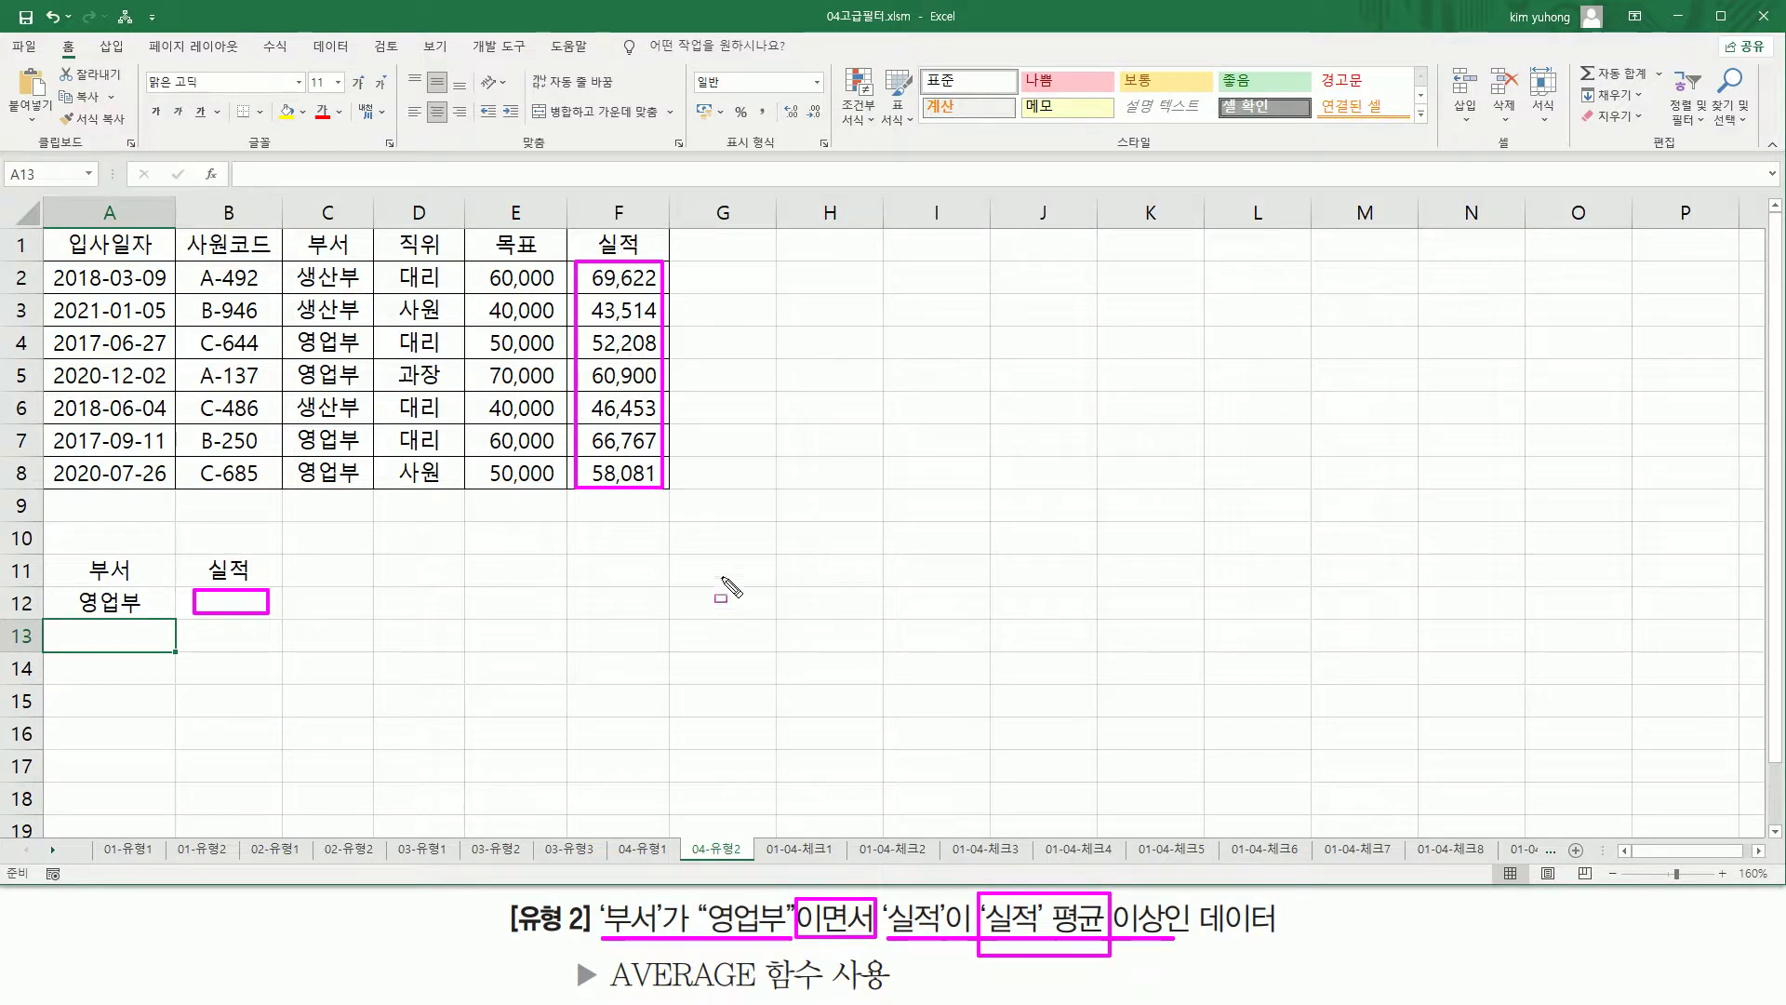
{"action": "left_click_drag", "start_coordinate": [604, 996], "coordinate": [731, 996]}
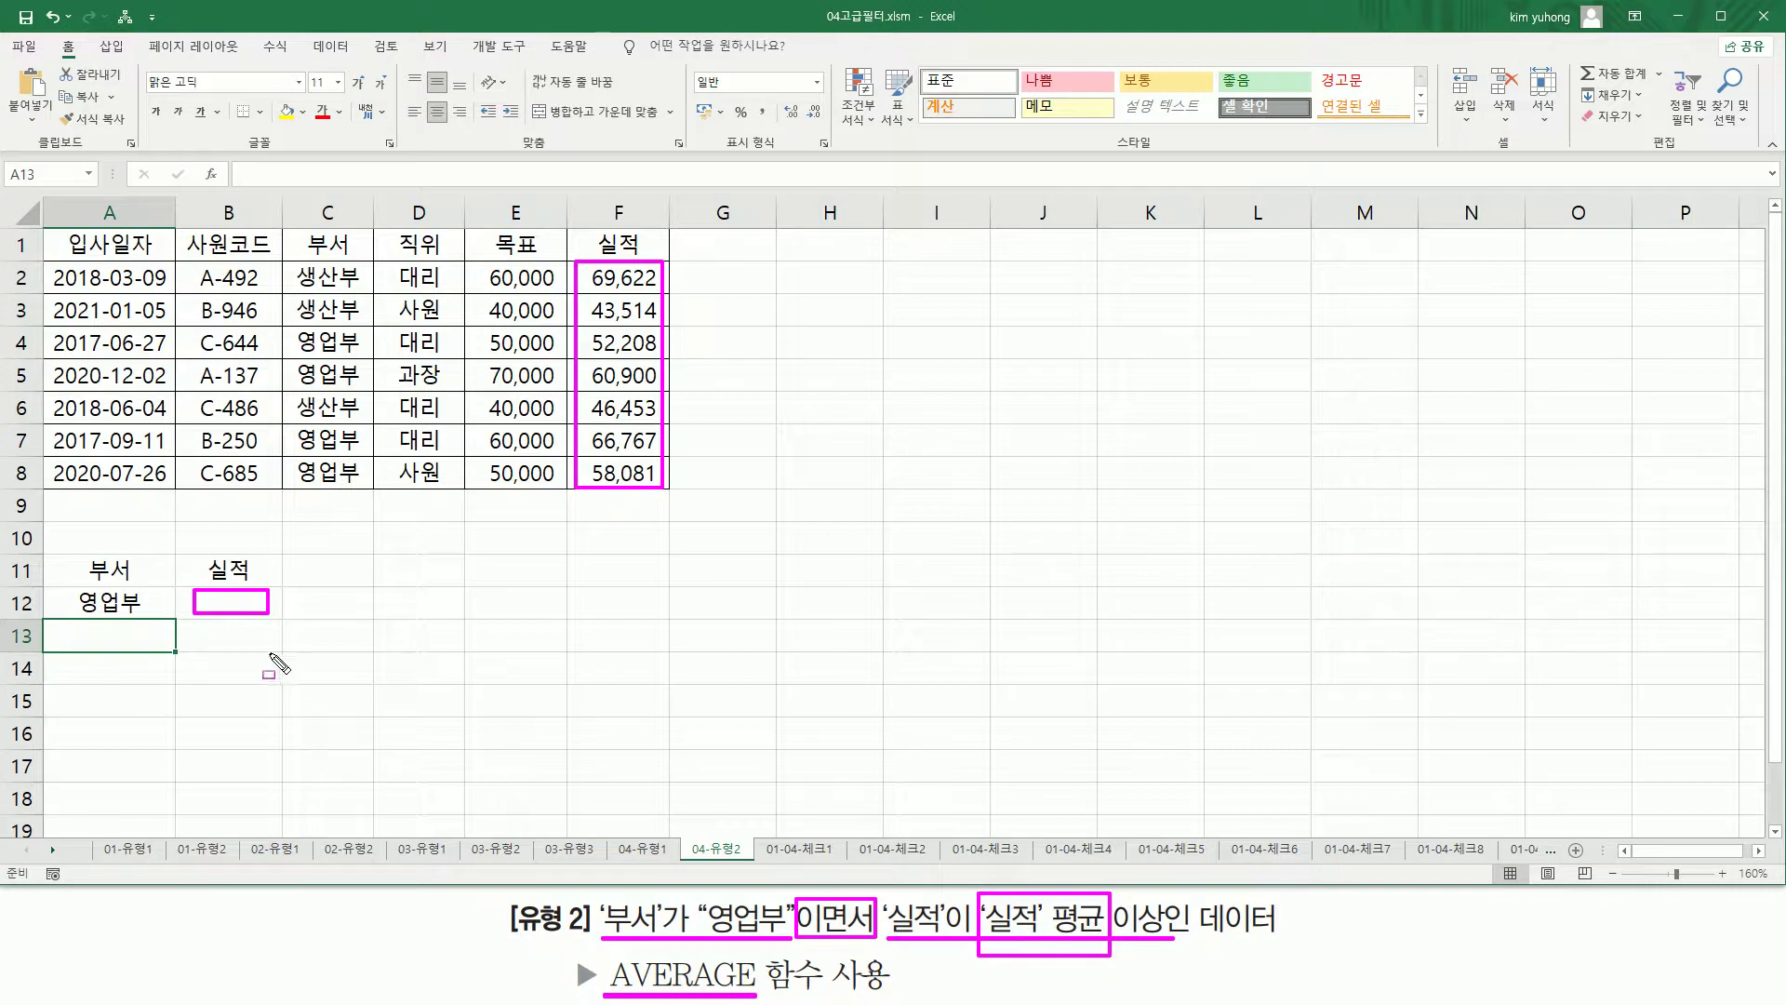
- Begin an AVERAGE formula in cell B12 under the 실적 criteria heading
{"action": "key", "text": "Escape"}
{"action": "left_click", "coordinate": [240, 600]}
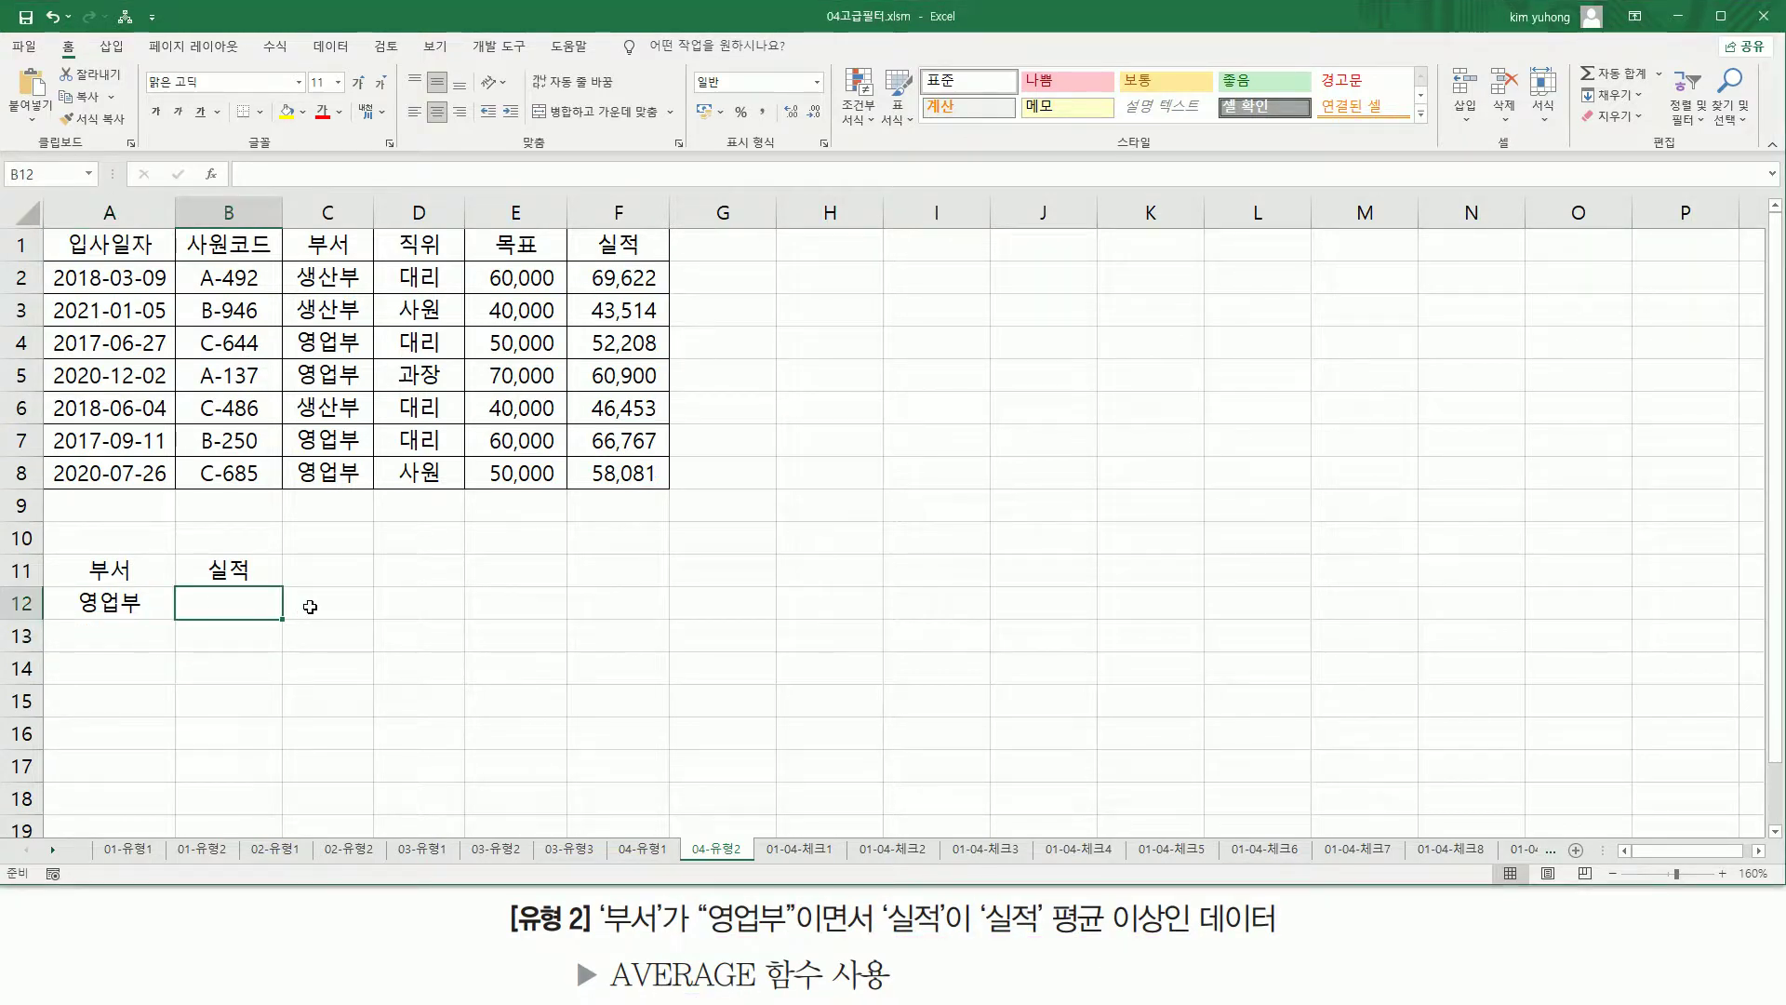
{"action": "type", "text": "₩"}
{"action": "key", "text": "BackSpace"}
{"action": "type", "text": "=av"}
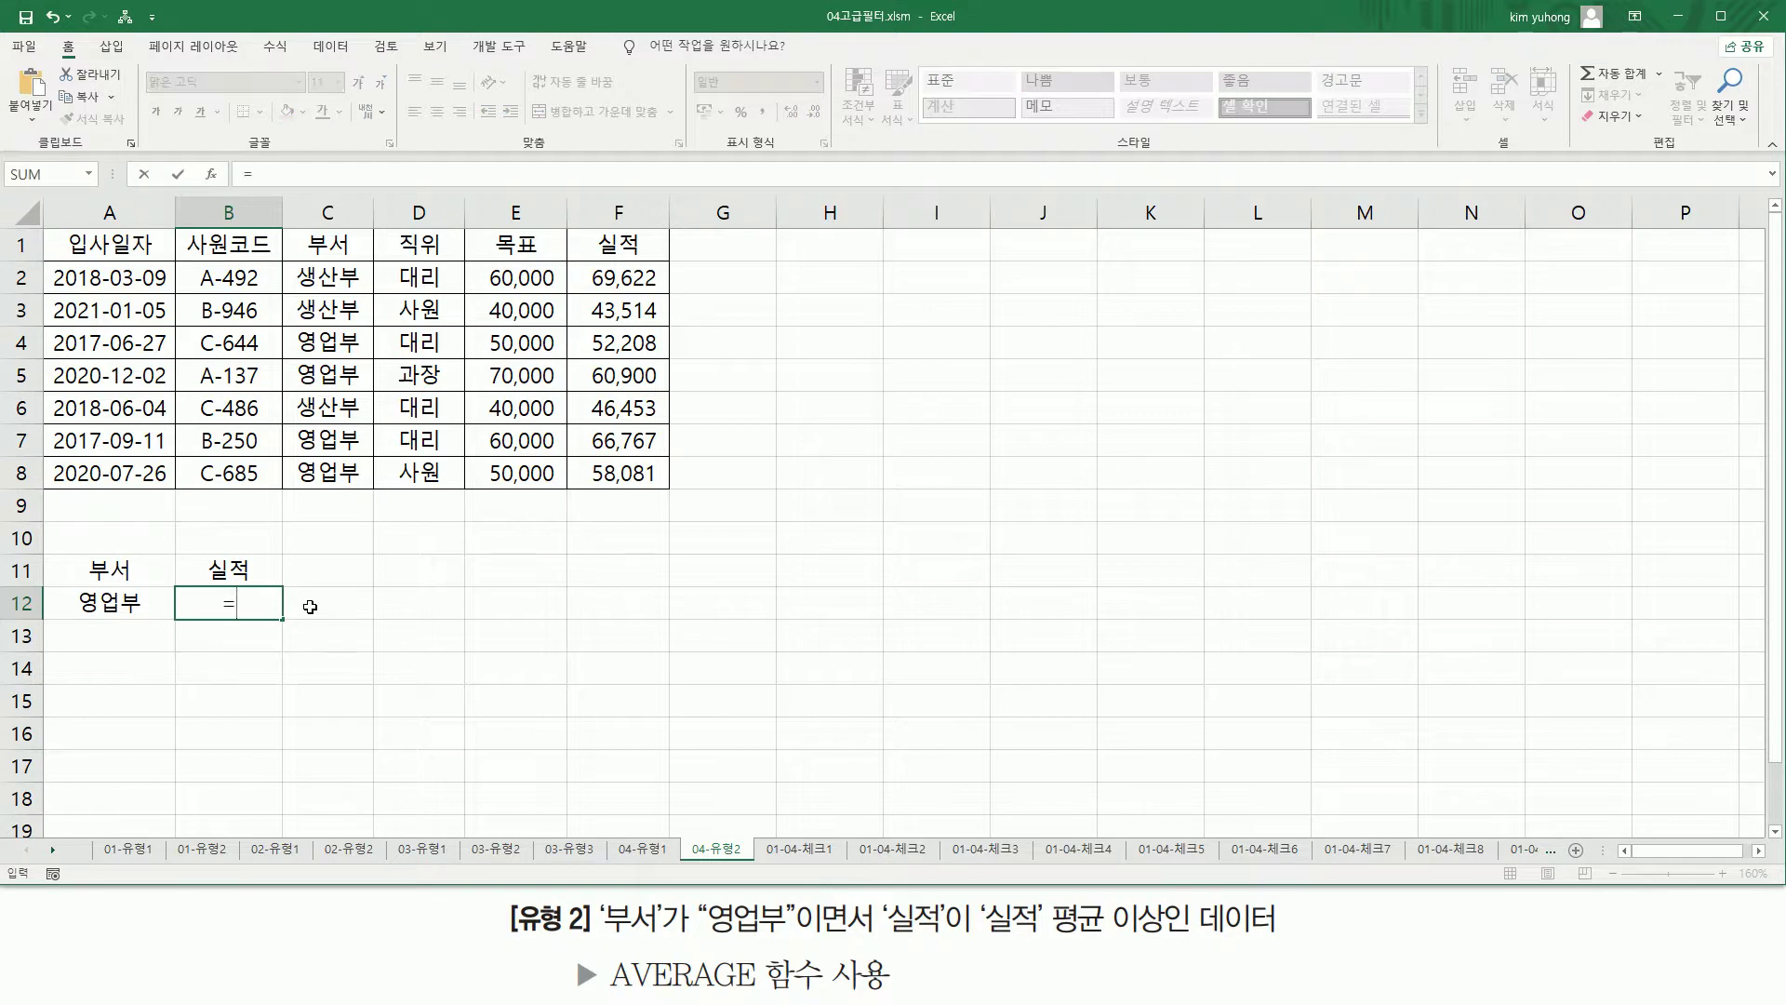
{"action": "key", "text": "BackSpace"}
{"action": "key", "text": "BackSpace"}
{"action": "key", "text": "Hangul"}
{"action": "type", "text": "ㅁ"}
{"action": "type", "text": "A"}
{"action": "key", "text": "BackSpace"}
{"action": "key", "text": "BackSpace"}
{"action": "type", "text": "AVERAGE("}
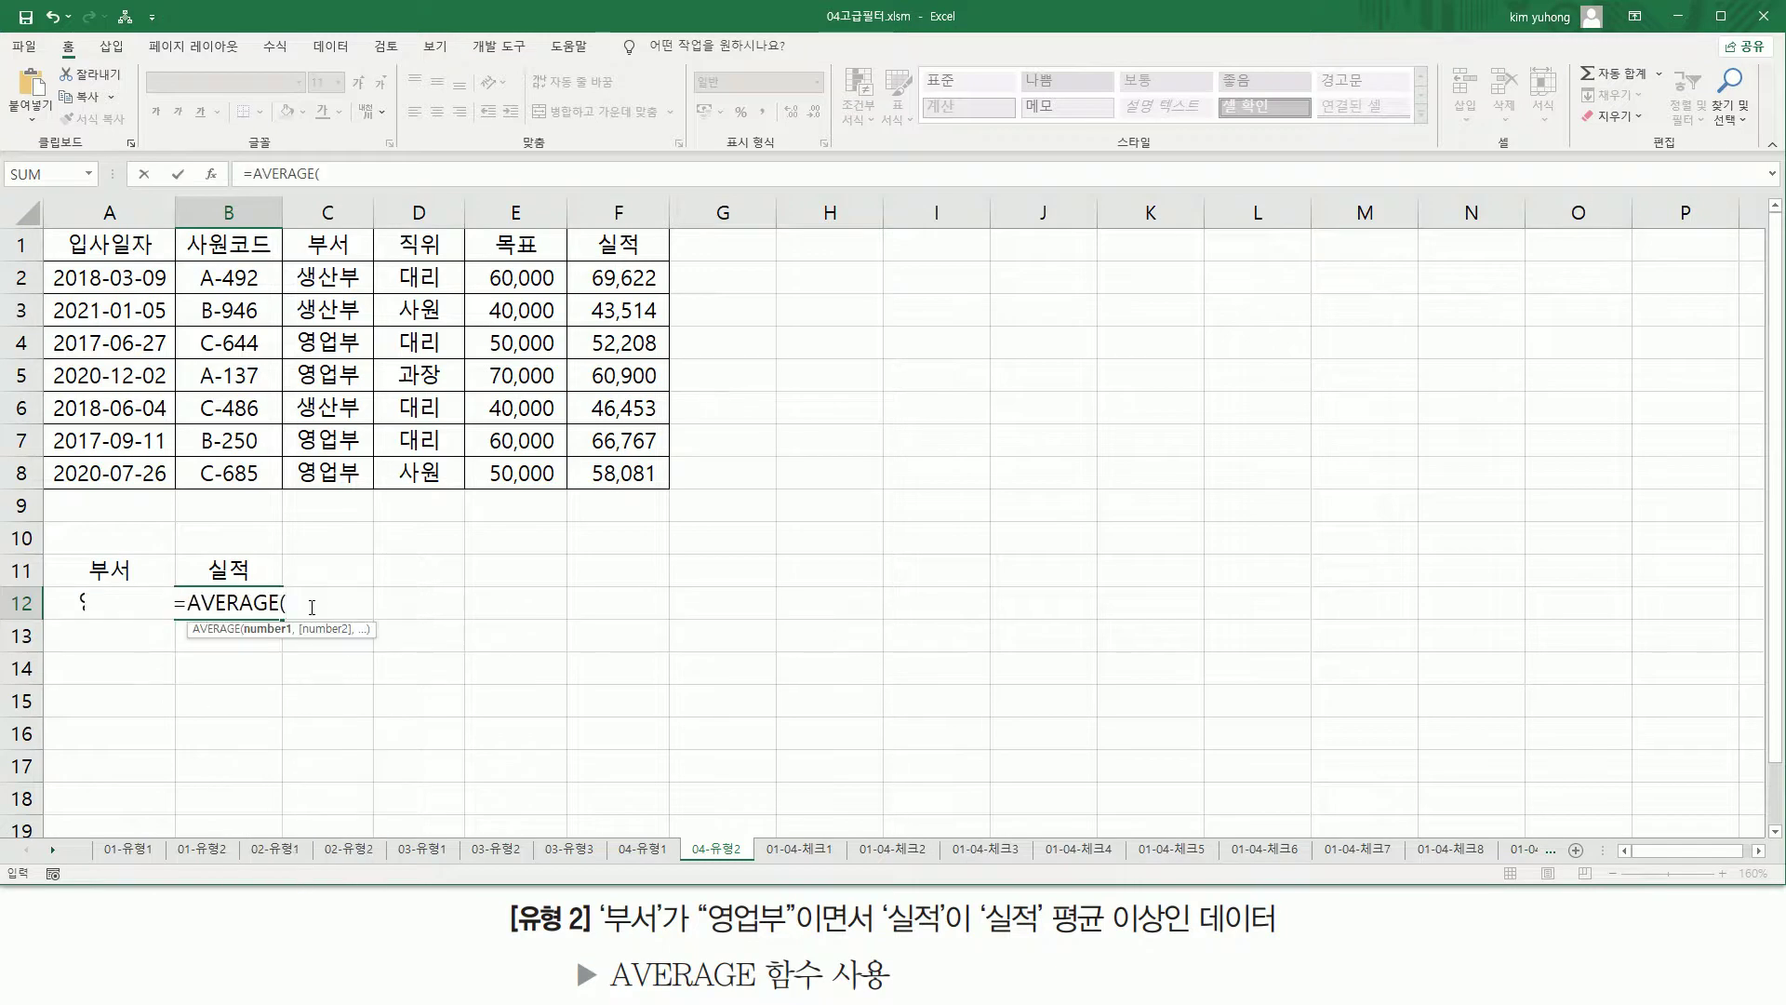
- Complete the AVERAGE formula in B12 with the 실적 values as the absolute range $F$2:$F$8 and enter it
{"action": "left_click_drag", "start_coordinate": [614, 279], "coordinate": [638, 491]}
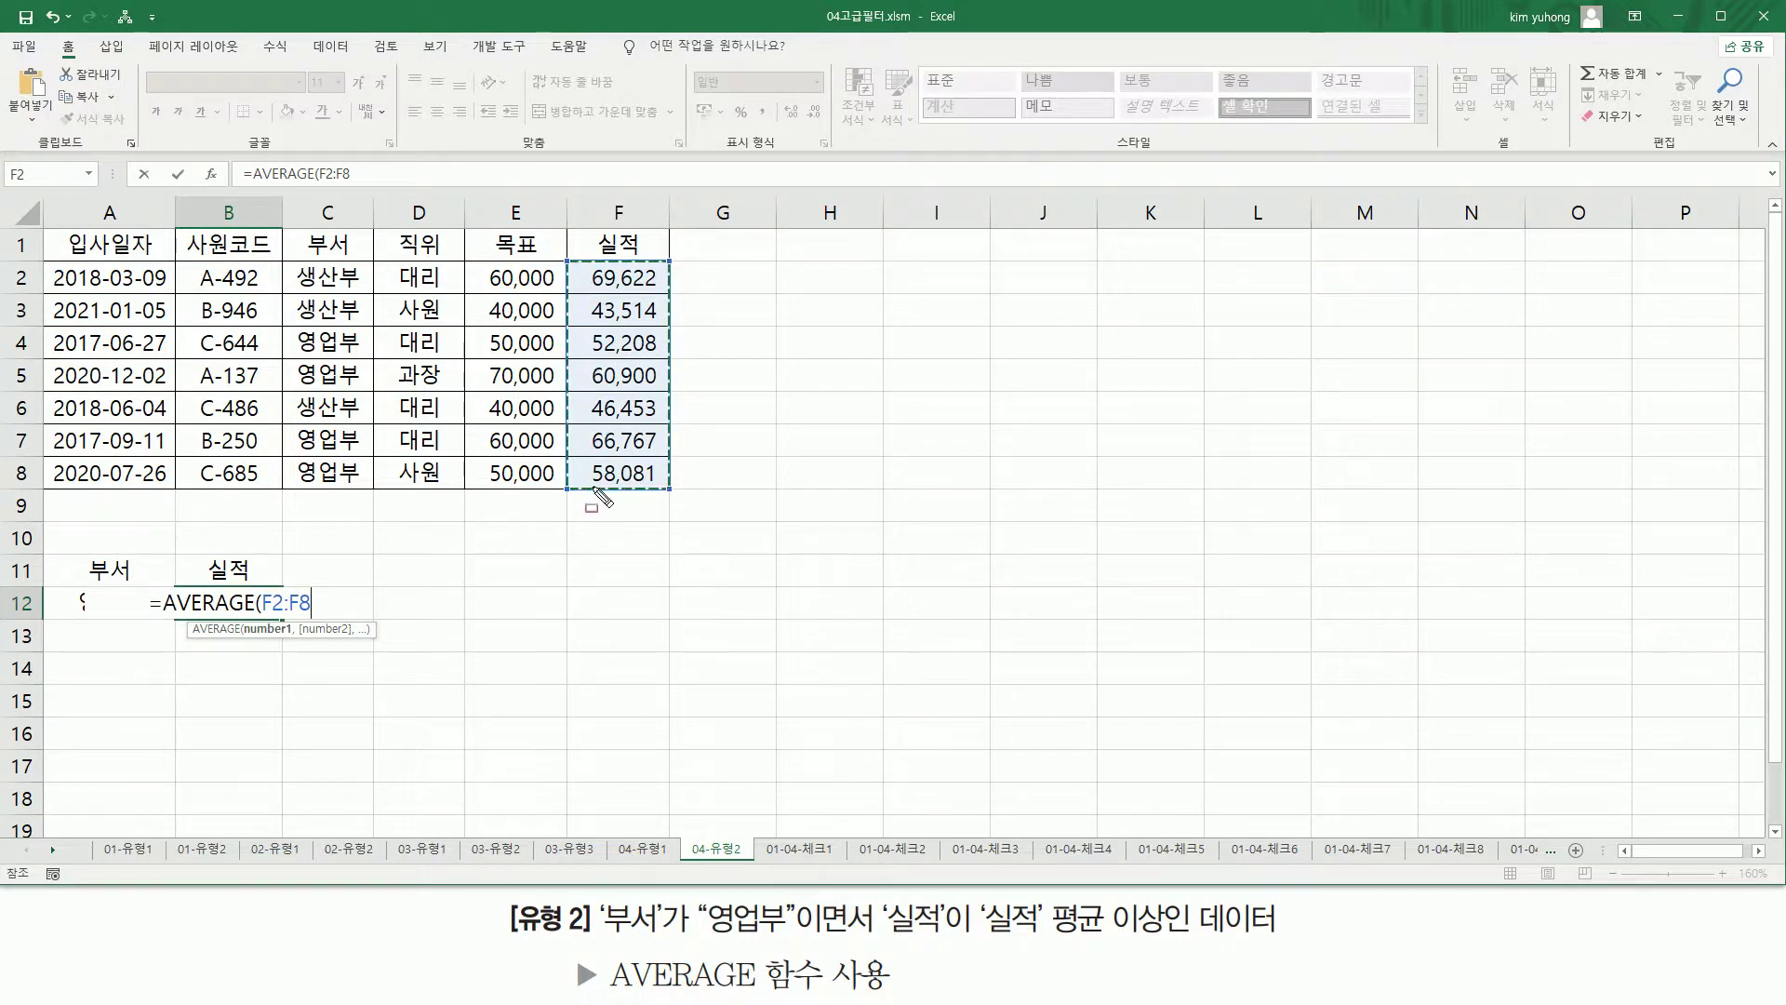
{"action": "left_click_drag", "start_coordinate": [268, 613], "coordinate": [317, 614]}
{"action": "mouse_move", "coordinate": [576, 269]}
{"action": "left_mouse_down"}
{"action": "mouse_move", "coordinate": [665, 350]}
{"action": "mouse_move", "coordinate": [666, 485]}
{"action": "left_mouse_up"}
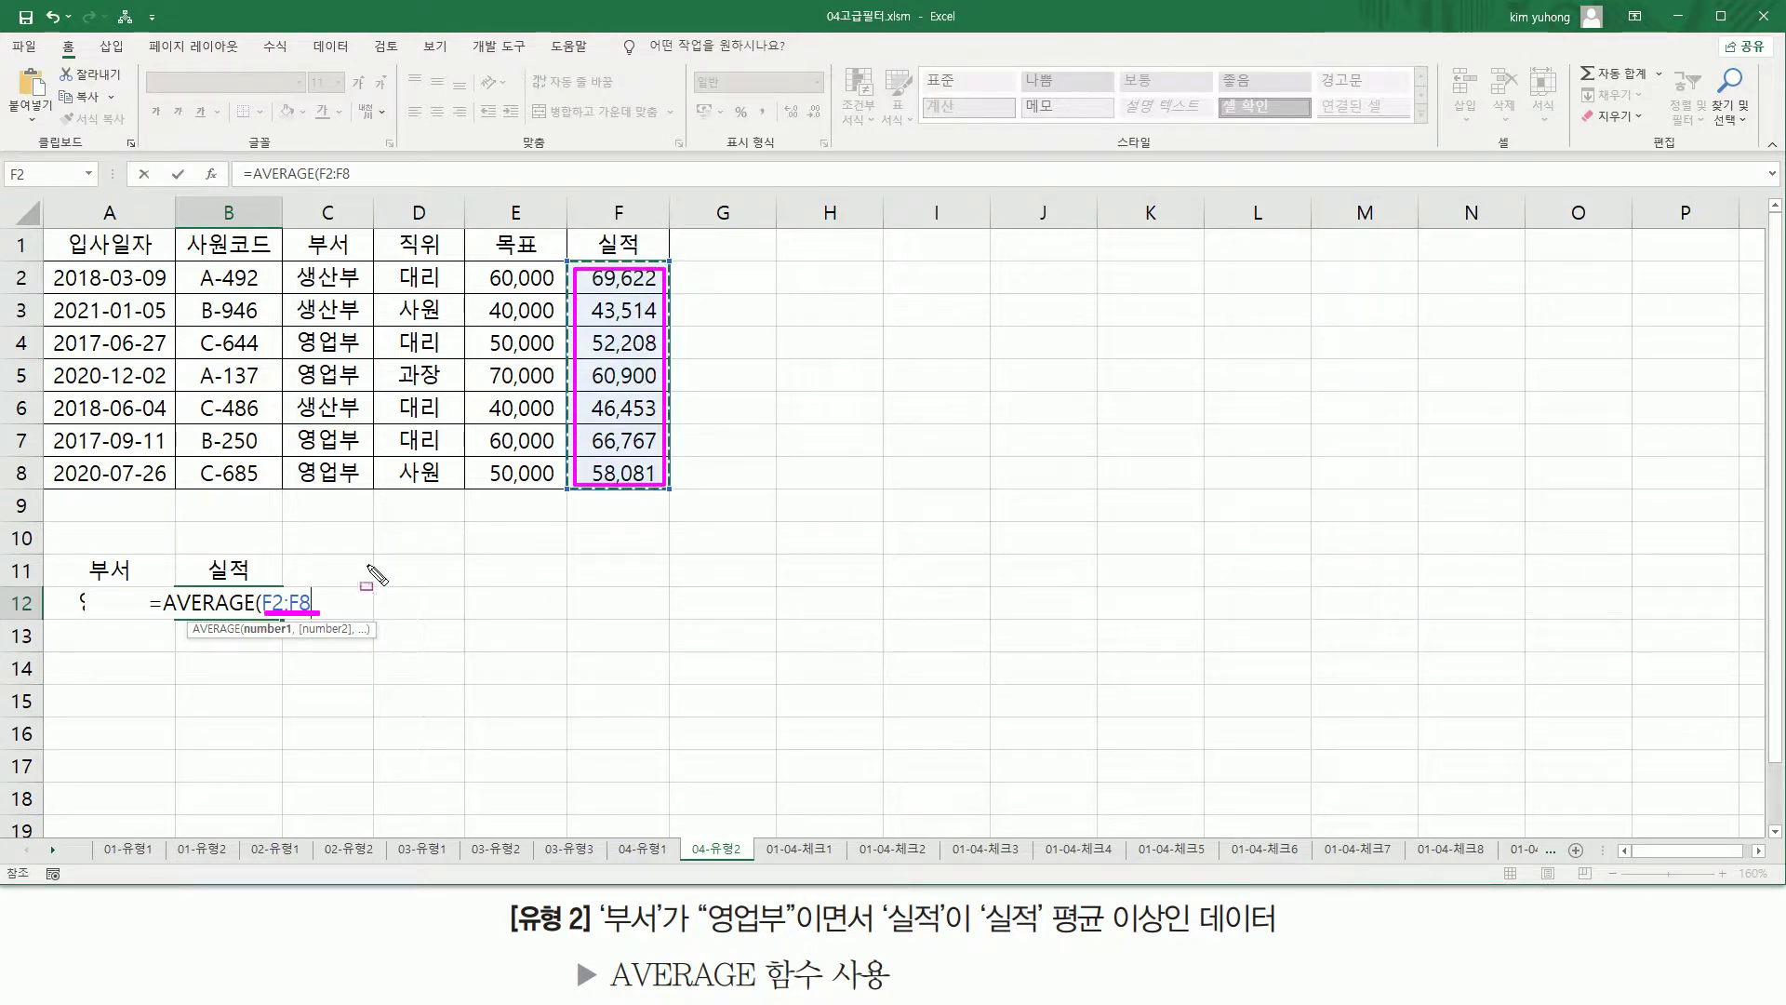
{"action": "key", "text": "Escape"}
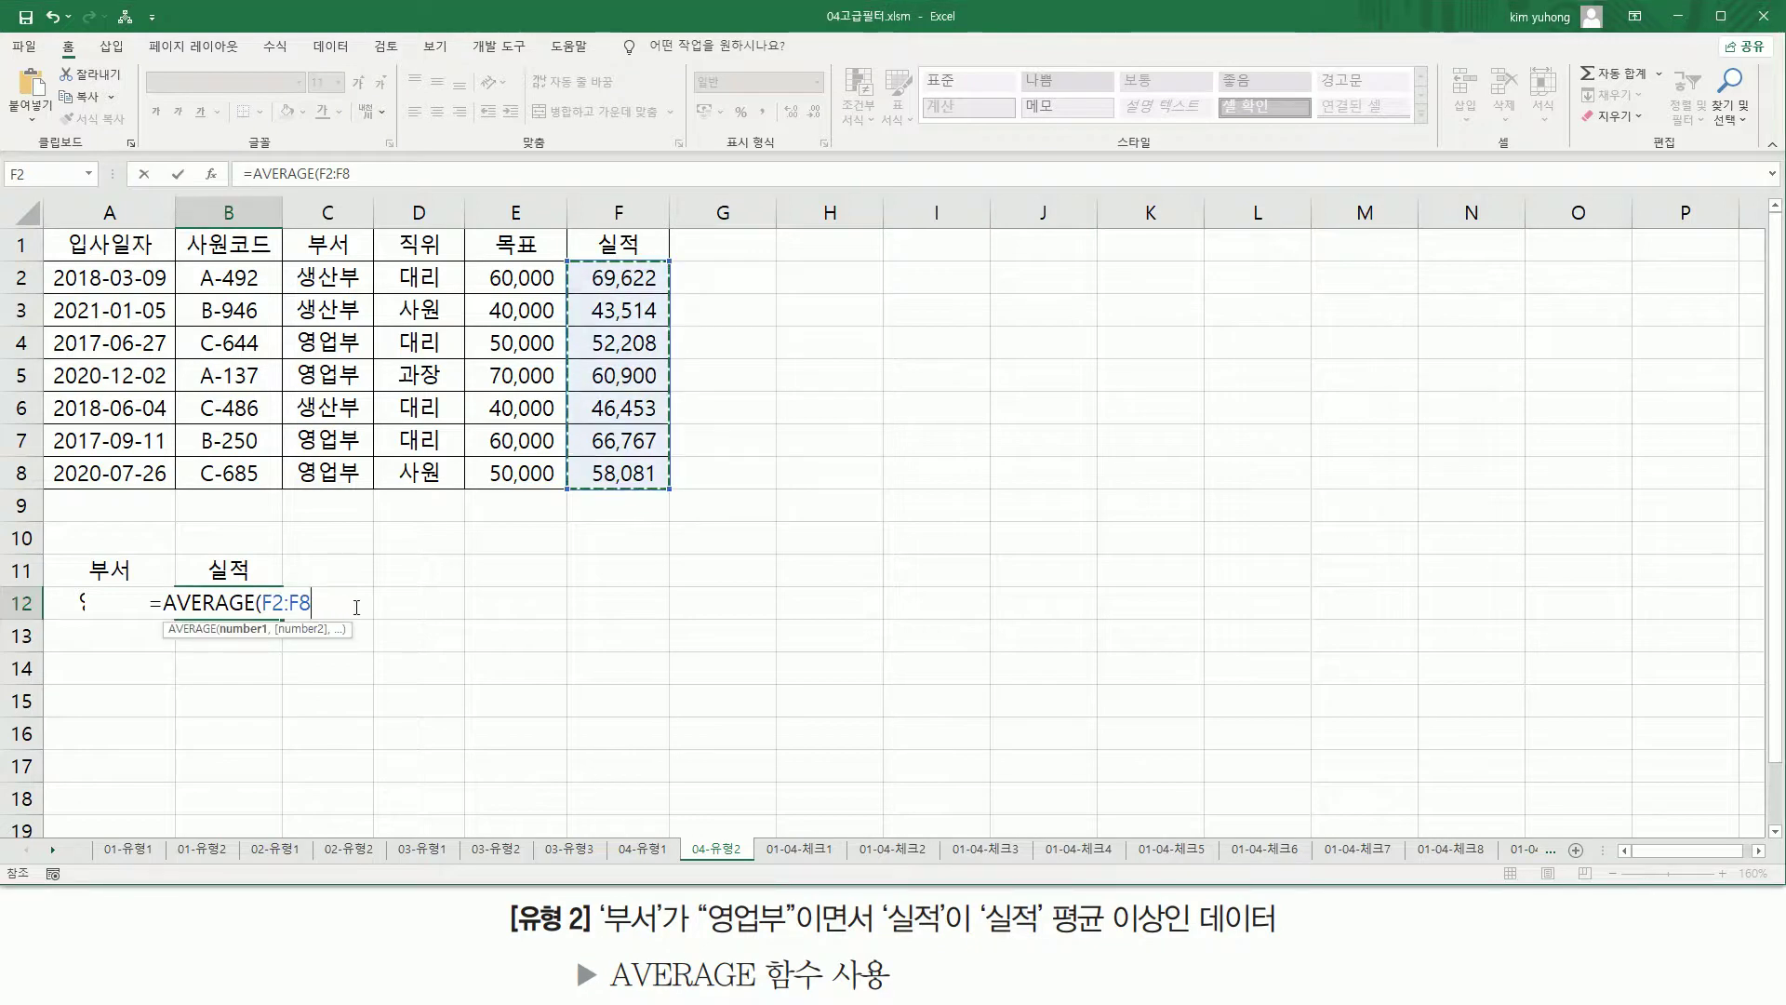
{"action": "key", "text": "F4"}
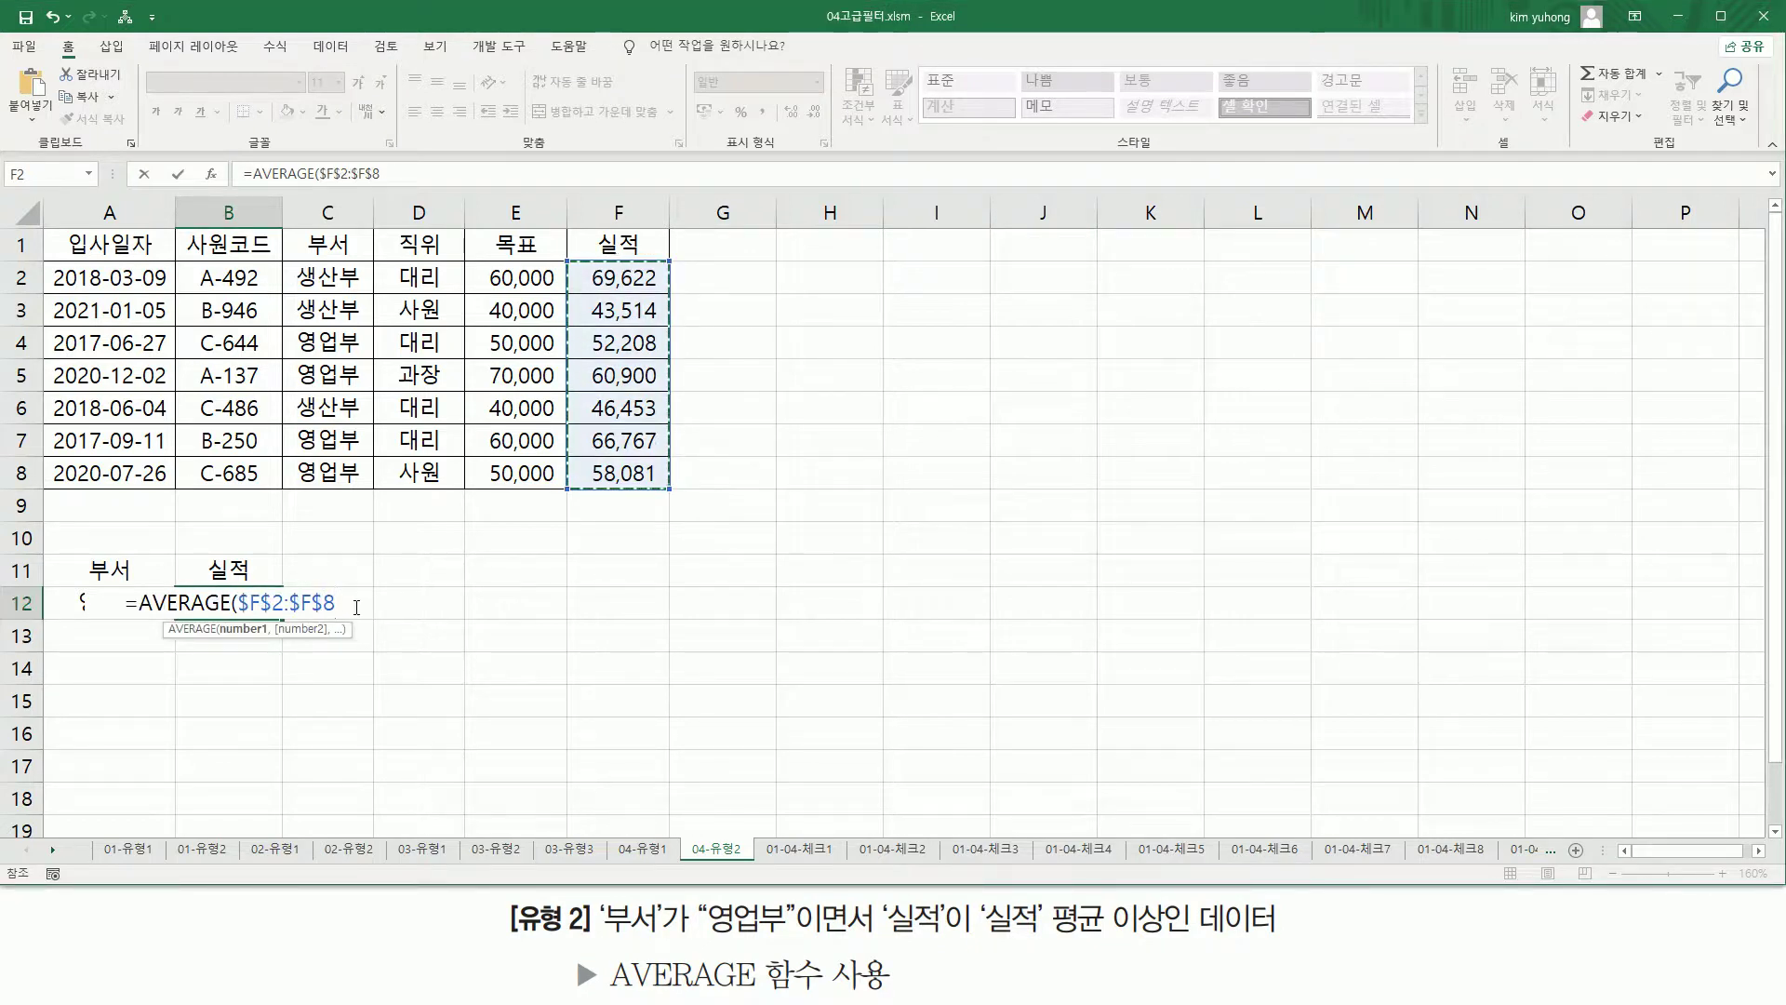
{"action": "type", "text": ")"}
{"action": "key", "text": "Return"}
{"action": "key", "text": "Up"}
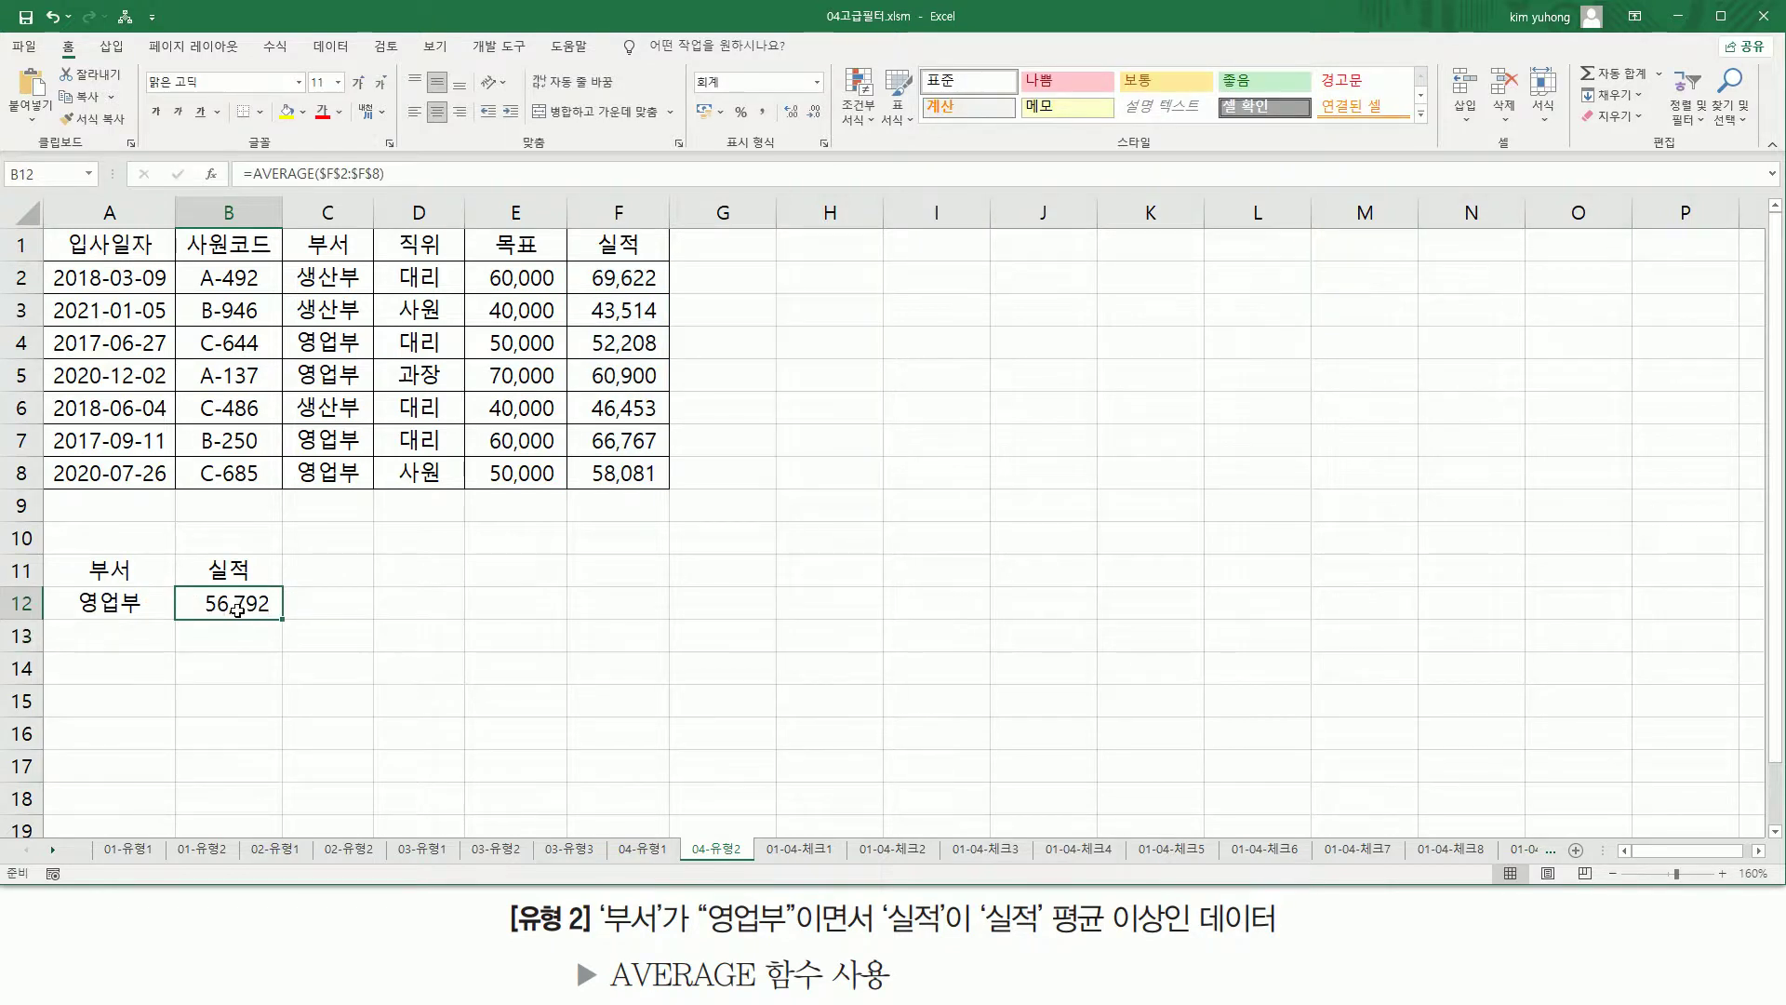
- Copy the AVERAGE($F$2:$F$8) expression from the formula in B12 and remove it, keeping only the equals sign
{"action": "double_click", "coordinate": [236, 609]}
{"action": "left_click_drag", "start_coordinate": [135, 603], "coordinate": [672, 605]}
{"action": "left_click", "coordinate": [136, 605]}
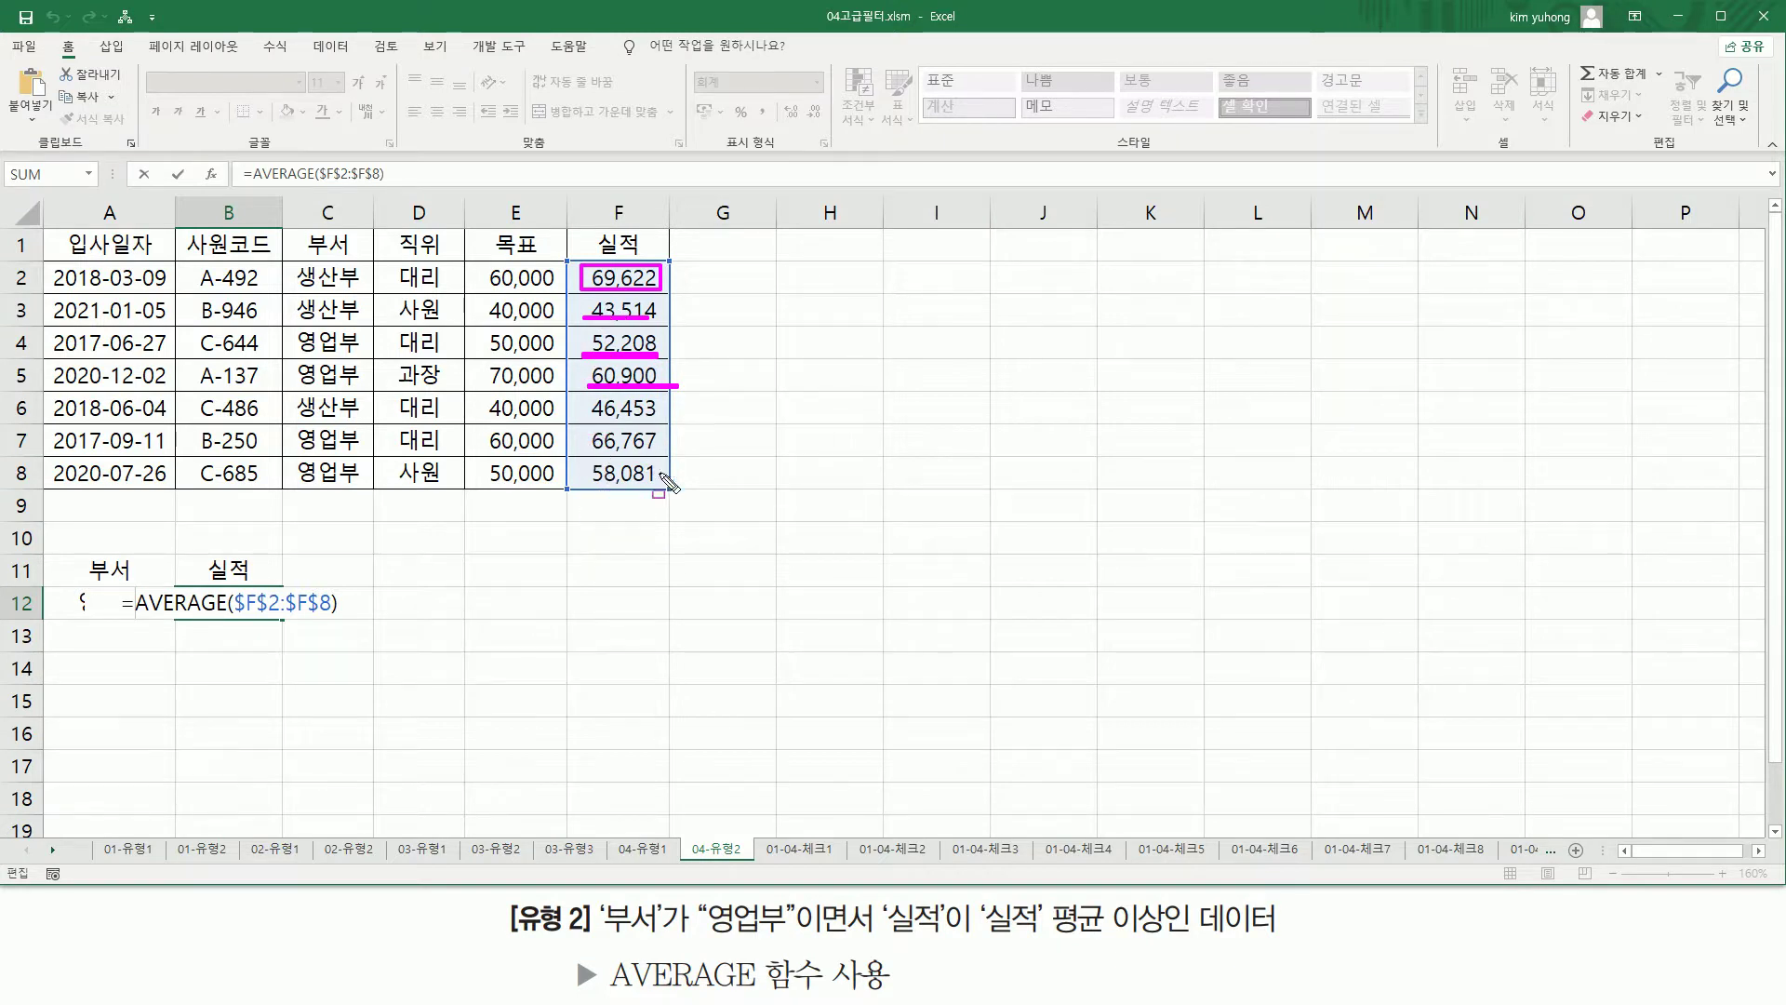
{"action": "mouse_move", "coordinate": [563, 257]}
{"action": "left_mouse_down"}
{"action": "mouse_move", "coordinate": [562, 326]}
{"action": "mouse_move", "coordinate": [668, 487]}
{"action": "mouse_move", "coordinate": [564, 256]}
{"action": "left_mouse_up"}
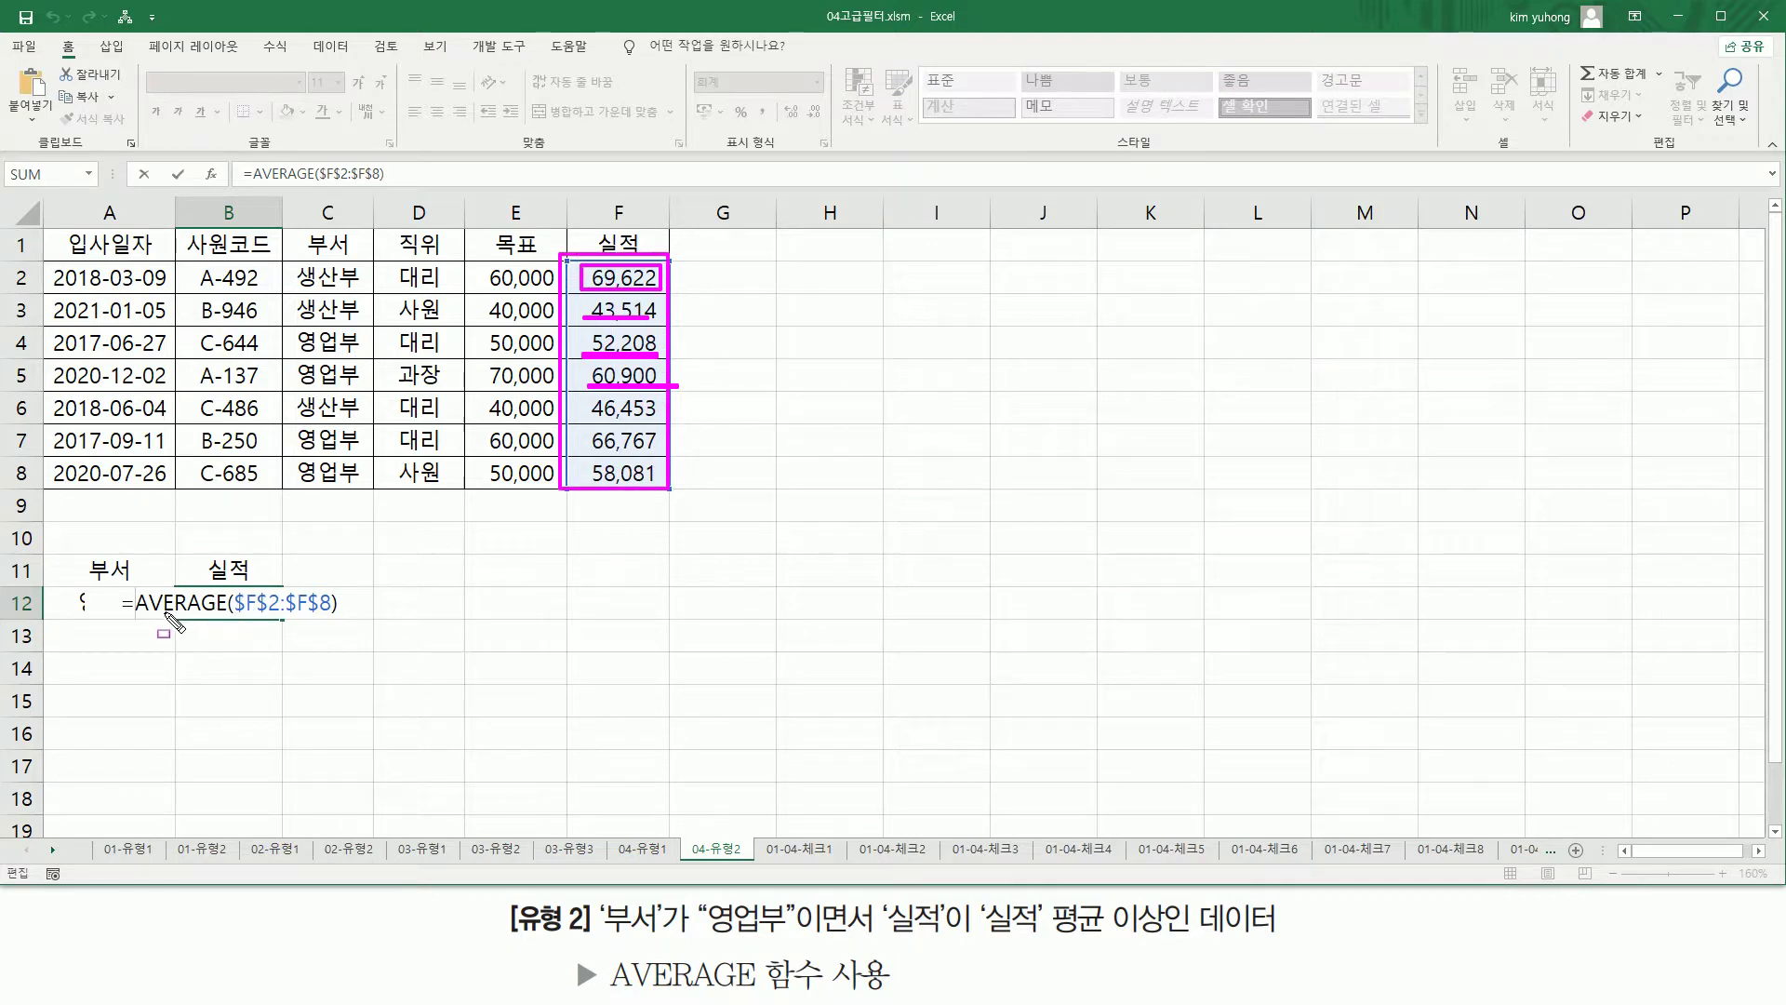
{"action": "left_click_drag", "start_coordinate": [132, 618], "coordinate": [346, 614]}
{"action": "left_click_drag", "start_coordinate": [233, 612], "coordinate": [330, 612]}
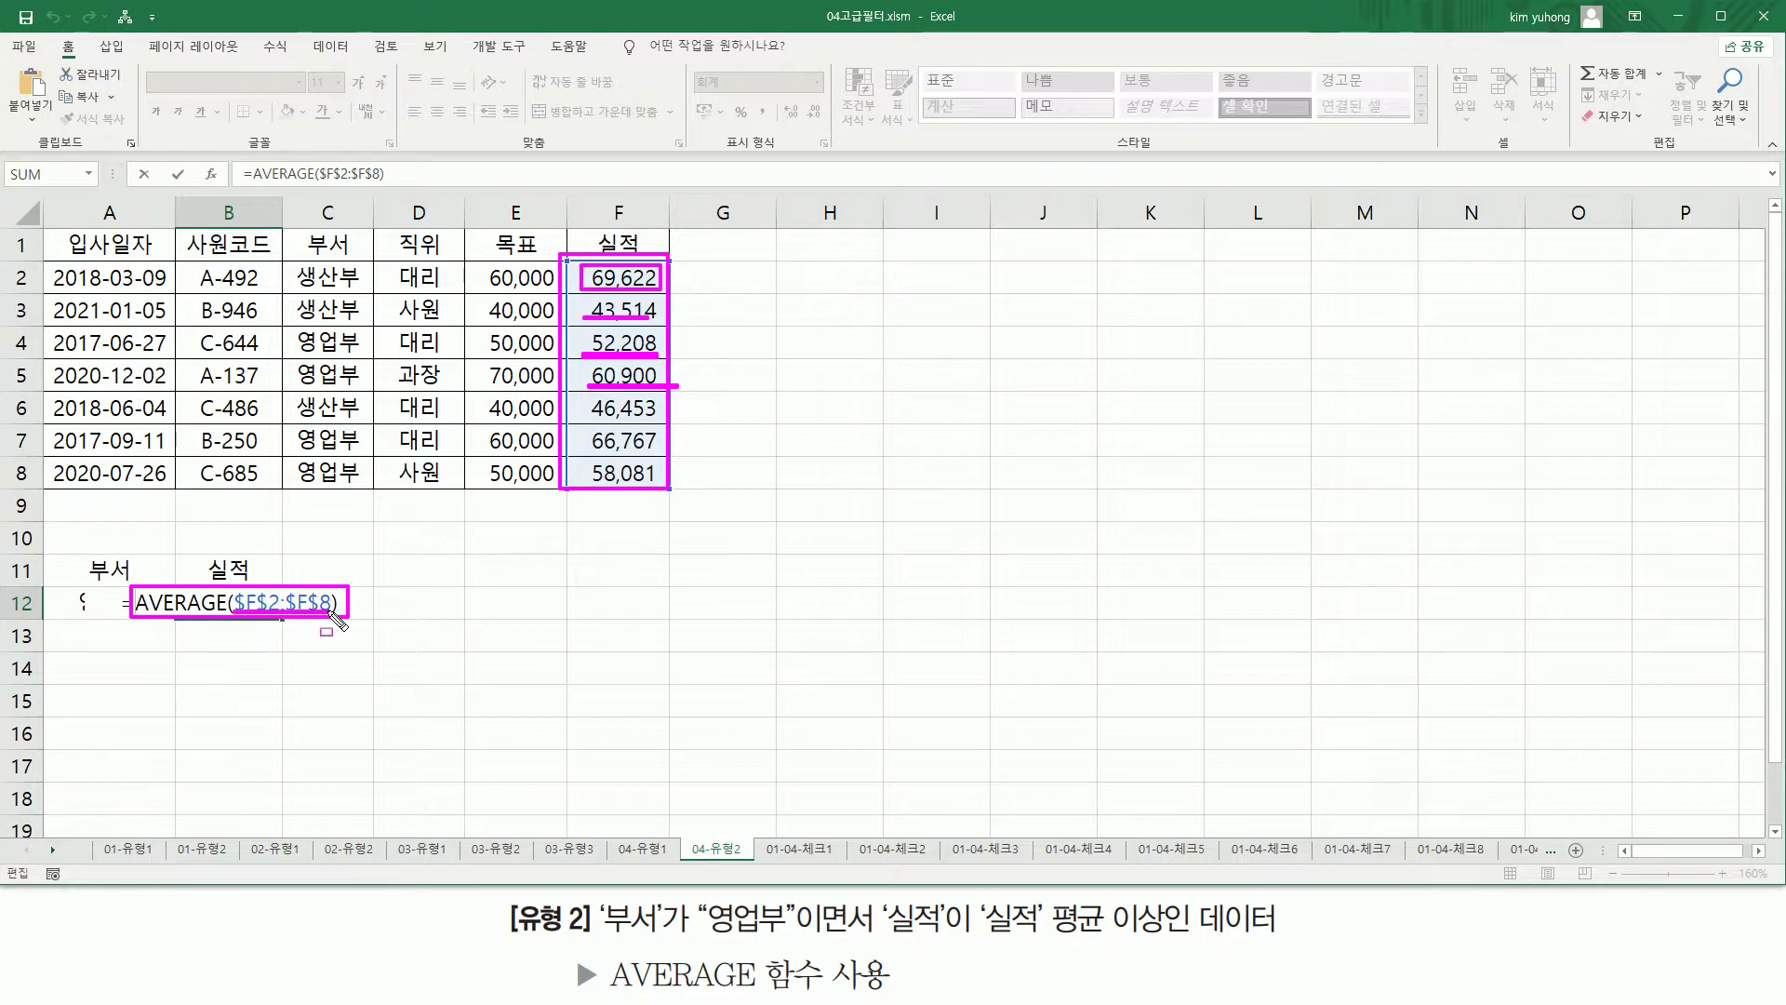
{"action": "key", "text": "Escape"}
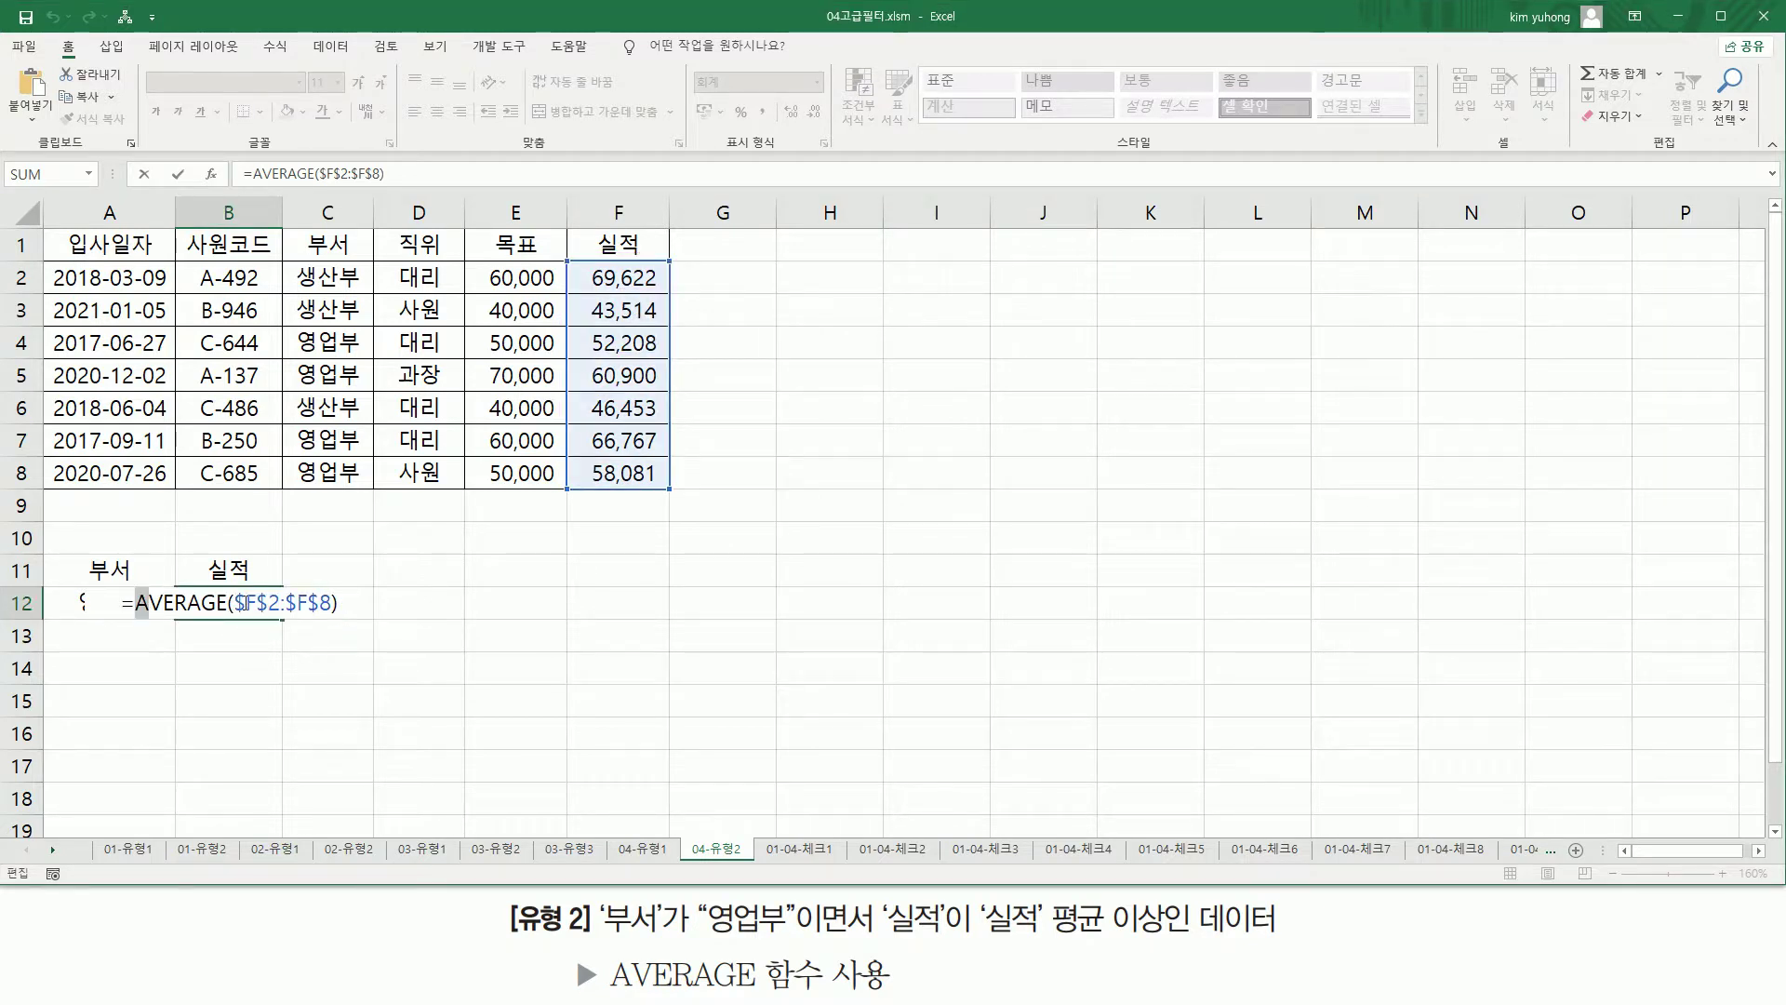
{"action": "left_click_drag", "start_coordinate": [135, 603], "coordinate": [424, 603]}
{"action": "key", "text": "ctrl+c"}
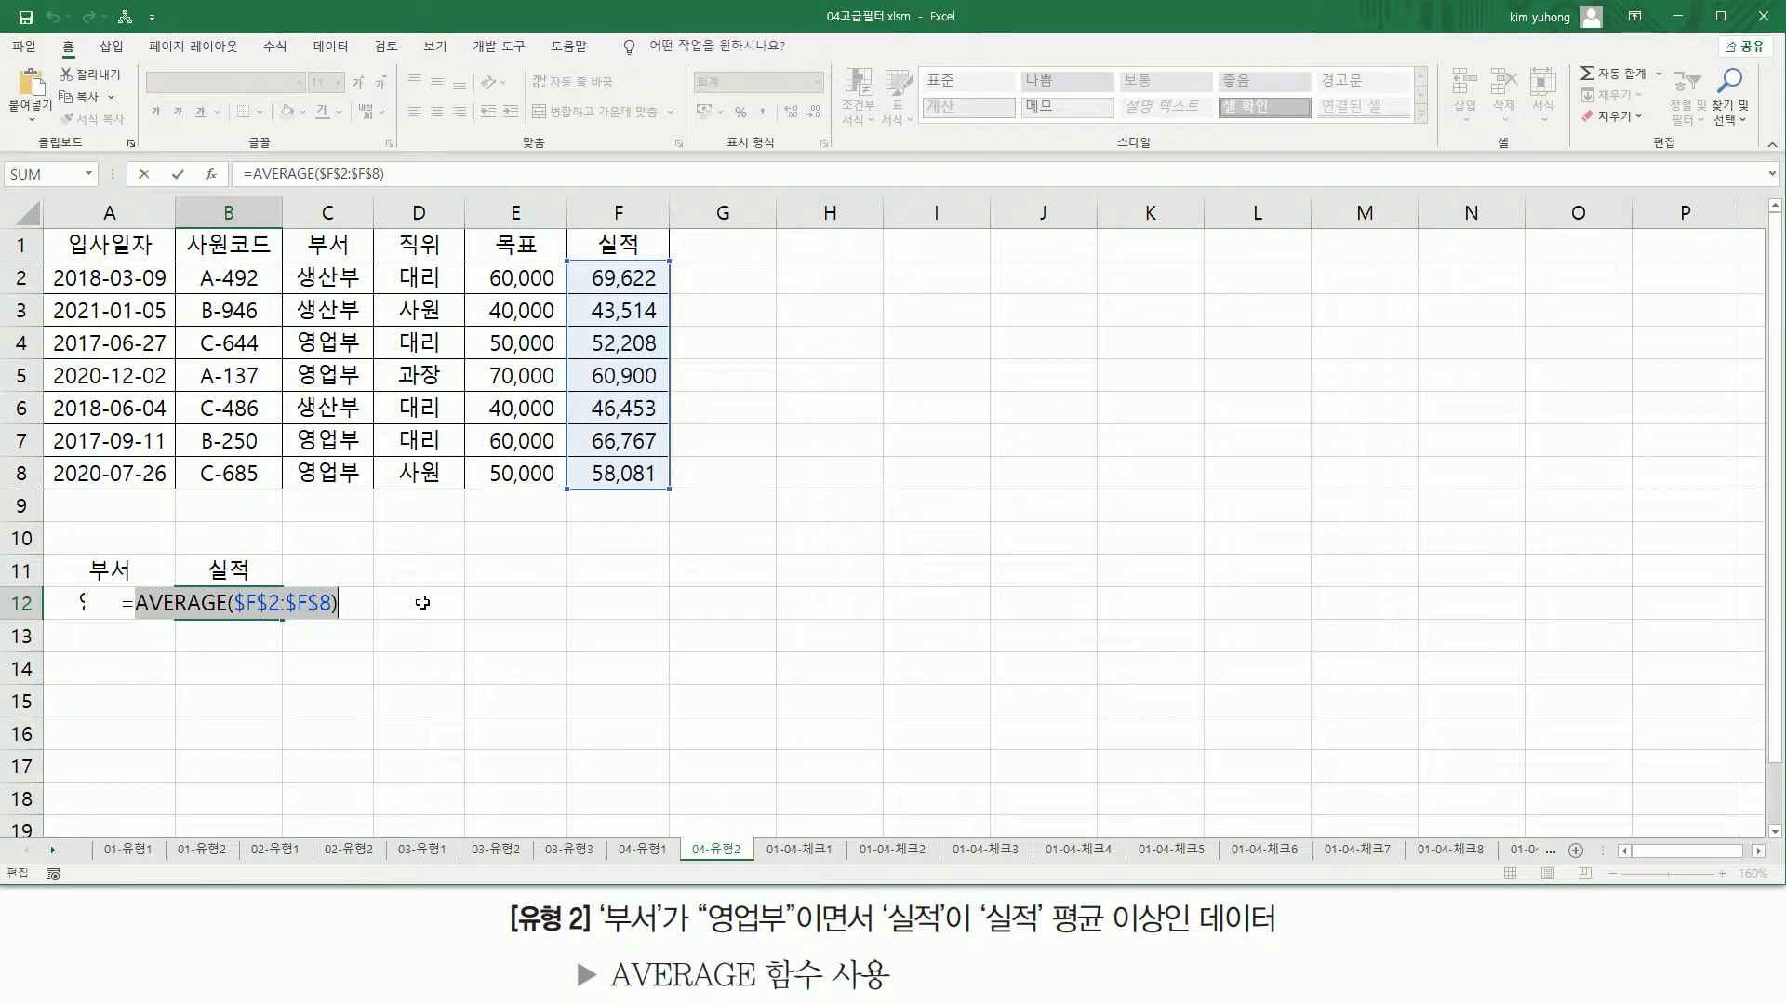
{"action": "key", "text": "BackSpace"}
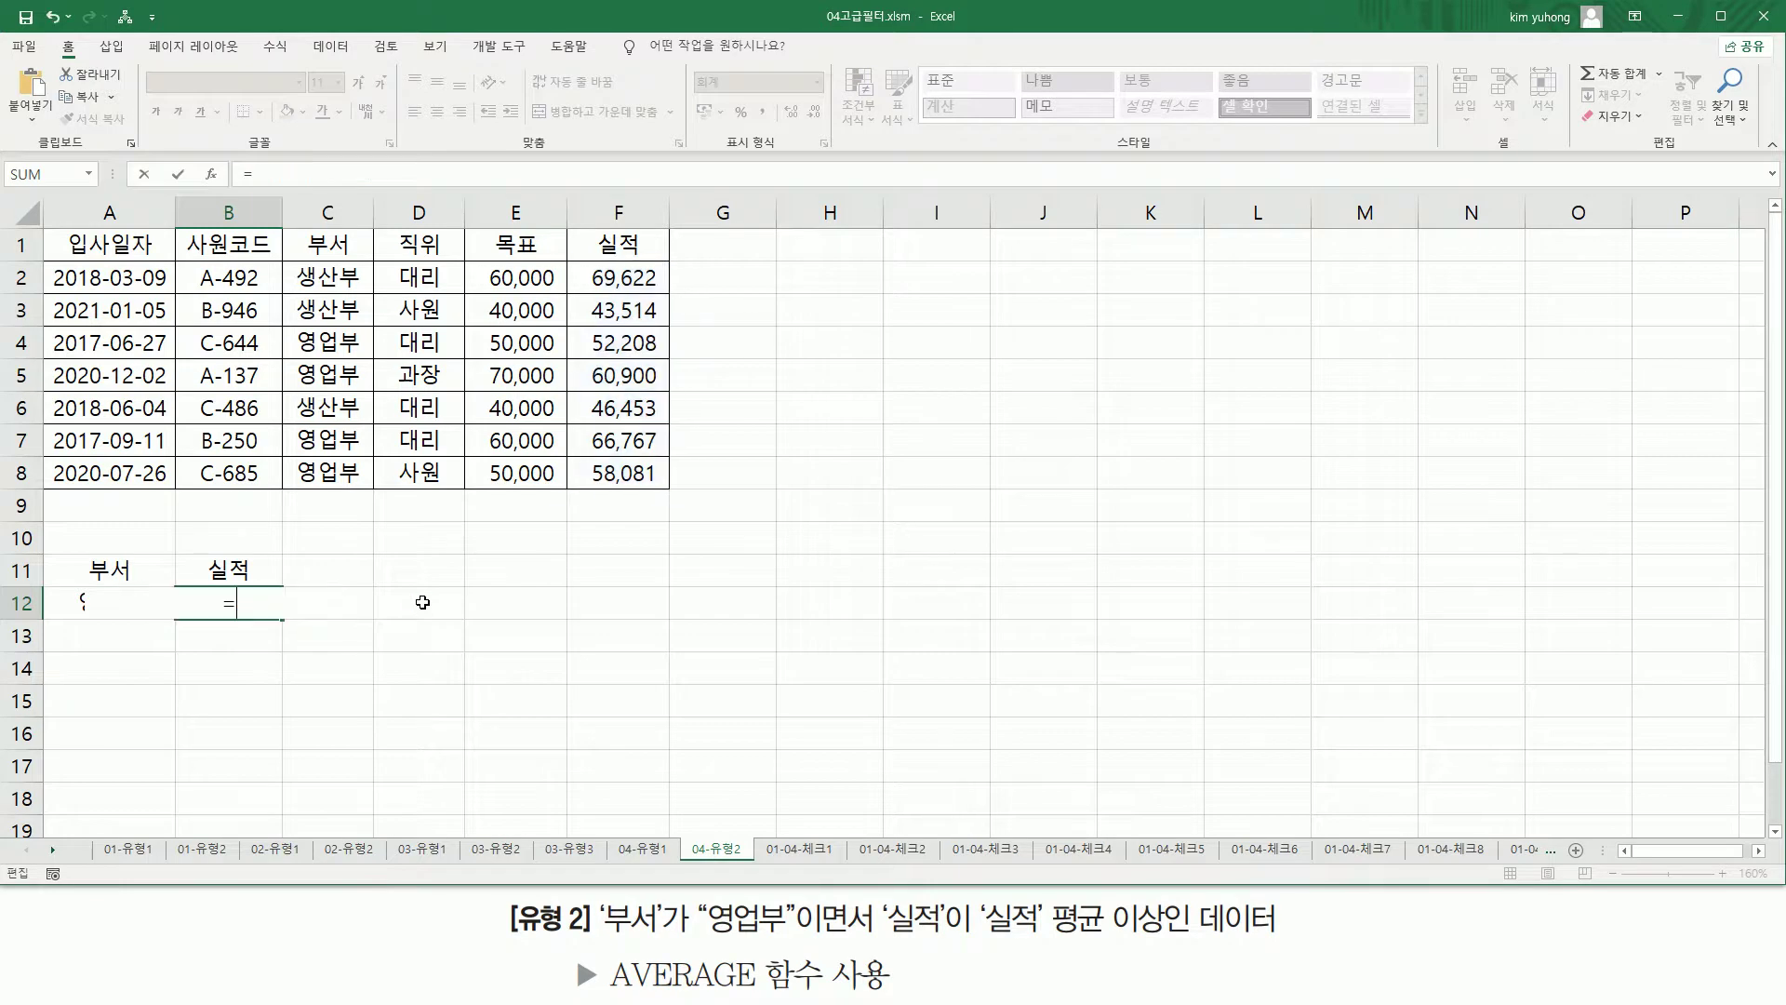
- Complete the formula in B12 as =F2>=AVERAGE($F$2:$F$8), reusing the copied AVERAGE expression, and enter it
{"action": "left_click", "coordinate": [611, 273]}
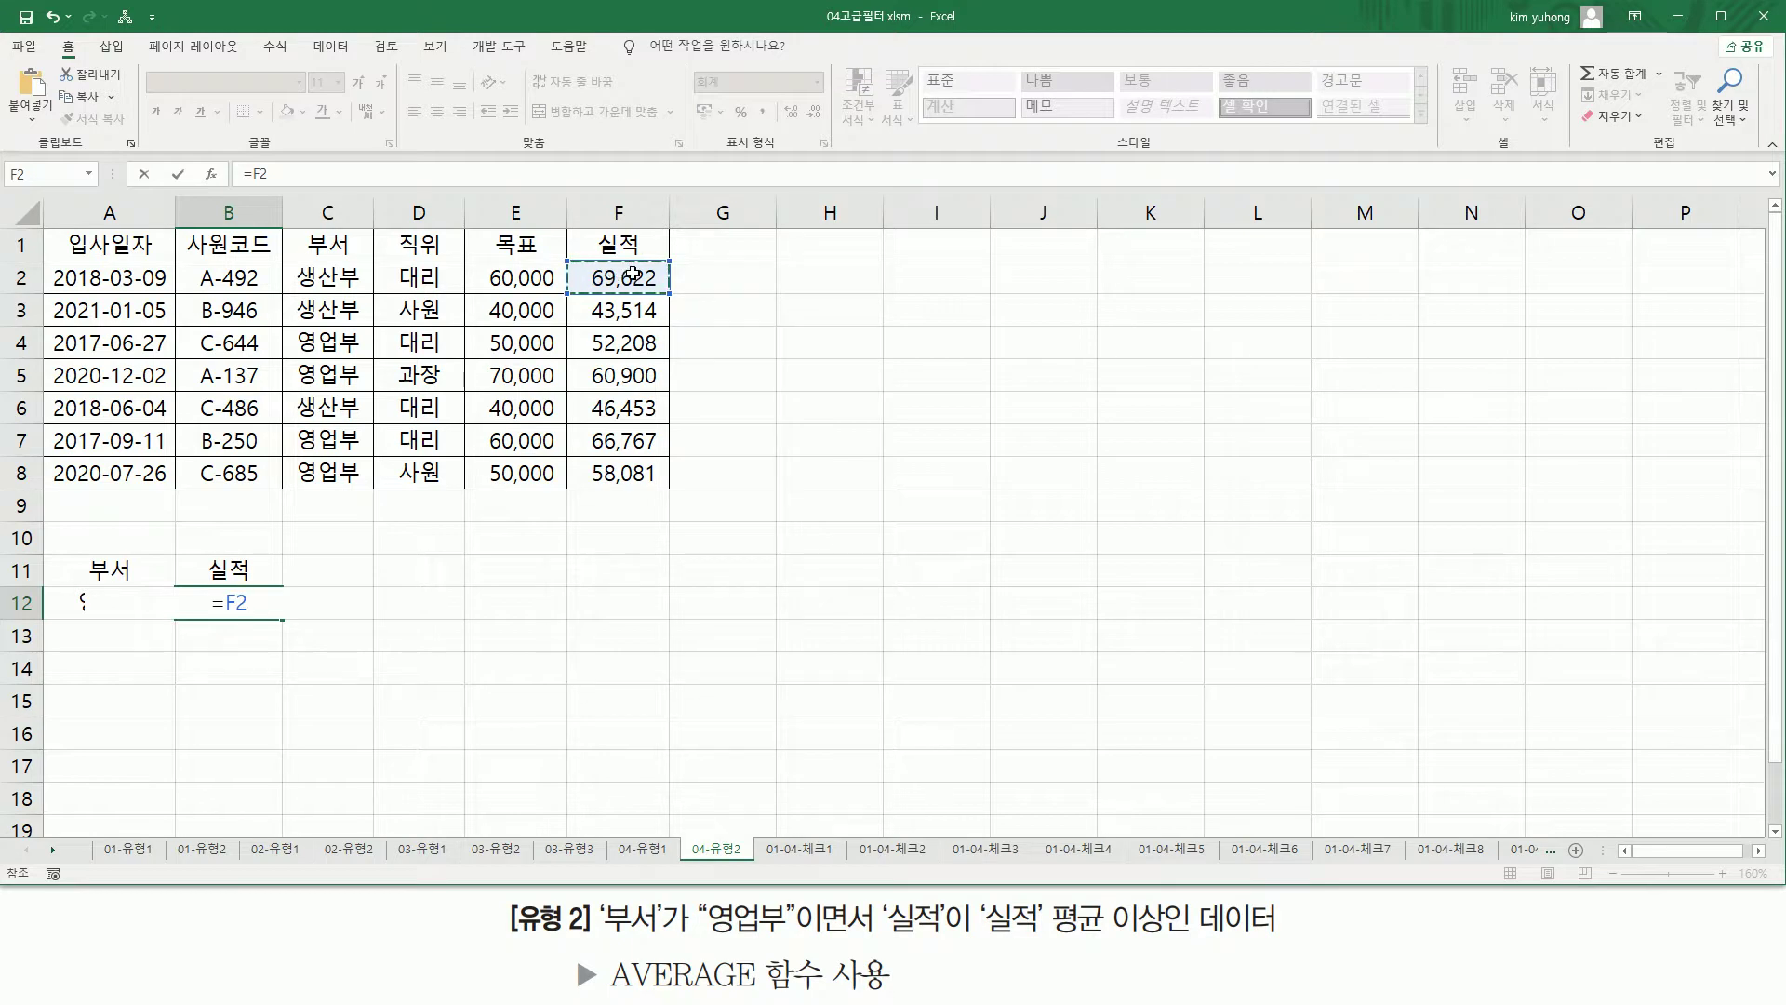
{"action": "type", "text": ">="}
{"action": "key", "text": "ctrl+v"}
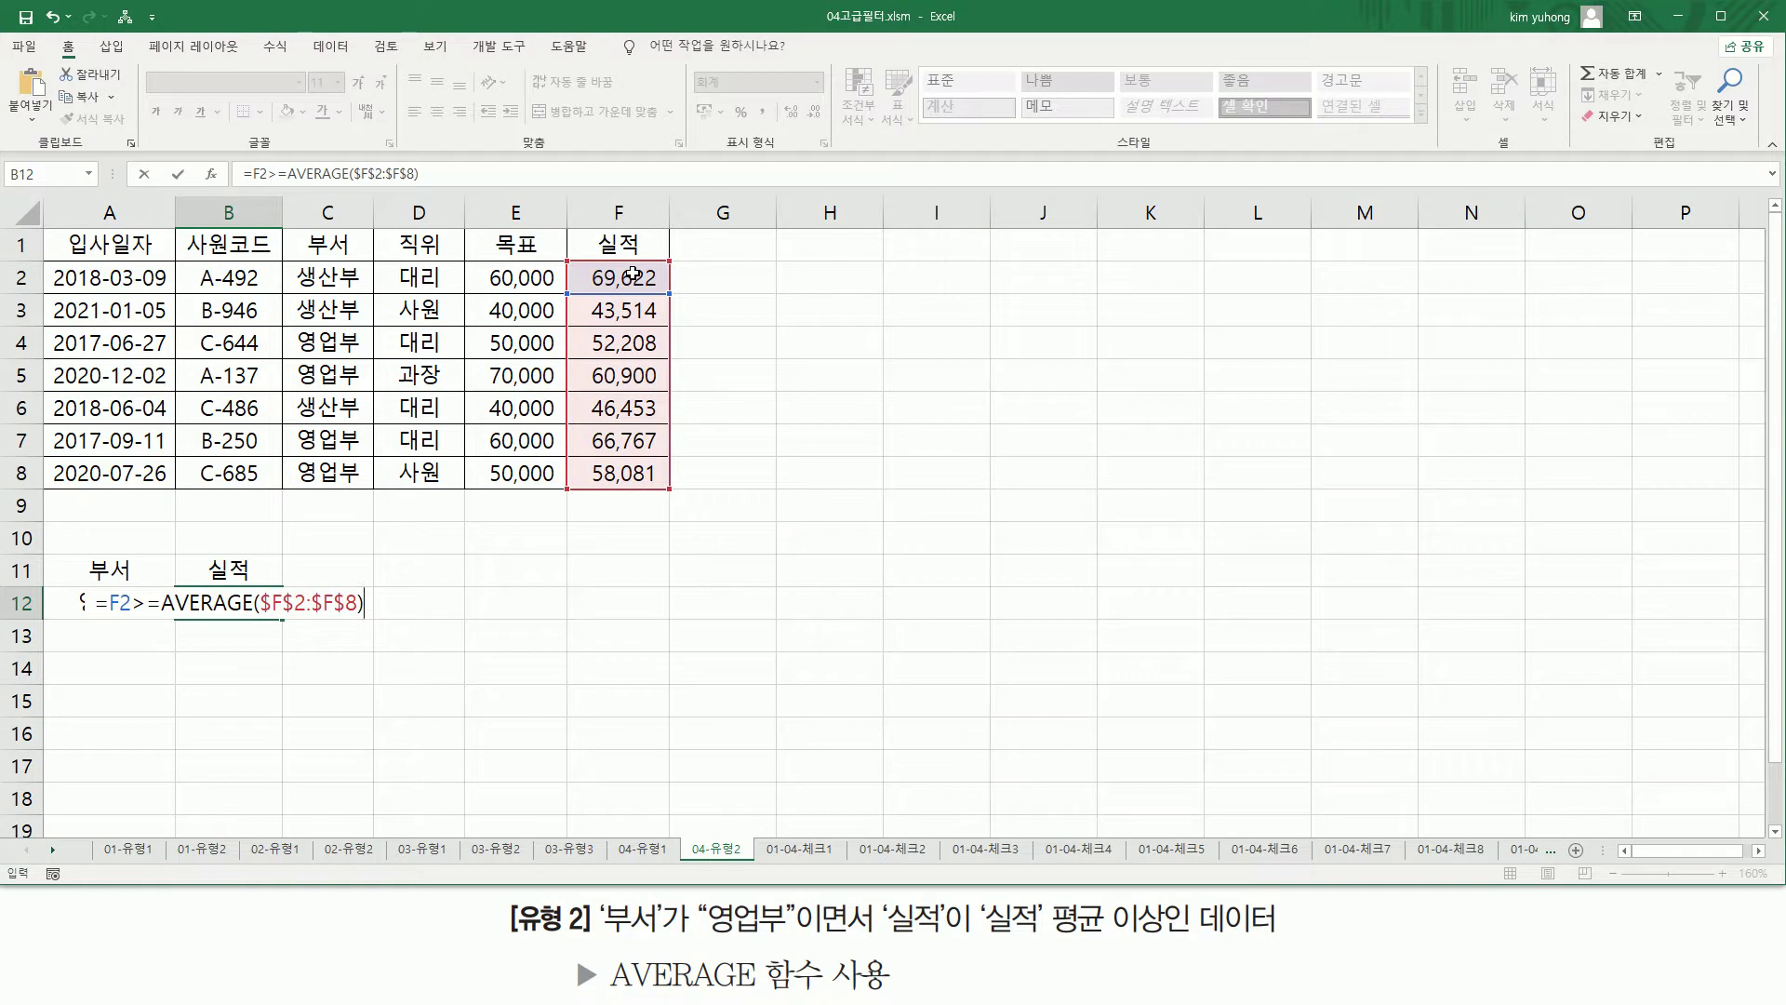
{"action": "mouse_move", "coordinate": [109, 615]}
{"action": "left_mouse_down"}
{"action": "mouse_move", "coordinate": [391, 631]}
{"action": "mouse_move", "coordinate": [369, 630]}
{"action": "left_mouse_up"}
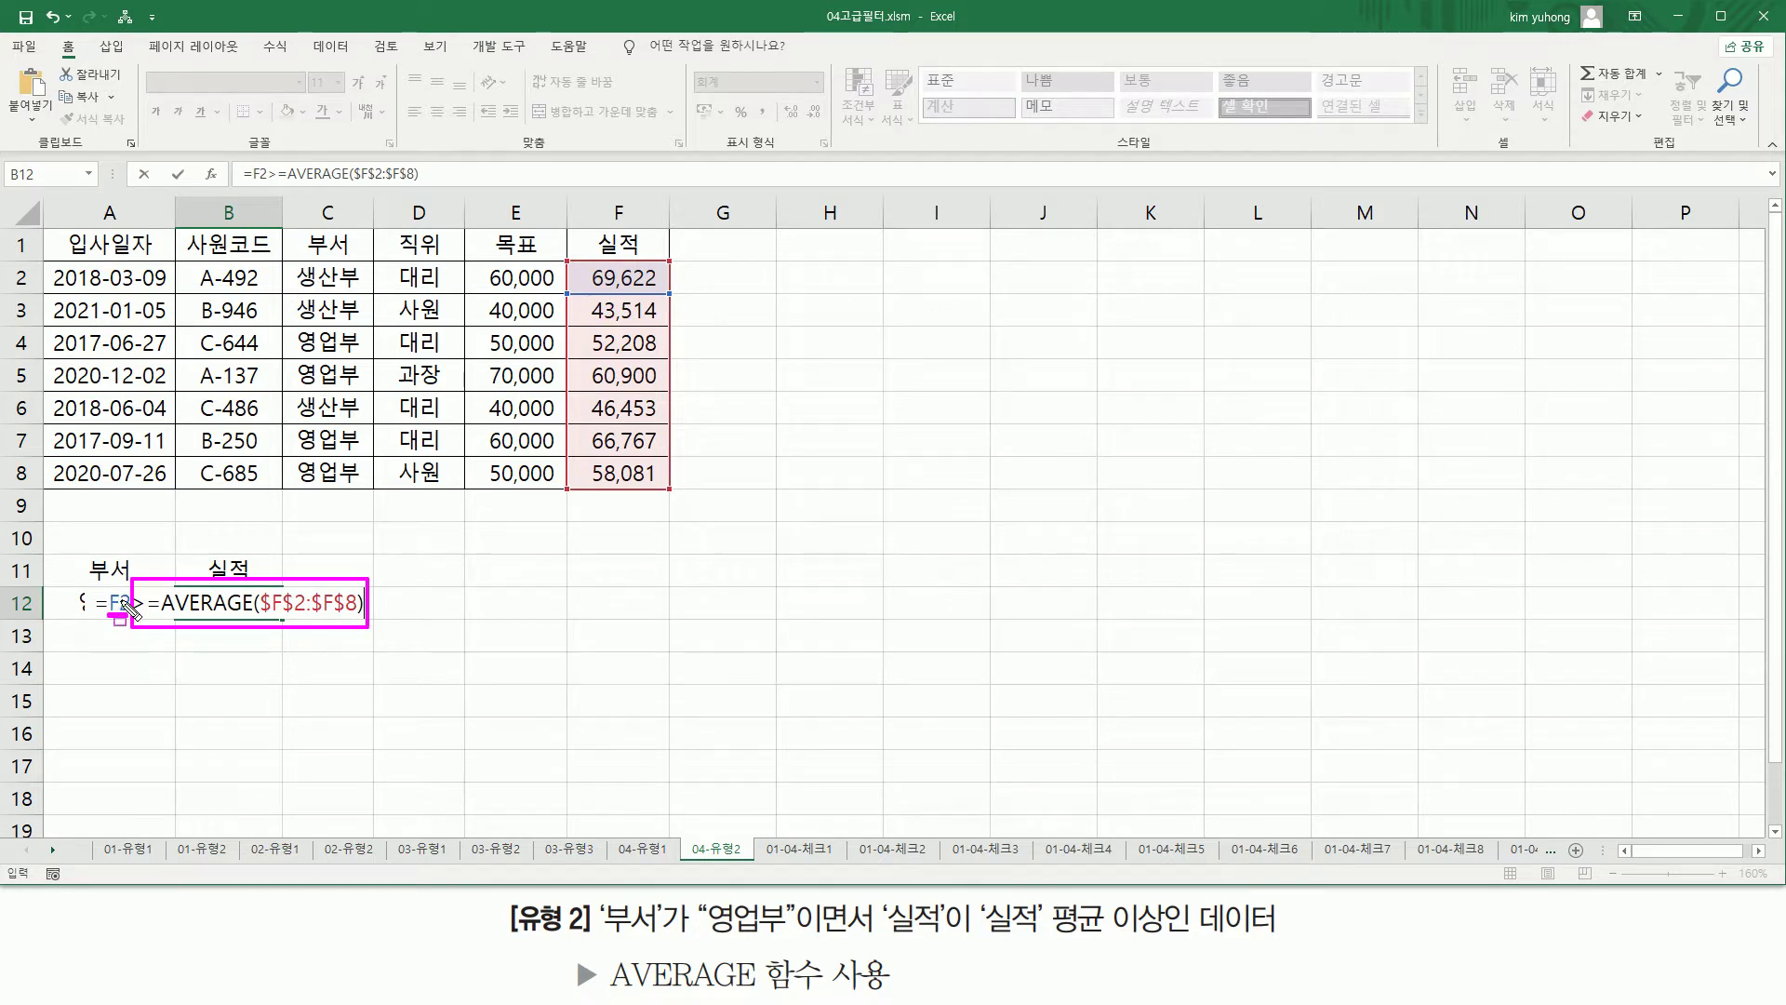
{"action": "mouse_move", "coordinate": [590, 265]}
{"action": "left_mouse_down"}
{"action": "mouse_move", "coordinate": [650, 287]}
{"action": "mouse_move", "coordinate": [648, 357]}
{"action": "left_mouse_up"}
{"action": "mouse_move", "coordinate": [593, 367]}
{"action": "left_mouse_down"}
{"action": "mouse_move", "coordinate": [636, 388]}
{"action": "mouse_move", "coordinate": [642, 452]}
{"action": "left_mouse_up"}
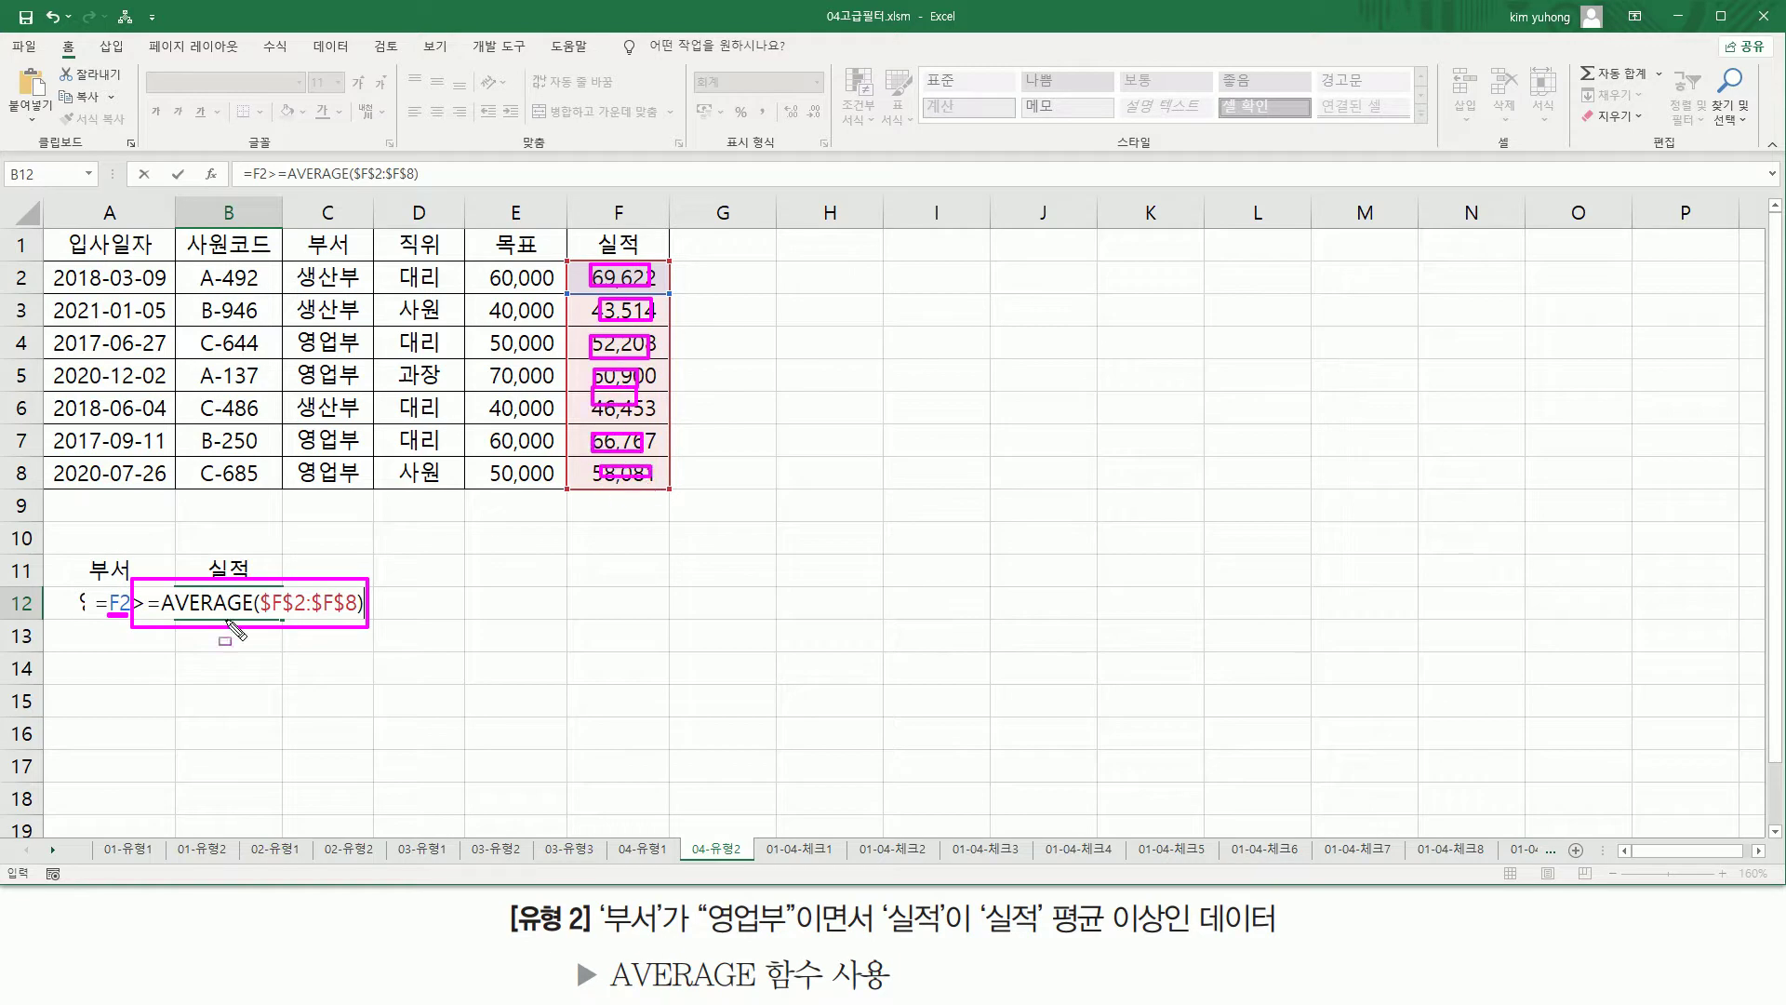
{"action": "key", "text": "Escape"}
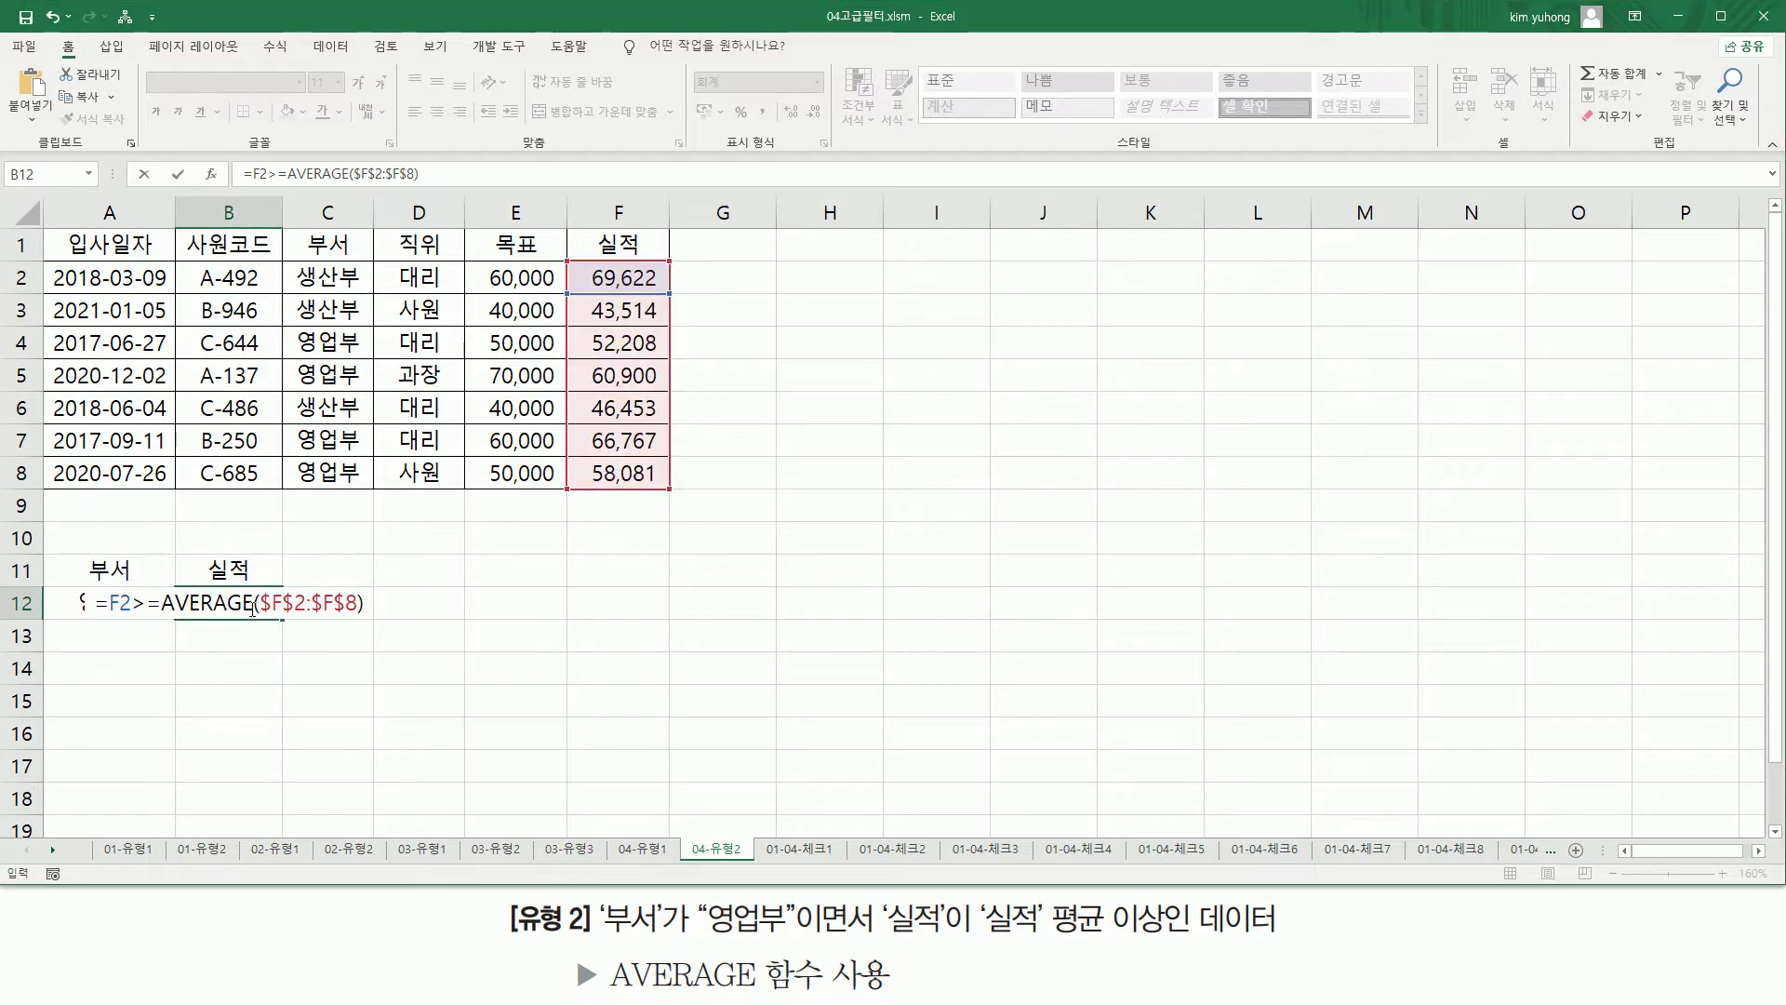
{"action": "left_click", "coordinate": [246, 604]}
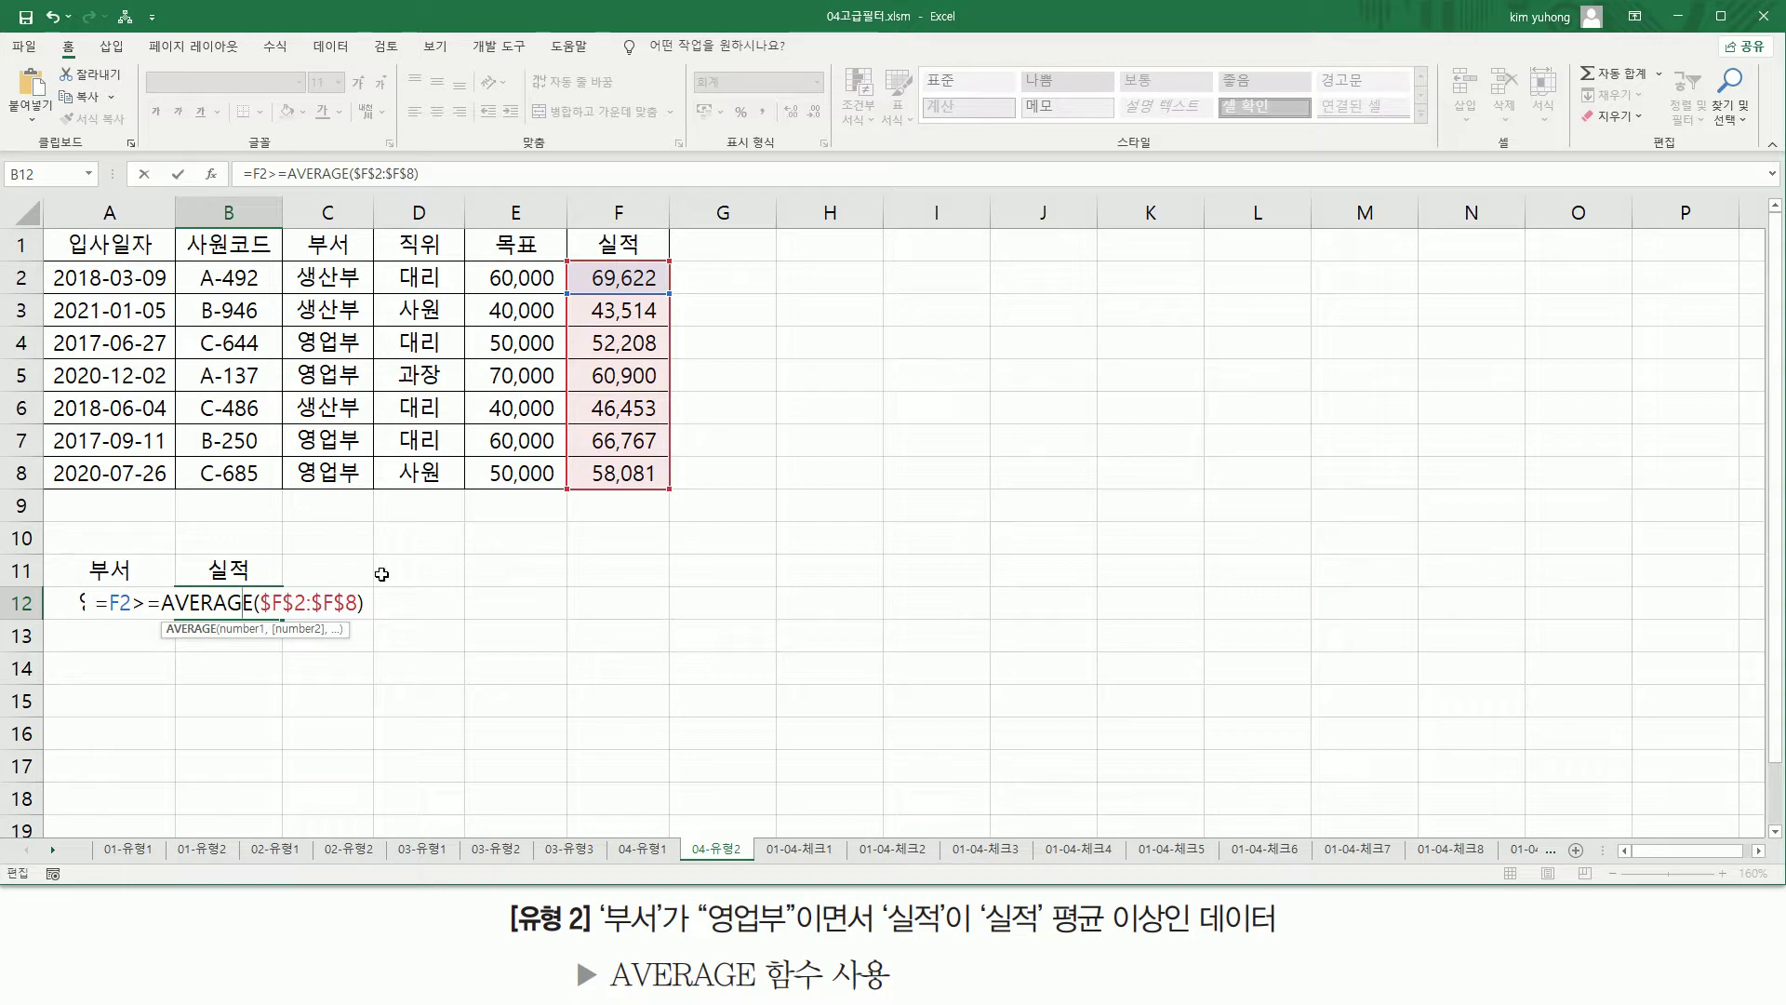
{"action": "key", "text": "Return"}
{"action": "key", "text": "Return"}
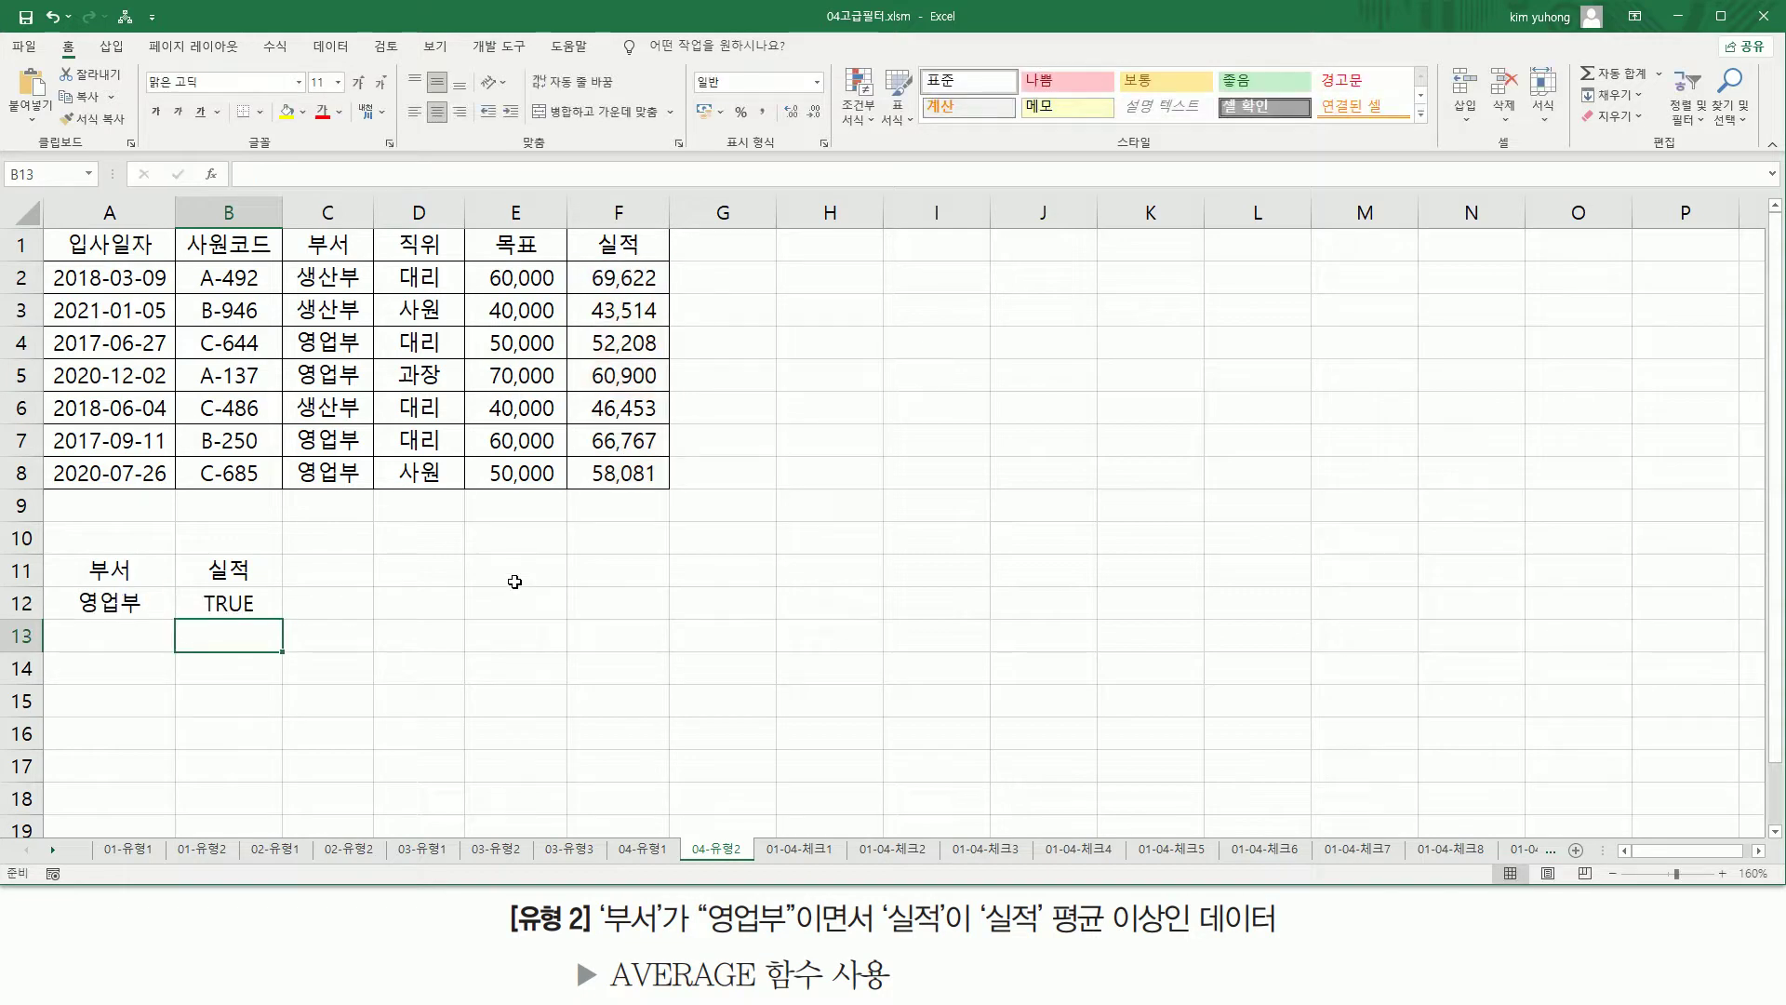
- Examine the two conditions in row 12, the formula behind B12, and the criteria heading in B11 against the table's 실적 heading
{"action": "left_click", "coordinate": [221, 614]}
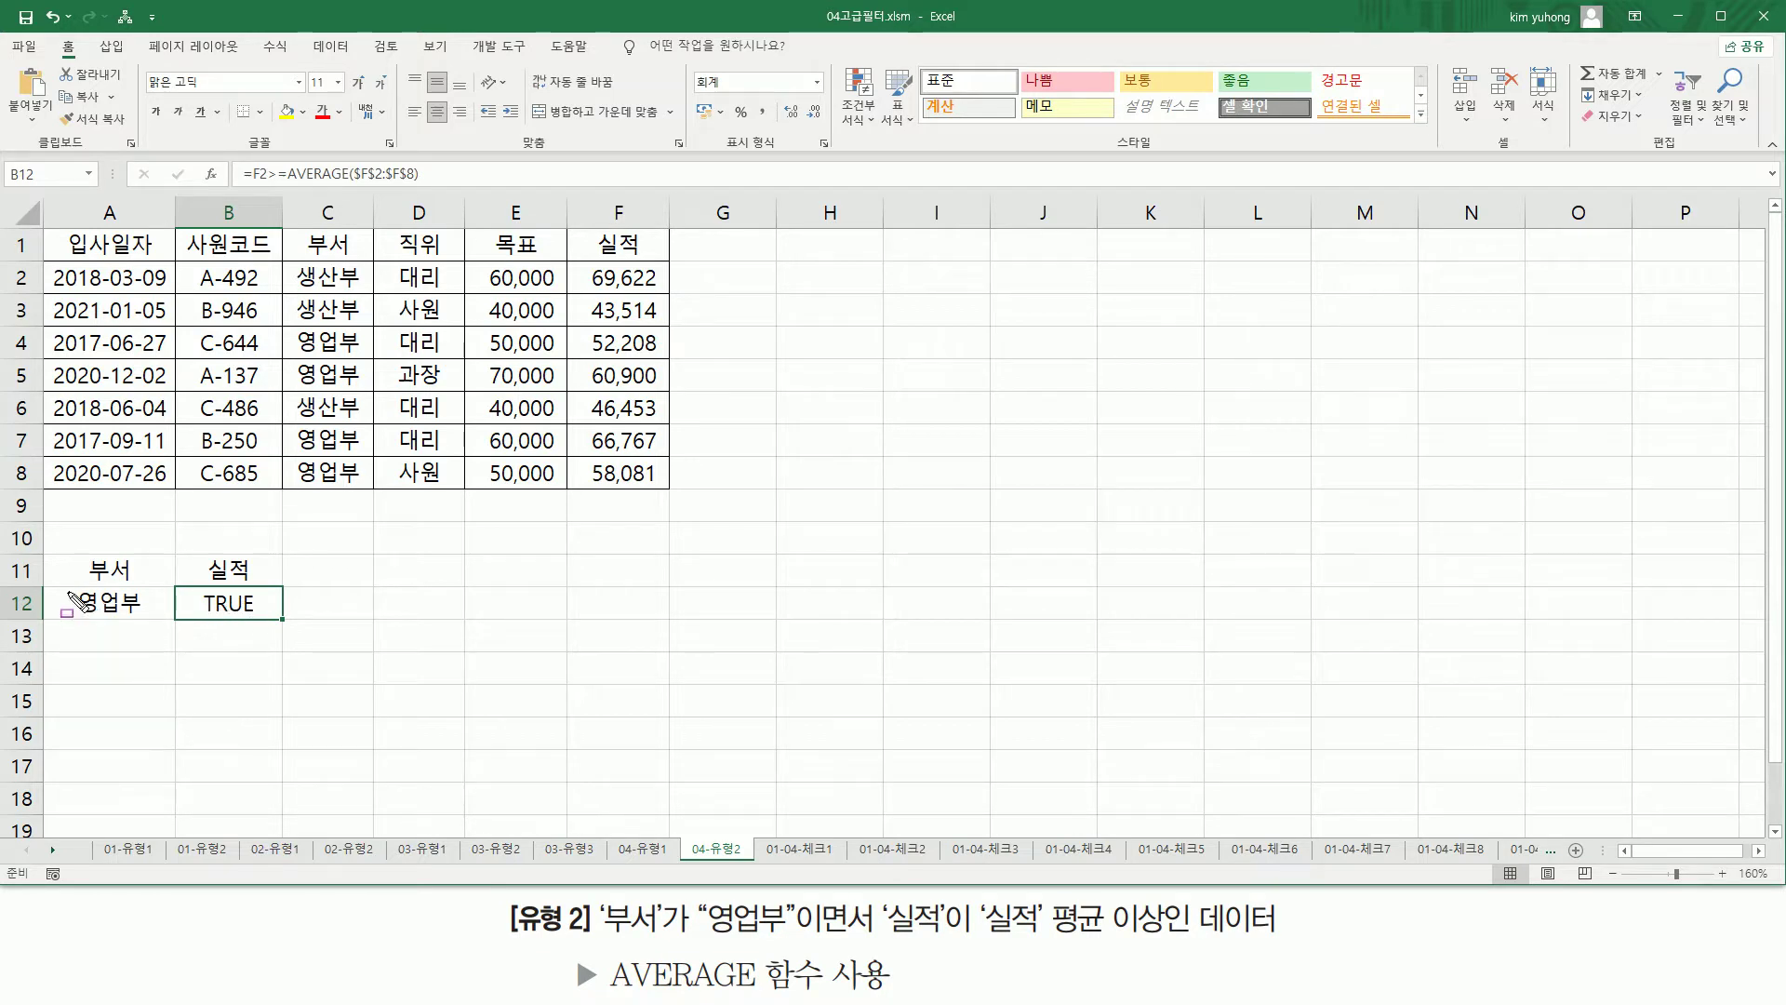
{"action": "left_click_drag", "start_coordinate": [73, 591], "coordinate": [252, 614]}
{"action": "left_click_drag", "start_coordinate": [47, 586], "coordinate": [282, 617]}
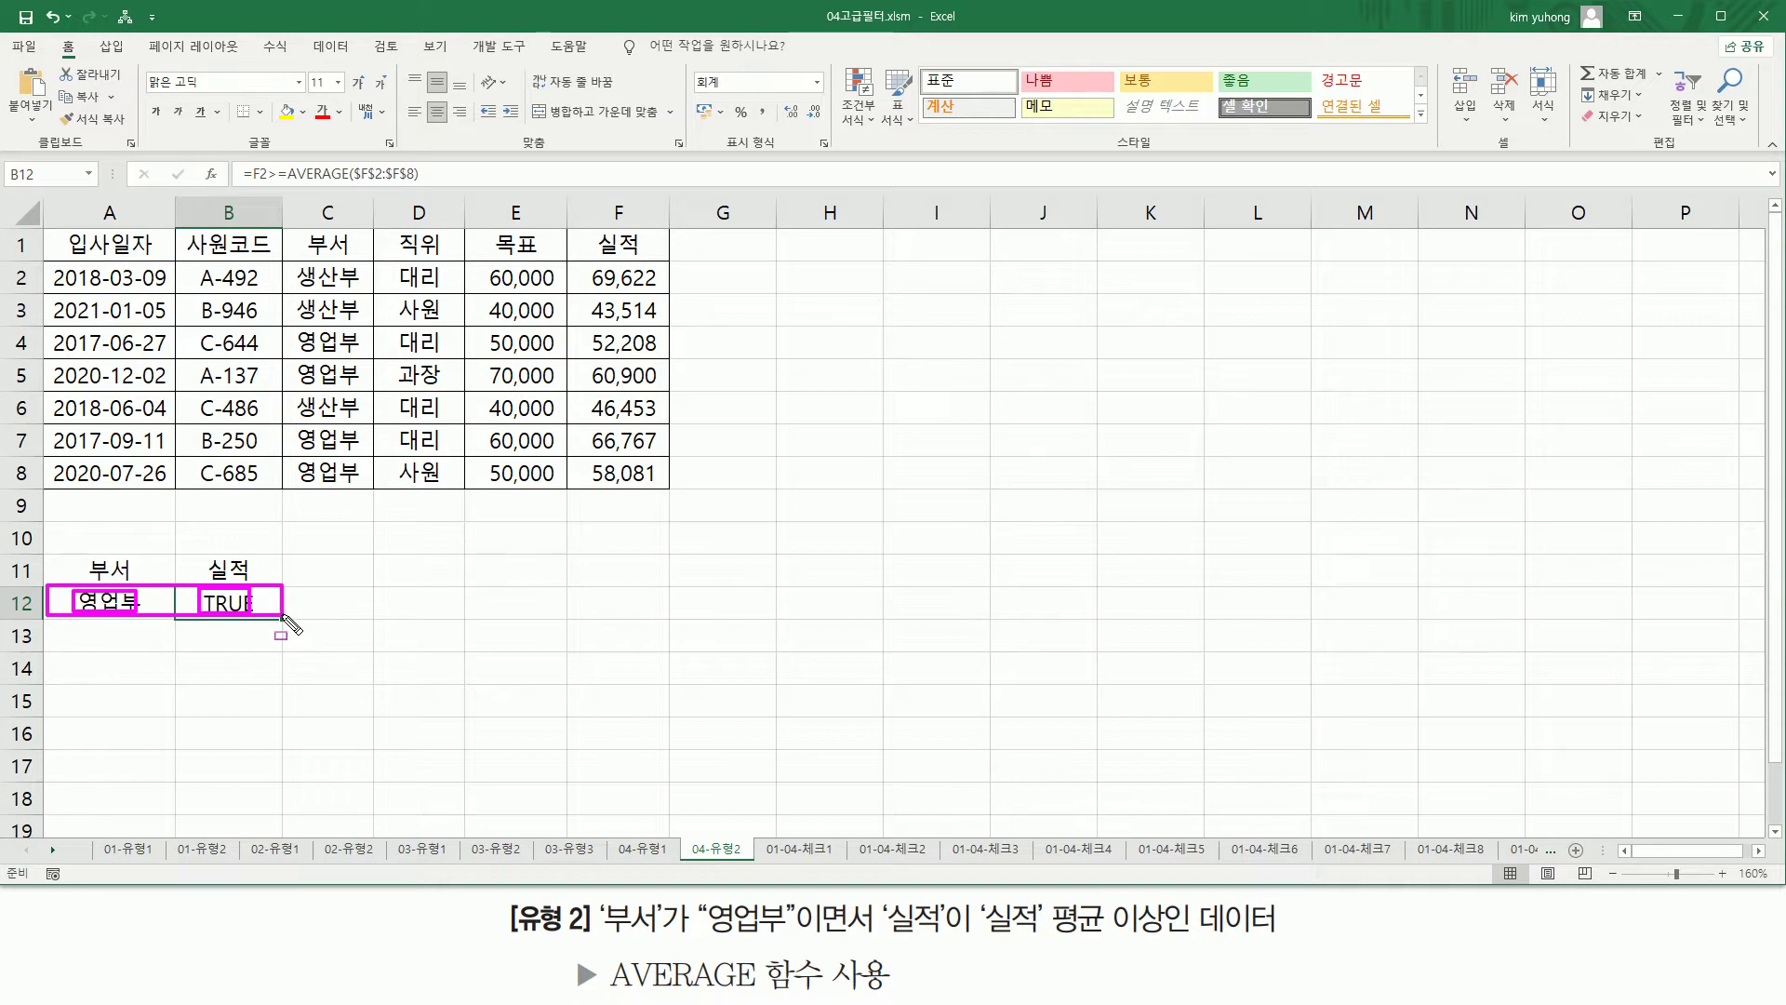
{"action": "key", "text": "Escape"}
{"action": "double_click", "coordinate": [206, 606]}
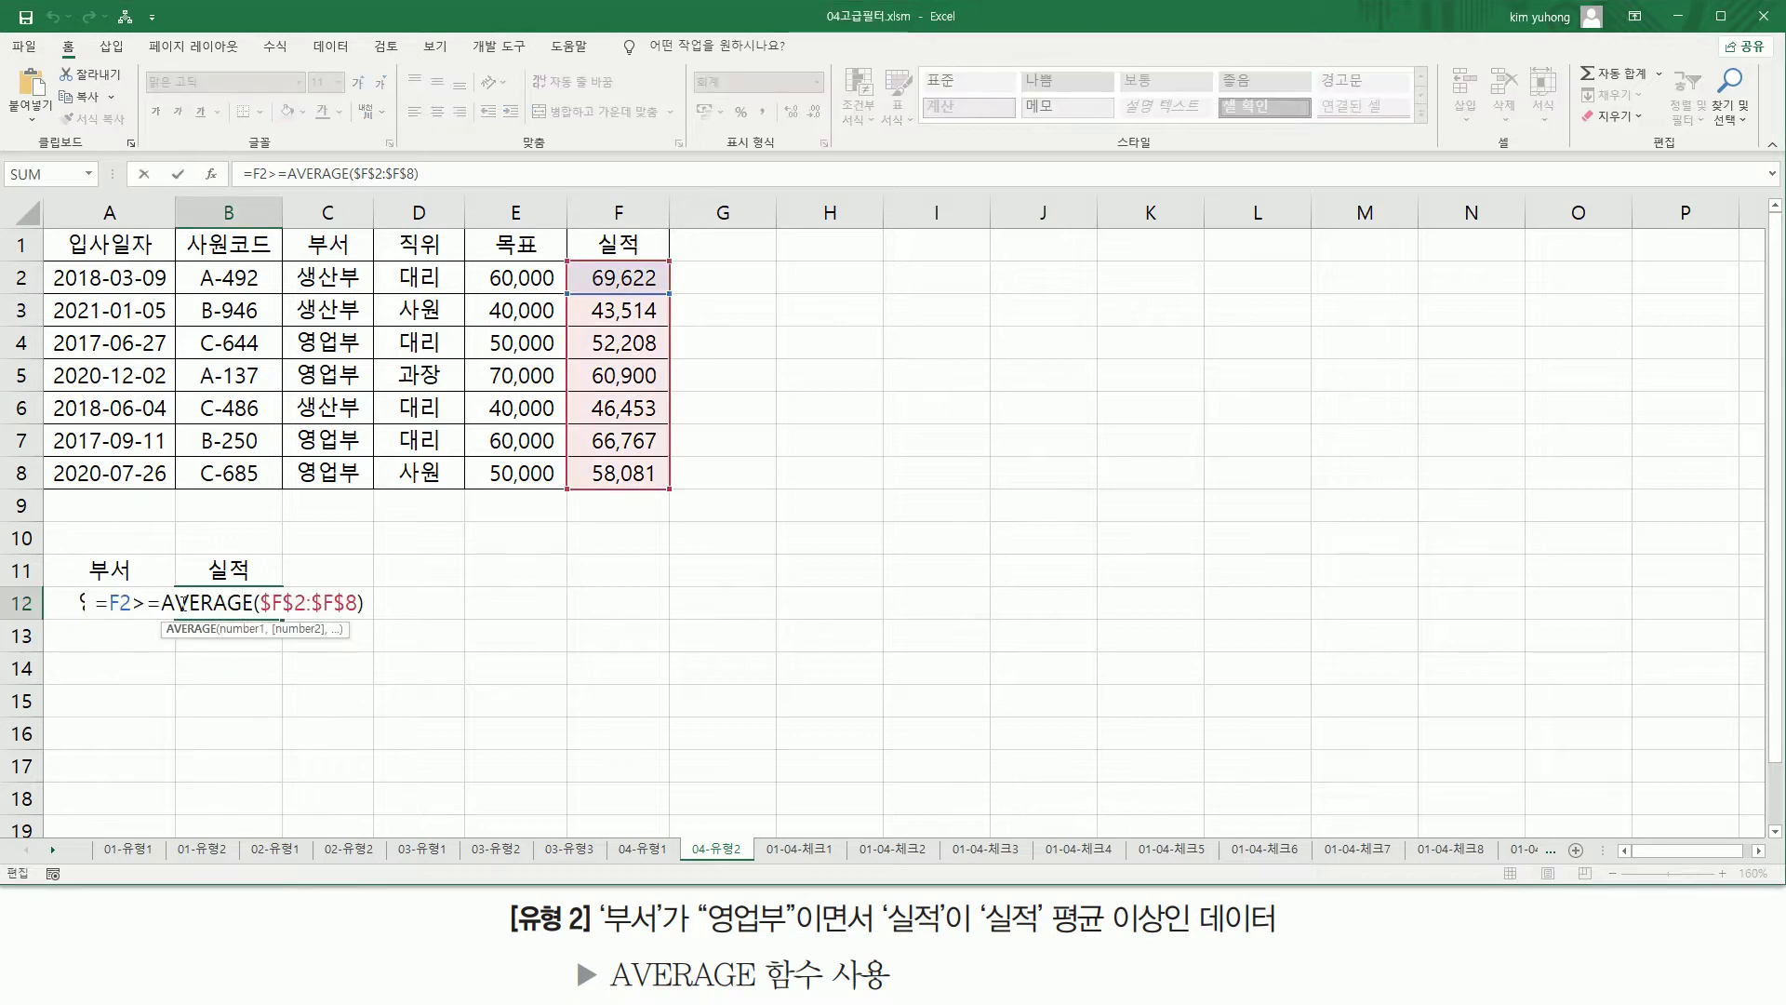
{"action": "key", "text": "Escape"}
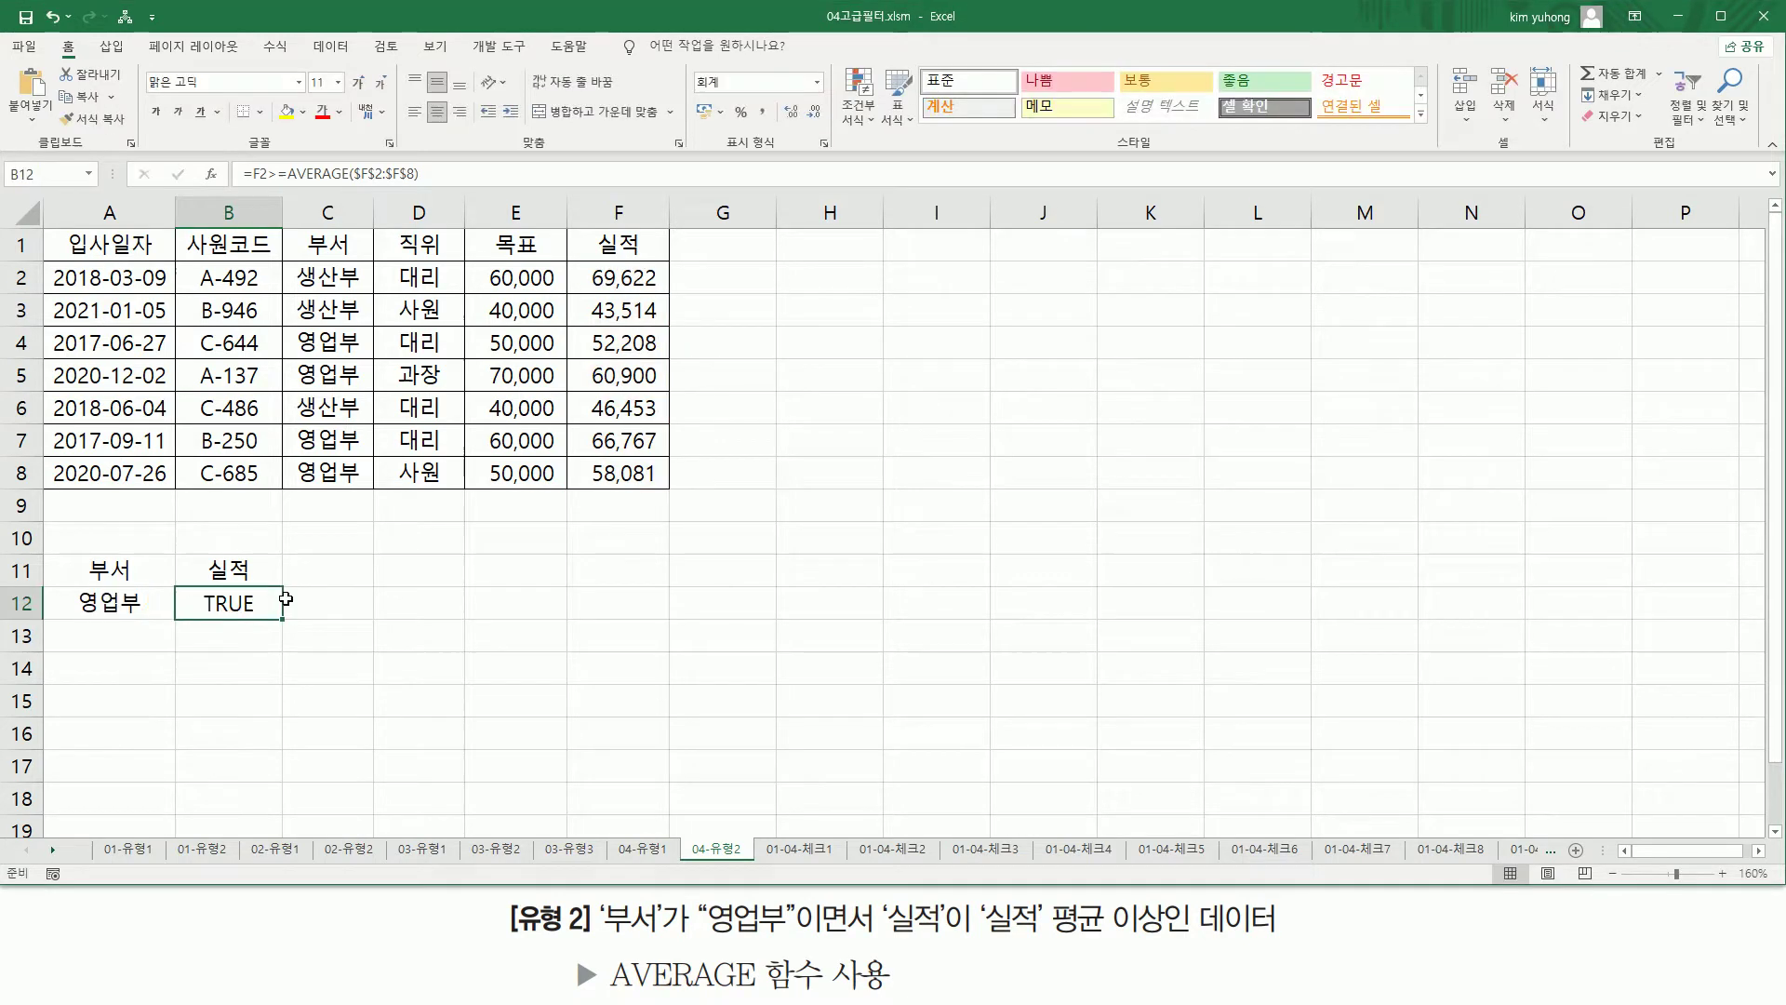
{"action": "left_click_drag", "start_coordinate": [205, 553], "coordinate": [262, 586]}
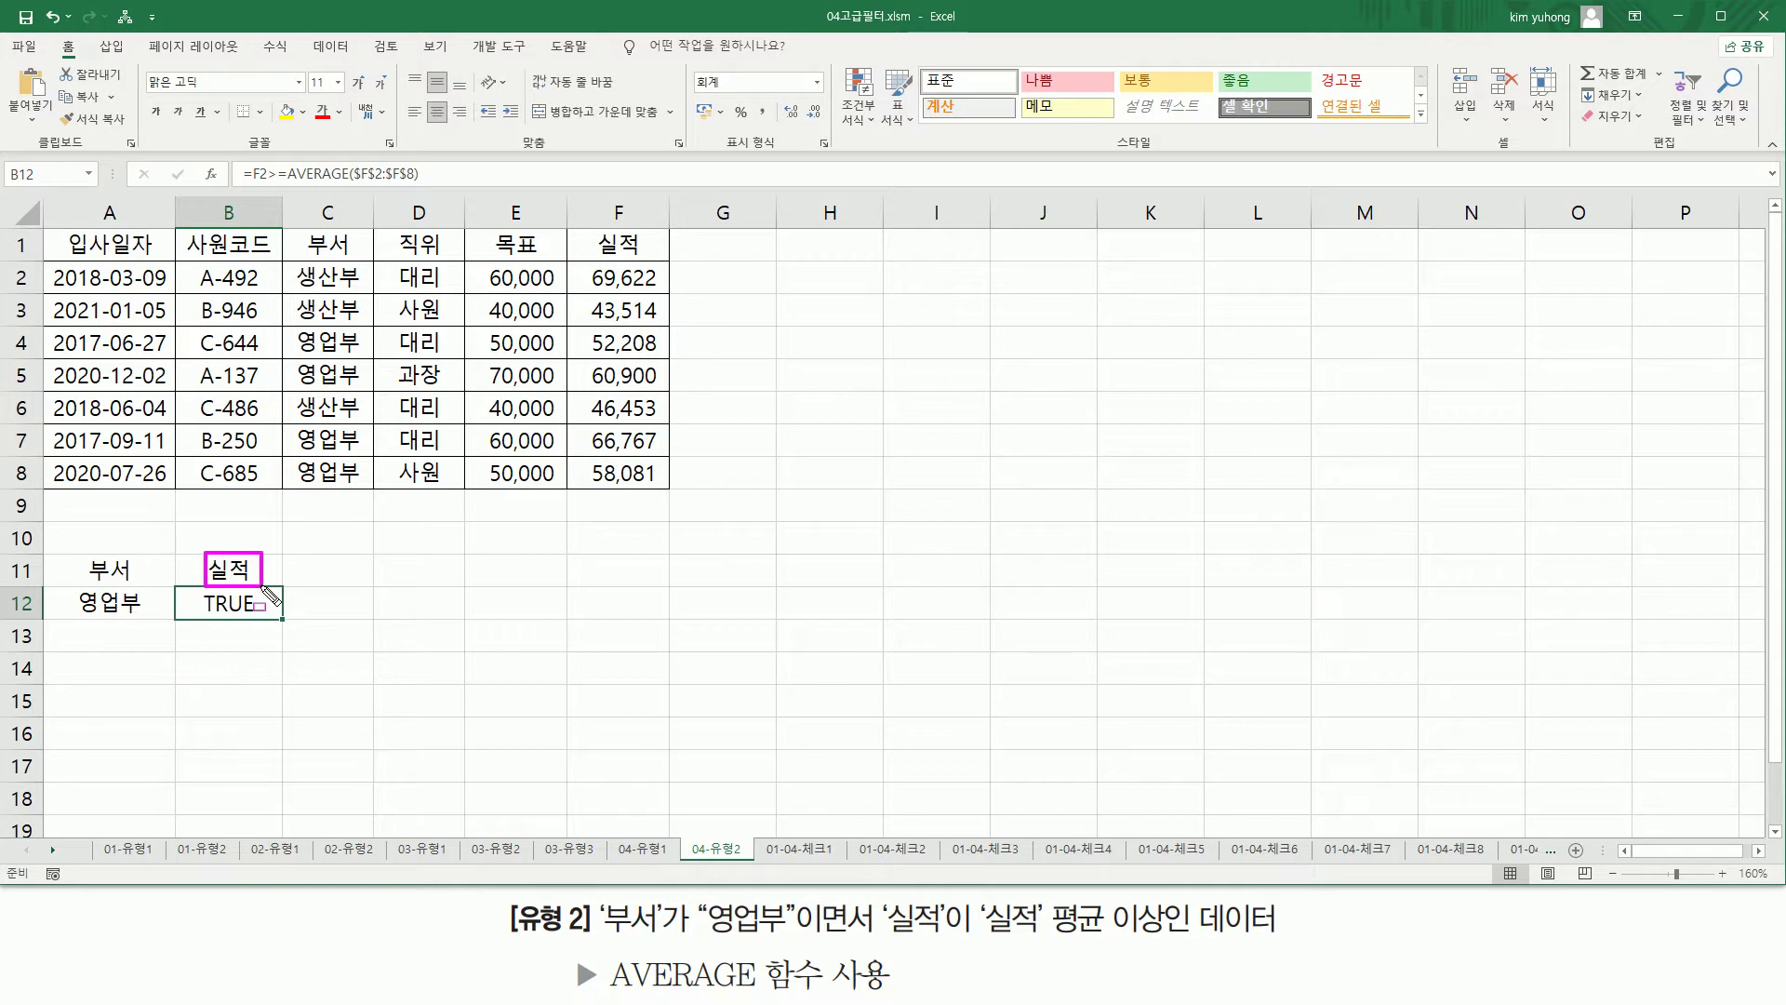
{"action": "mouse_move", "coordinate": [642, 226]}
{"action": "left_mouse_down"}
{"action": "mouse_move", "coordinate": [584, 249]}
{"action": "mouse_move", "coordinate": [651, 225]}
{"action": "left_mouse_up"}
{"action": "key", "text": "Escape"}
- Replace the criteria heading in cell B11 with 조건
{"action": "left_click", "coordinate": [249, 564]}
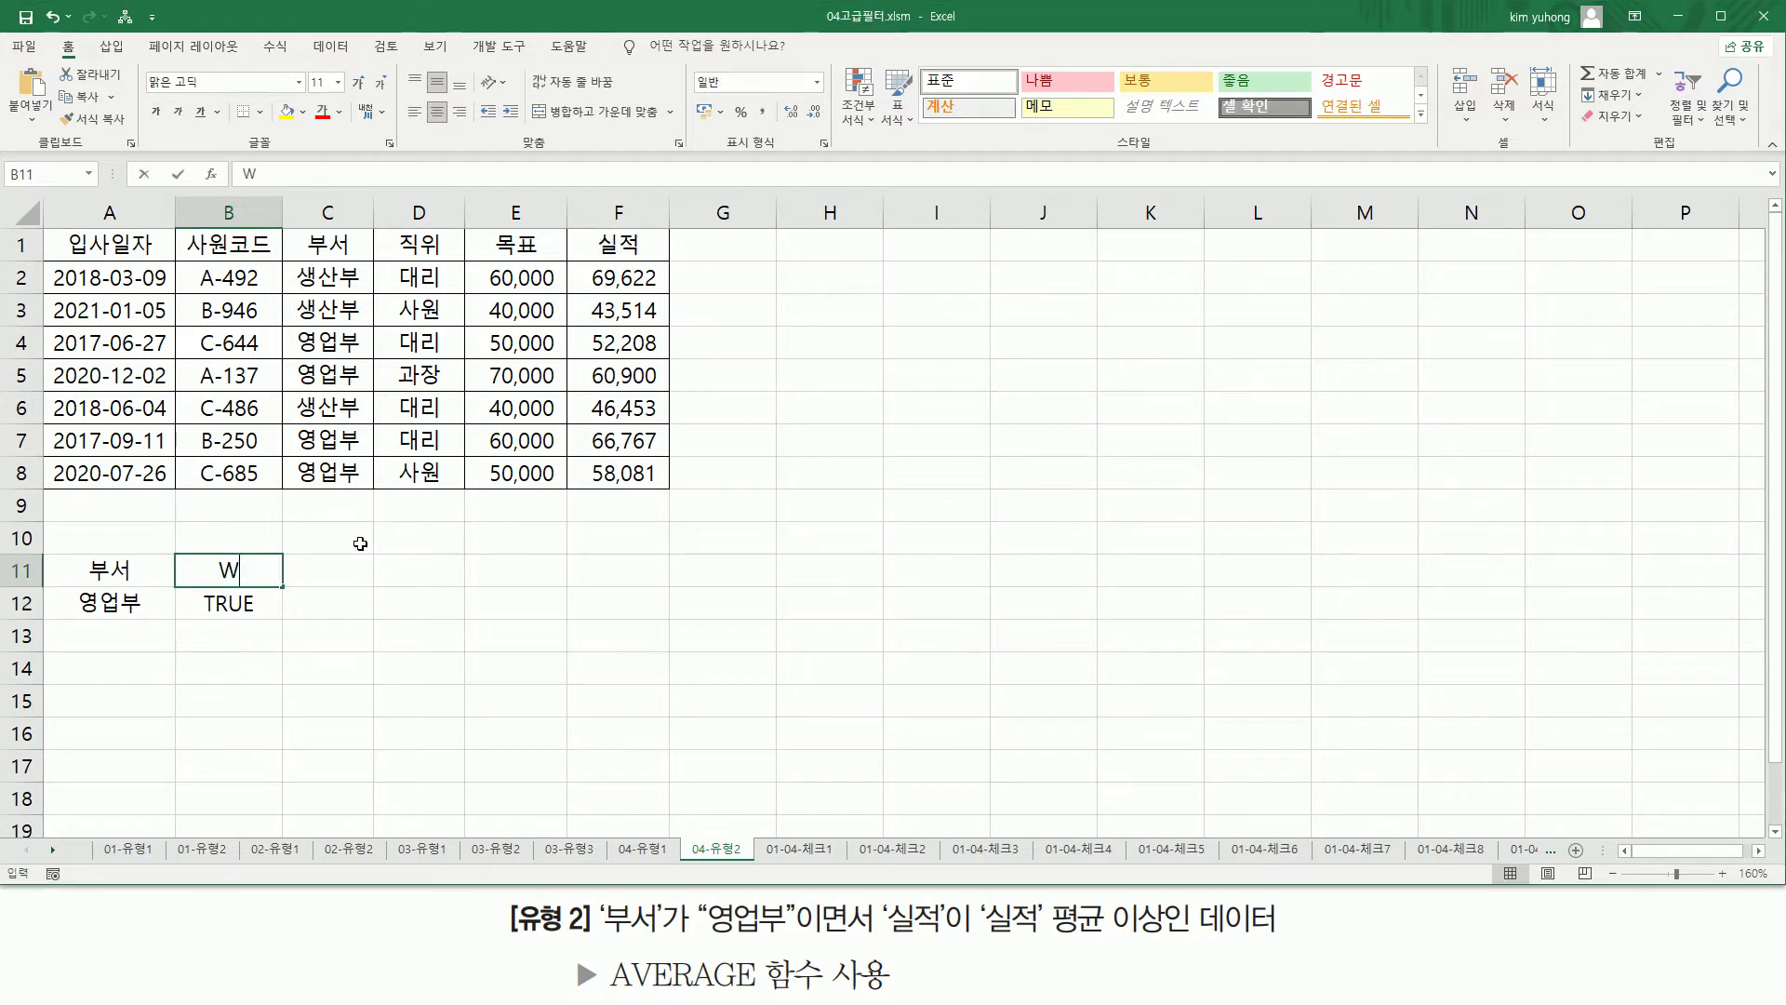
{"action": "type", "text": "WHR"}
{"action": "key", "text": "BackSpace"}
{"action": "key", "text": "BackSpace"}
{"action": "key", "text": "BackSpace"}
{"action": "type", "text": "조건"}
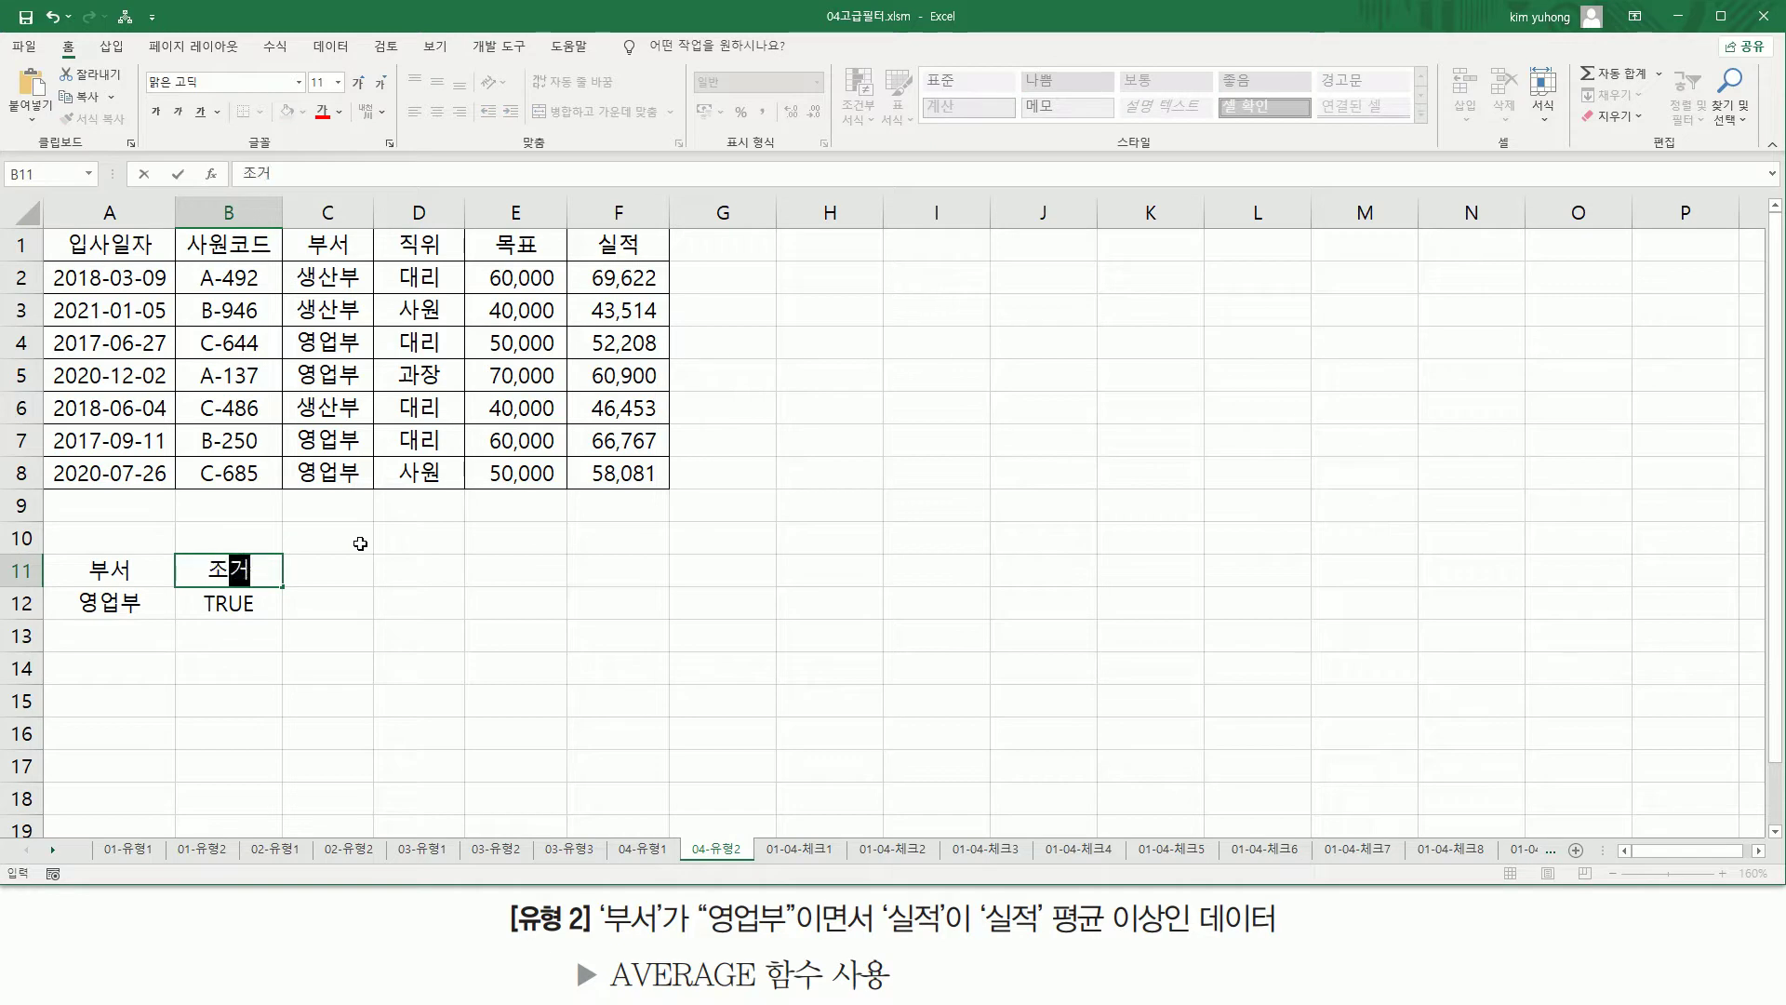
{"action": "key", "text": "Return"}
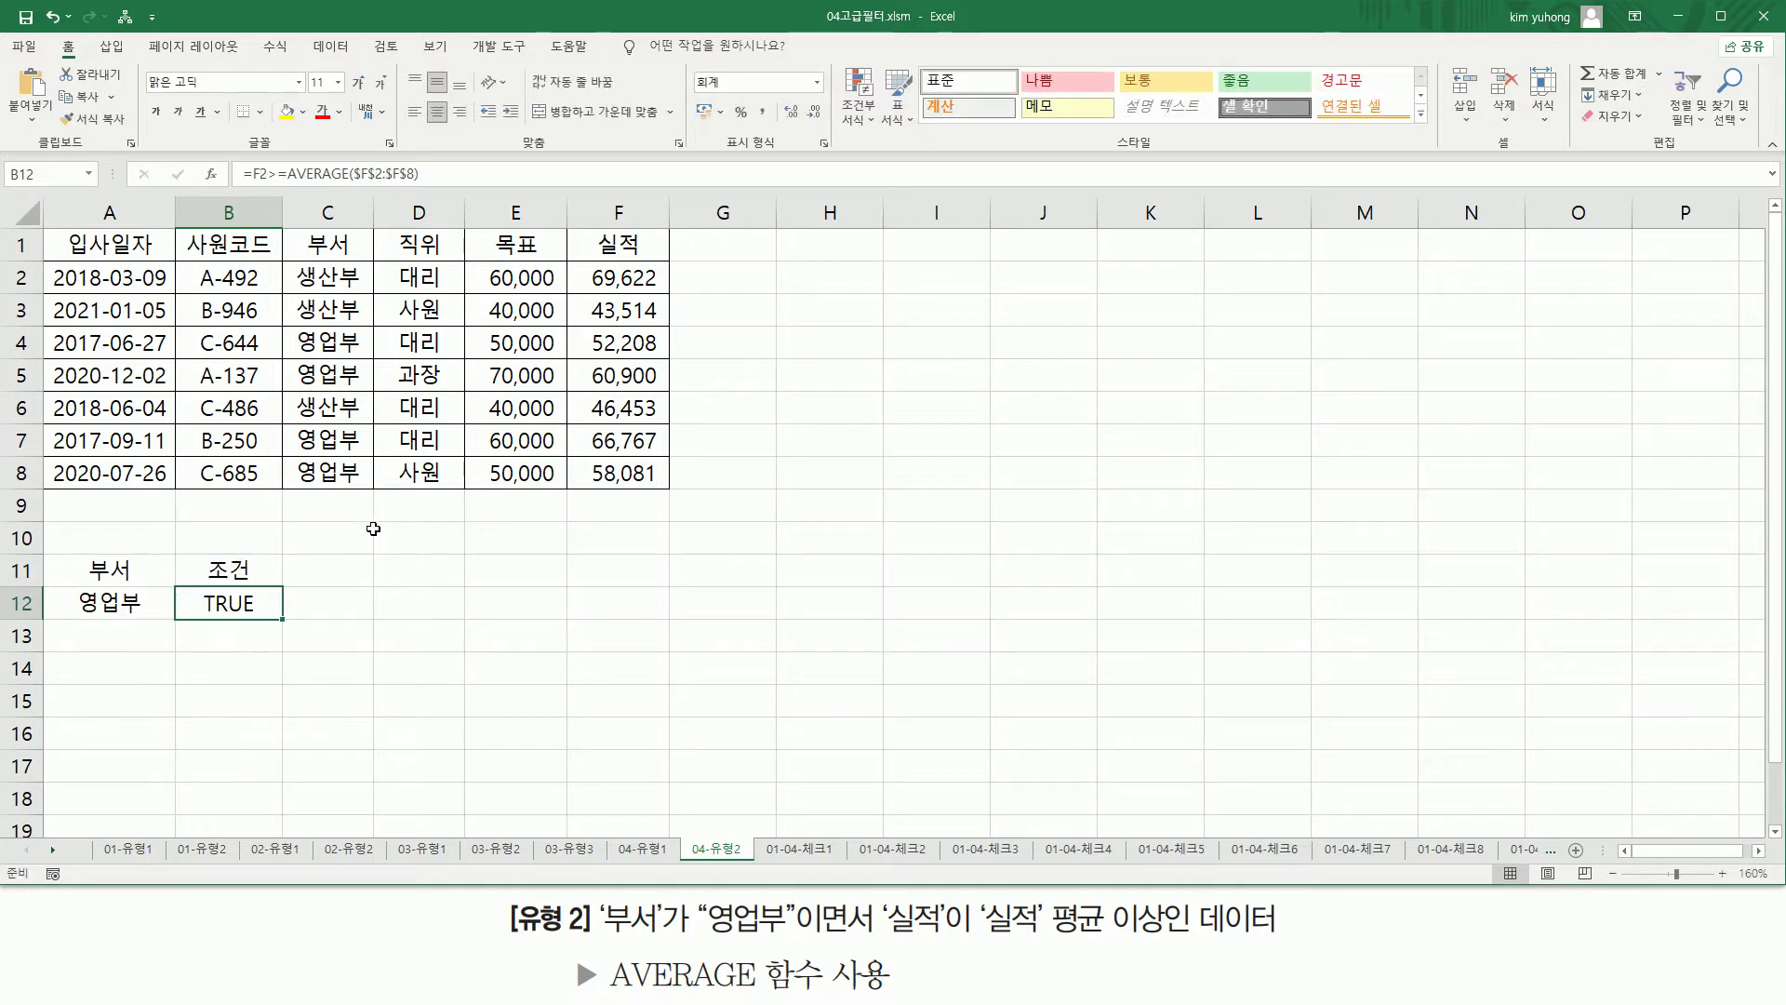
- Start an advanced filter on the employee table $A$1:$F$8, with the results copied to another location
{"action": "left_click", "coordinate": [335, 372]}
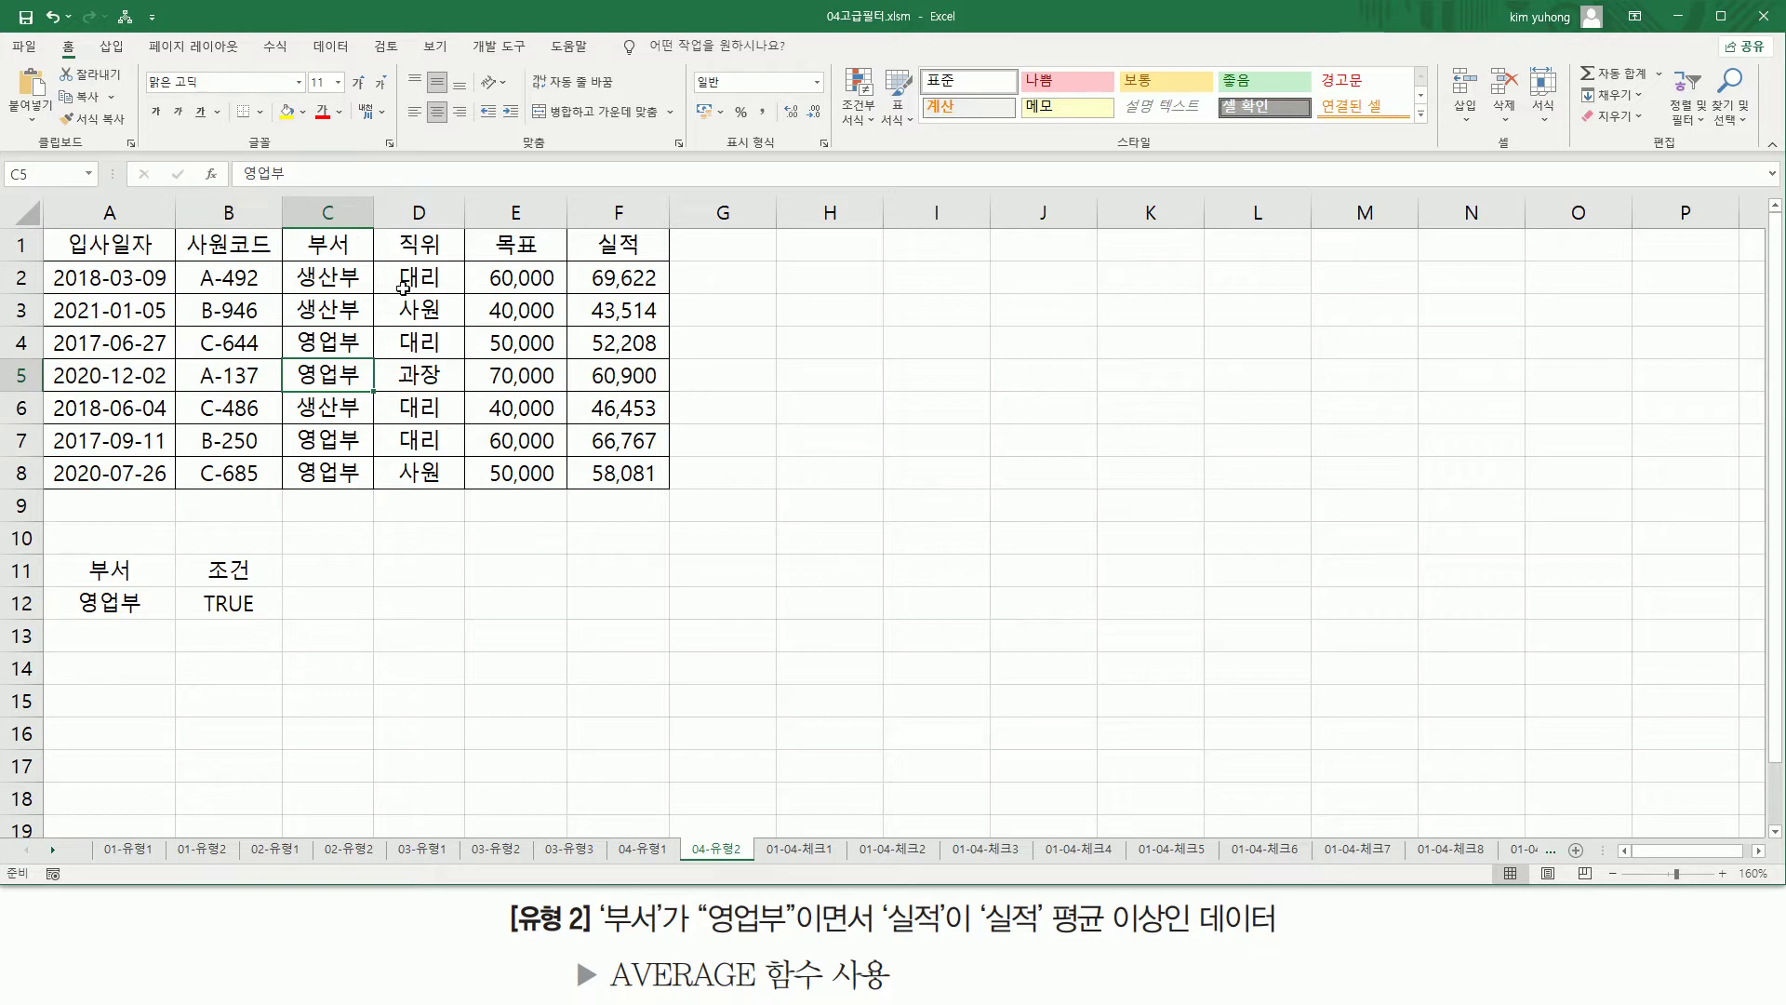
{"action": "left_click", "coordinate": [330, 46]}
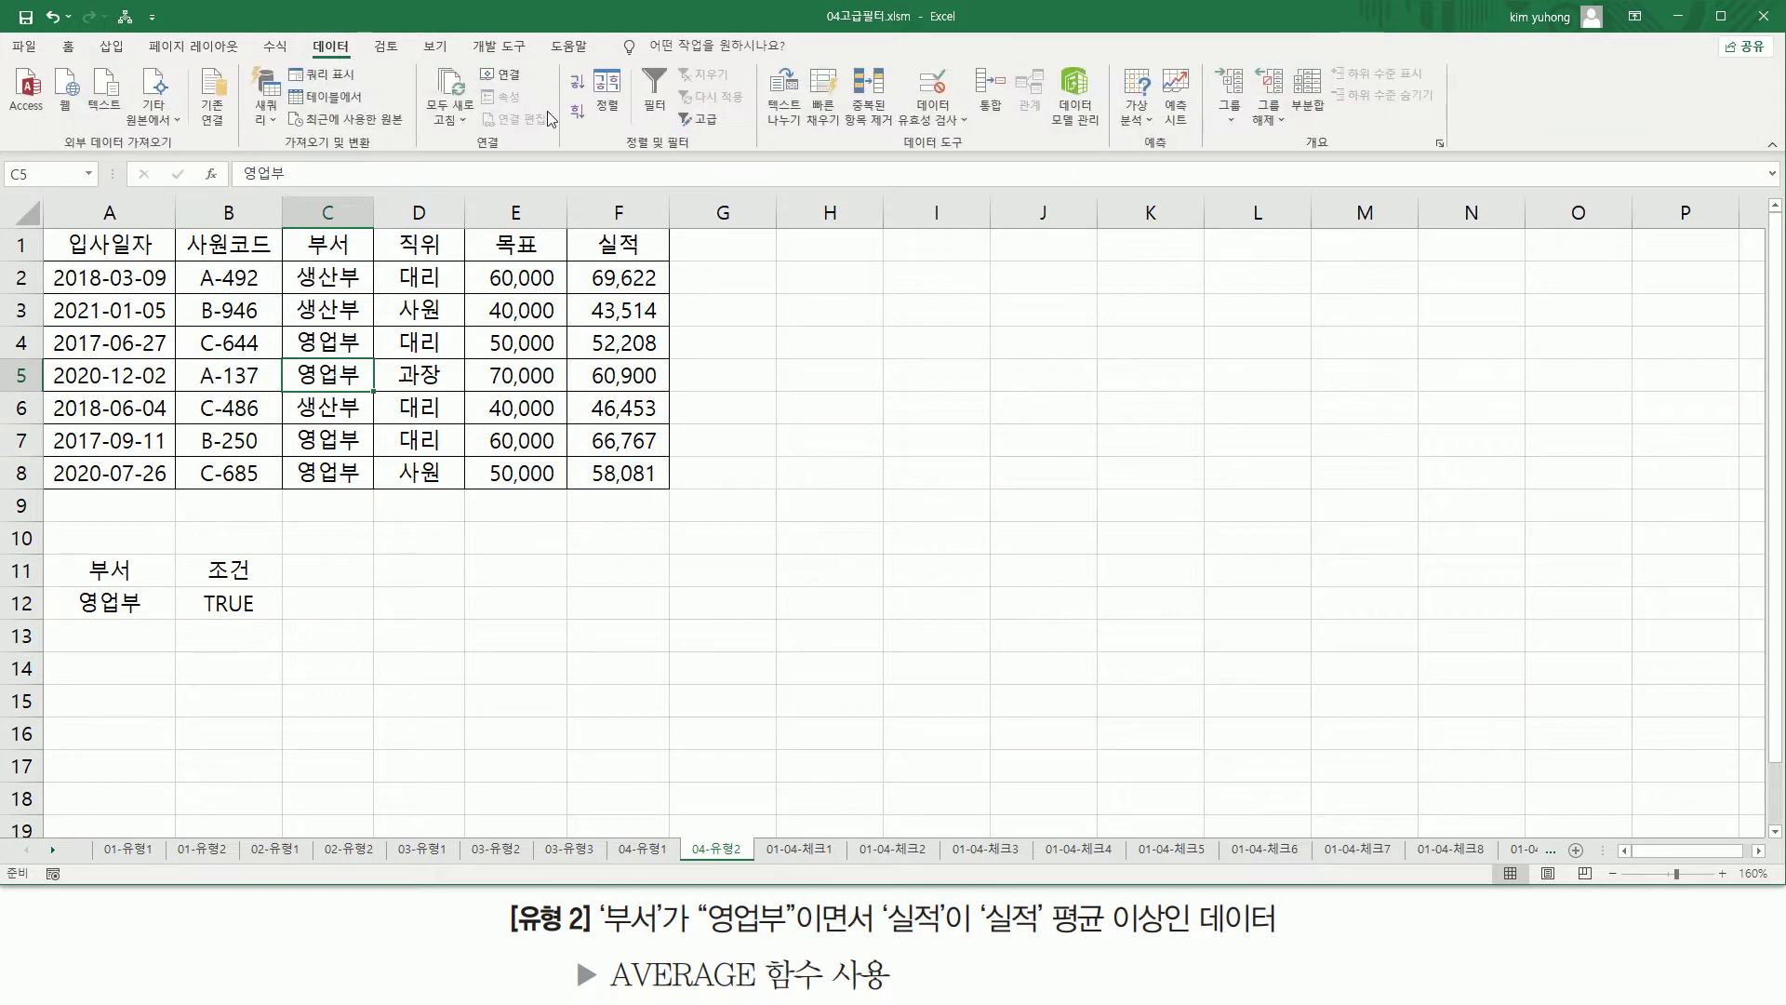
{"action": "left_click", "coordinate": [707, 119]}
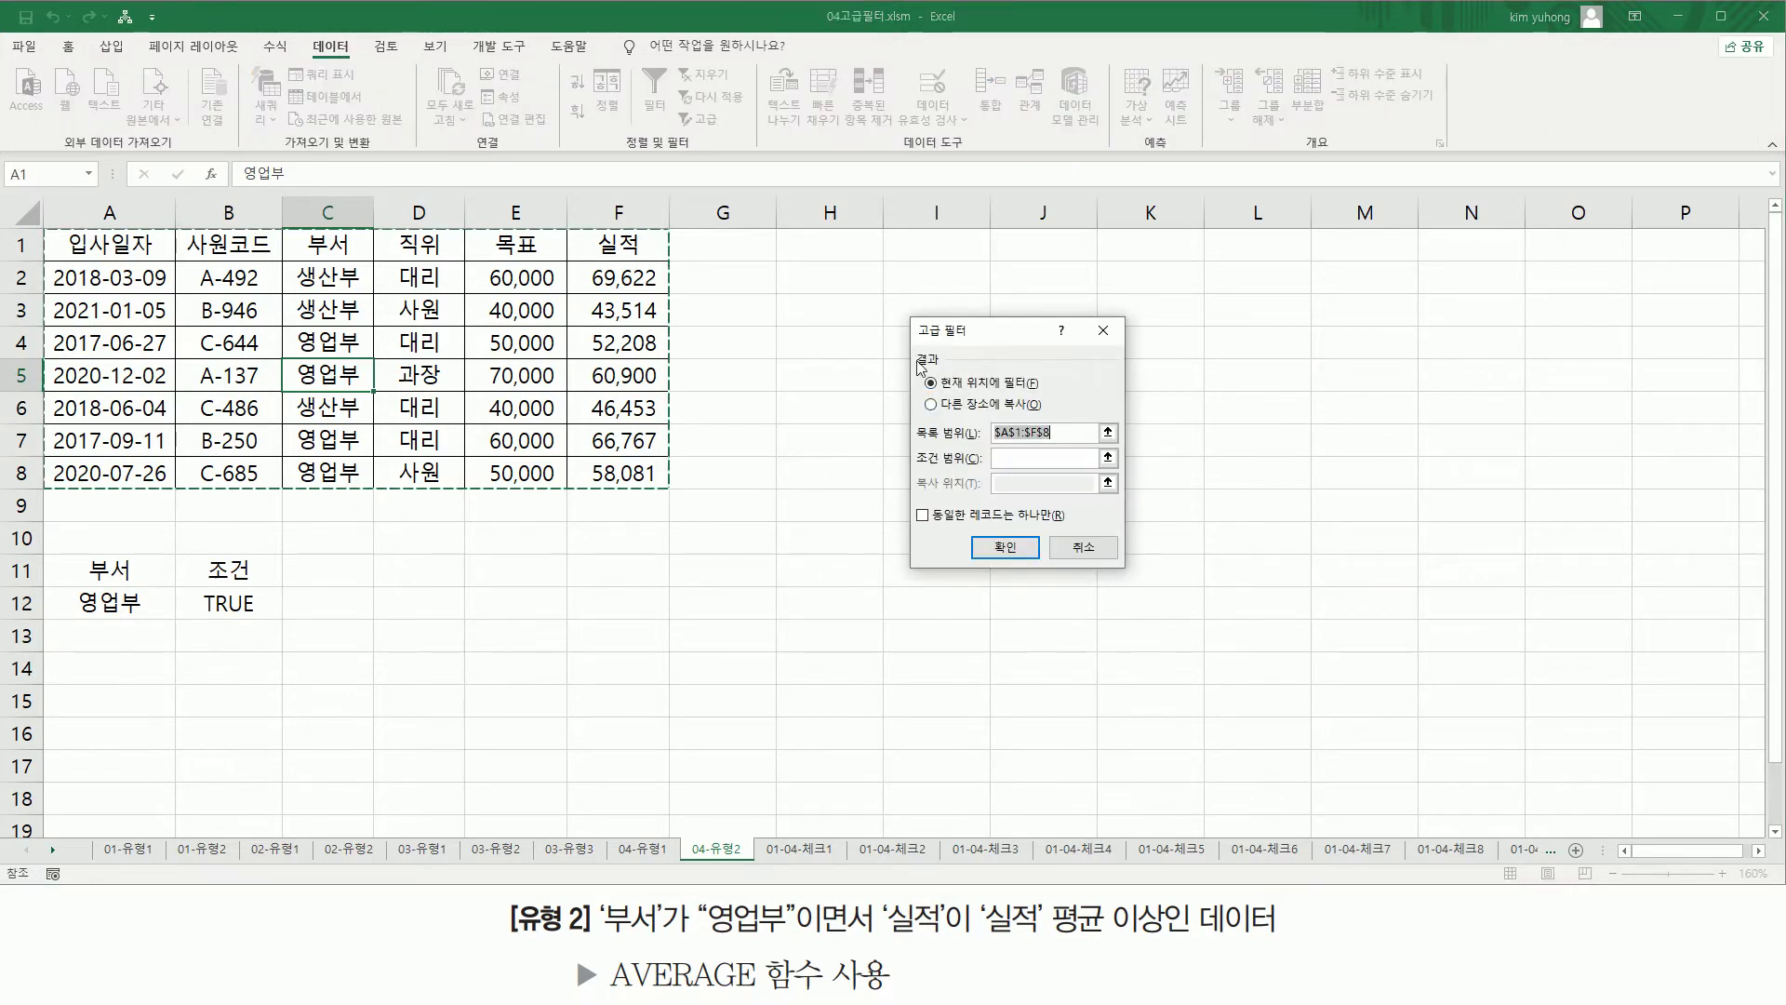
{"action": "left_click", "coordinate": [949, 403]}
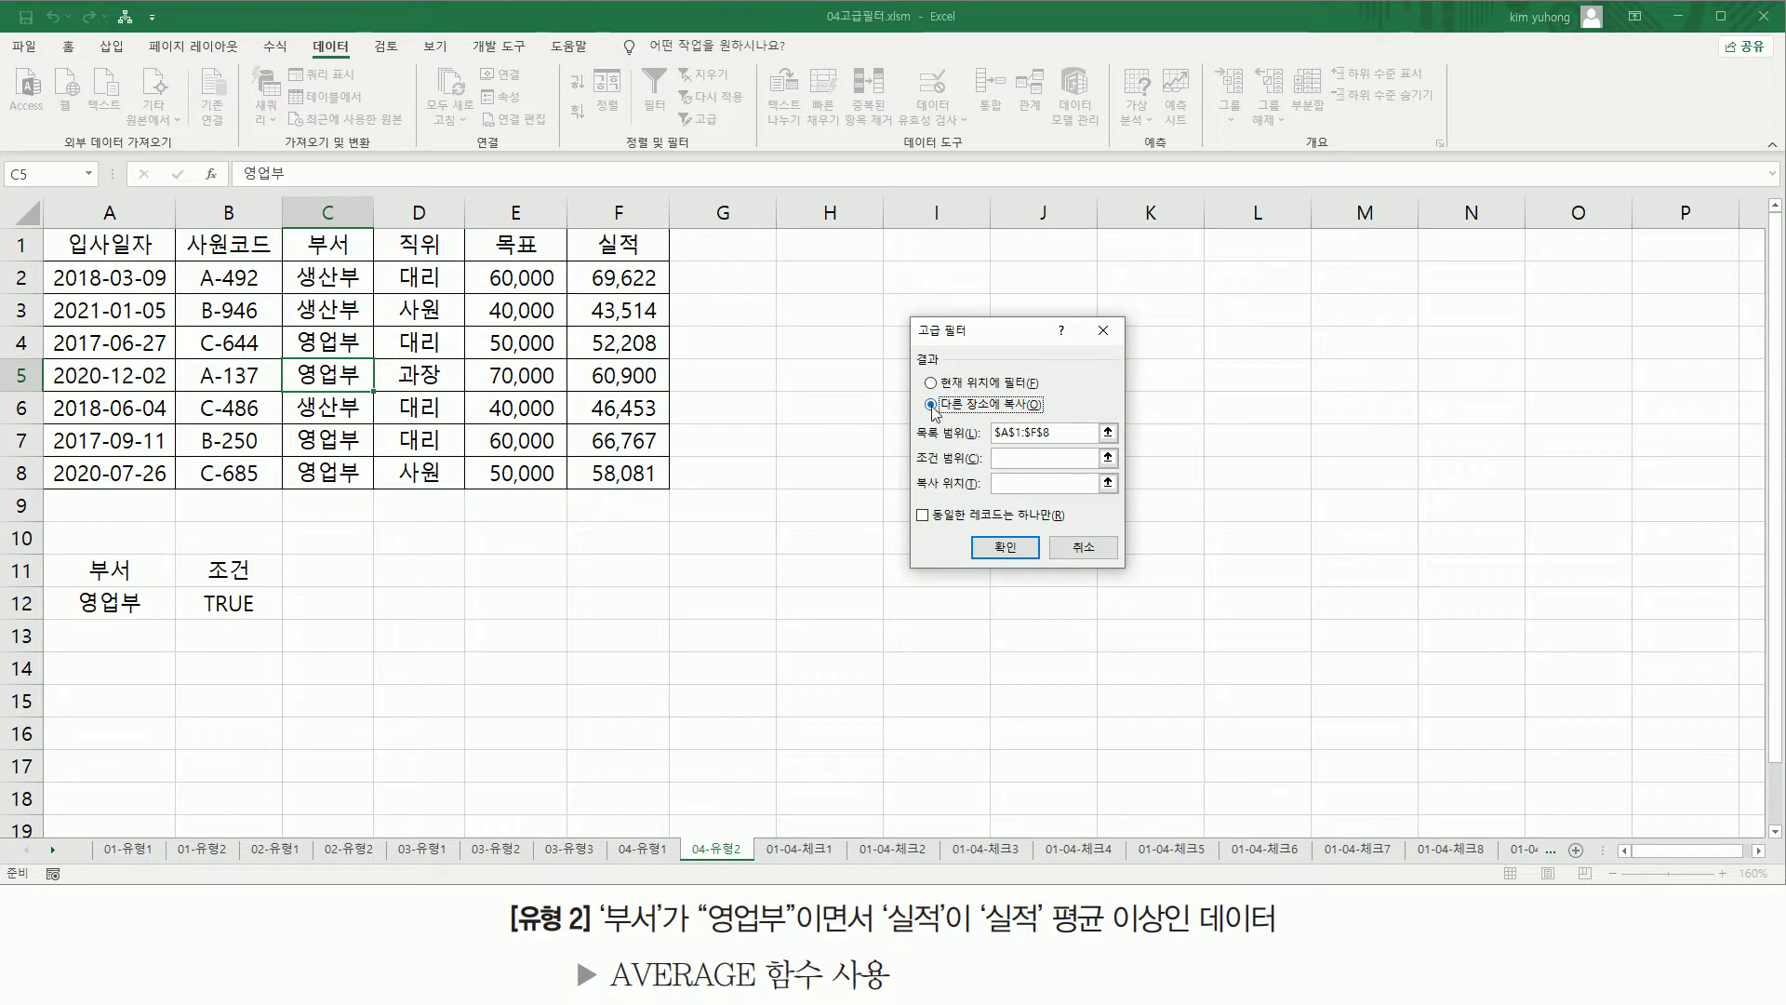
{"action": "left_click", "coordinate": [1059, 432]}
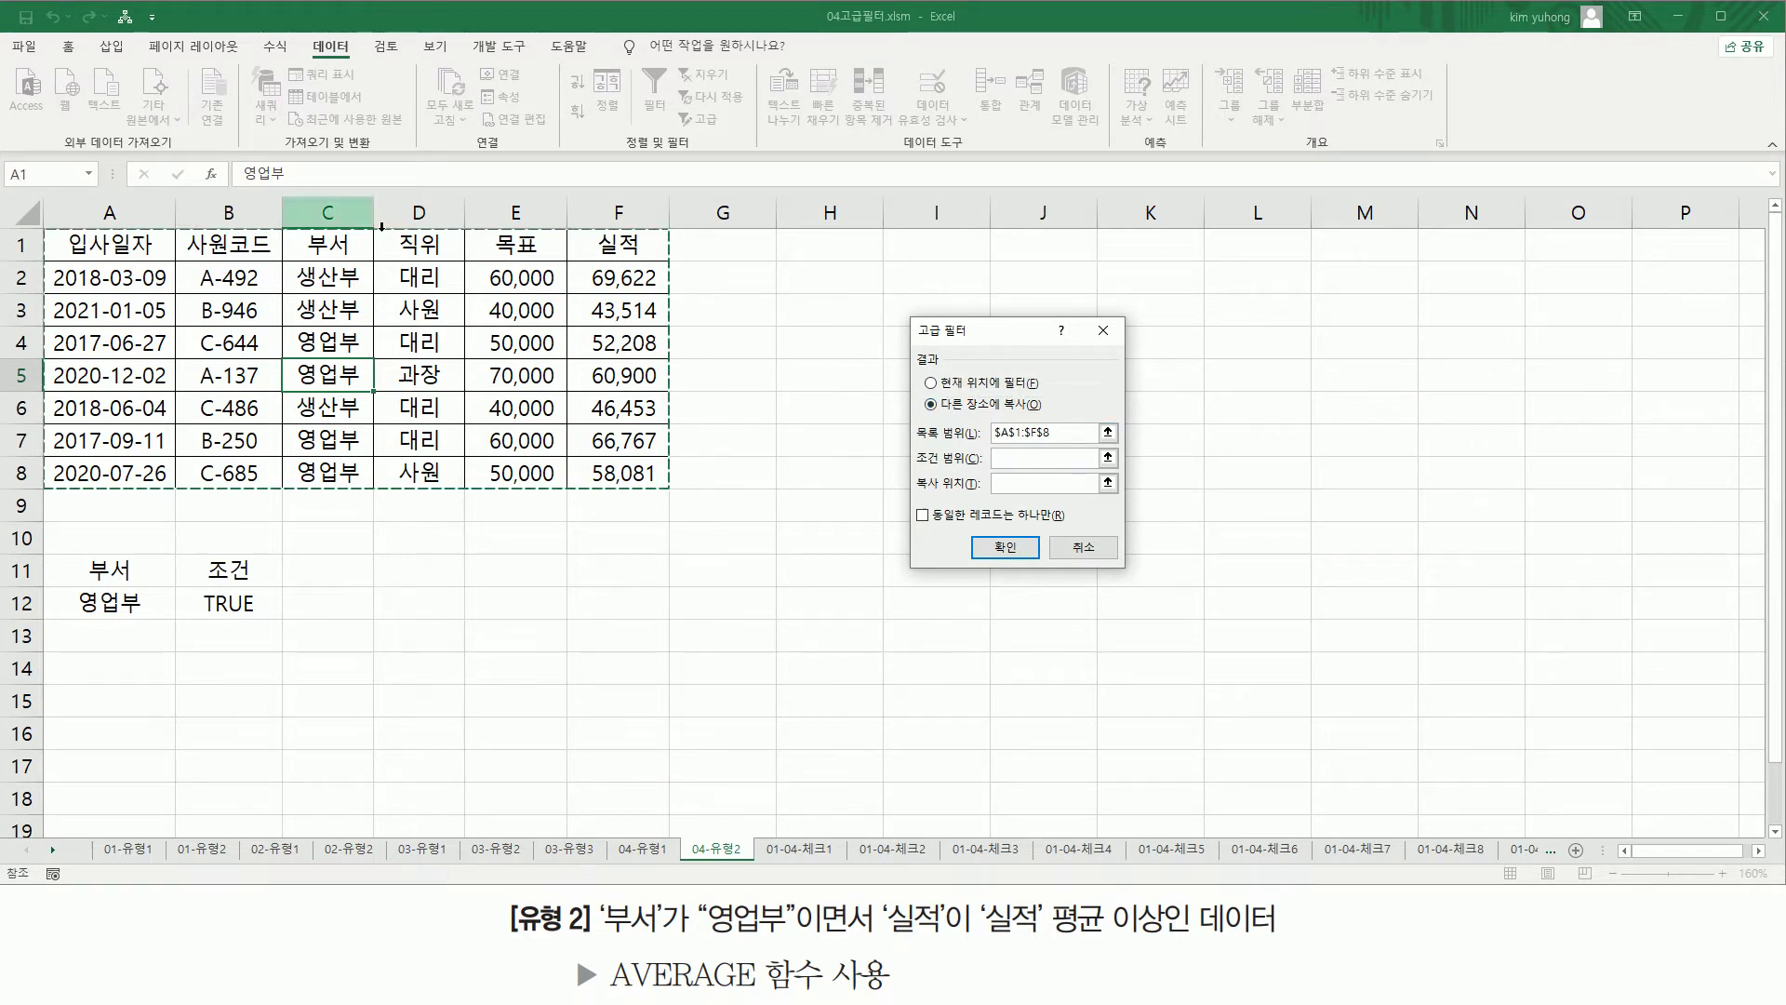
- Set the criteria range to $A$11:$B$12 and the copy destination to $A$15, and run the advanced filter
{"action": "left_click", "coordinate": [991, 465]}
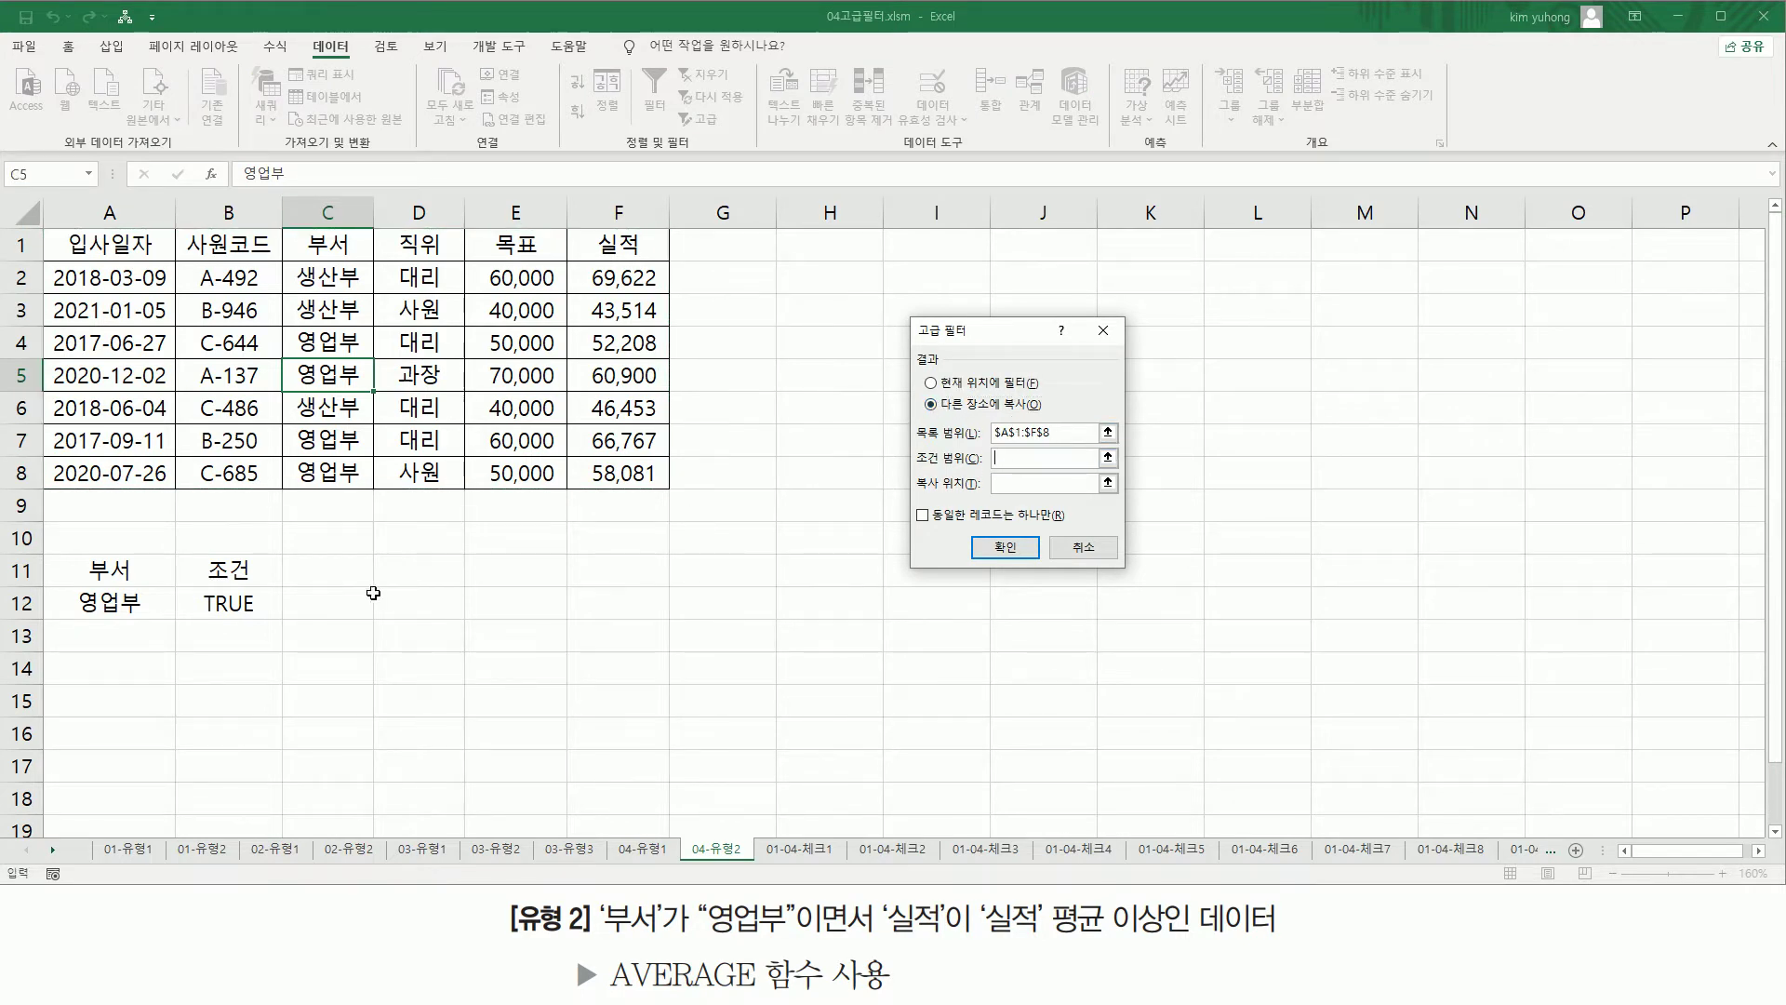
{"action": "left_click_drag", "start_coordinate": [119, 572], "coordinate": [238, 612]}
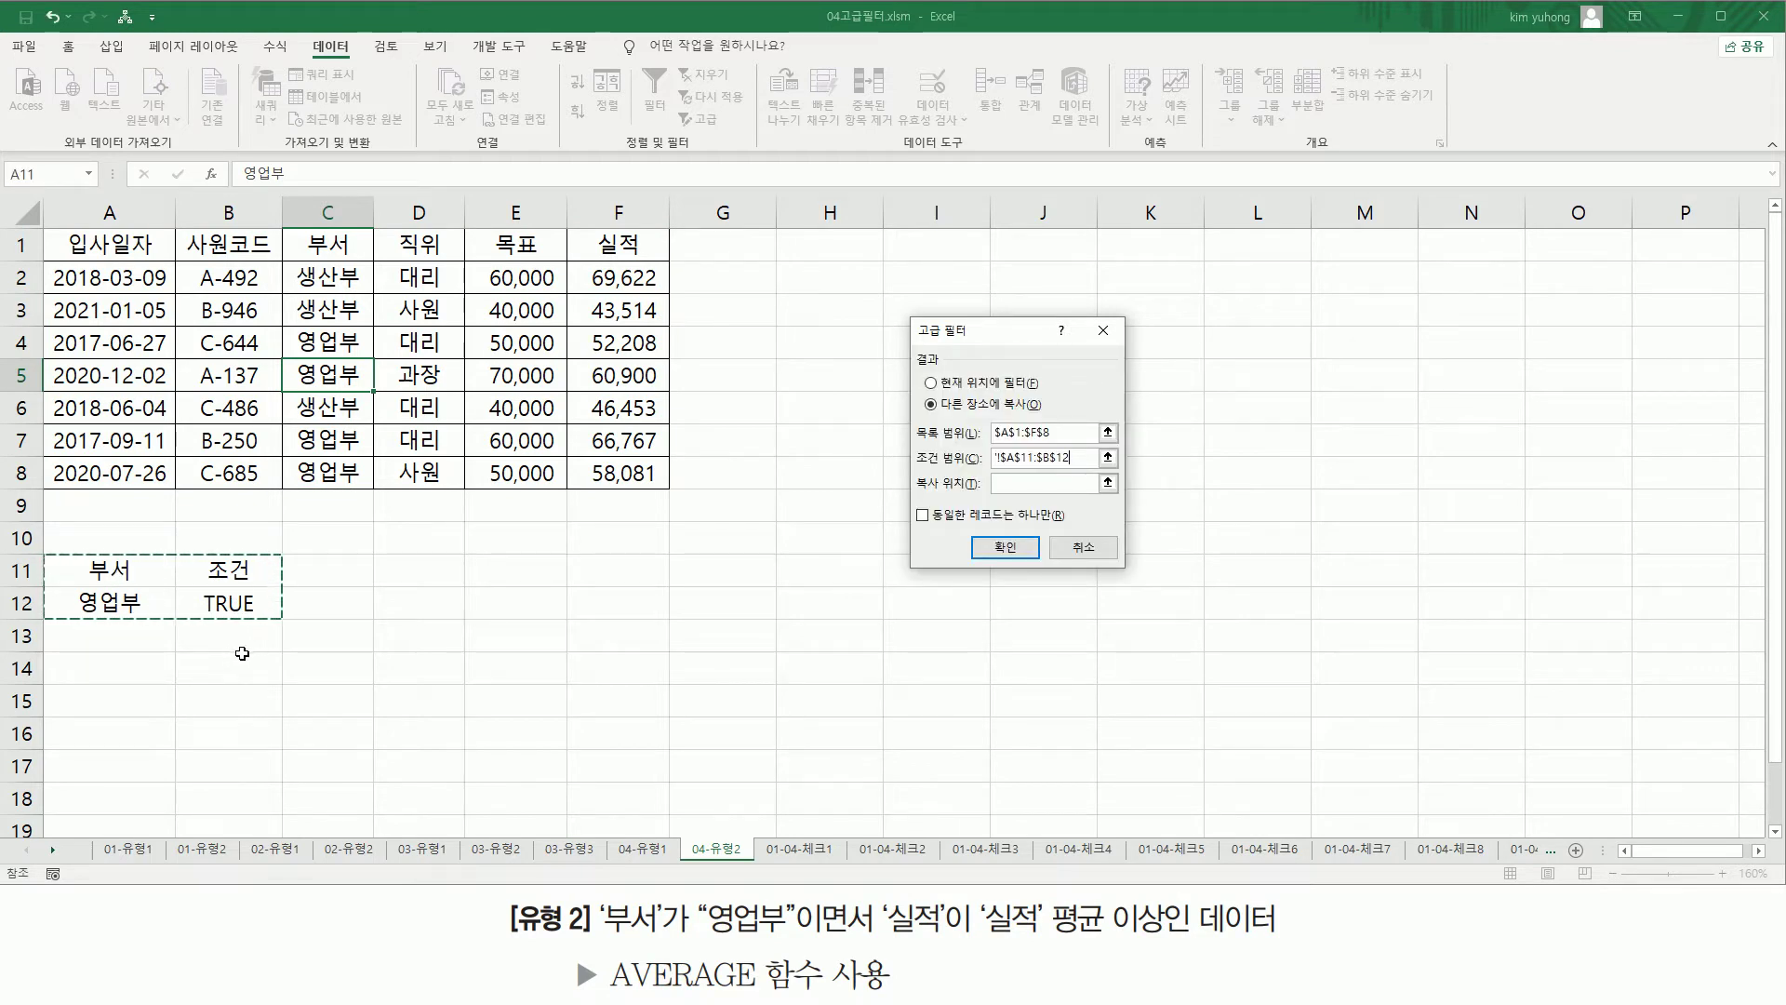
{"action": "left_click", "coordinate": [1024, 483]}
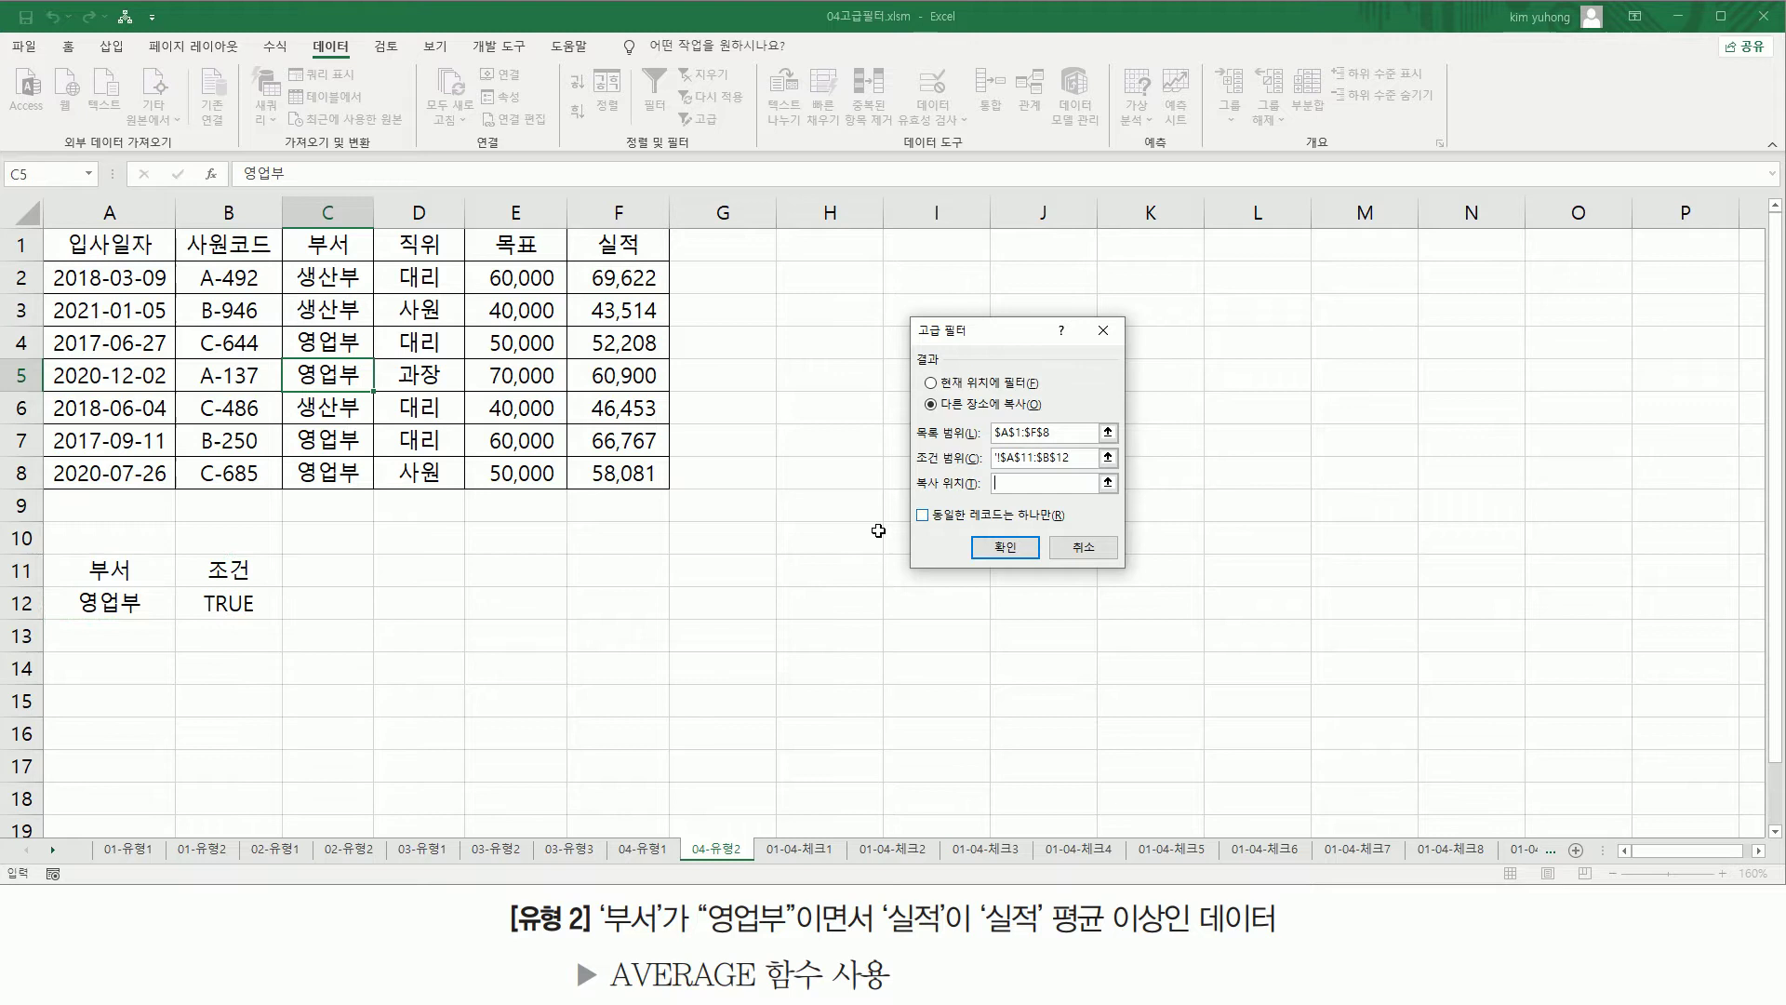
{"action": "left_click", "coordinate": [115, 702]}
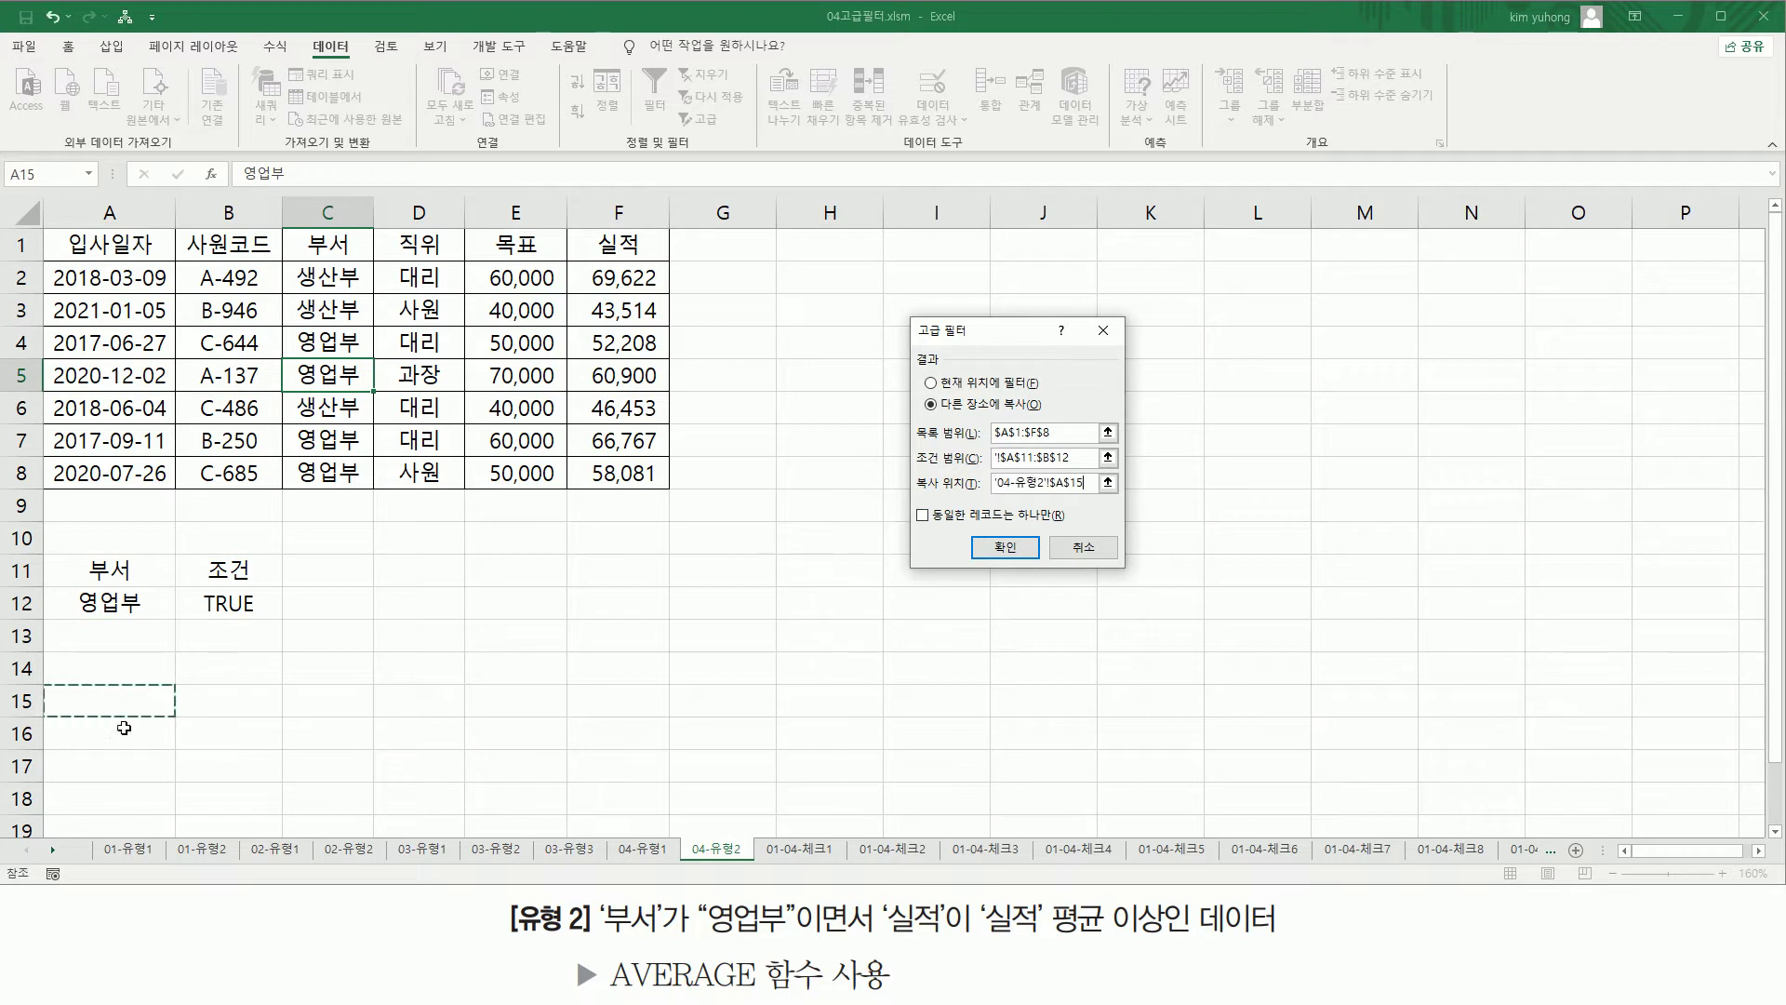
{"action": "left_click", "coordinate": [1009, 551]}
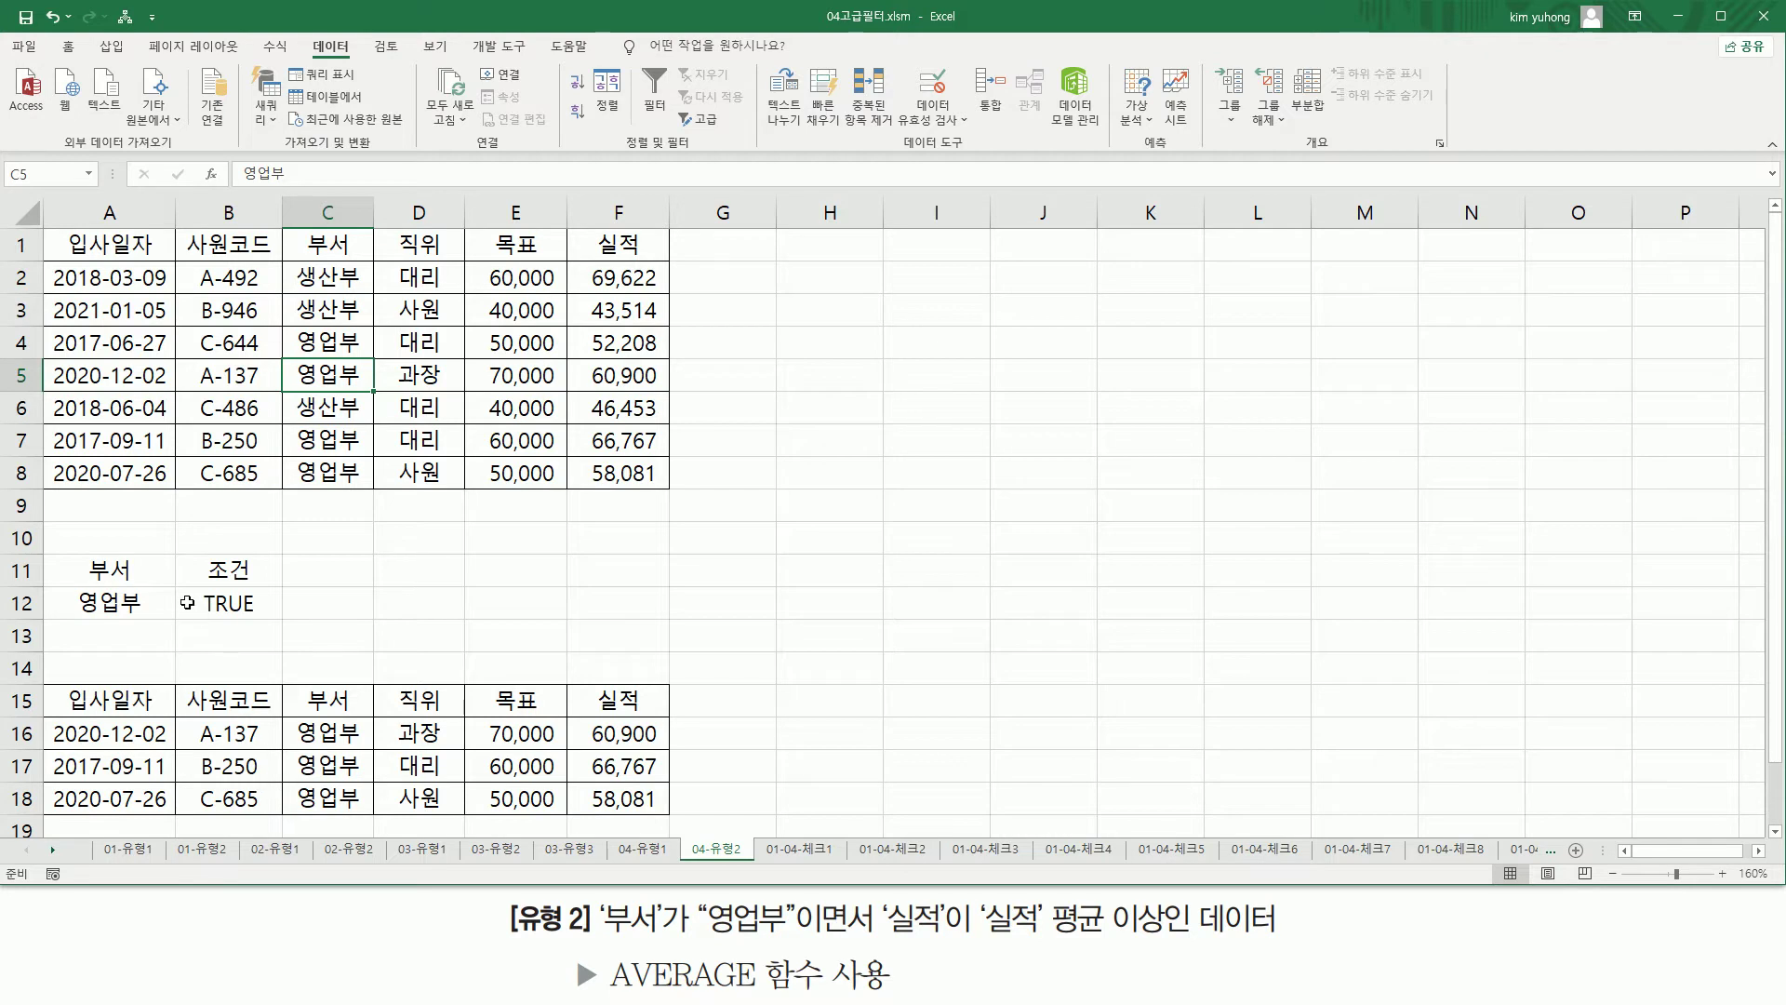
- Put the condition formula =F2>=AVERAGE($F$2:$F$8) as red note text in cell D12, beside the criteria
{"action": "left_click", "coordinate": [421, 602]}
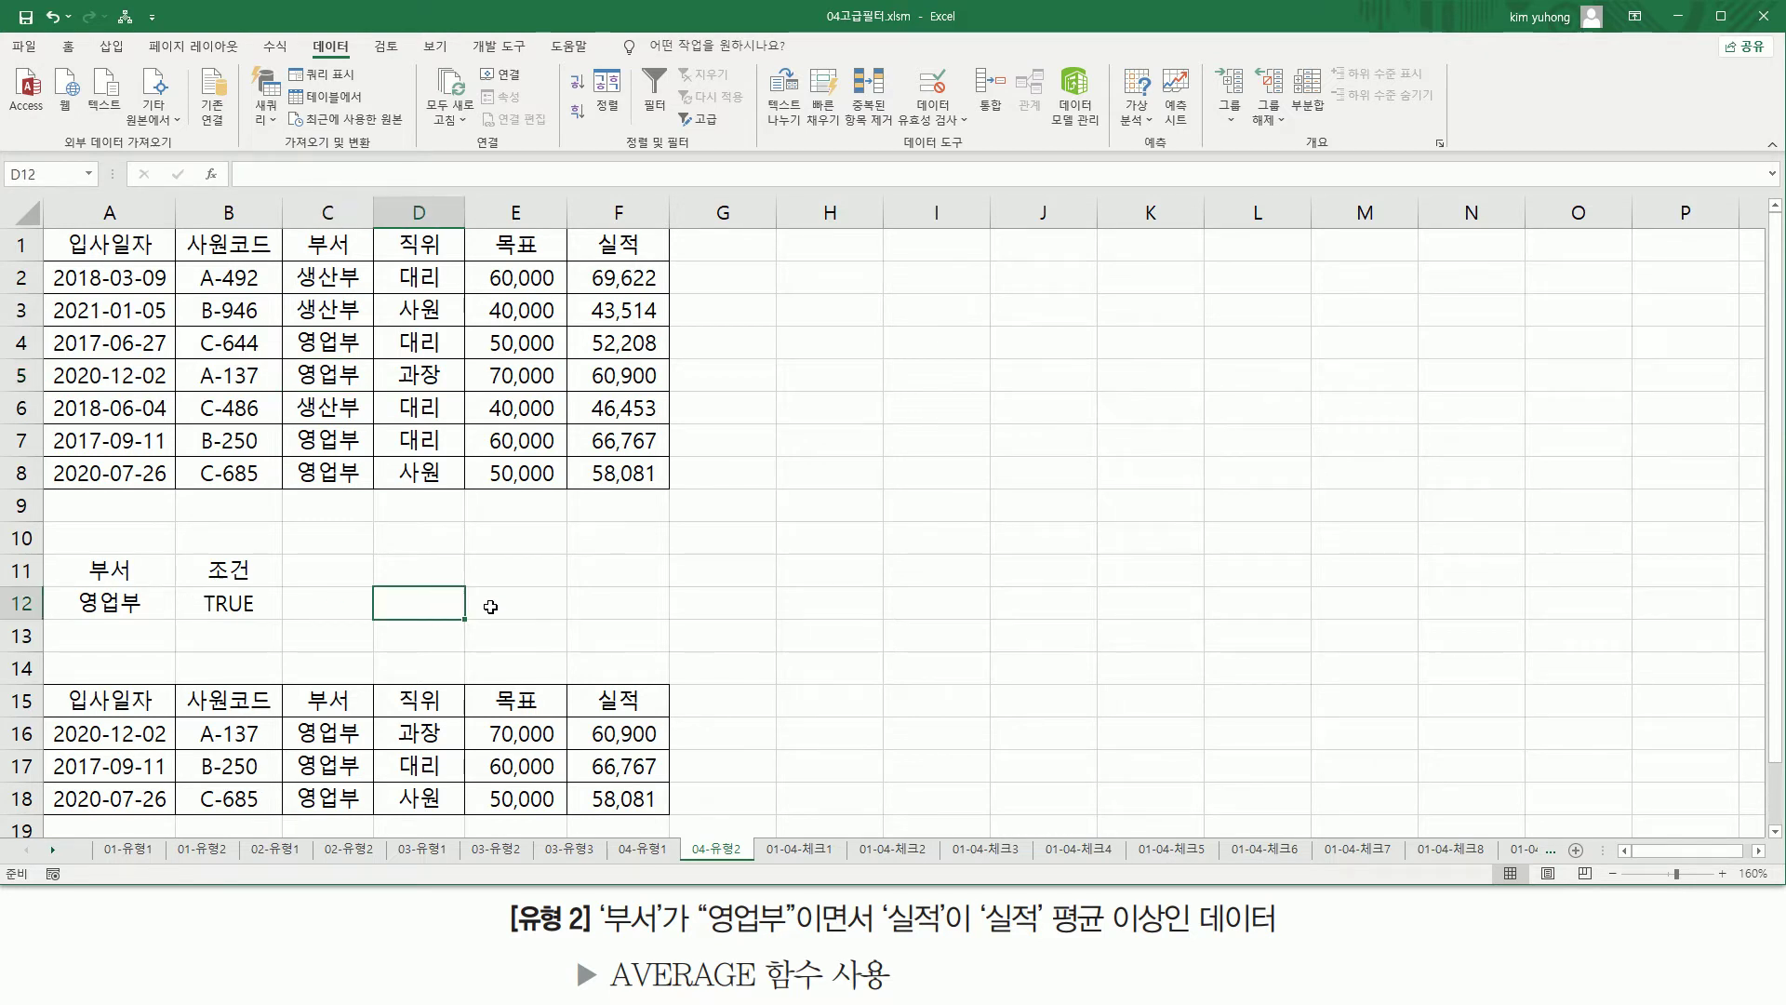
{"action": "key", "text": "ctrl+v"}
{"action": "key", "text": "Return"}
{"action": "left_click", "coordinate": [406, 606]}
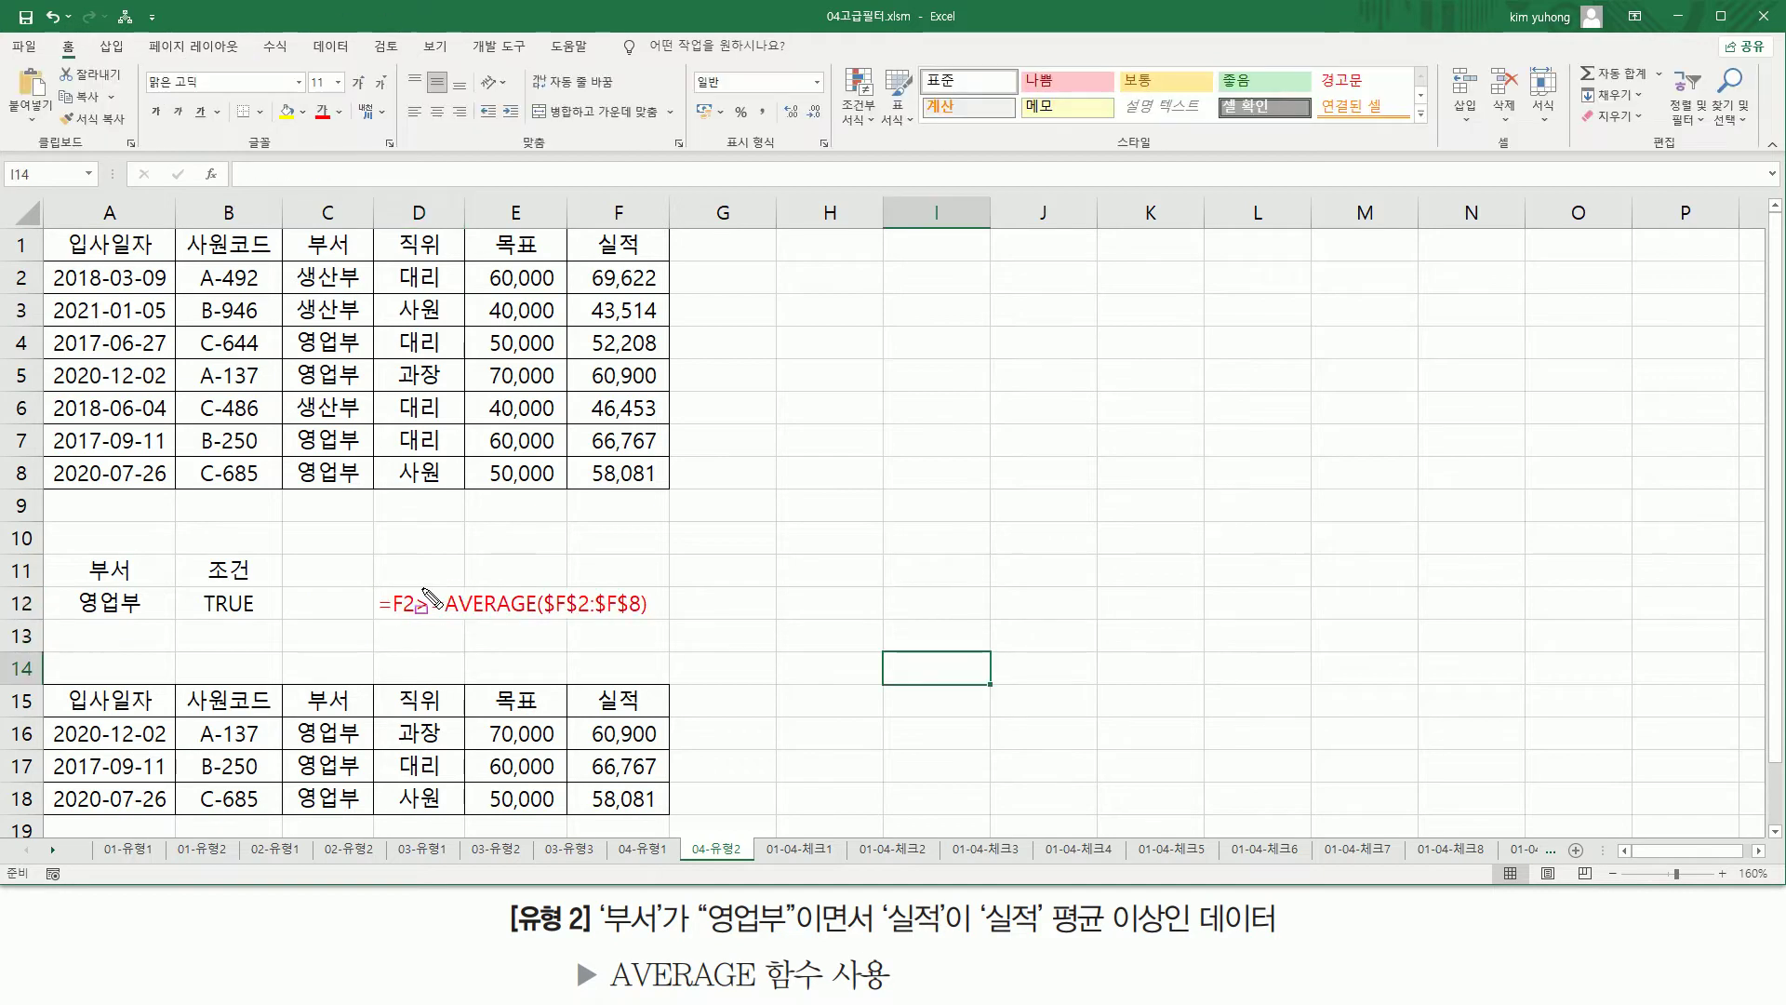
- Examine F2 and the absolute range $F$2:$F$8 in the noted formula against the 실적 values, plus the criteria cells B11 and B12
{"action": "mouse_move", "coordinate": [394, 583]}
{"action": "left_mouse_down"}
{"action": "mouse_move", "coordinate": [412, 626]}
{"action": "mouse_move", "coordinate": [661, 624]}
{"action": "left_mouse_up"}
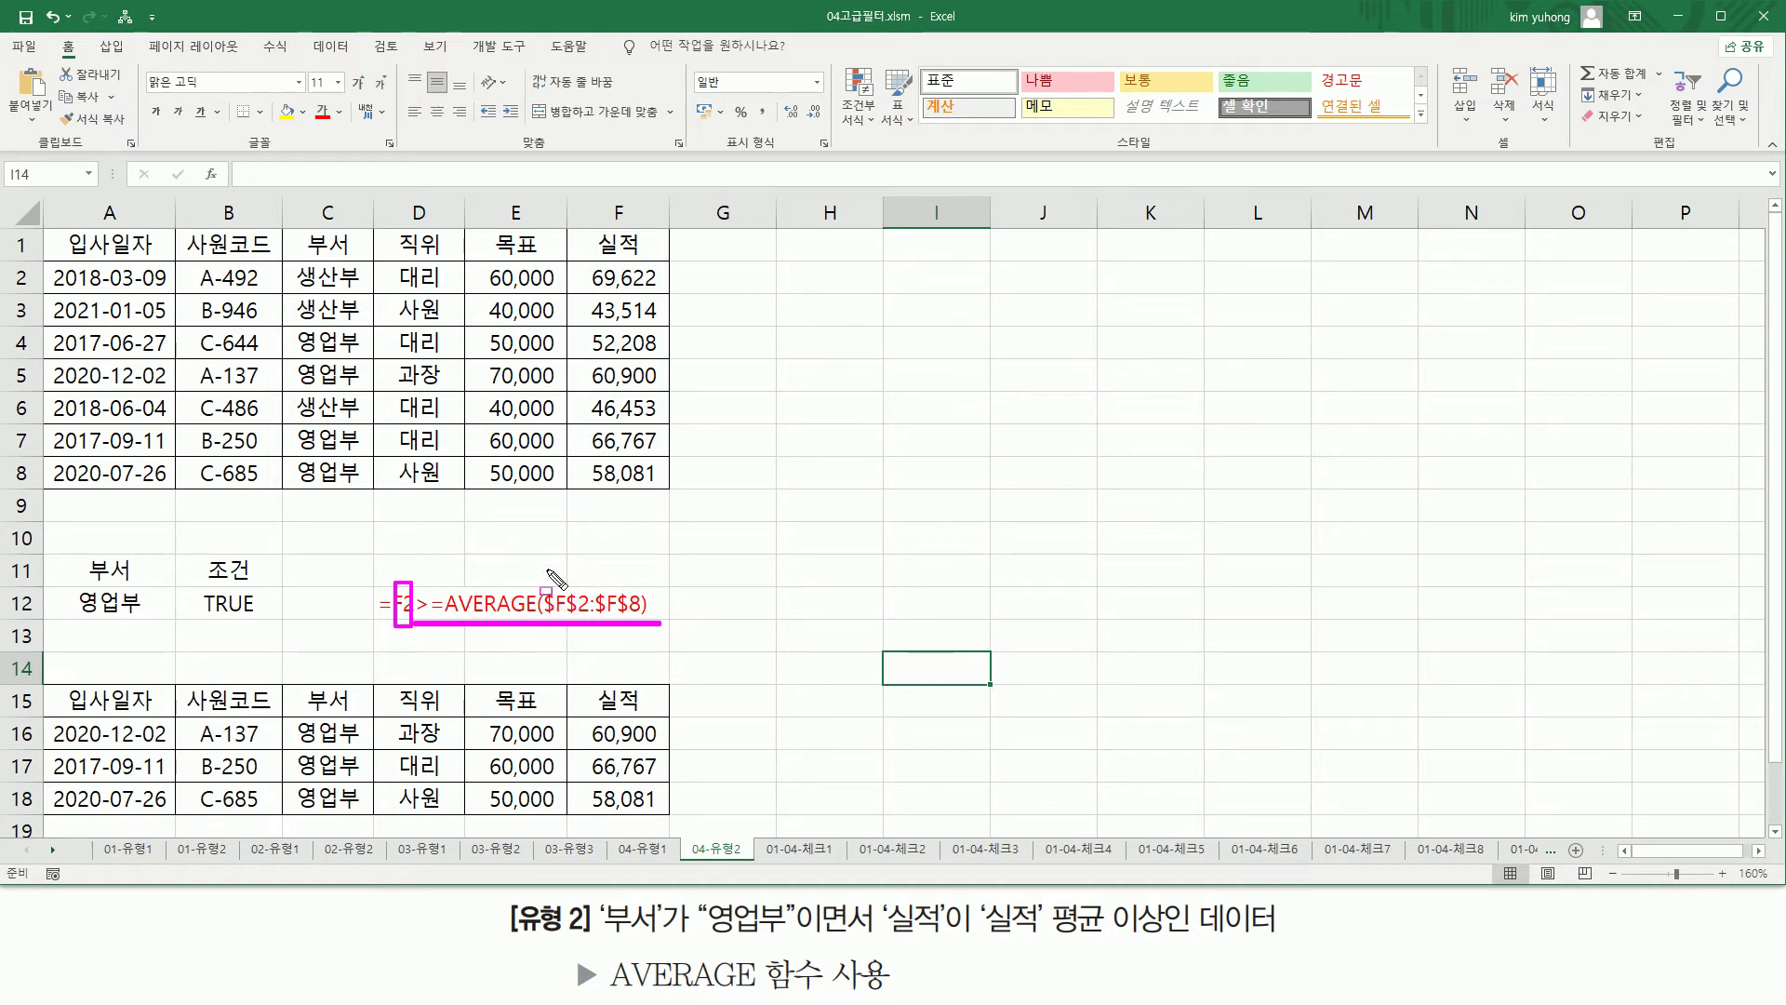
{"action": "left_click_drag", "start_coordinate": [586, 266], "coordinate": [654, 480]}
{"action": "mouse_move", "coordinate": [546, 587]}
{"action": "left_mouse_down"}
{"action": "mouse_move", "coordinate": [564, 614]}
{"action": "mouse_move", "coordinate": [635, 615]}
{"action": "left_mouse_up"}
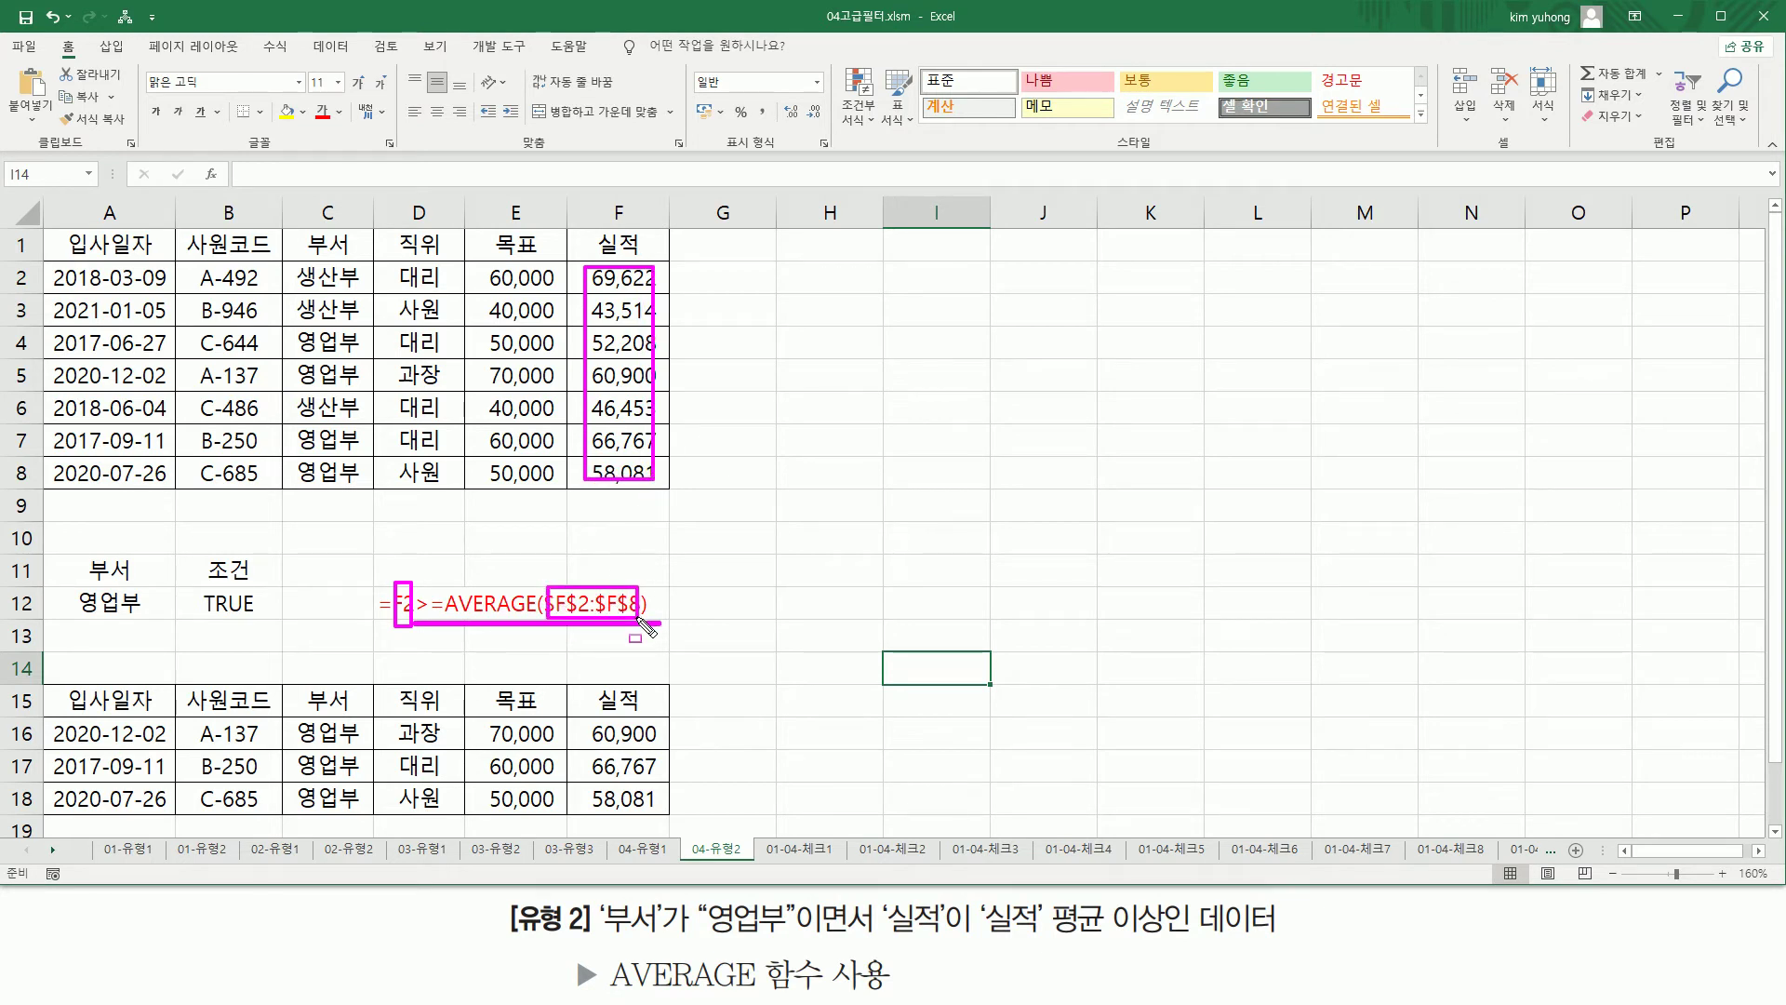
{"action": "key", "text": "Escape"}
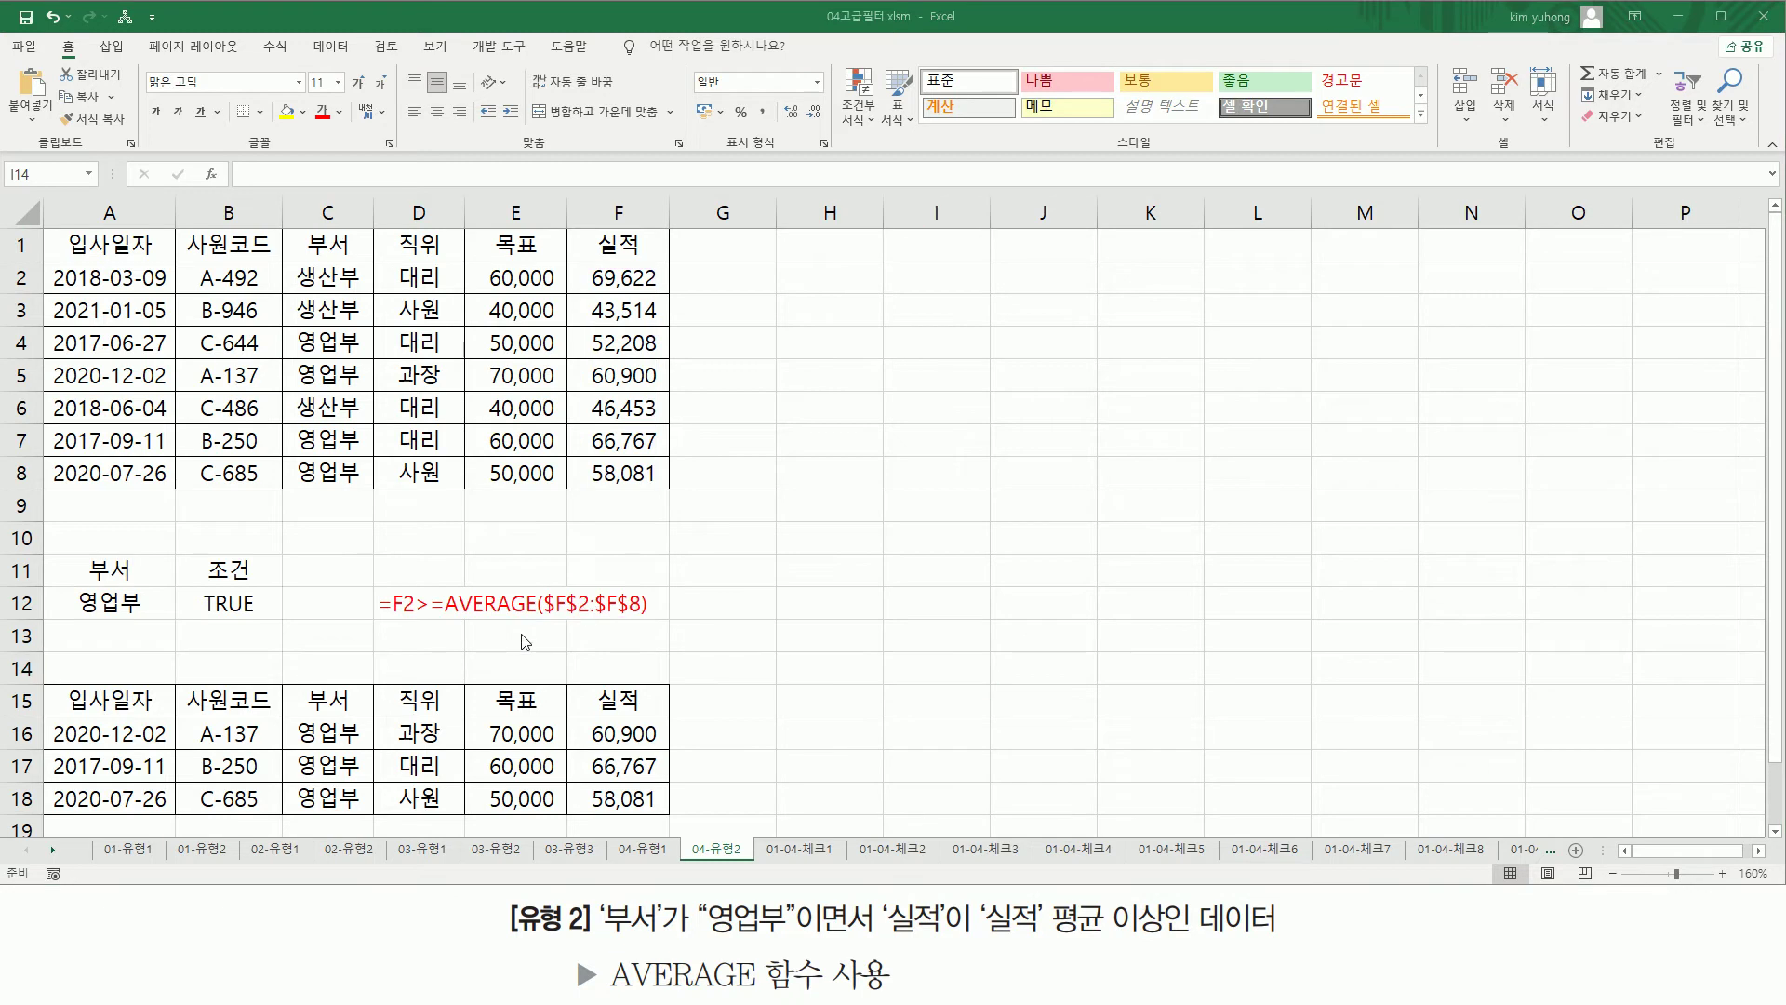
{"action": "key", "text": "ctrl+2"}
{"action": "left_click_drag", "start_coordinate": [188, 617], "coordinate": [275, 592]}
{"action": "mouse_move", "coordinate": [202, 546]}
{"action": "left_mouse_down"}
{"action": "mouse_move", "coordinate": [218, 578]}
{"action": "mouse_move", "coordinate": [254, 586]}
{"action": "left_mouse_up"}
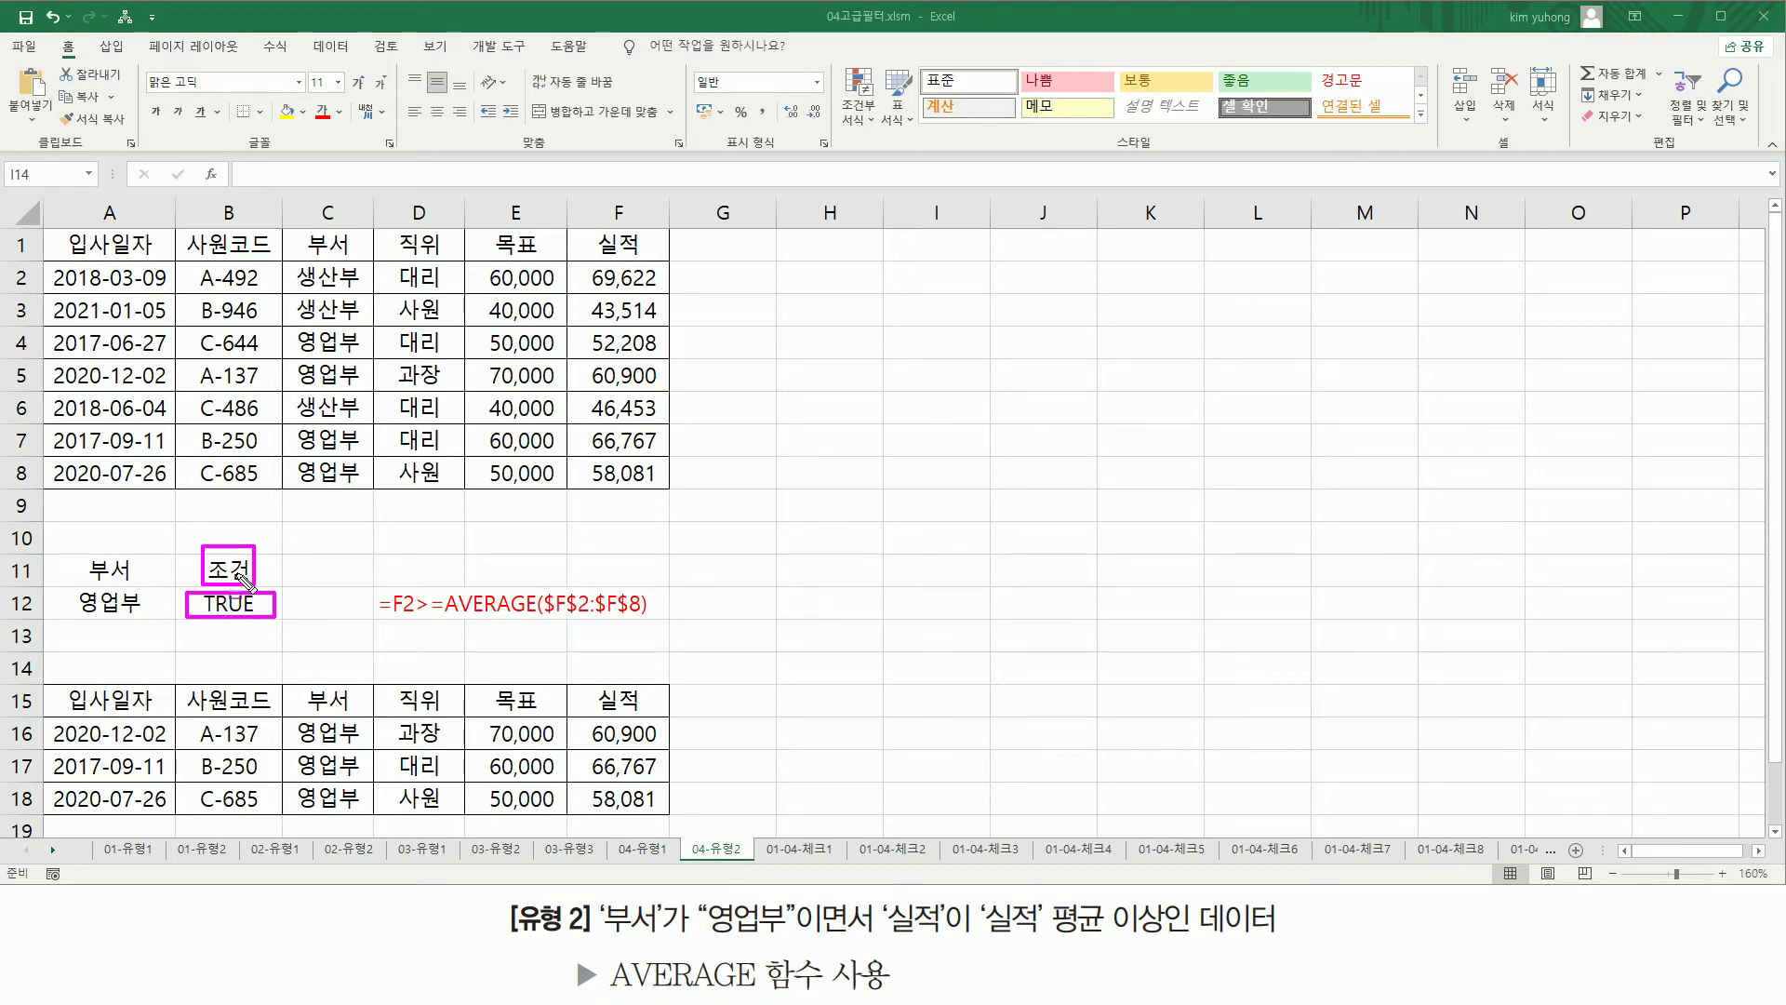
{"action": "key", "text": "Escape"}
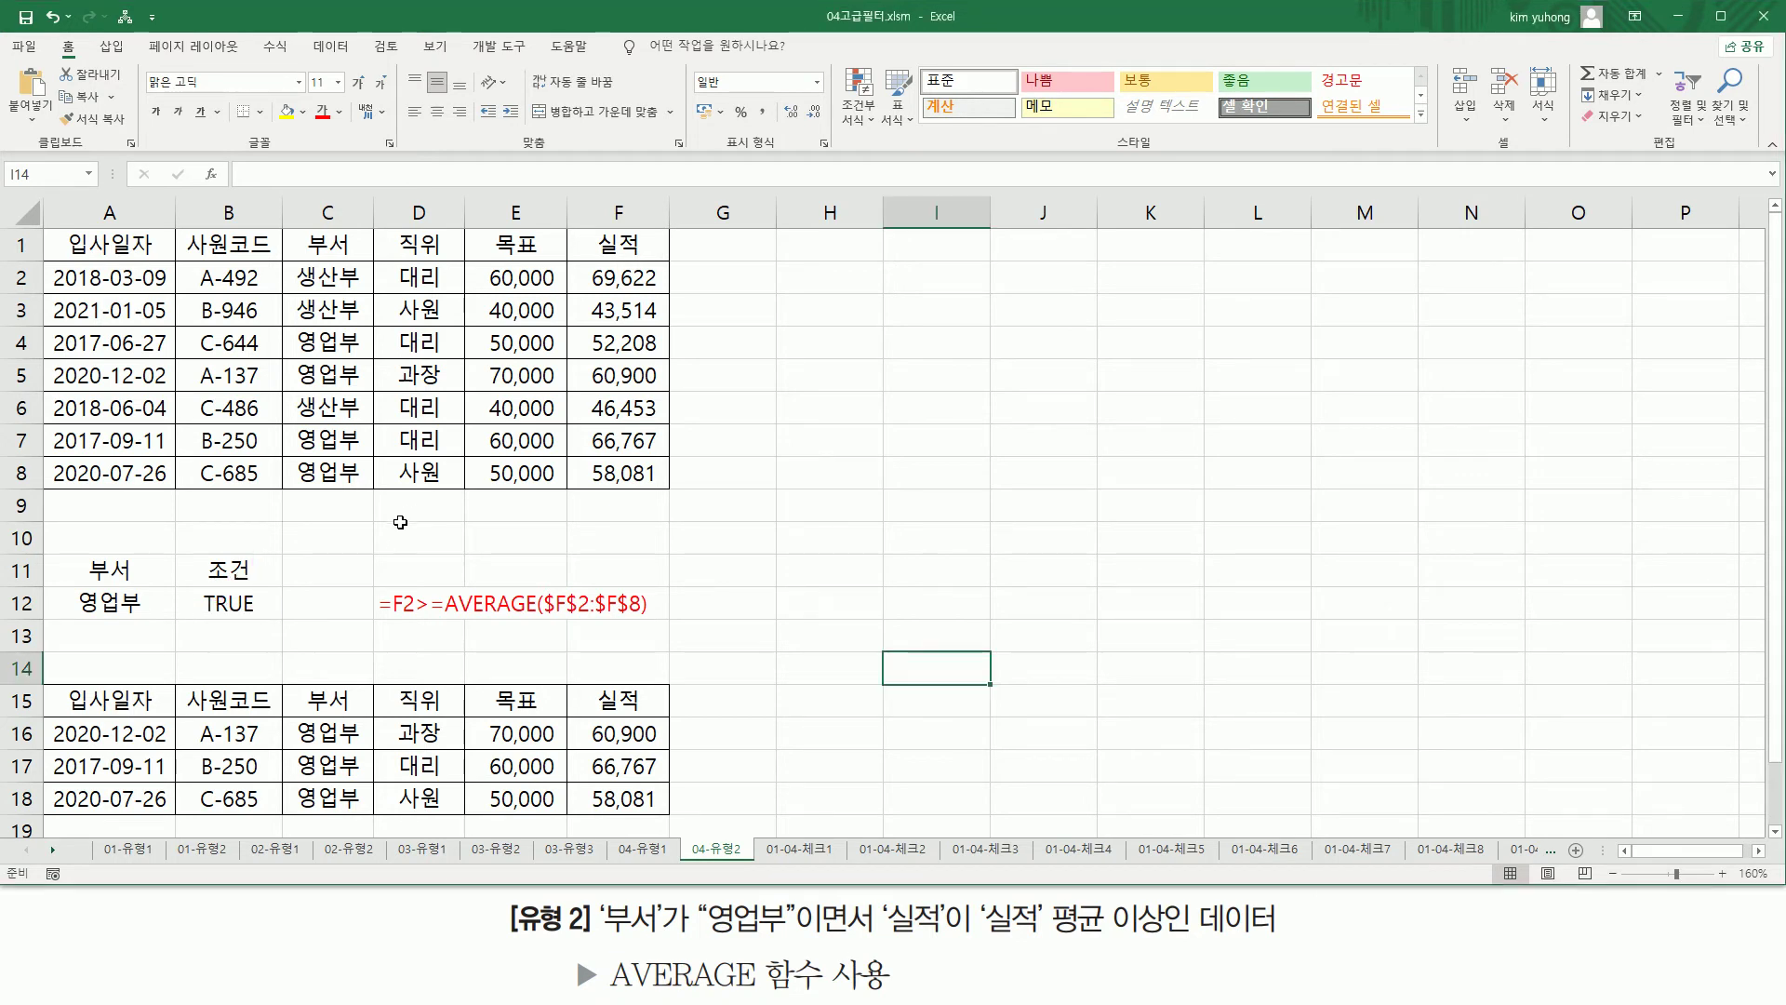